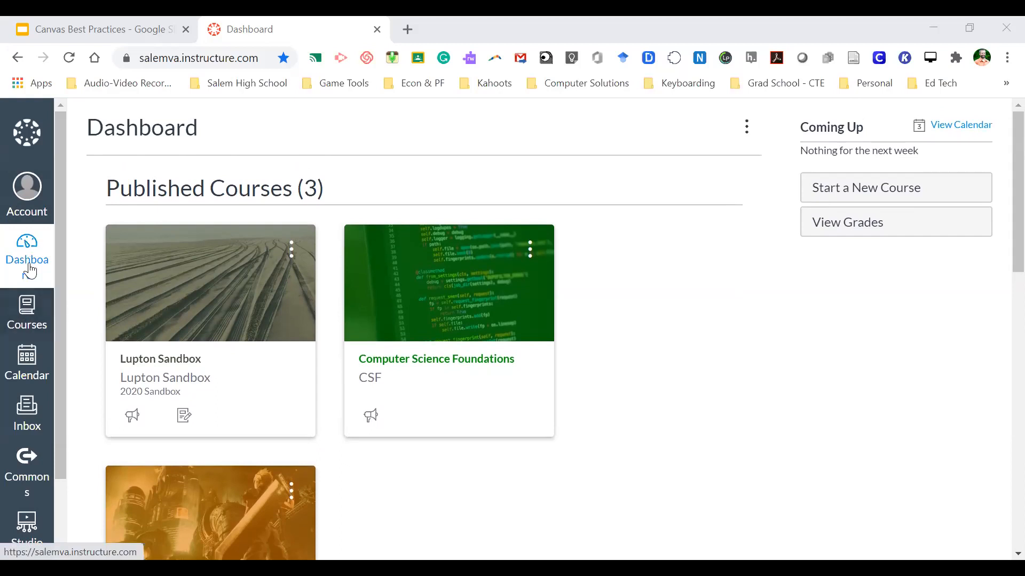
# - Open the account profile panel, then close it to return to the dashboard
pyautogui.scroll(-2, 32, 368)
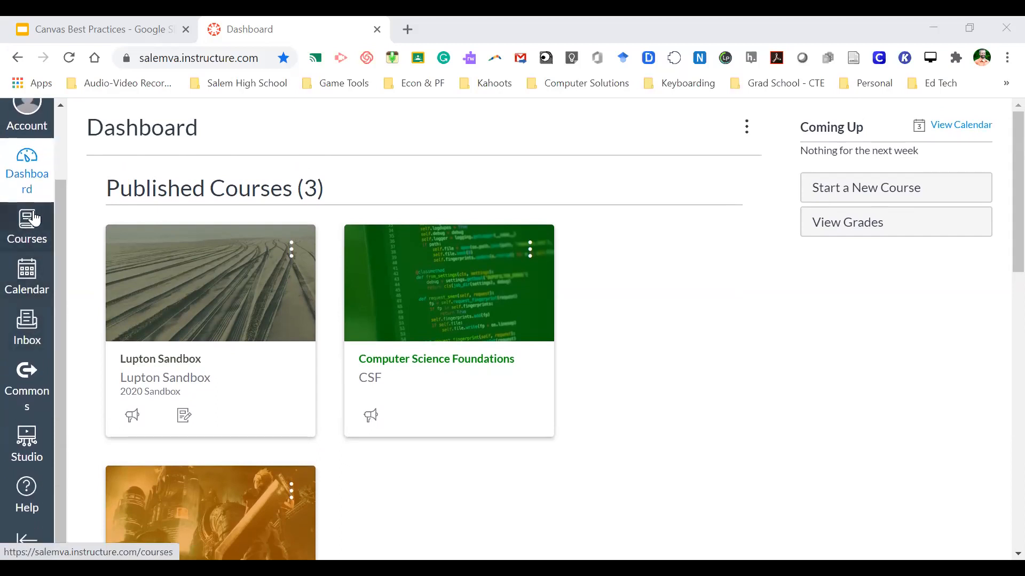
pyautogui.scroll(2, 31, 245)
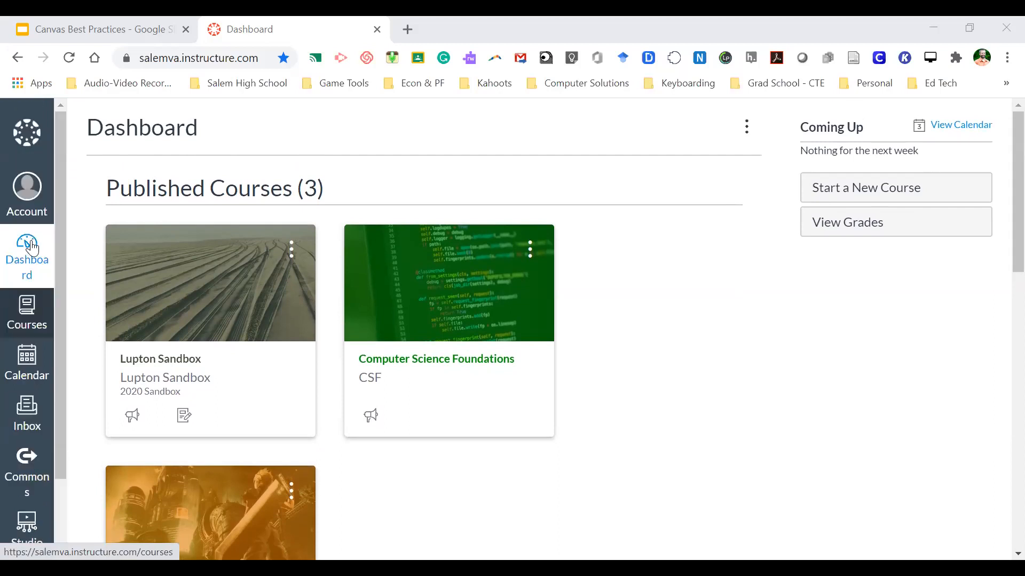
pyautogui.click(33, 206)
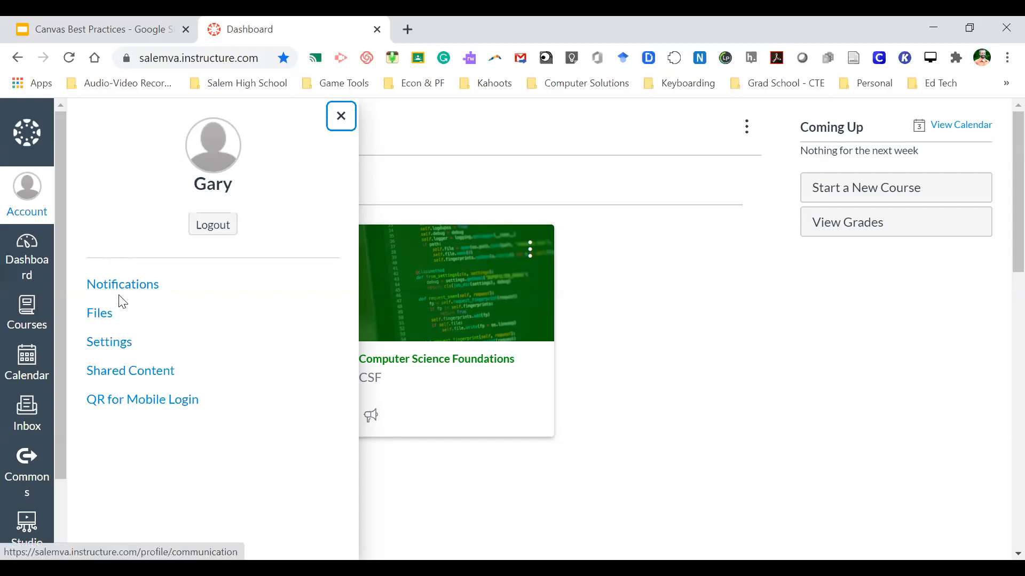
pyautogui.click(28, 262)
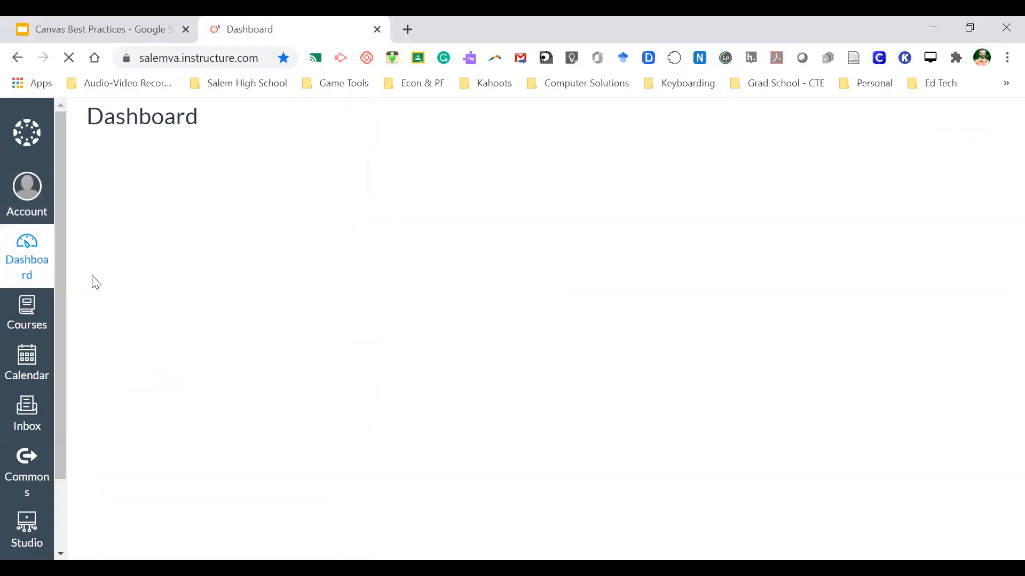
# - Start creating a new course, then cancel it without giving it a name
pyautogui.scroll(-2, 91, 283)
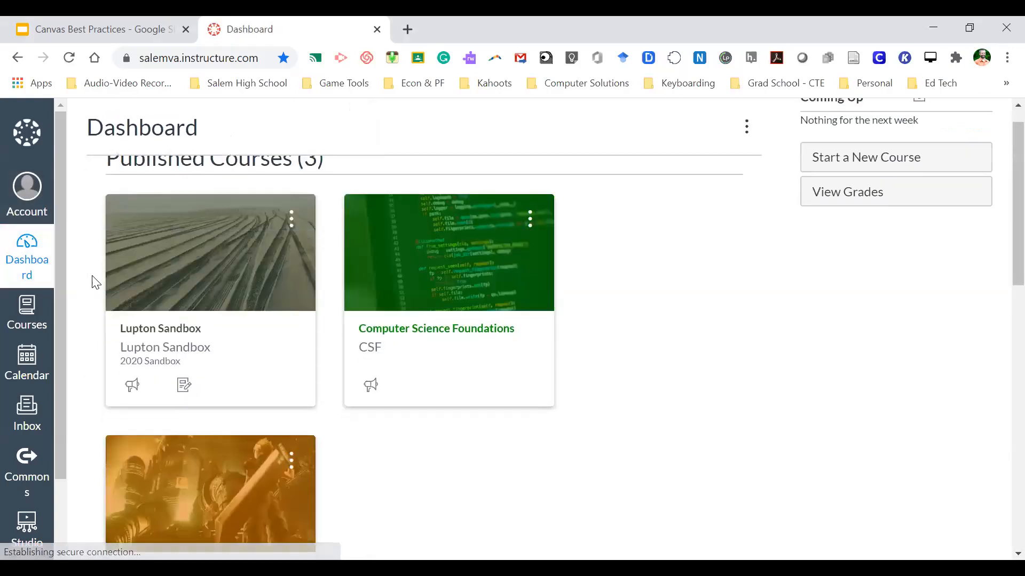
pyautogui.scroll(-9, 95, 282)
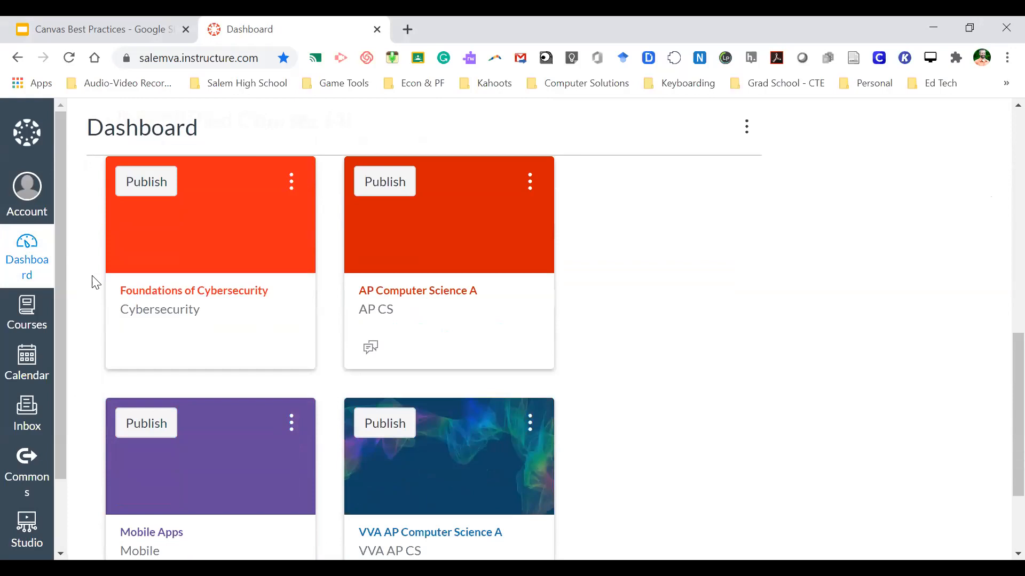
pyautogui.scroll(11, 92, 276)
pyautogui.scroll(-1, 93, 276)
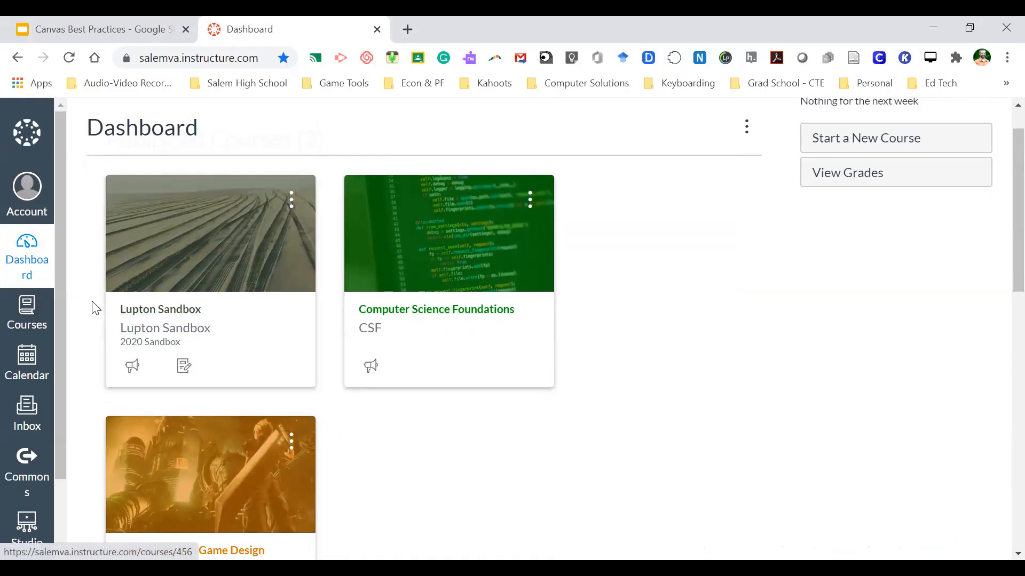
pyautogui.scroll(-1, 96, 321)
pyautogui.scroll(1, 96, 320)
pyautogui.scroll(1, 96, 320)
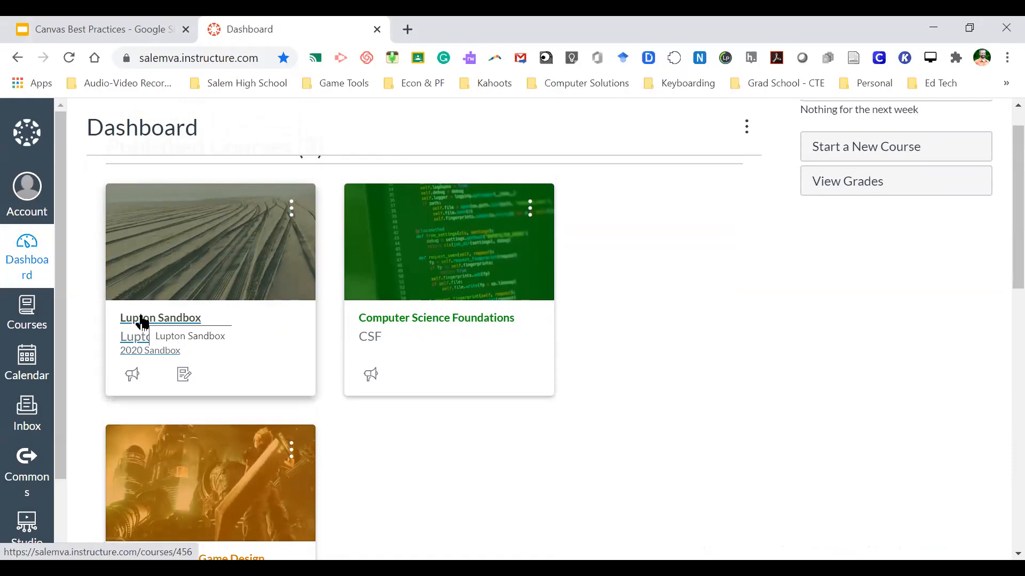
pyautogui.scroll(-1, 140, 322)
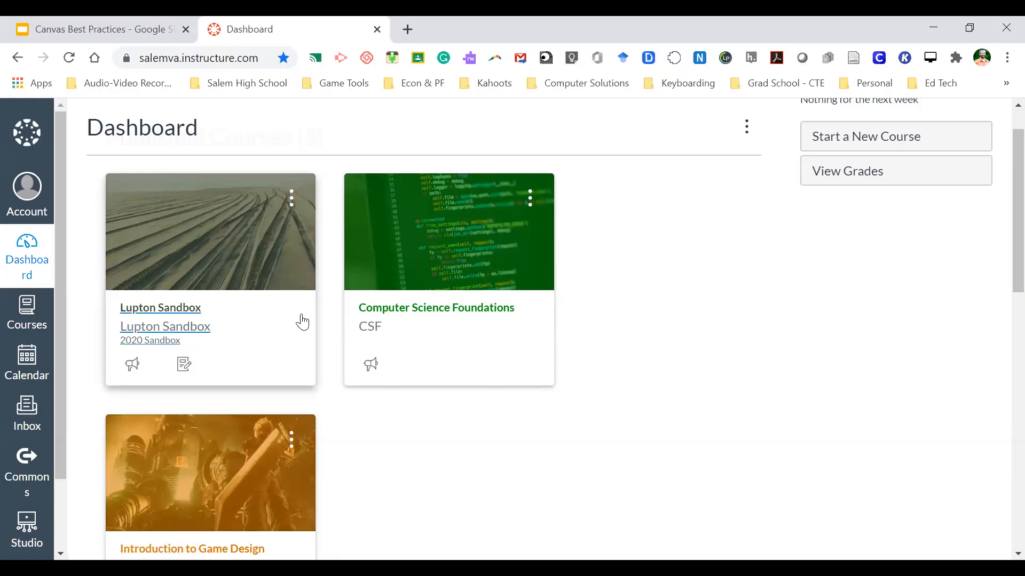
pyautogui.scroll(1, 563, 312)
pyautogui.scroll(-1, 564, 312)
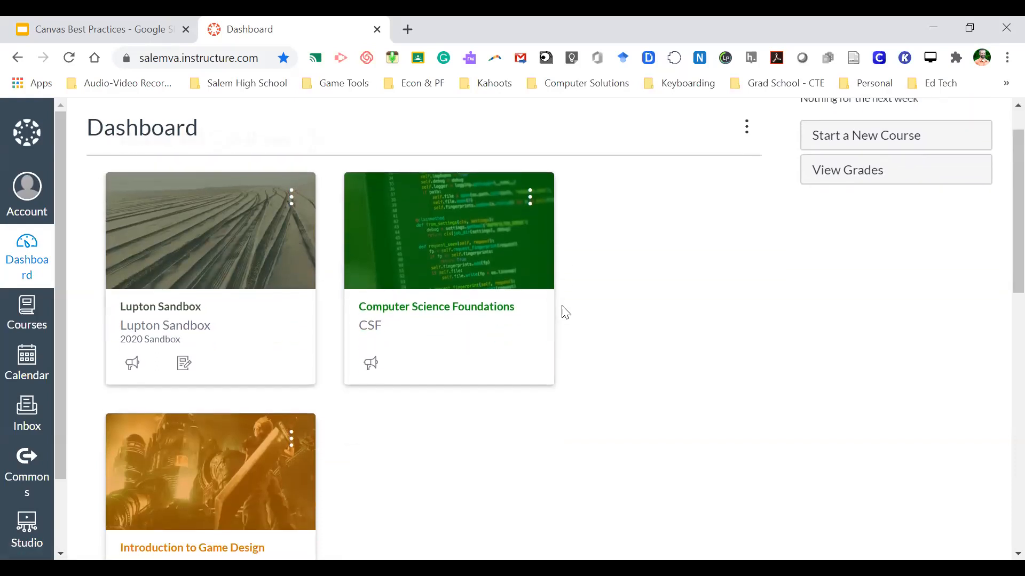
pyautogui.scroll(1, 694, 224)
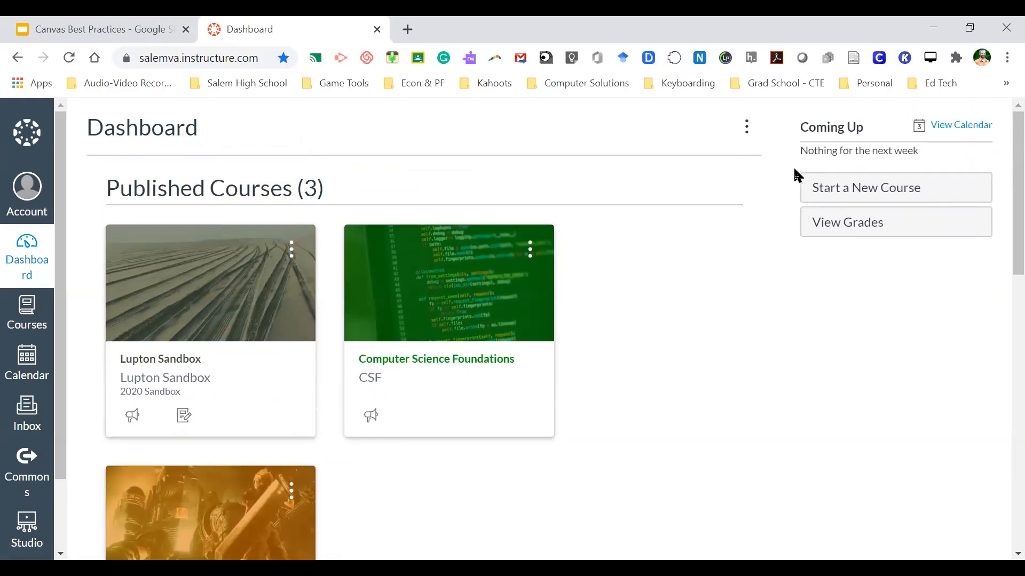
pyautogui.click(848, 186)
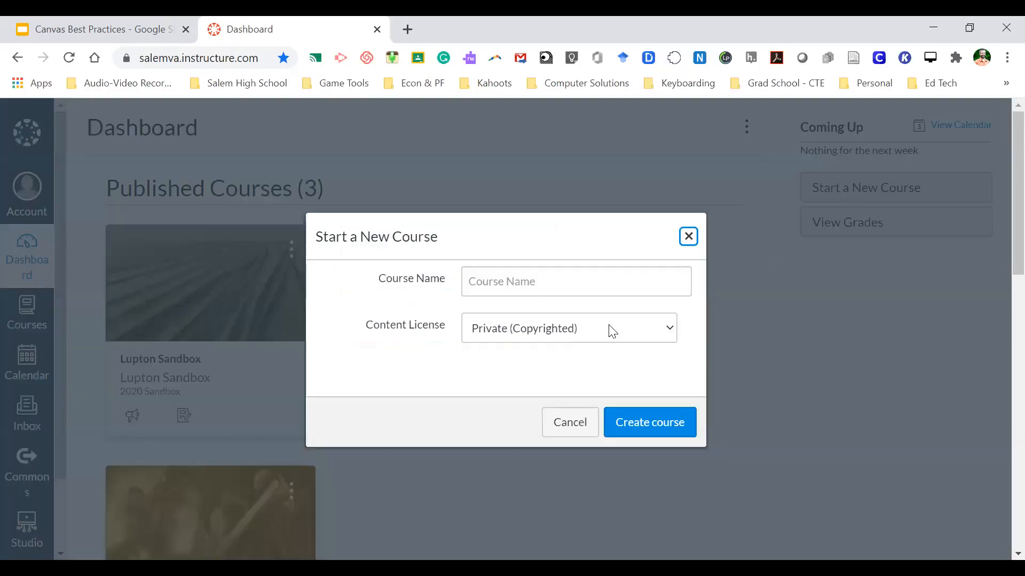
pyautogui.click(545, 285)
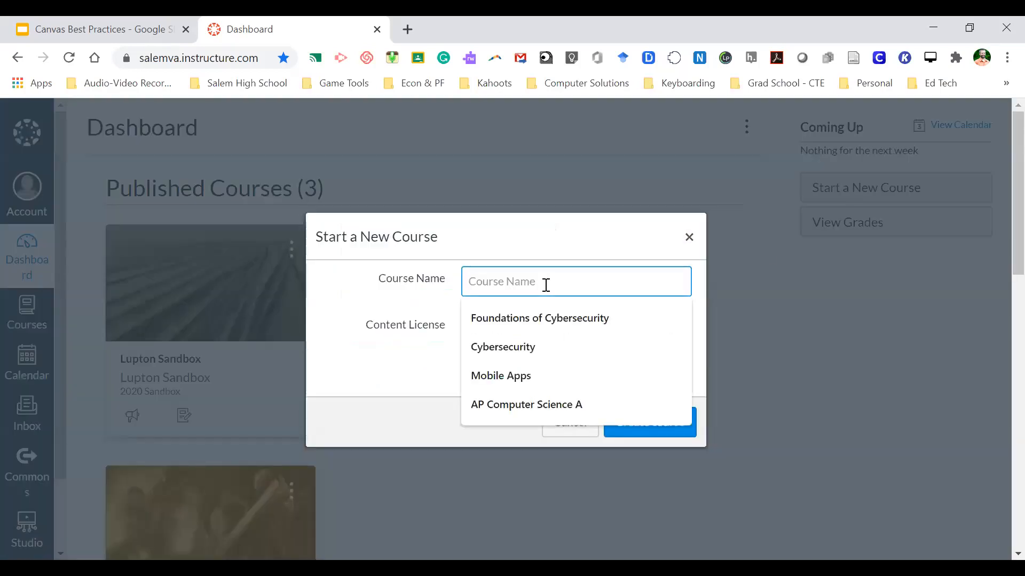
pyautogui.click(407, 357)
pyautogui.click(570, 422)
# - Open the Foundations of Cybersecurity course from the dashboard and bring its full course menu into view
pyautogui.scroll(-8, 583, 434)
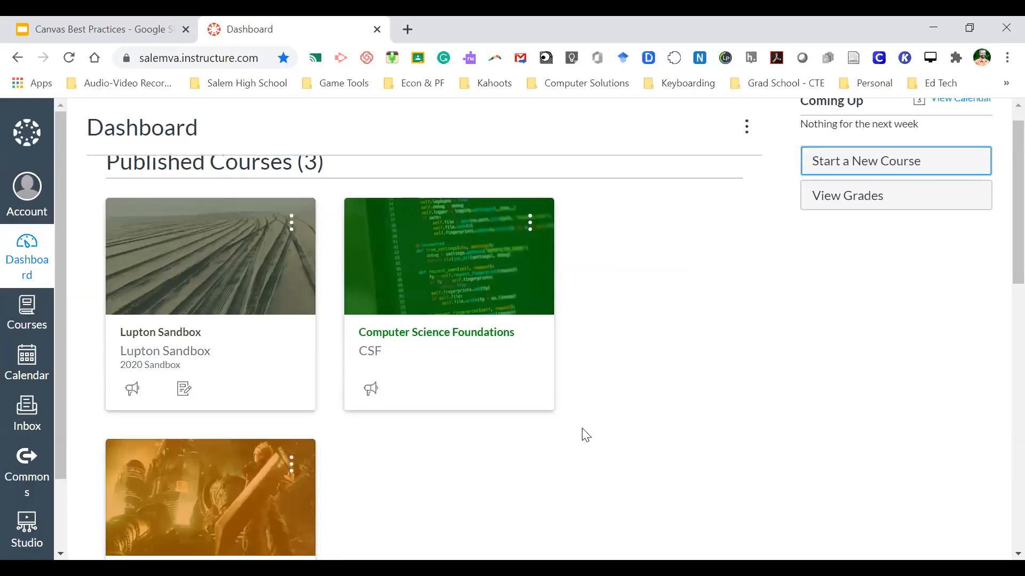
pyautogui.scroll(4, 425, 407)
pyautogui.scroll(3, 425, 406)
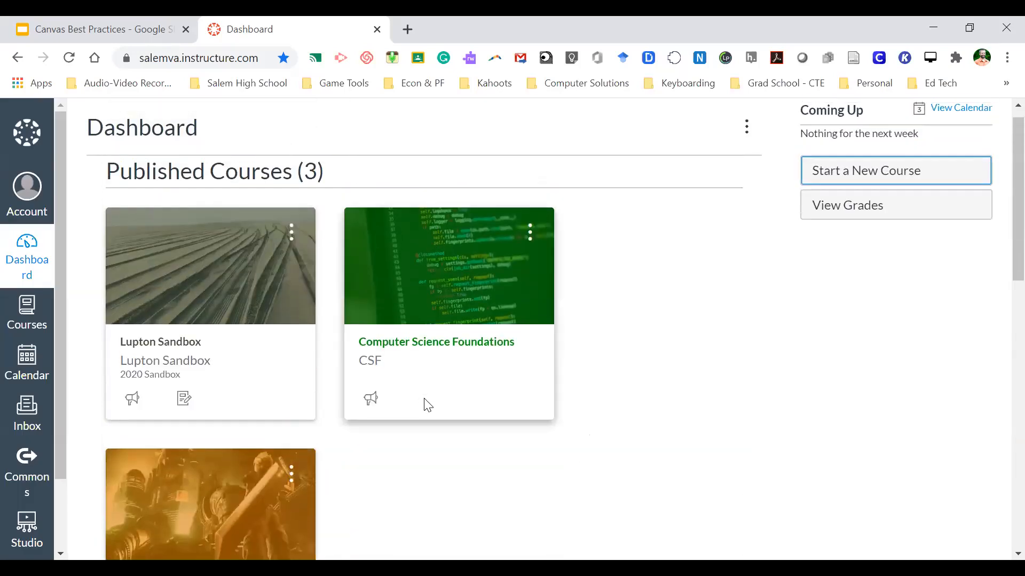
pyautogui.scroll(-2, 424, 406)
pyautogui.scroll(2, 425, 405)
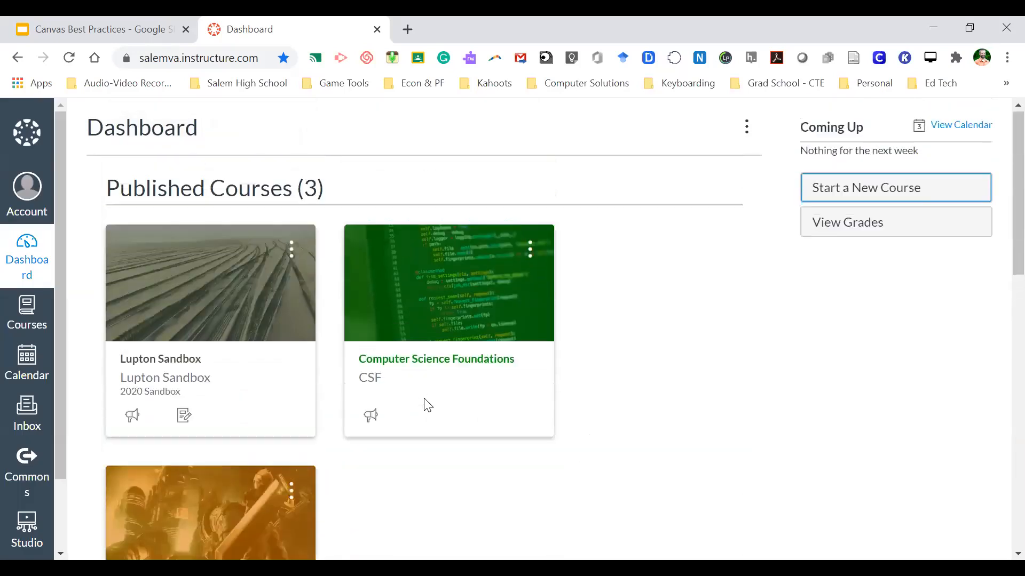
pyautogui.scroll(-2, 414, 451)
pyautogui.scroll(-1, 414, 453)
pyautogui.scroll(2, 414, 452)
pyautogui.scroll(-1, 414, 452)
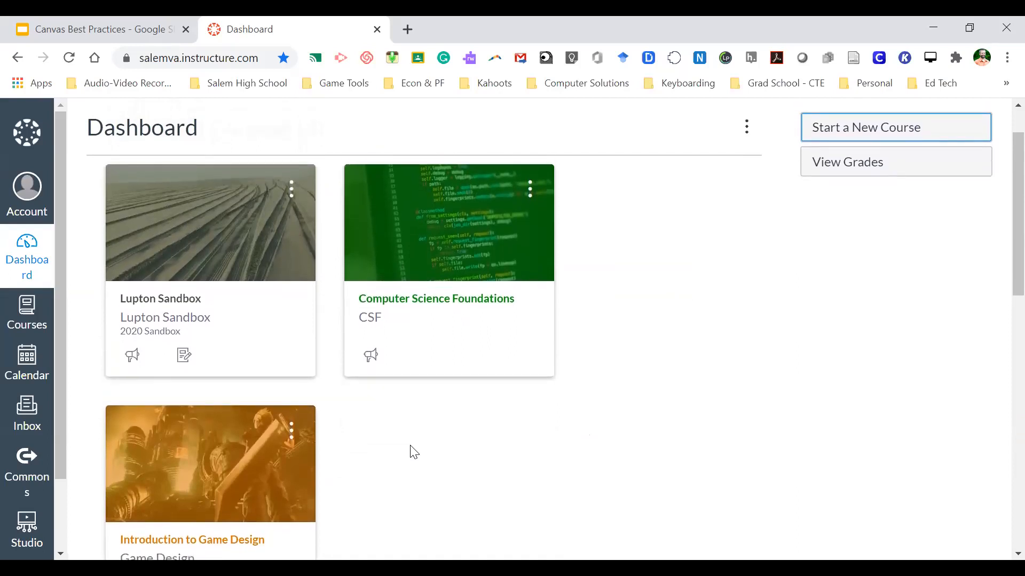
pyautogui.click(455, 441)
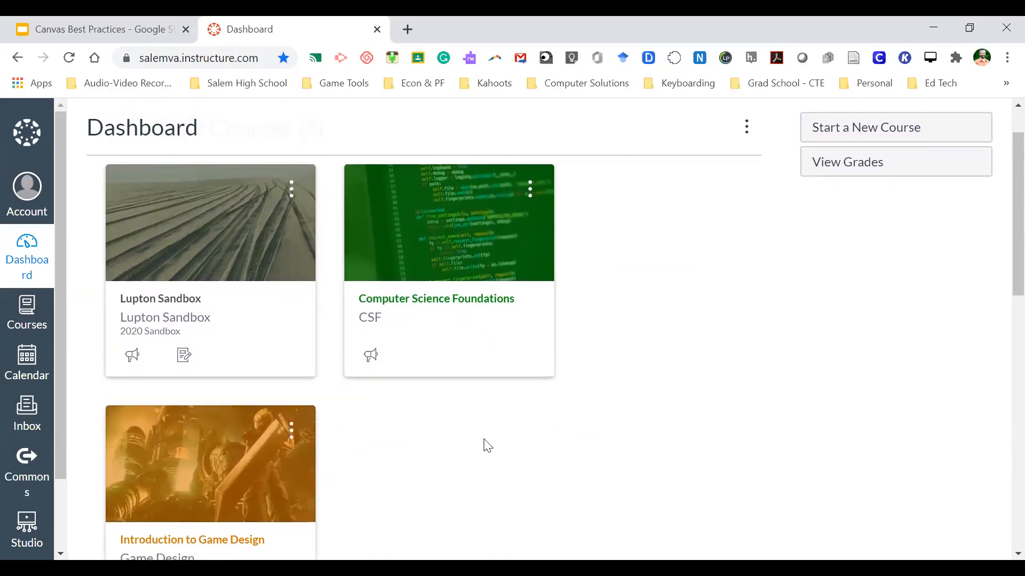
pyautogui.scroll(-2, 436, 449)
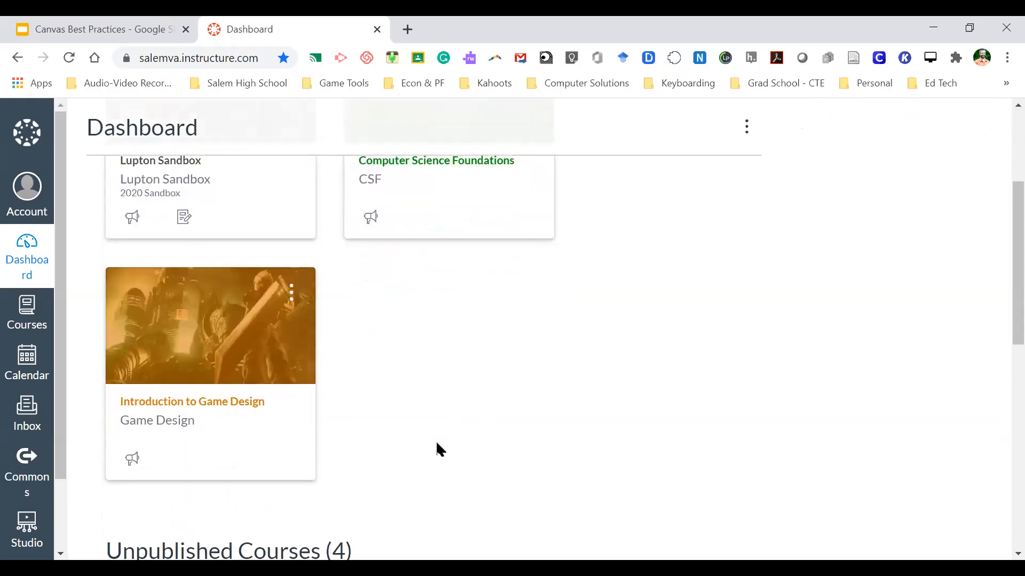
pyautogui.scroll(-8, 439, 450)
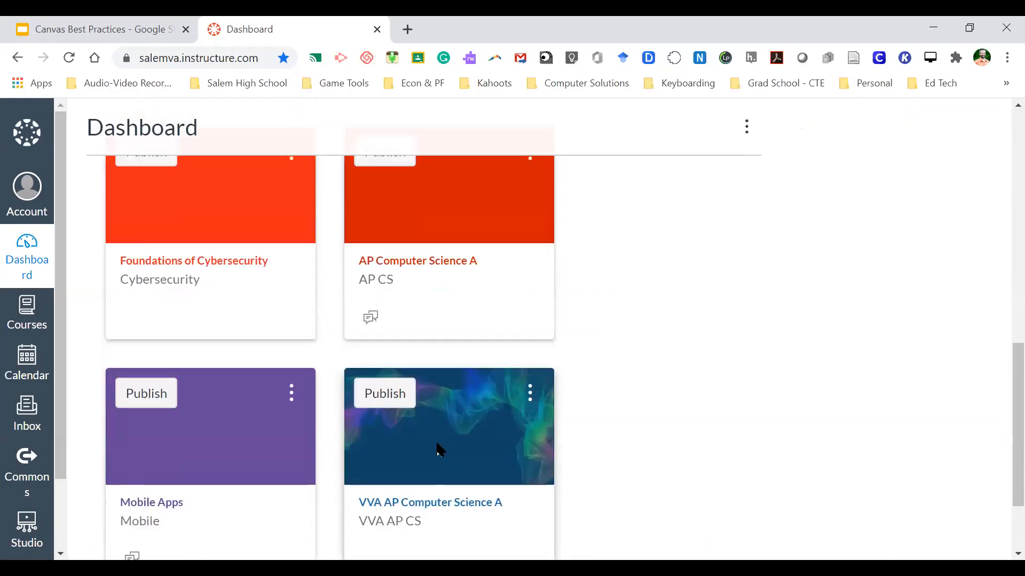
pyautogui.scroll(10, 438, 450)
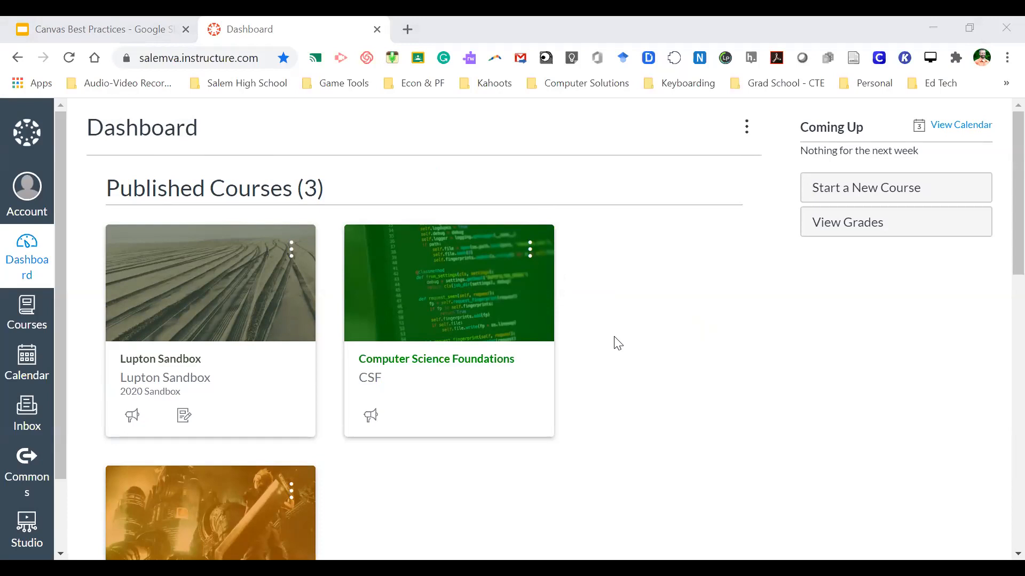
pyautogui.scroll(-2, 617, 343)
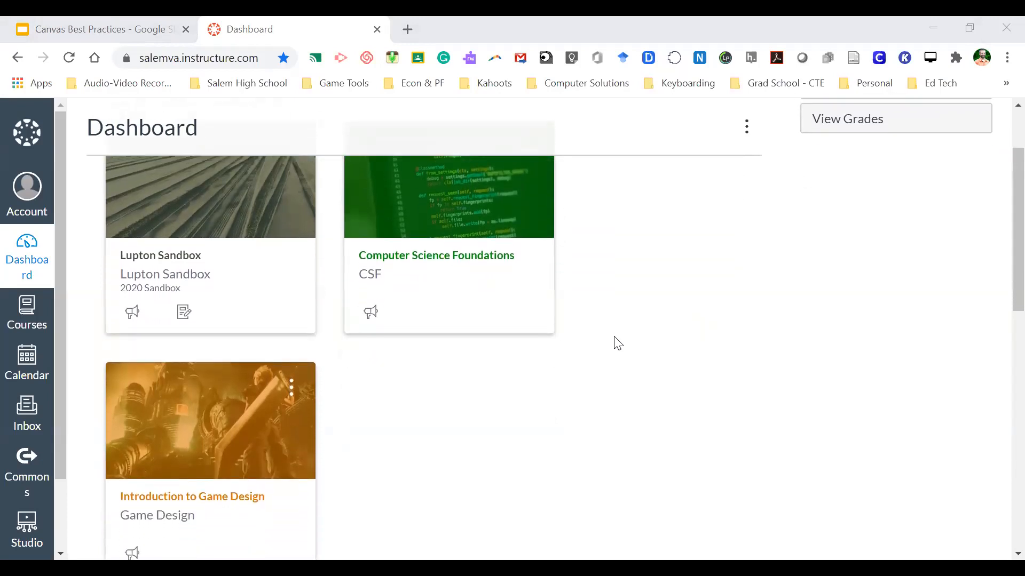
pyautogui.scroll(-1, 617, 343)
pyautogui.scroll(3, 618, 343)
pyautogui.scroll(-1, 618, 343)
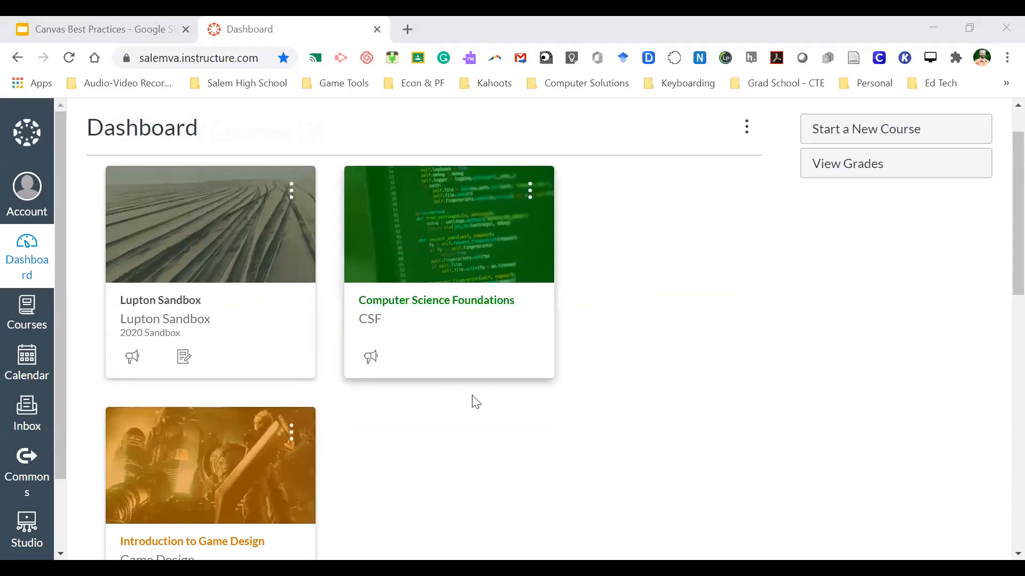
pyautogui.scroll(1, 613, 370)
pyautogui.scroll(-1, 615, 371)
pyautogui.scroll(1, 615, 371)
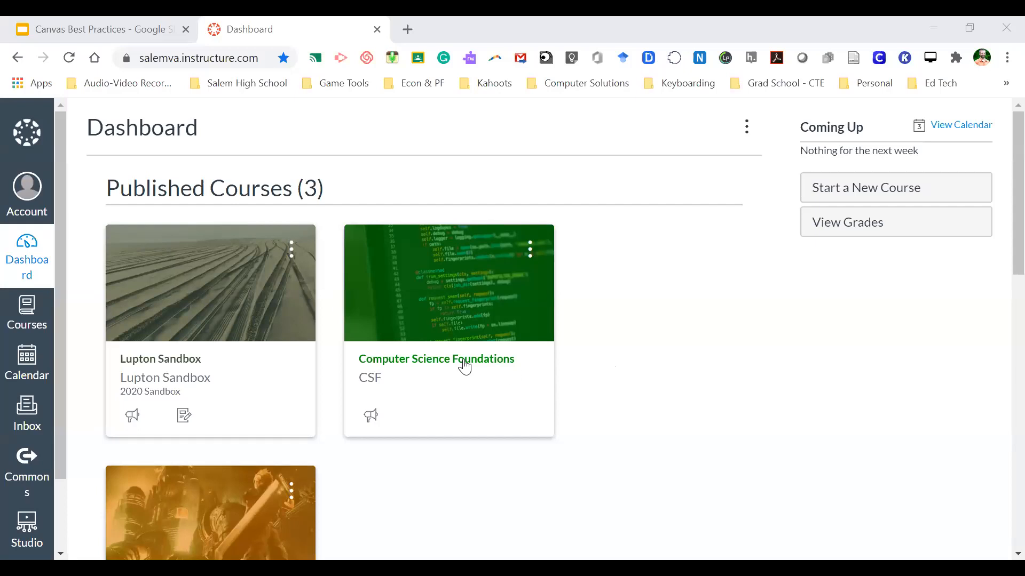
pyautogui.scroll(-1, 579, 402)
pyautogui.scroll(-2, 580, 401)
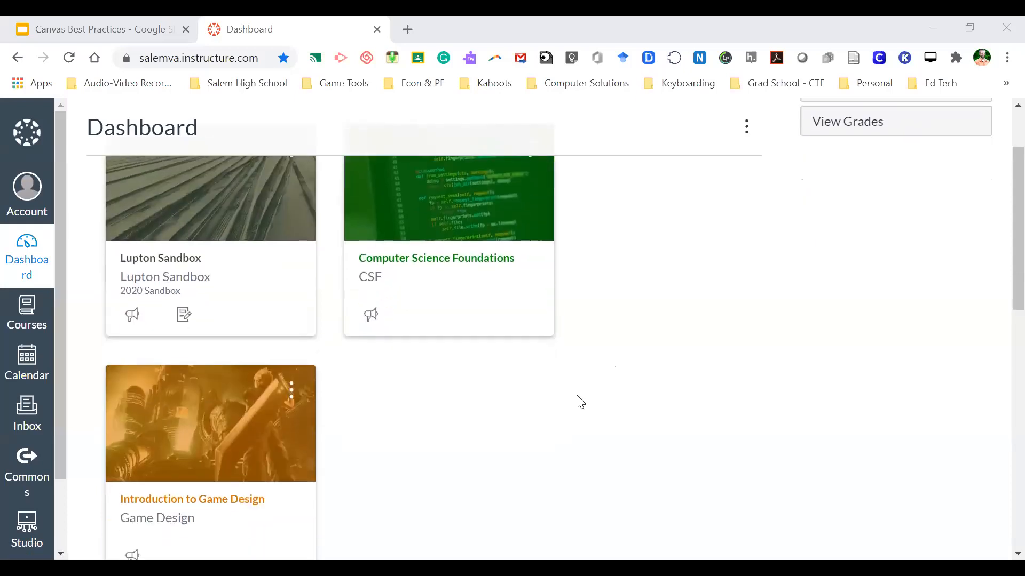
pyautogui.scroll(-7, 580, 401)
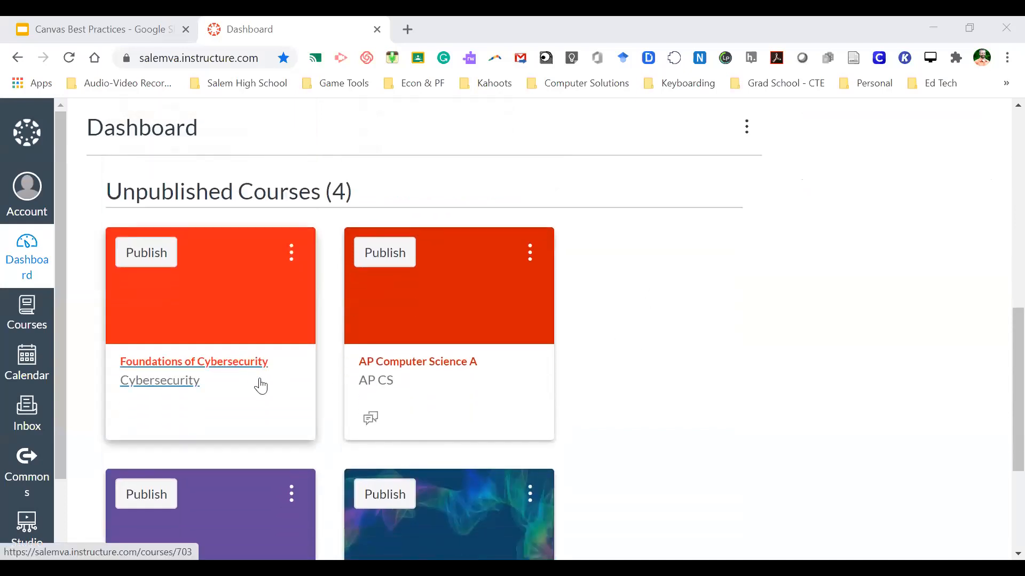
pyautogui.scroll(-1, 263, 387)
pyautogui.scroll(1, 251, 362)
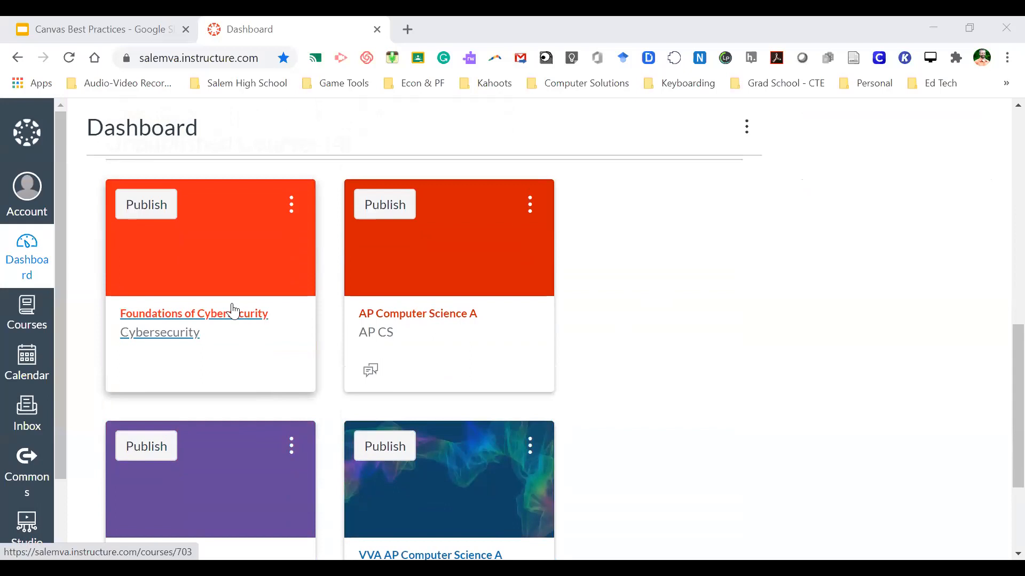
pyautogui.click(234, 310)
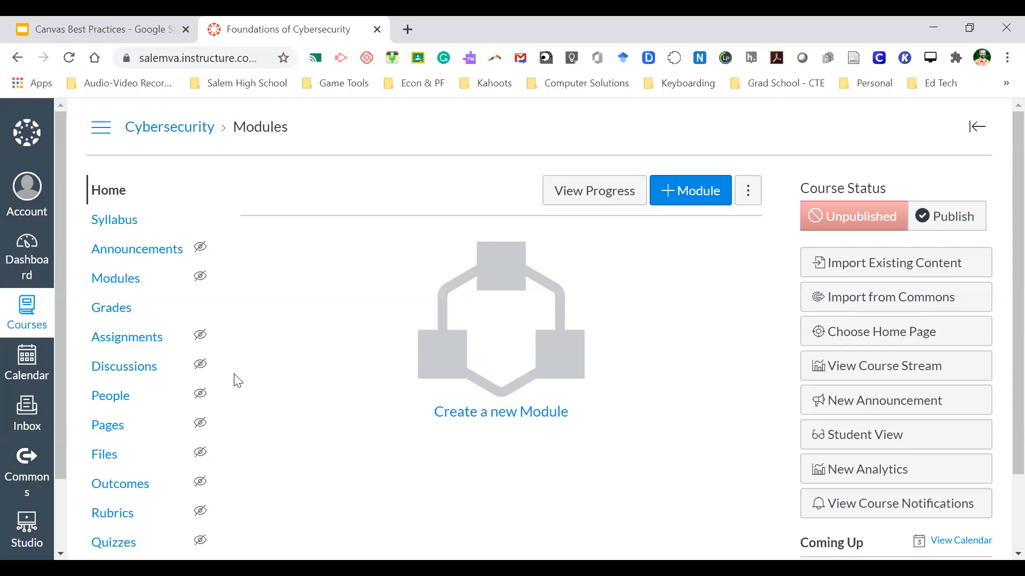
pyautogui.scroll(-2, 153, 353)
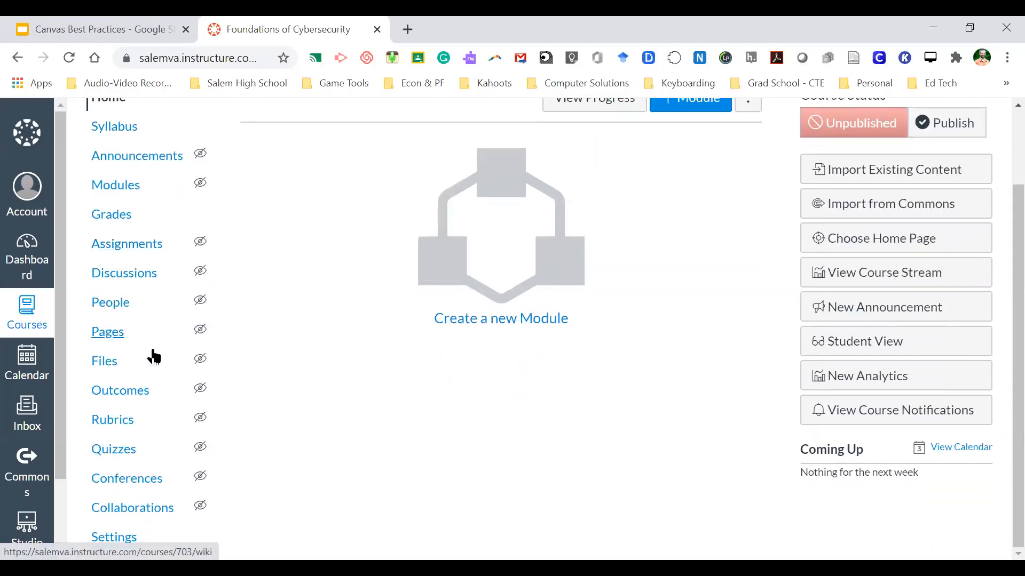
pyautogui.scroll(2, 153, 354)
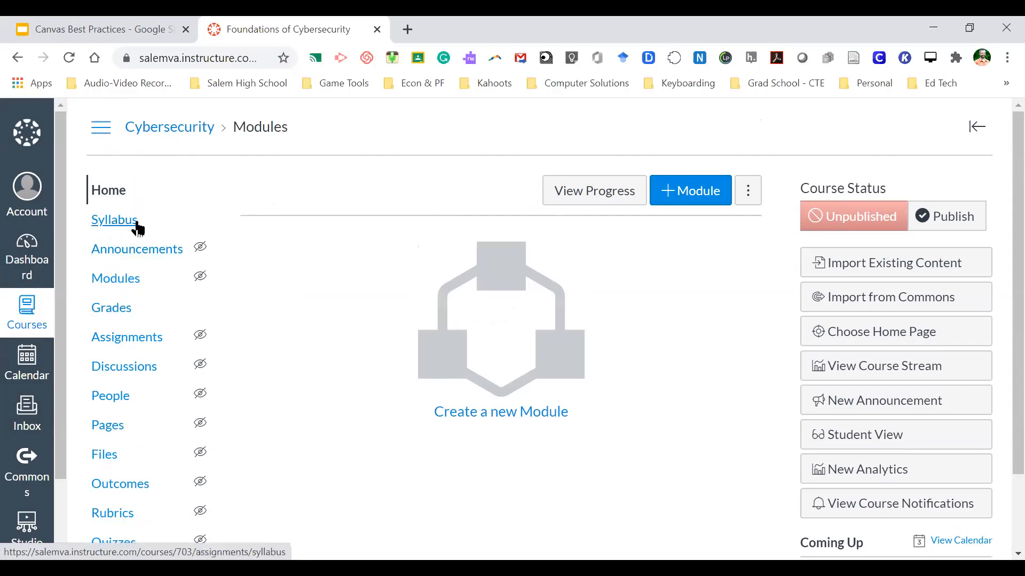
pyautogui.scroll(-2, 146, 277)
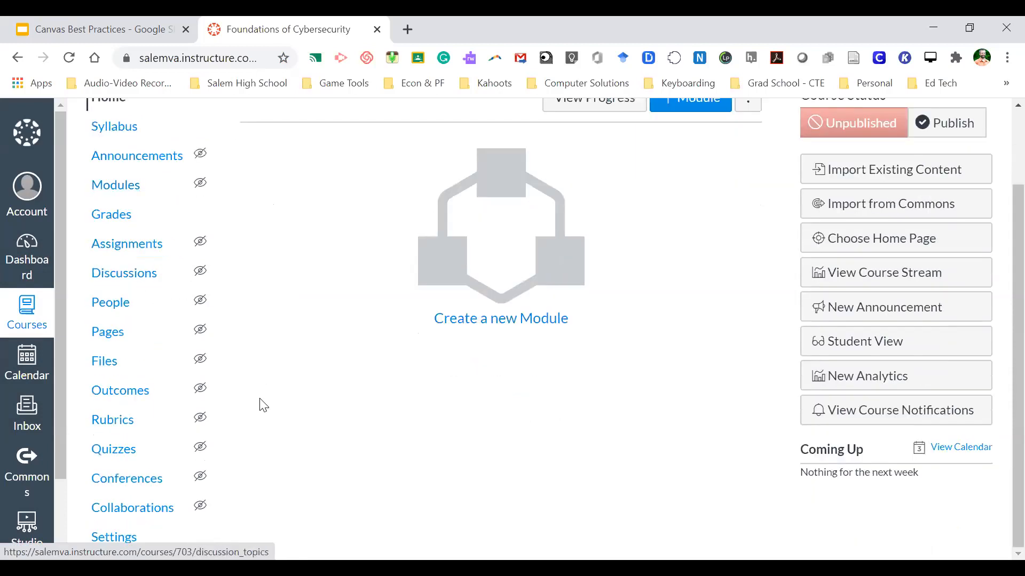
# - Open the course Settings, look through Course Details, and show the Navigation item list
pyautogui.click(107, 540)
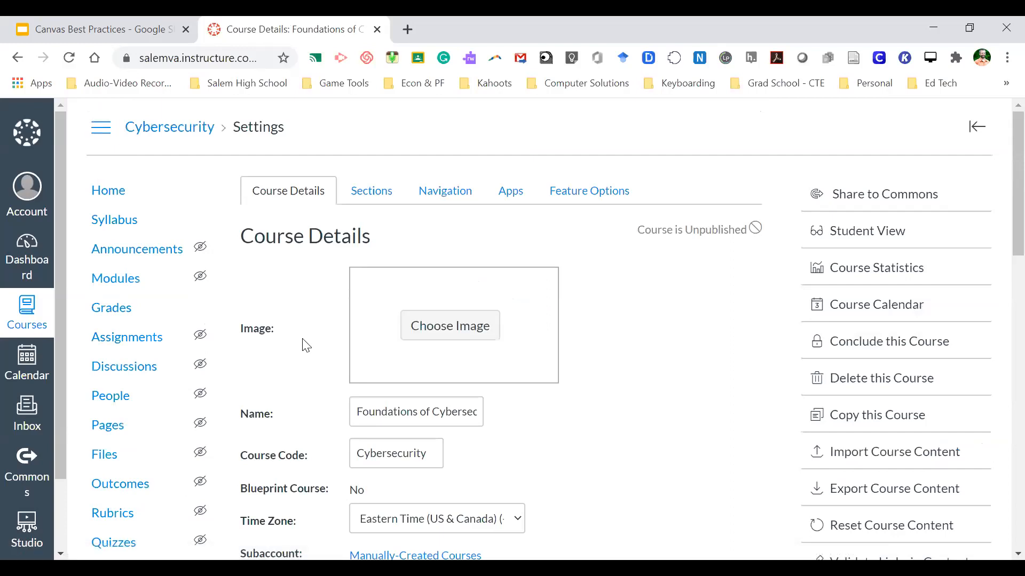
pyautogui.scroll(-6, 335, 417)
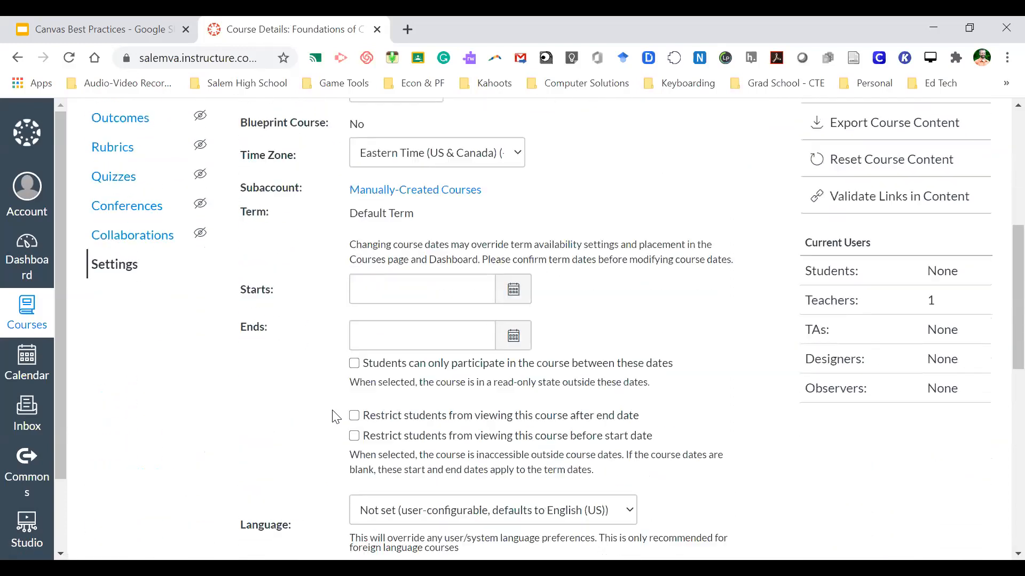
pyautogui.scroll(6, 336, 416)
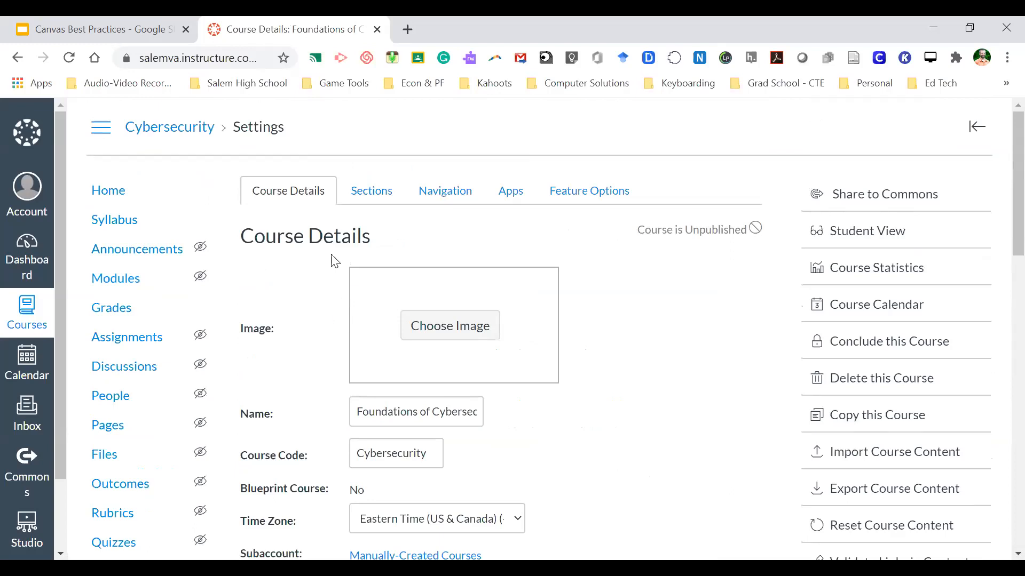
pyautogui.scroll(-1, 325, 315)
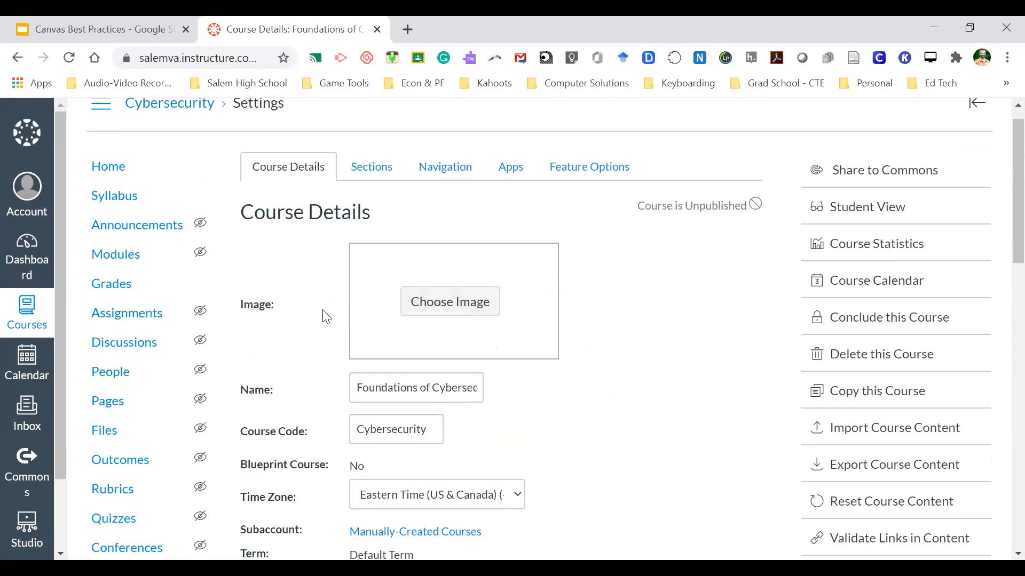
pyautogui.scroll(-12, 325, 316)
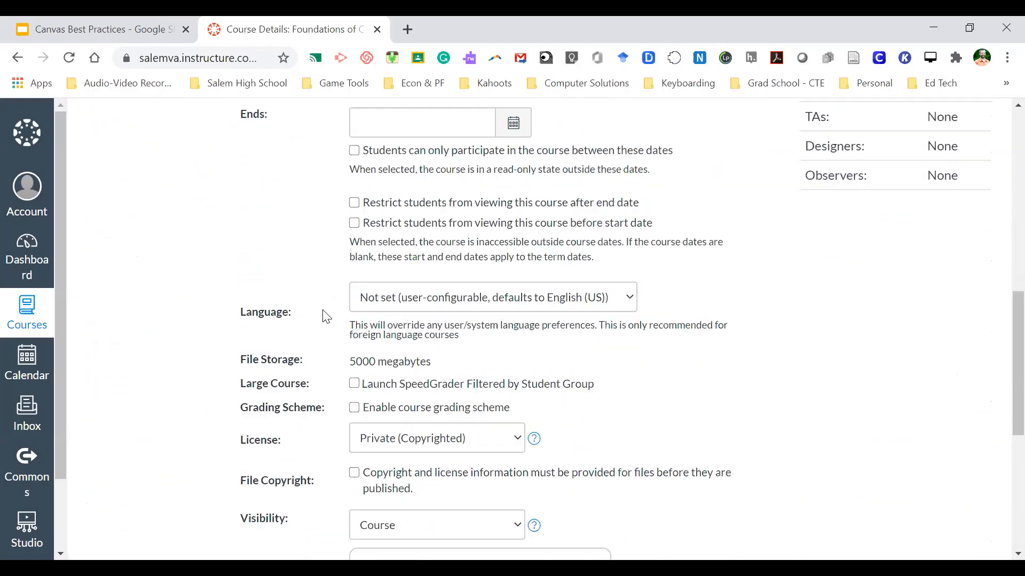
pyautogui.scroll(-7, 327, 317)
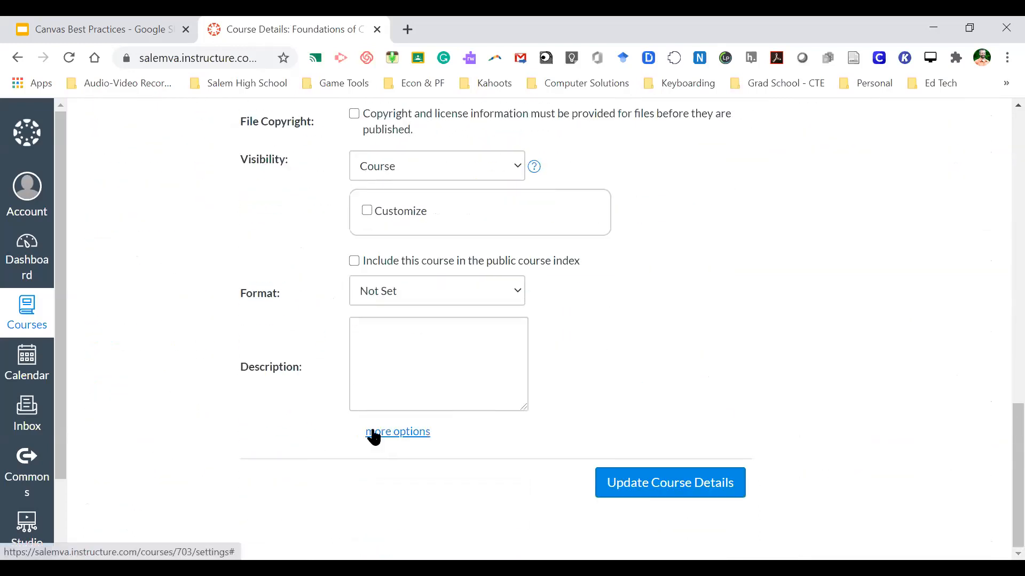
pyautogui.scroll(19, 322, 327)
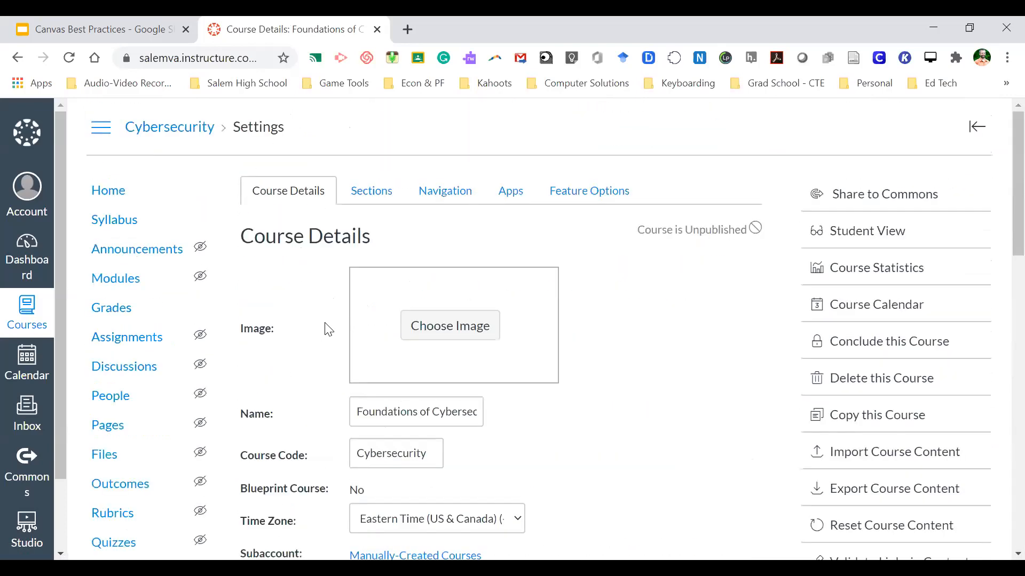
pyautogui.click(439, 188)
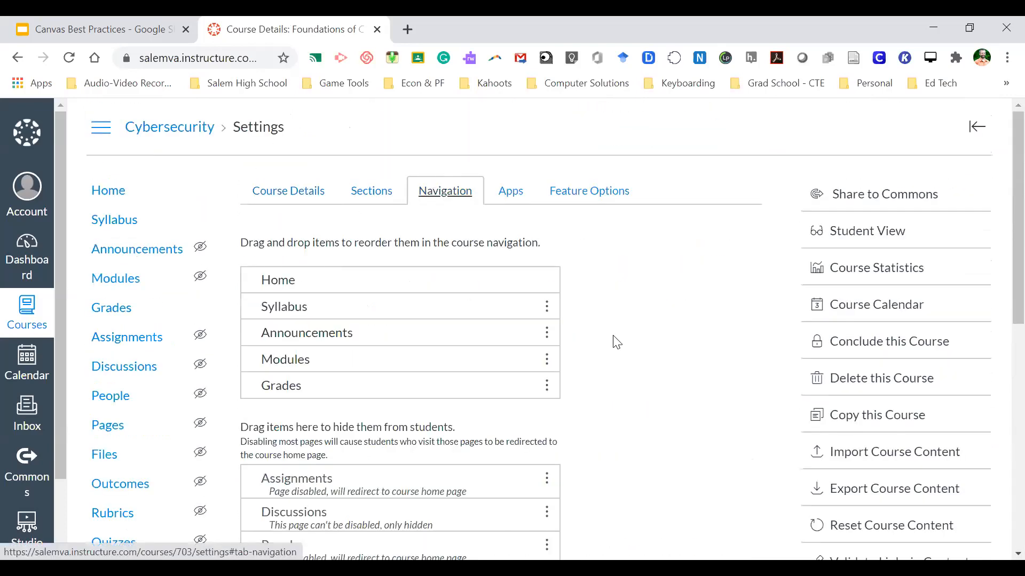
# - Disable Grades in the course navigation, then enable it again
pyautogui.scroll(-2, 603, 356)
pyautogui.scroll(2, 603, 356)
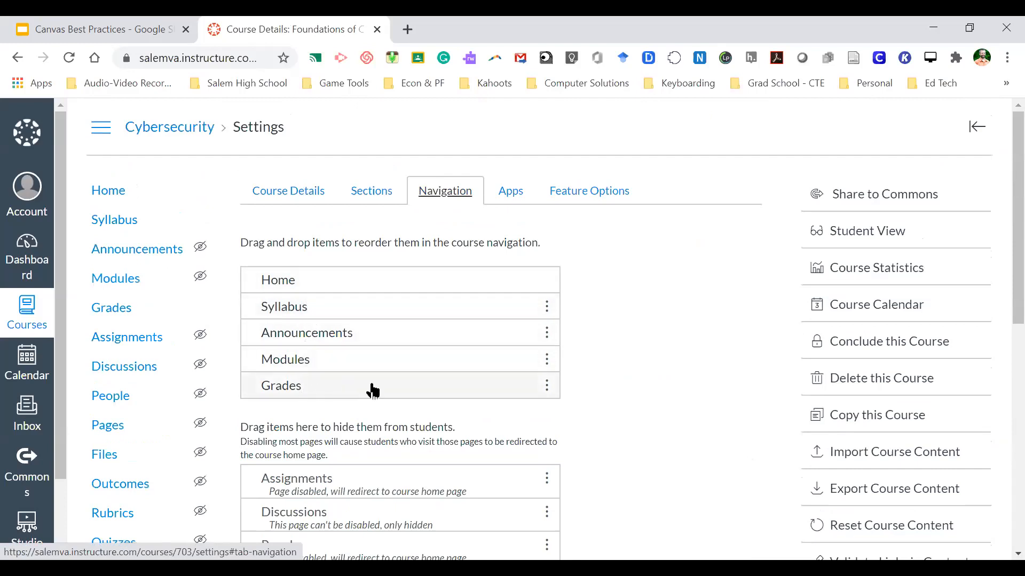
pyautogui.scroll(-2, 645, 409)
pyautogui.scroll(1, 613, 417)
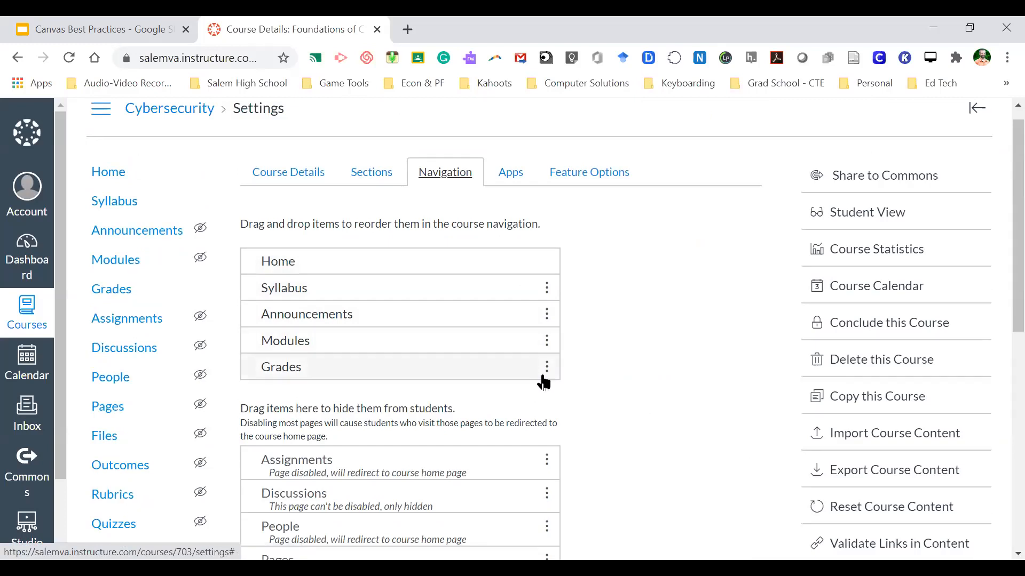
pyautogui.click(546, 370)
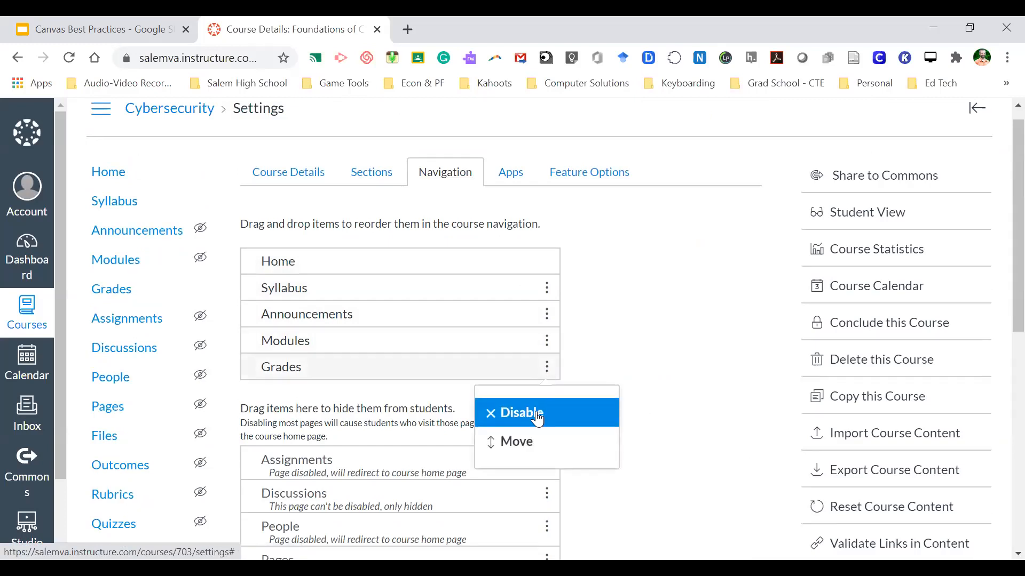
pyautogui.click(538, 419)
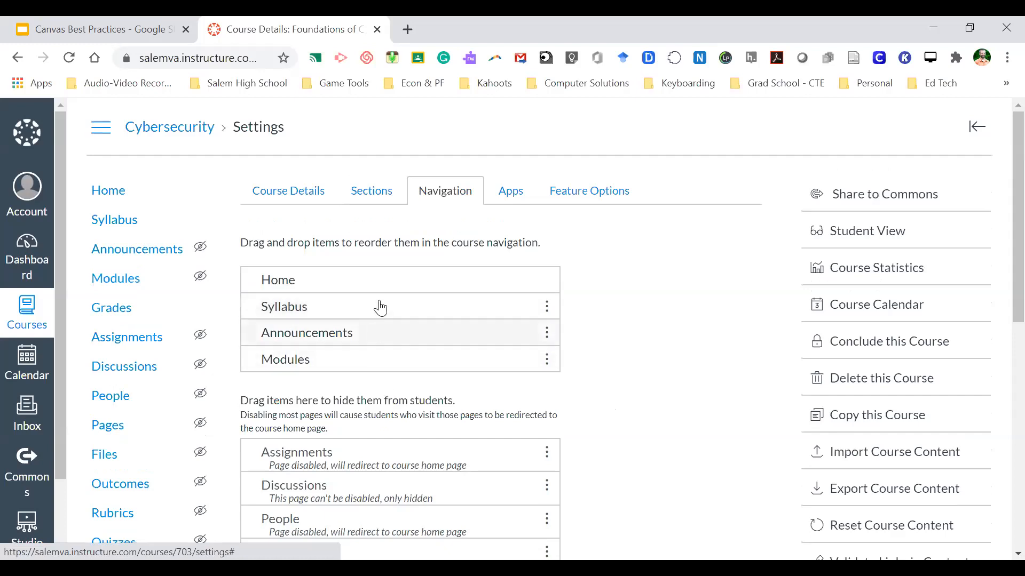
pyautogui.scroll(-2, 392, 406)
pyautogui.scroll(-5, 394, 412)
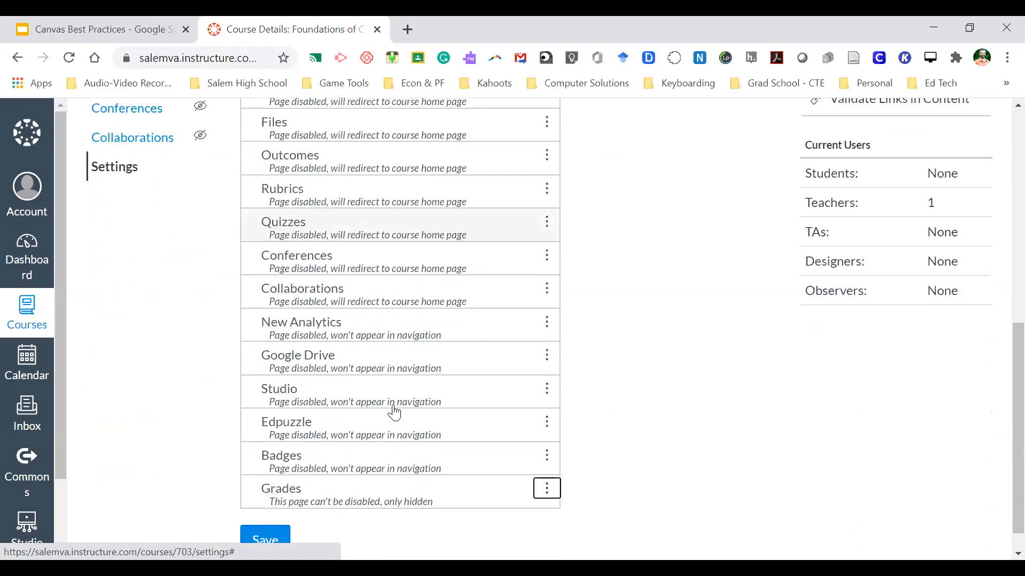
pyautogui.click(547, 459)
pyautogui.click(522, 510)
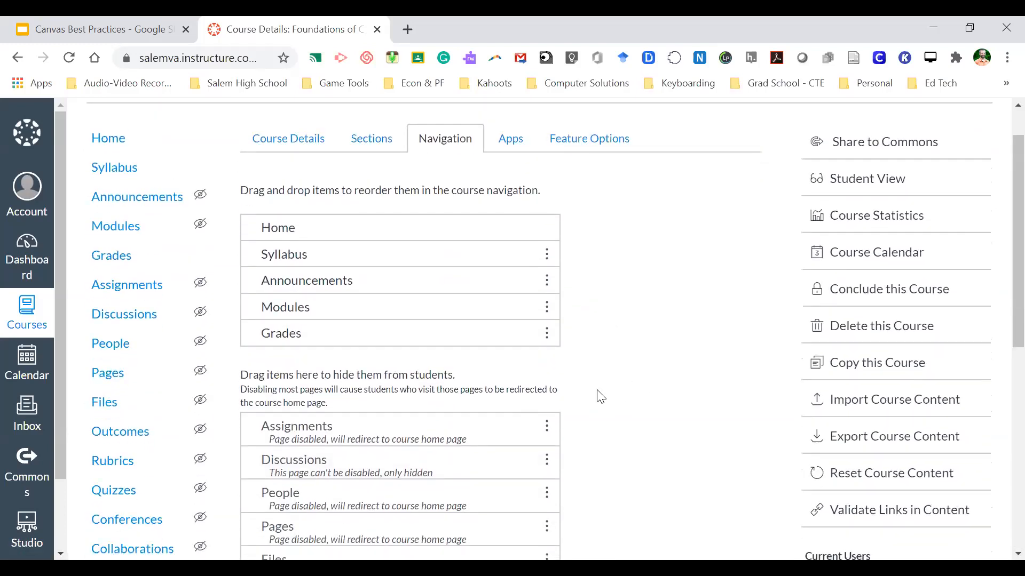
# - Leave Syllabus unchanged and enable Assignments so it appears after Grades
pyautogui.scroll(-1, 600, 395)
pyautogui.scroll(-5, 603, 332)
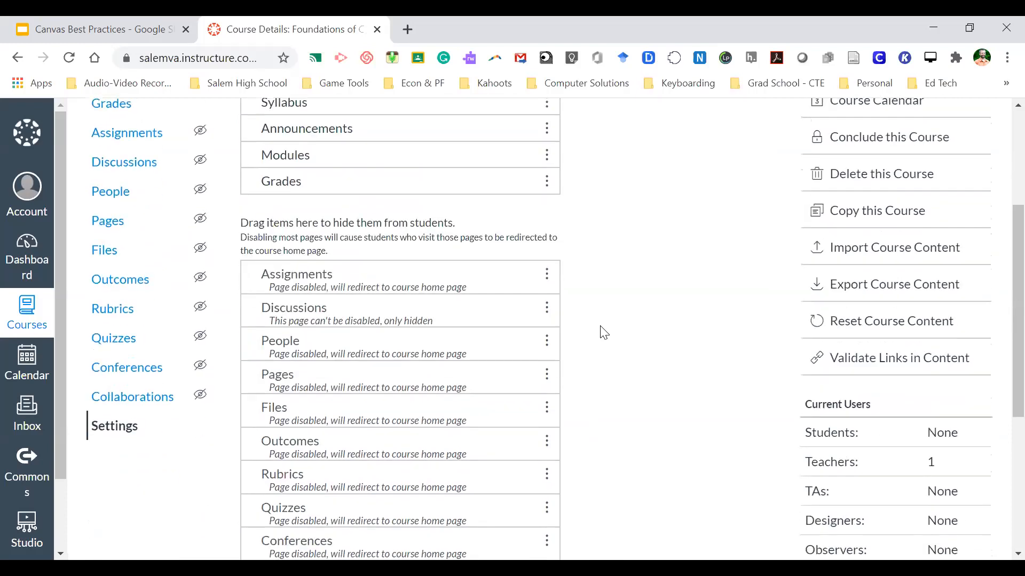
pyautogui.scroll(6, 603, 332)
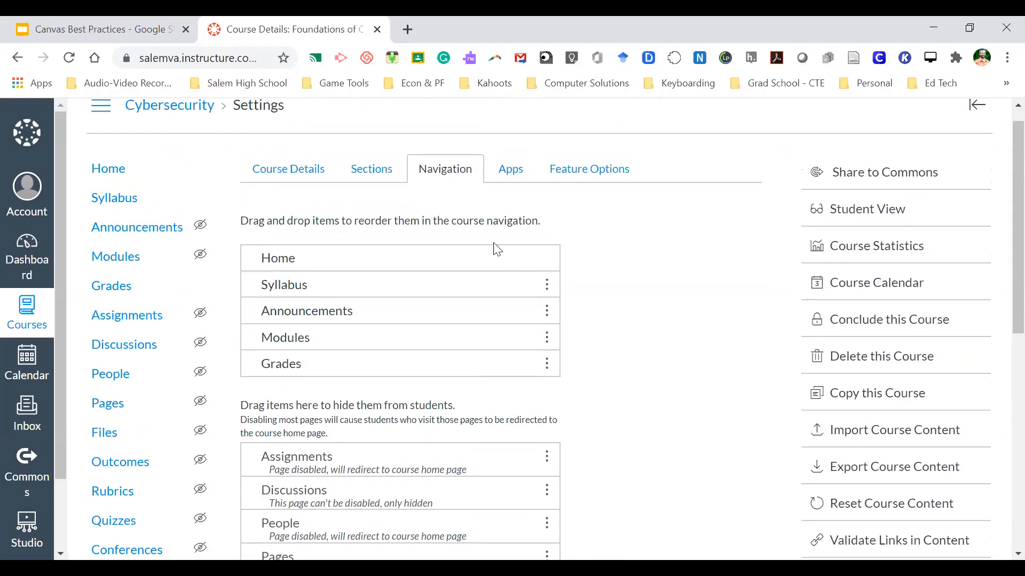
pyautogui.click(547, 284)
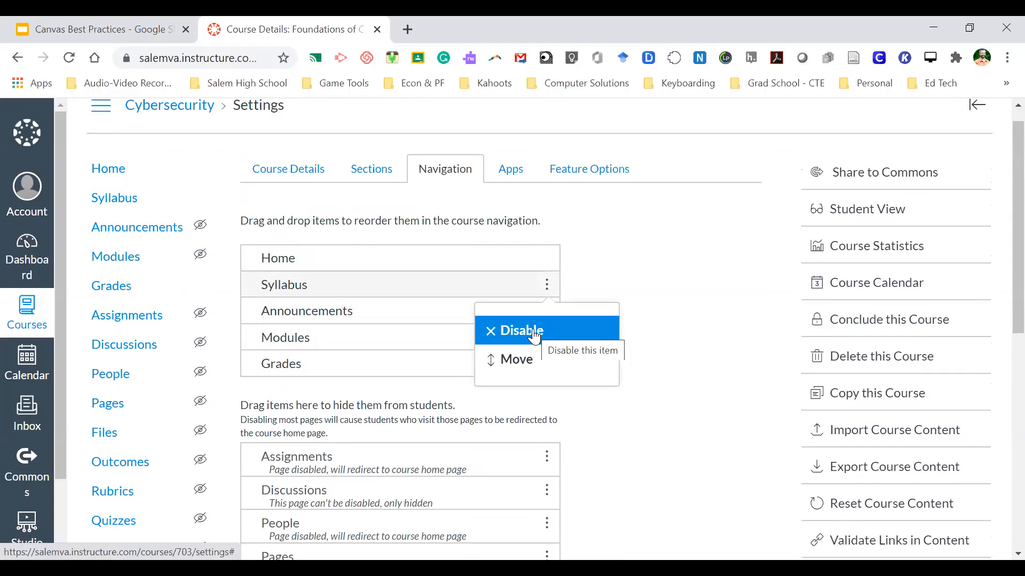
pyautogui.click(629, 278)
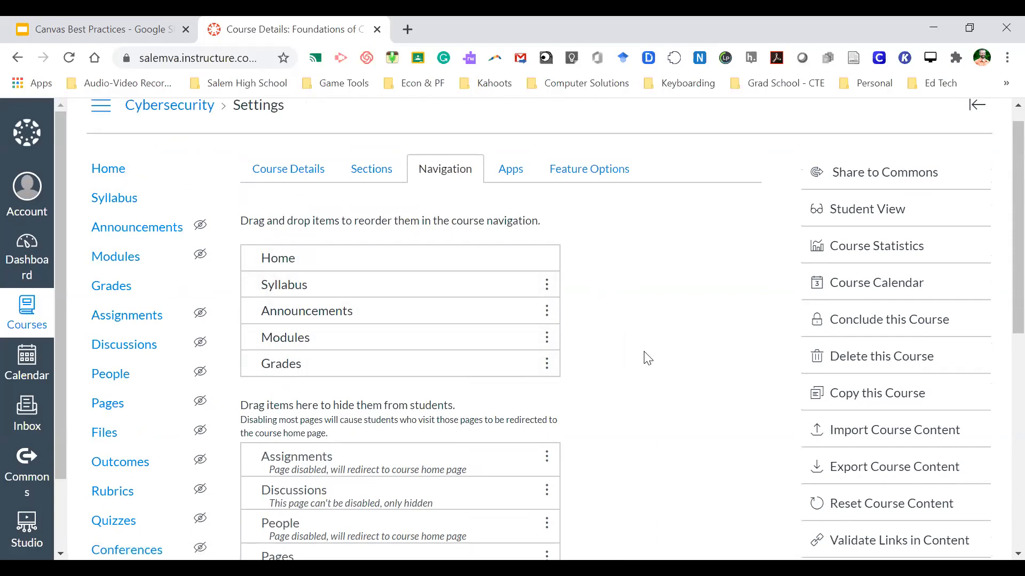
pyautogui.scroll(-1, 647, 357)
pyautogui.scroll(1, 649, 363)
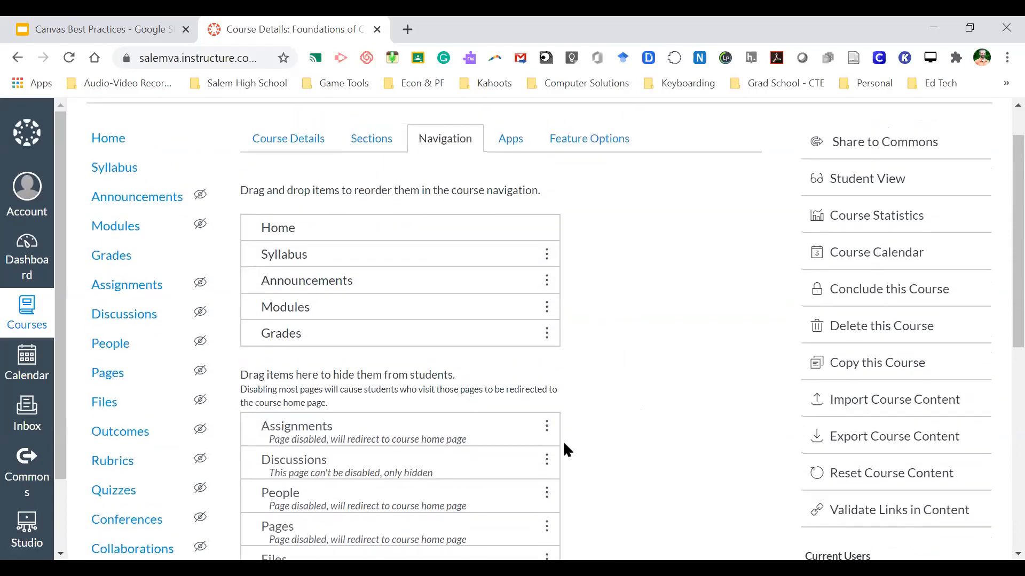
pyautogui.click(545, 431)
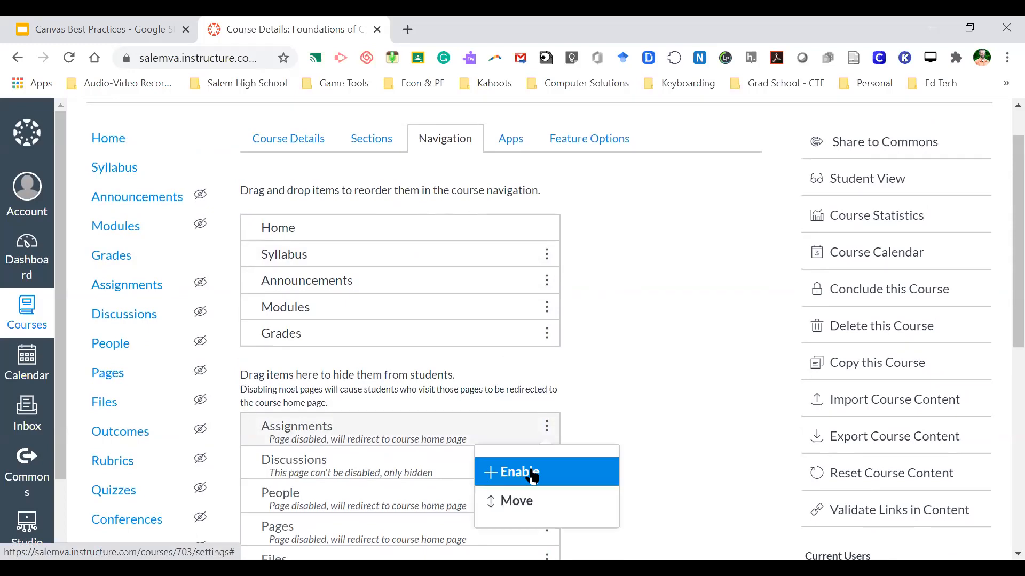
pyautogui.click(531, 470)
pyautogui.click(546, 413)
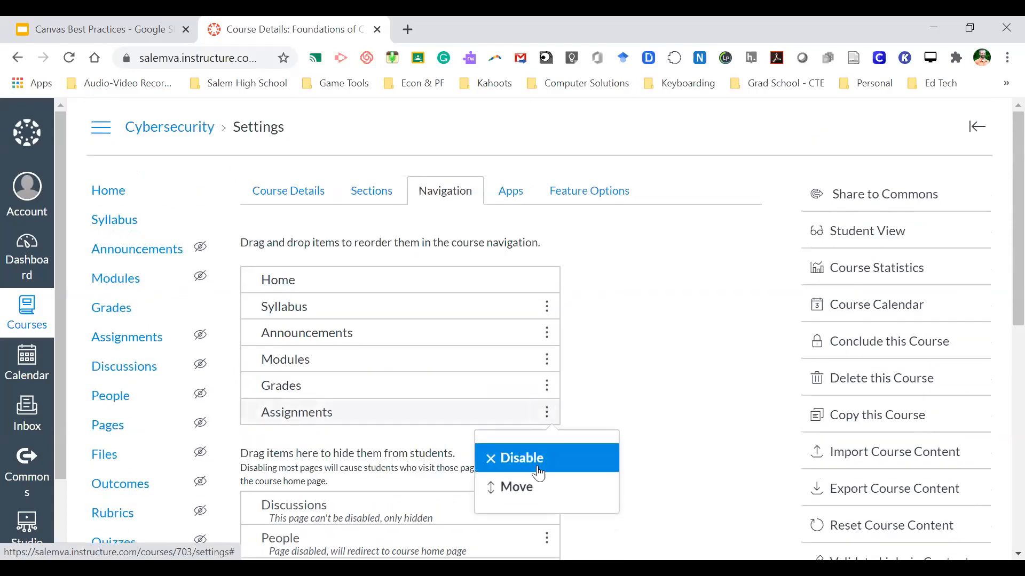
# - Move Assignments to just after Announcements in the navigation list
pyautogui.click(537, 487)
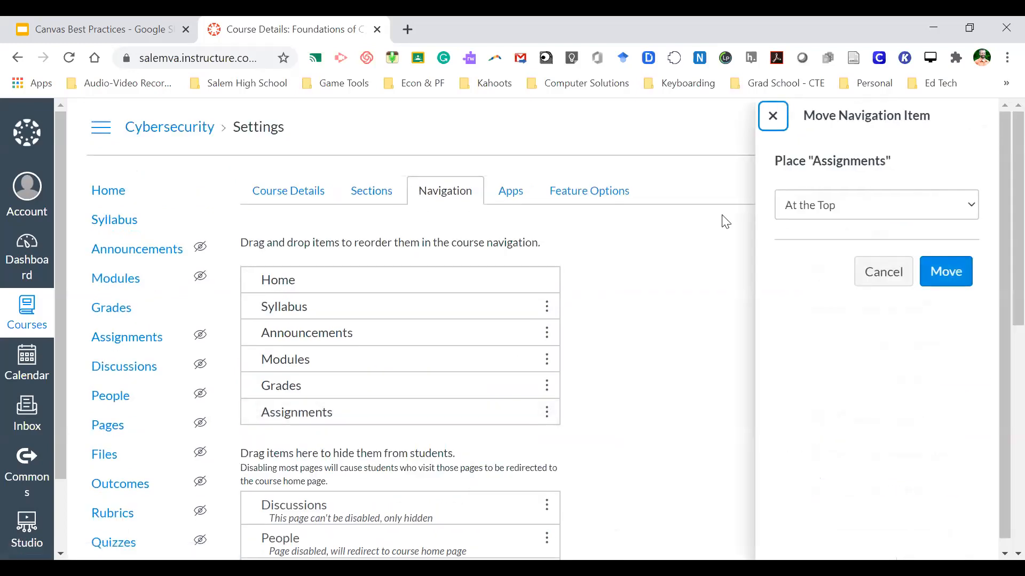
pyautogui.click(830, 206)
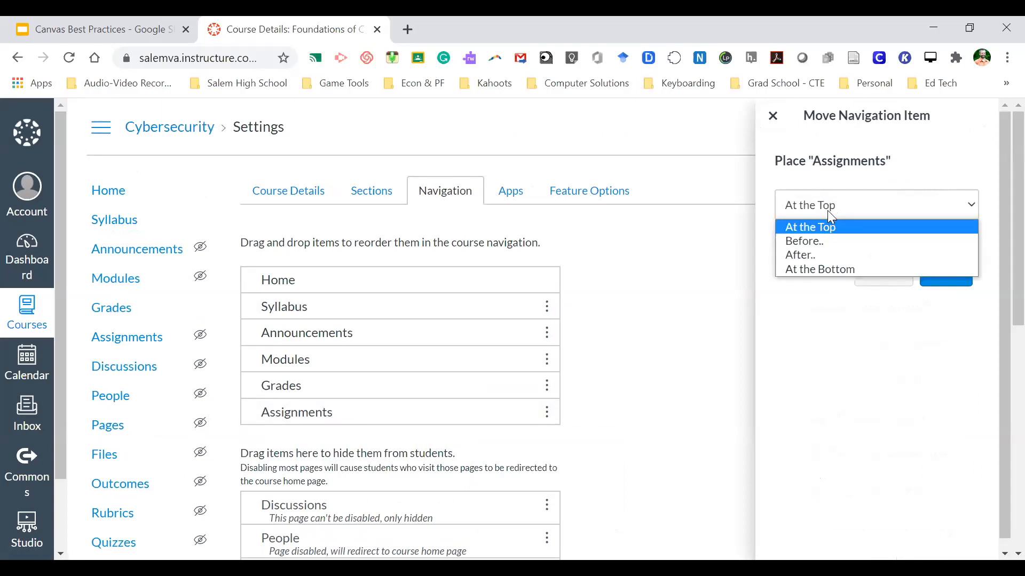
pyautogui.click(822, 256)
pyautogui.click(819, 257)
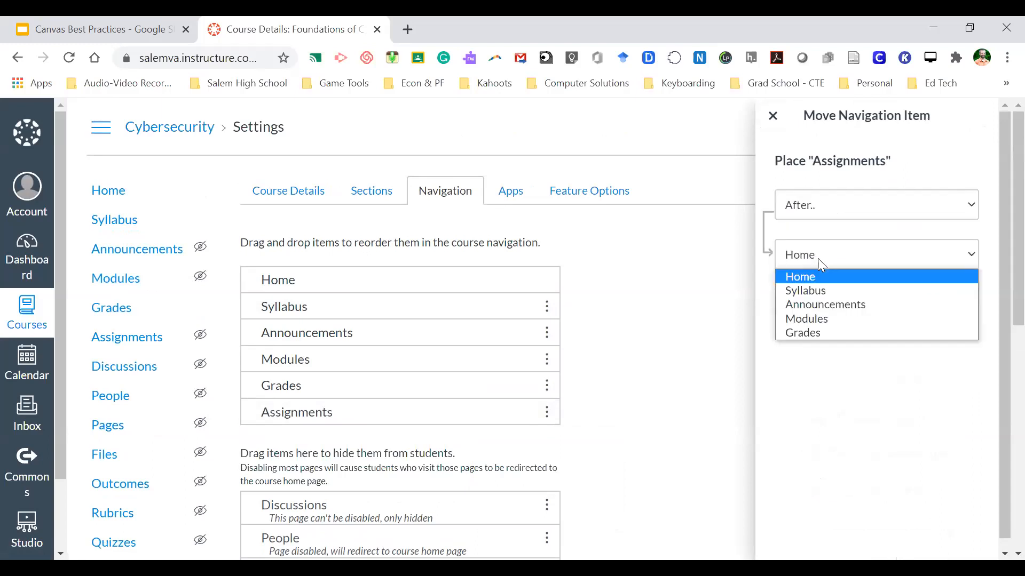
pyautogui.click(820, 305)
pyautogui.click(946, 322)
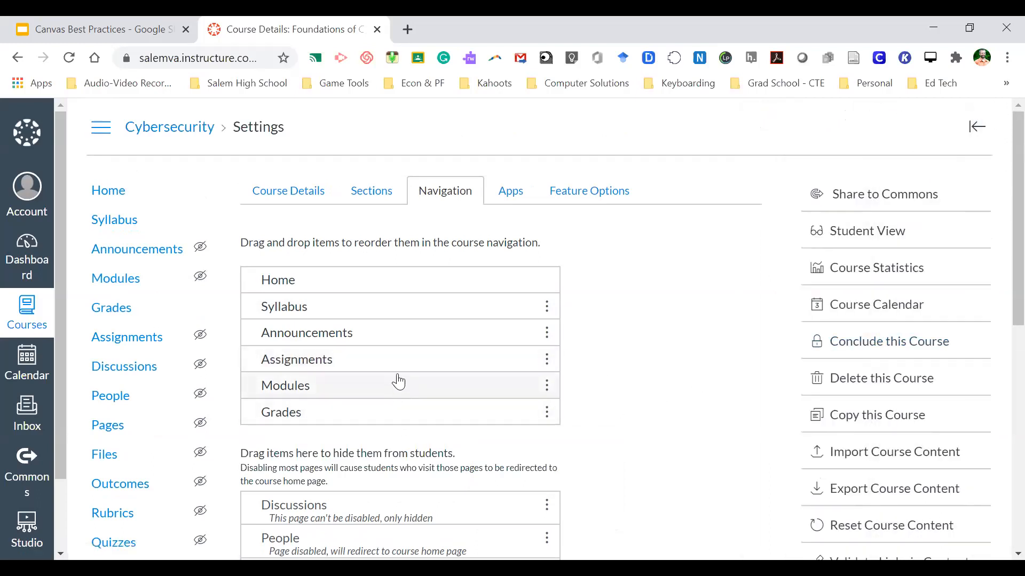
# - Disable Assignments and move it to the end of the hidden items
pyautogui.click(544, 361)
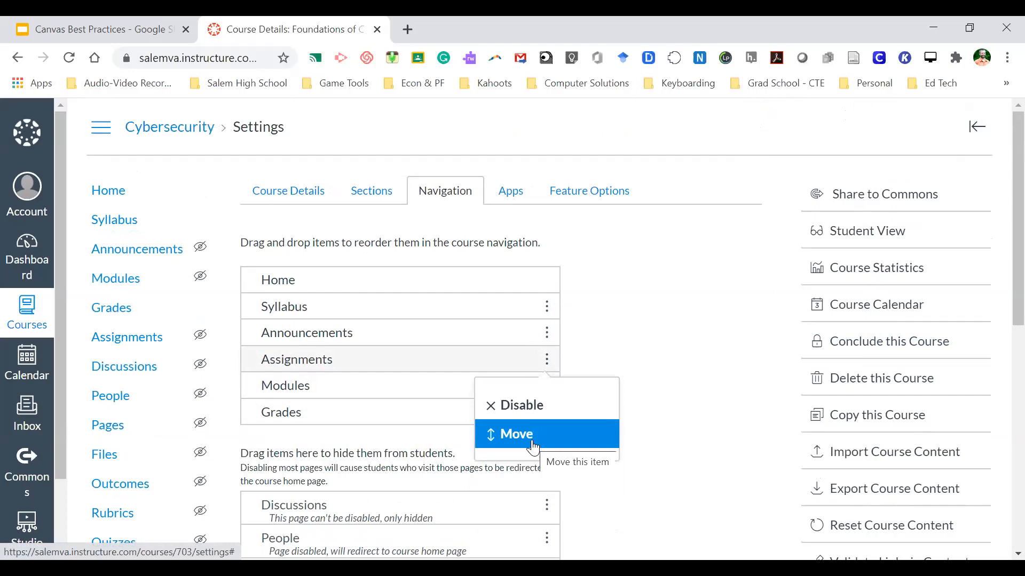
pyautogui.click(540, 407)
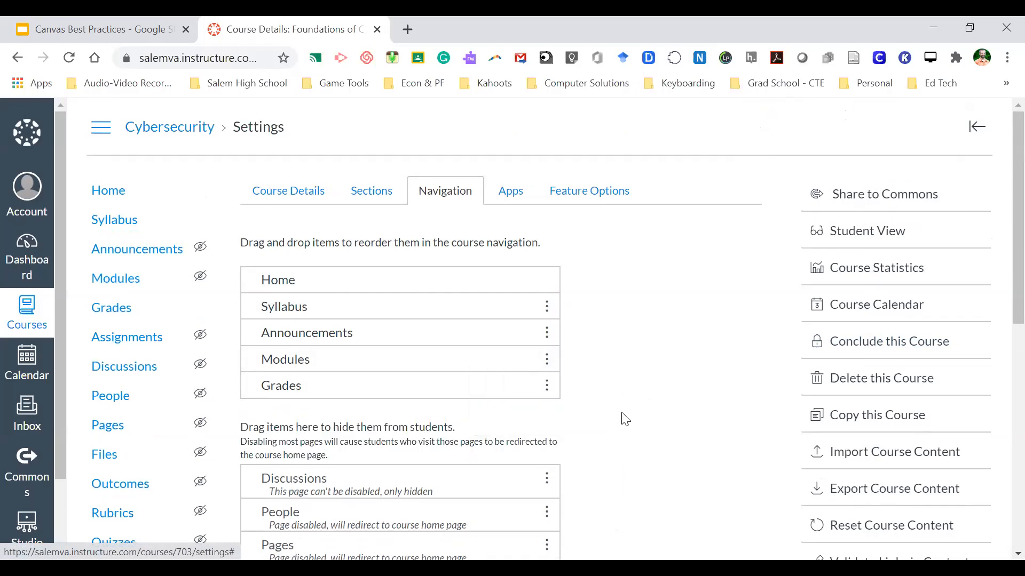
pyautogui.scroll(-3, 623, 419)
pyautogui.scroll(-5, 625, 419)
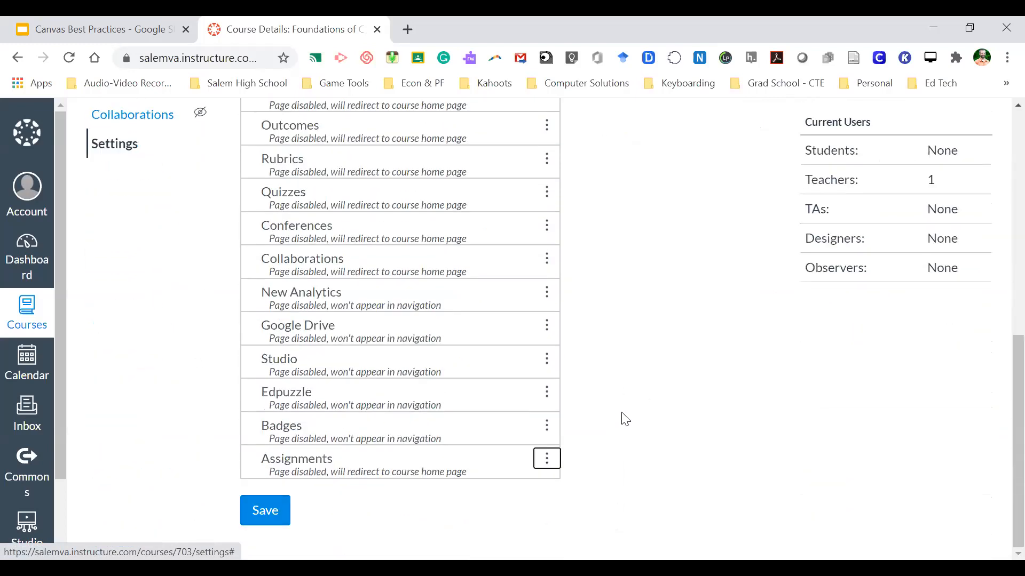
pyautogui.click(547, 459)
pyautogui.click(527, 532)
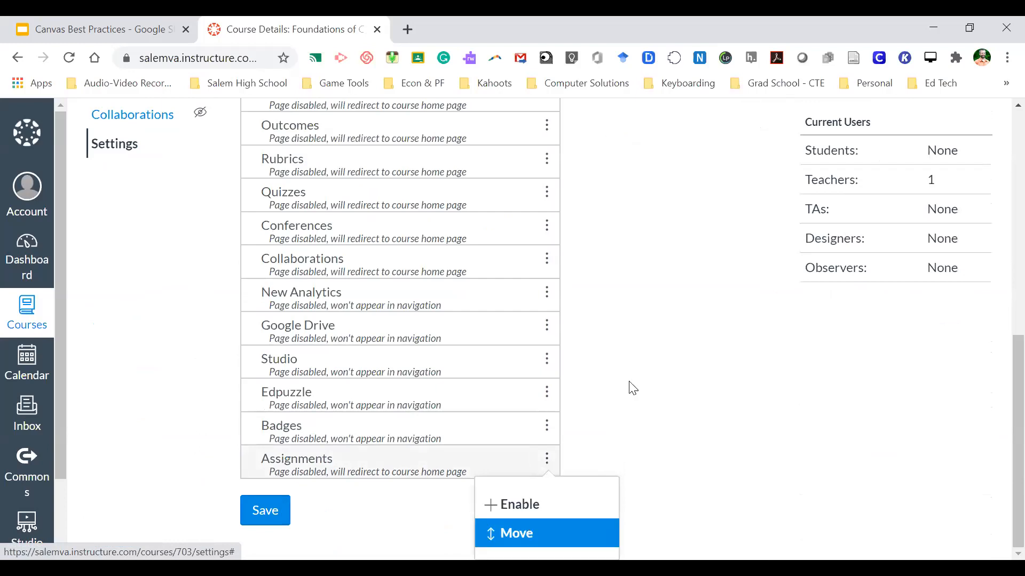
pyautogui.click(859, 205)
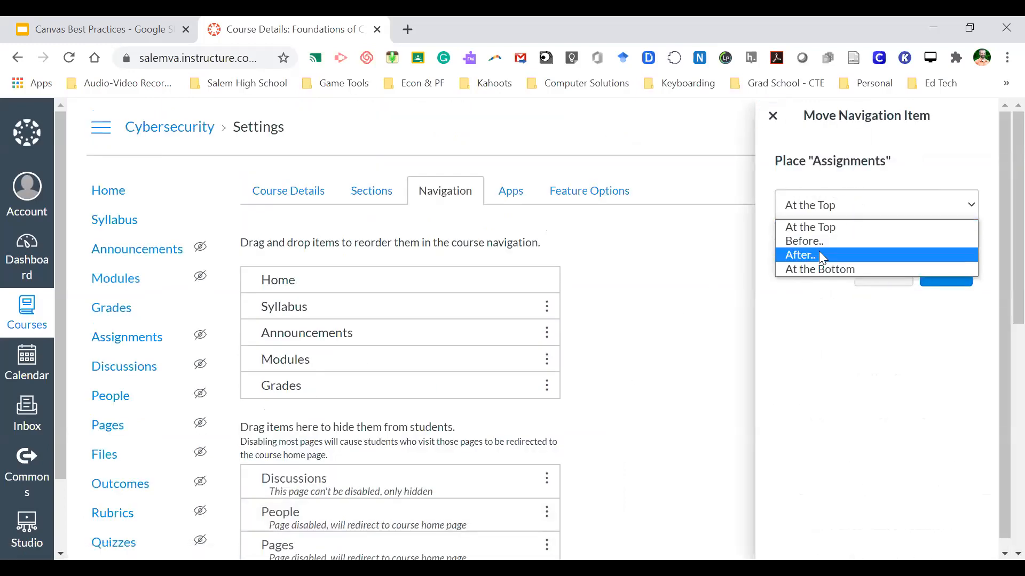
pyautogui.click(840, 240)
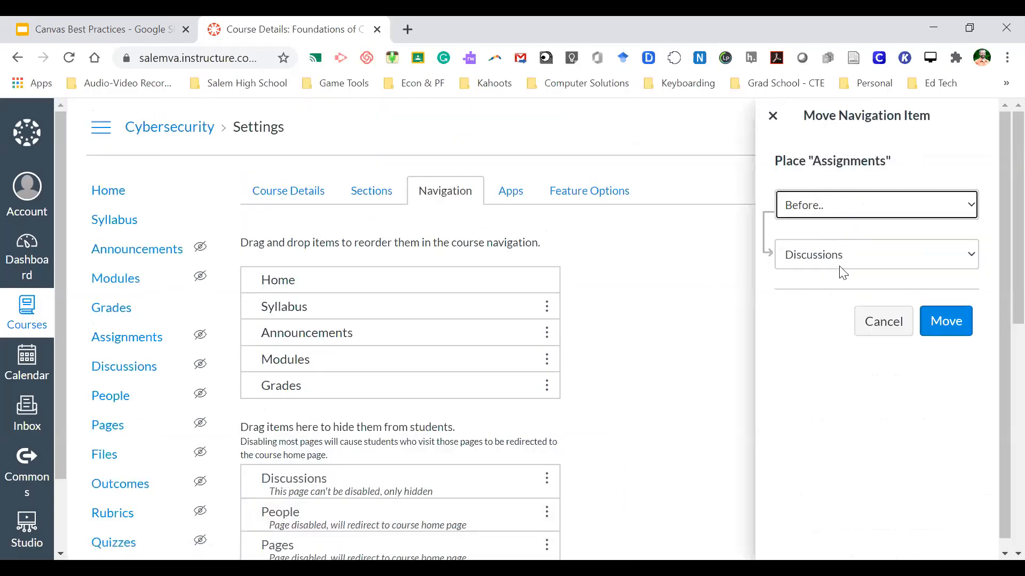
pyautogui.click(944, 322)
# - Save the course navigation changes
pyautogui.scroll(6, 636, 424)
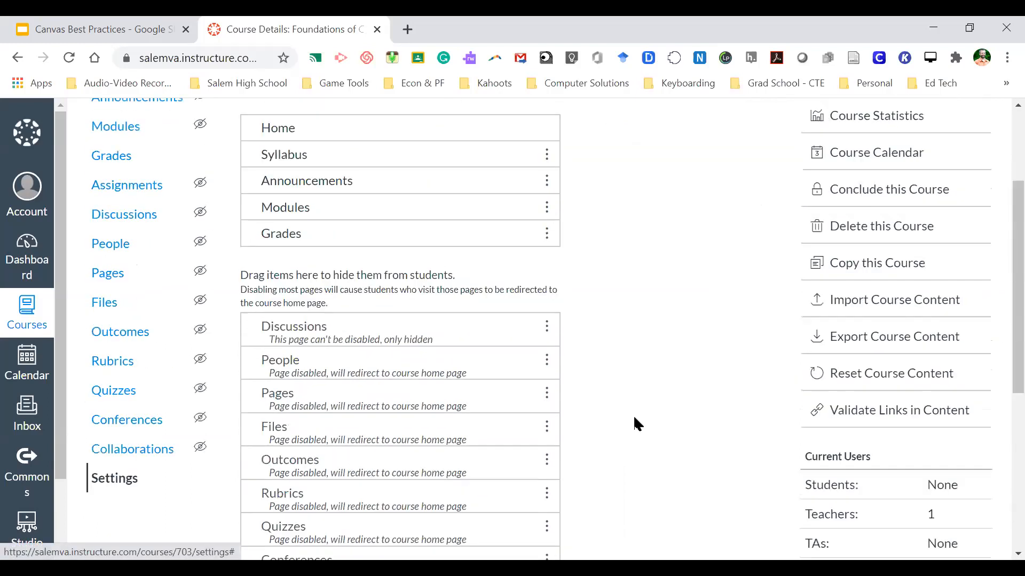
pyautogui.scroll(2, 635, 423)
pyautogui.scroll(-1, 636, 424)
pyautogui.scroll(1, 636, 423)
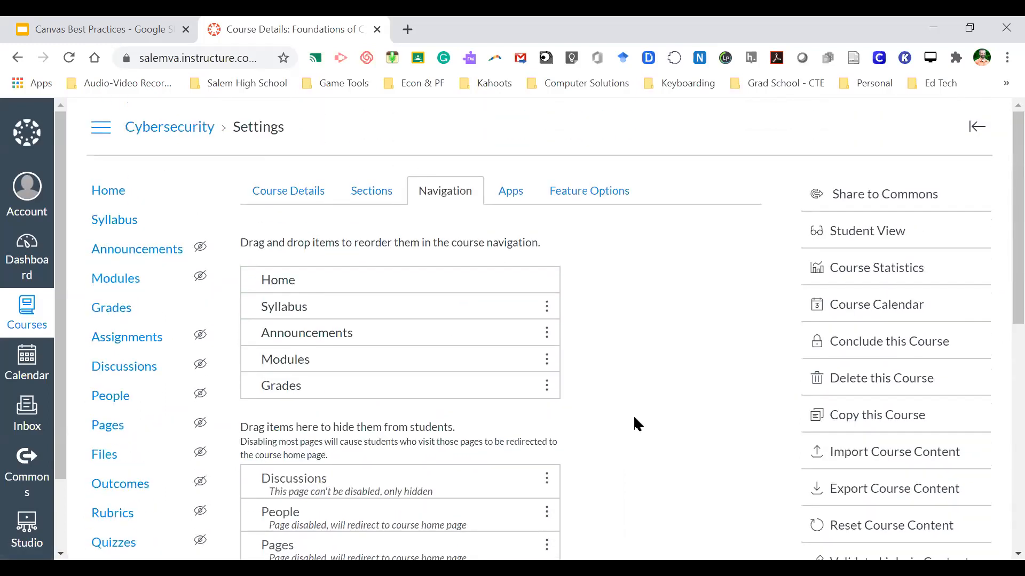
pyautogui.scroll(1, 637, 424)
pyautogui.scroll(-9, 636, 405)
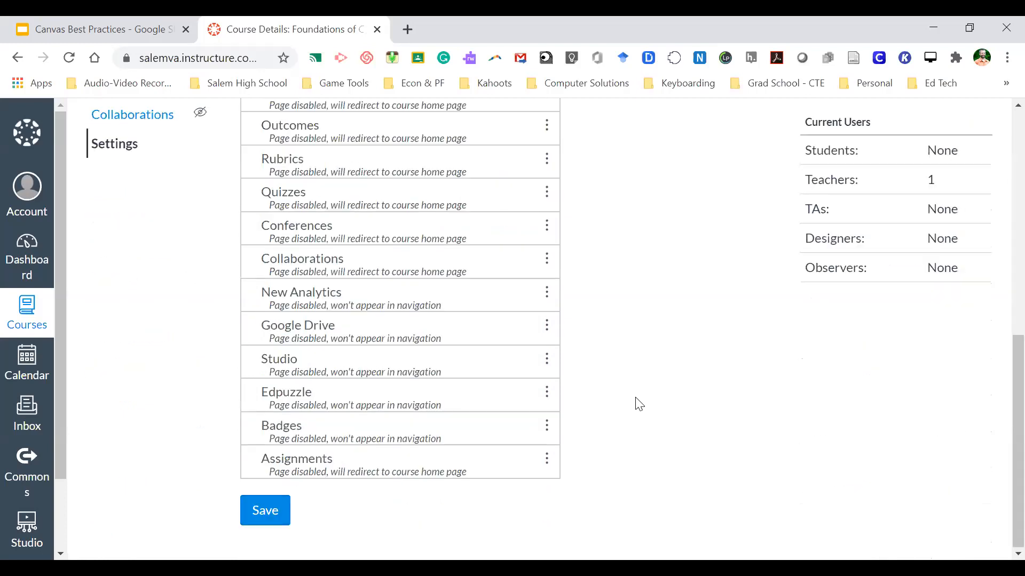
pyautogui.click(247, 520)
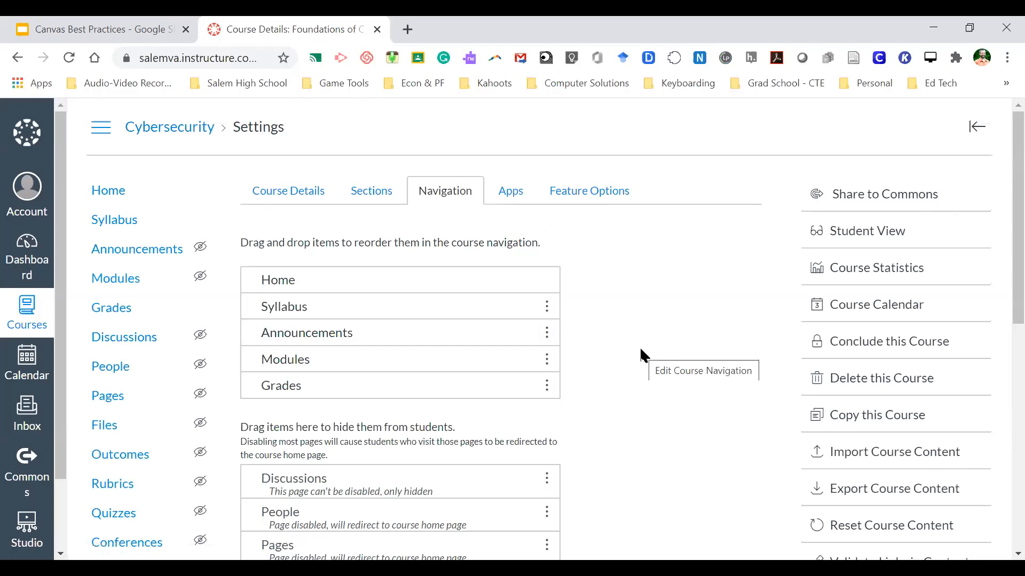
# - Return to the Foundations of Cybersecurity home page showing the empty Modules list
pyautogui.click(113, 197)
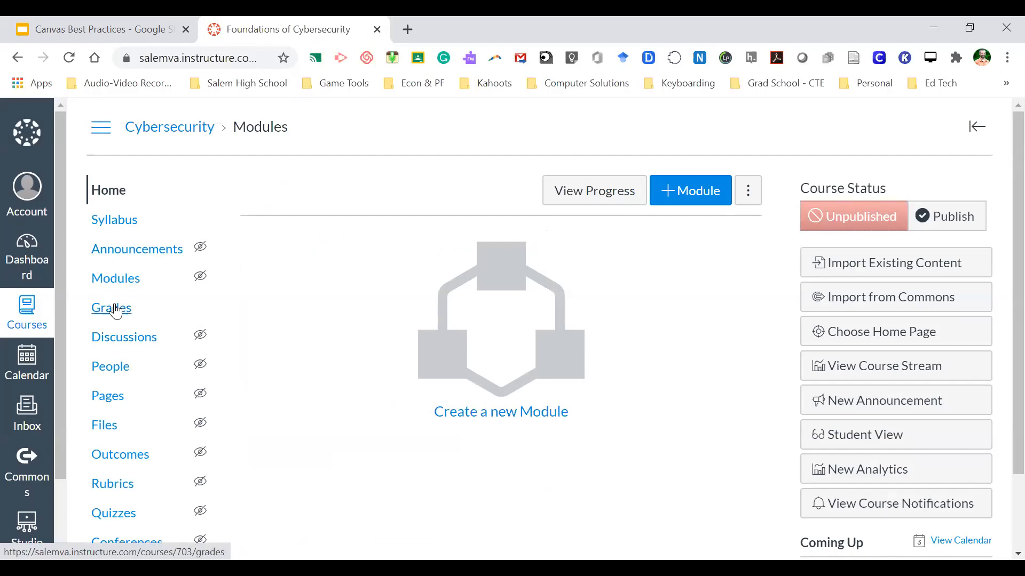
pyautogui.scroll(-2, 137, 392)
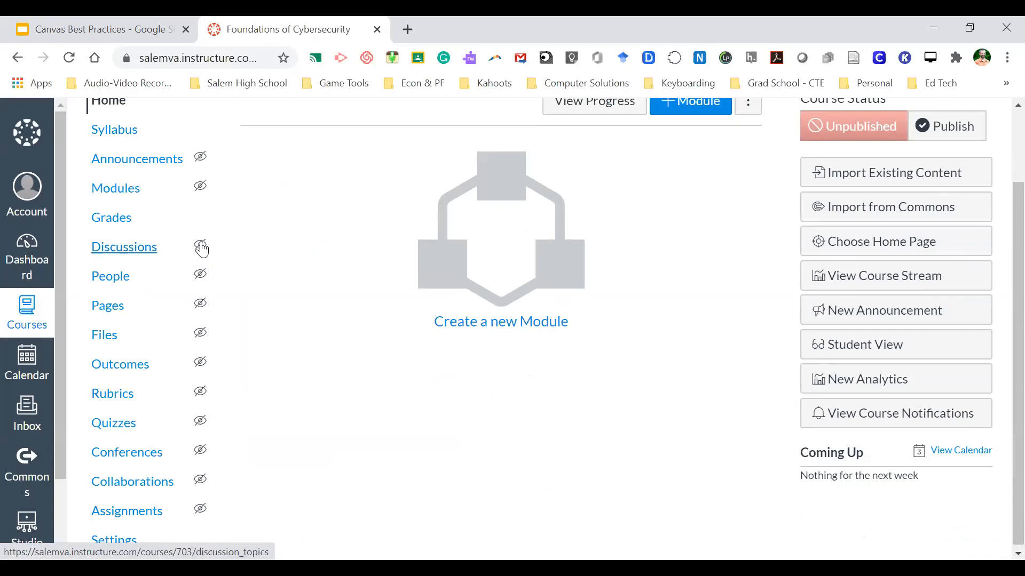
pyautogui.moveTo(202, 248)
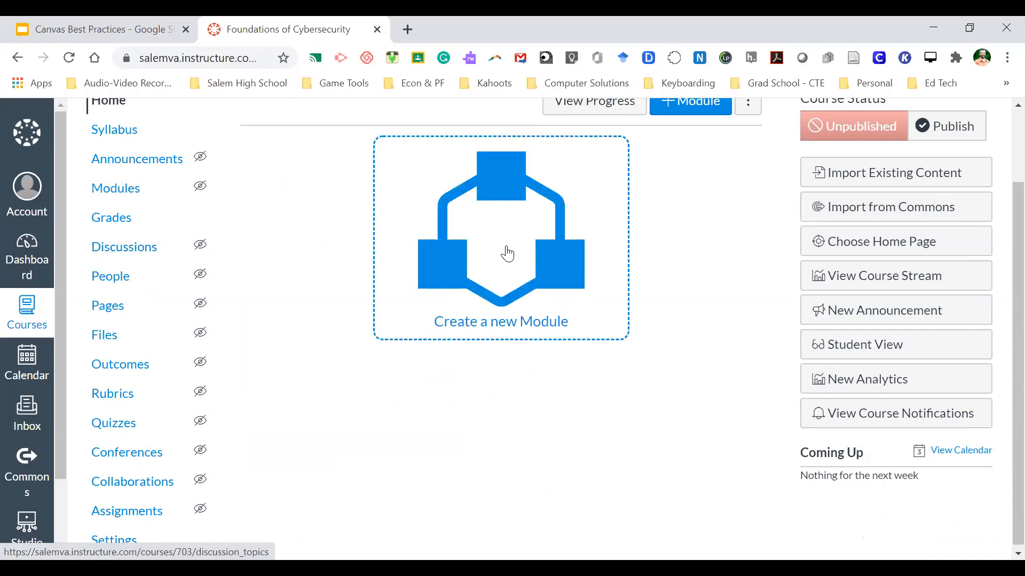
pyautogui.scroll(2, 710, 278)
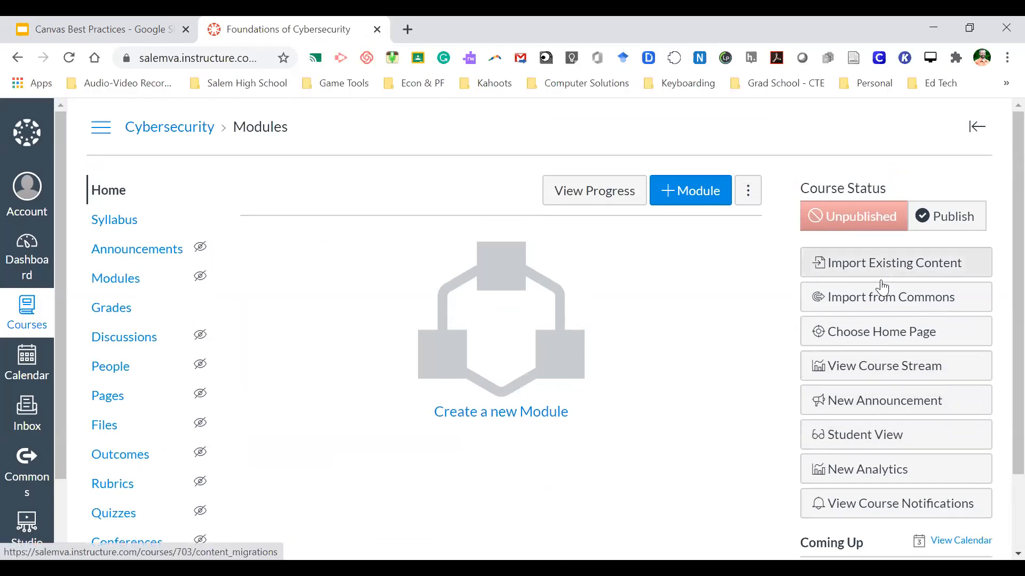
pyautogui.click(893, 443)
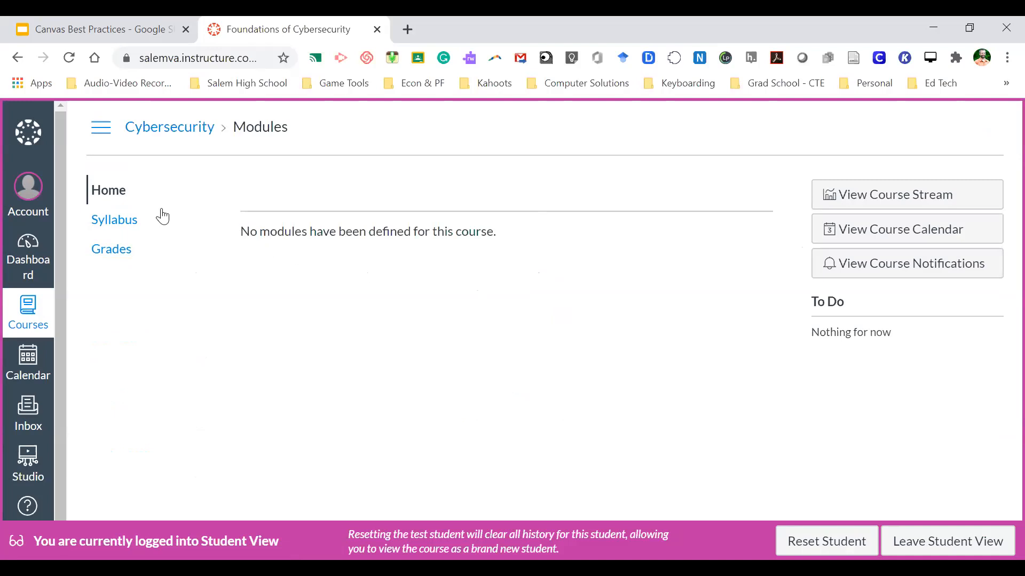
pyautogui.click(919, 542)
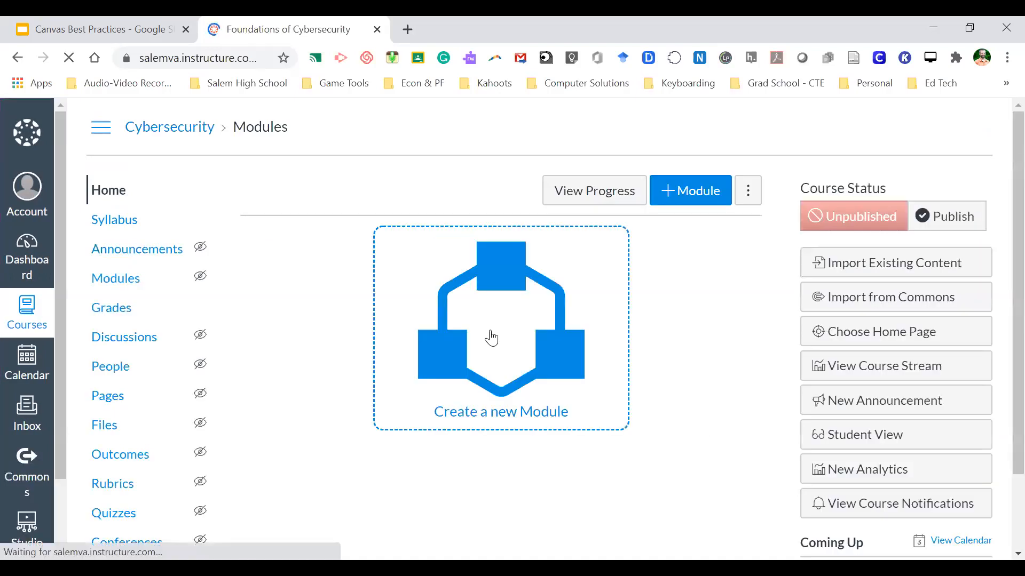
# - Open the Dashboard in a new tab and load Computer Science Foundations there
pyautogui.rightClick(32, 257)
pyautogui.click(72, 264)
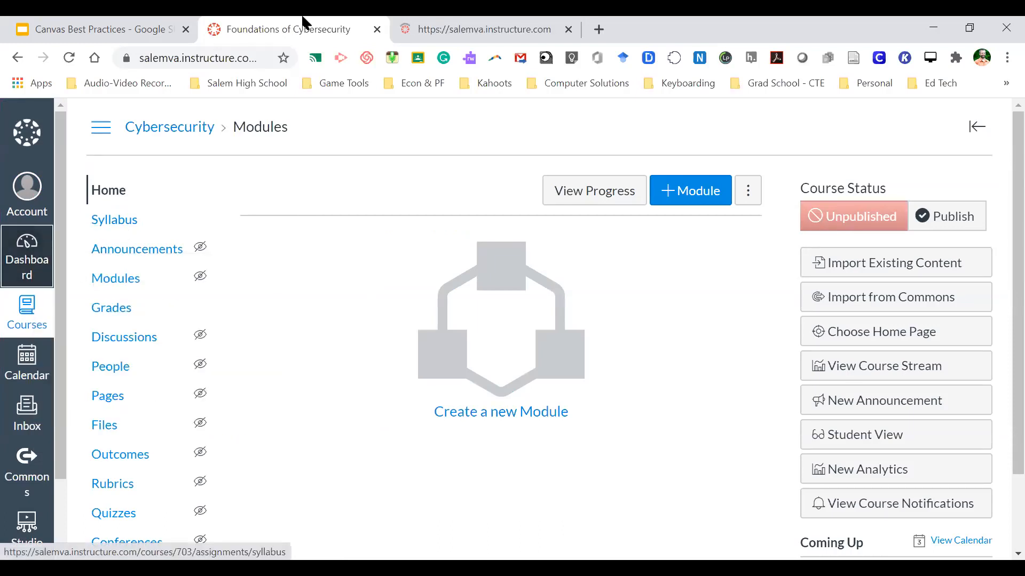
pyautogui.click(438, 26)
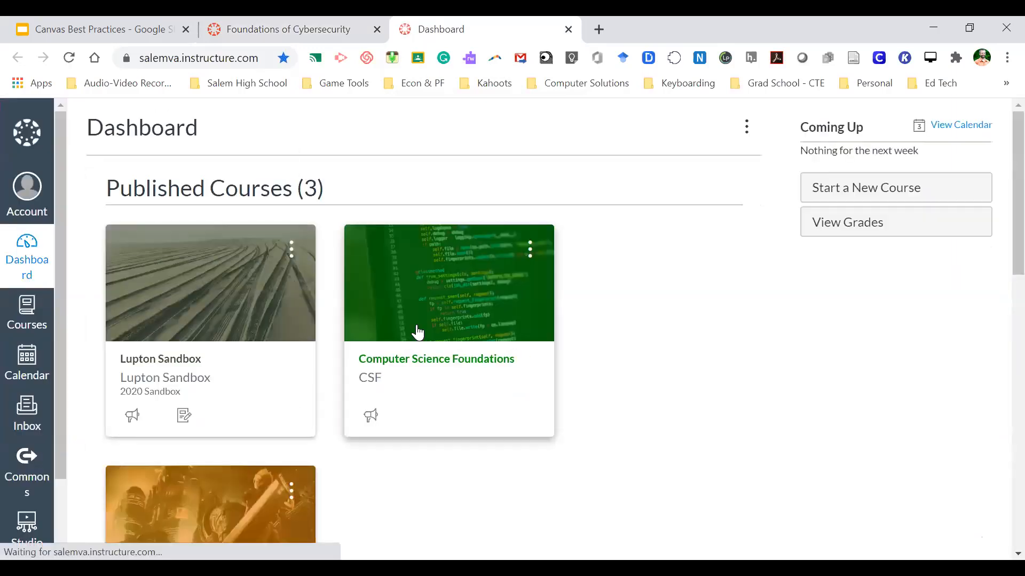
pyautogui.click(425, 359)
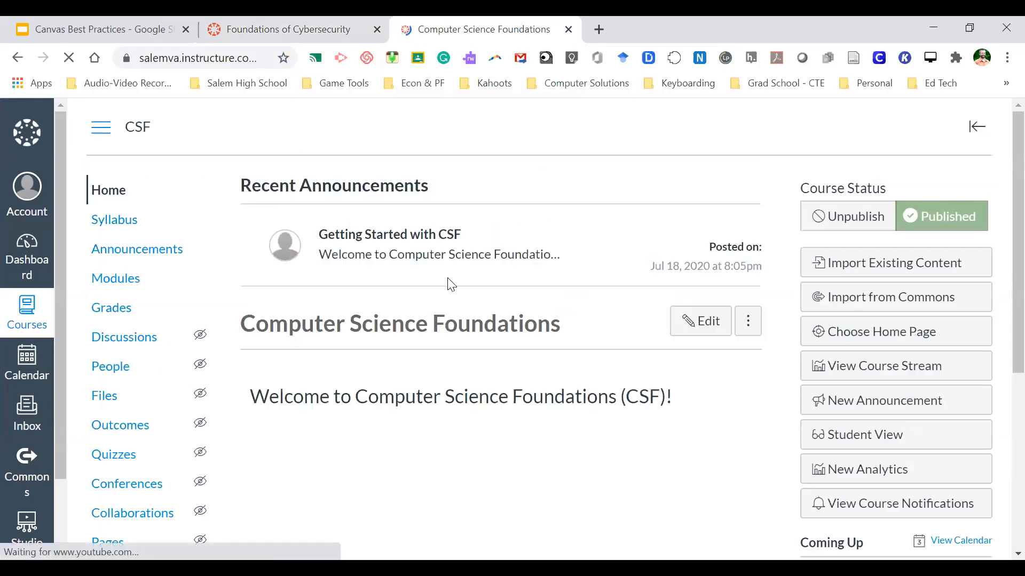
# - Review the Computer Science Foundations course, then return to the Cybersecurity course tab
pyautogui.click(275, 24)
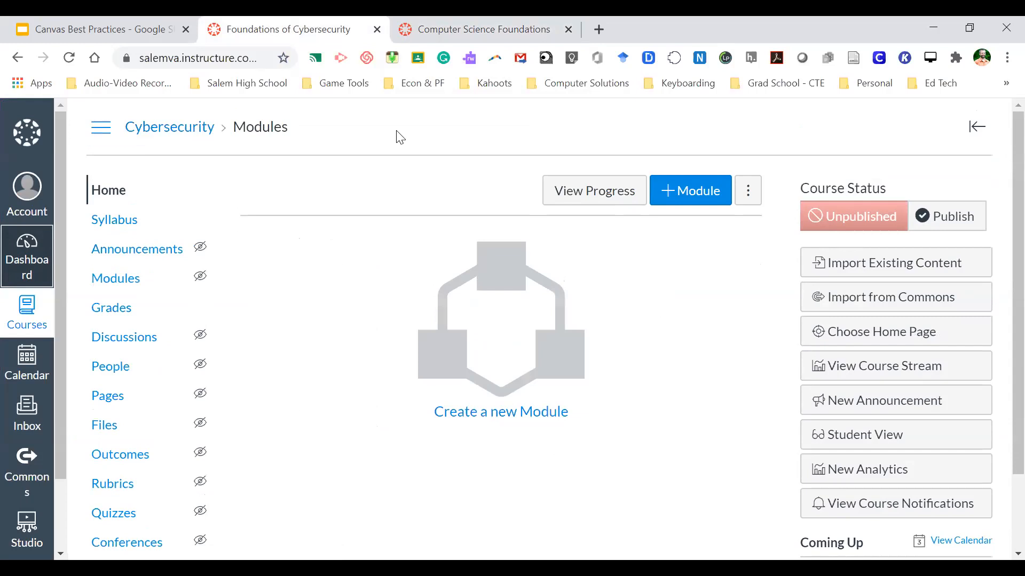
pyautogui.click(469, 28)
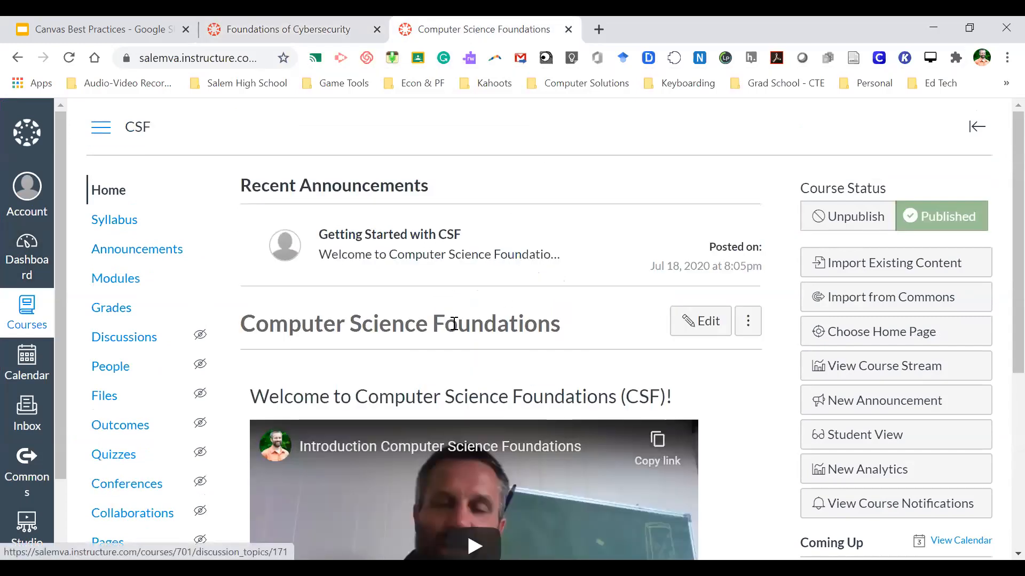
pyautogui.scroll(-6, 453, 324)
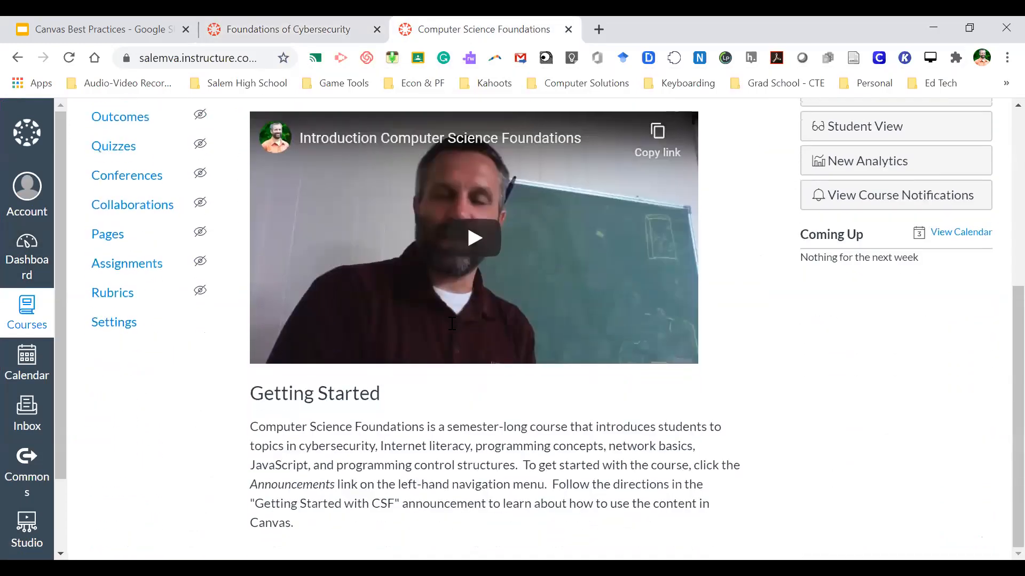
pyautogui.scroll(6, 452, 324)
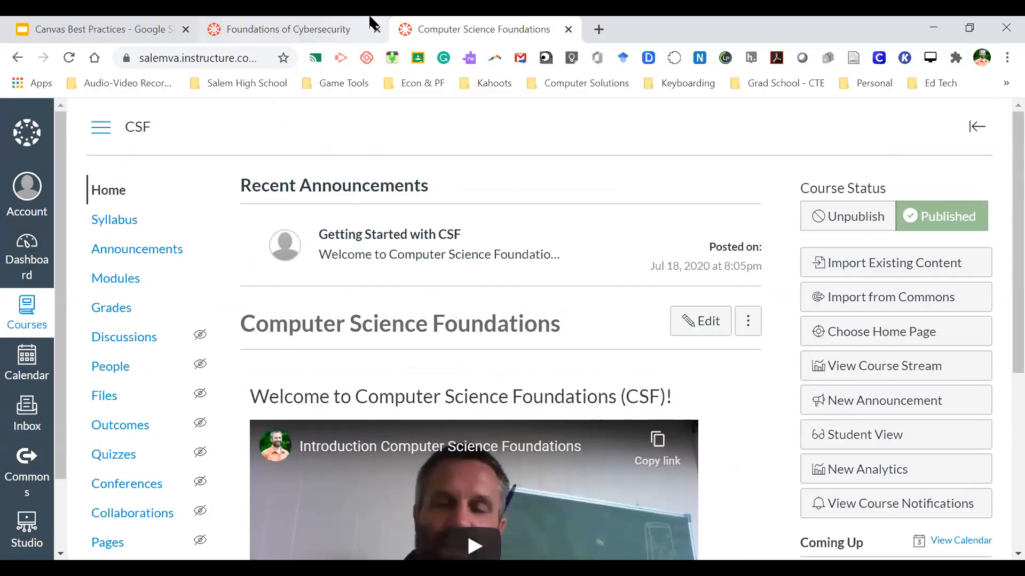
pyautogui.click(299, 29)
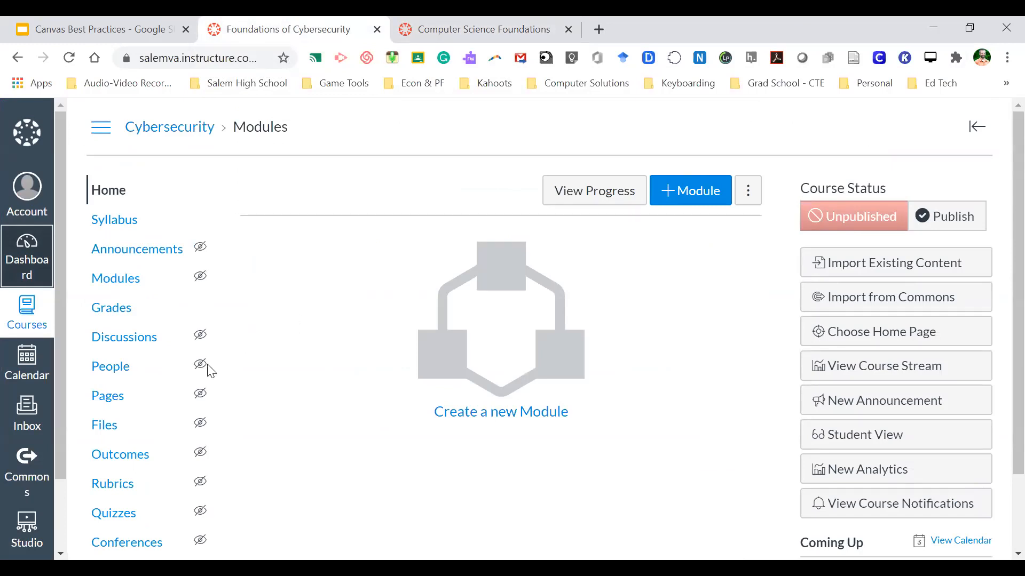
# - Create the course's first page and title it 'Home Page'
pyautogui.click(104, 405)
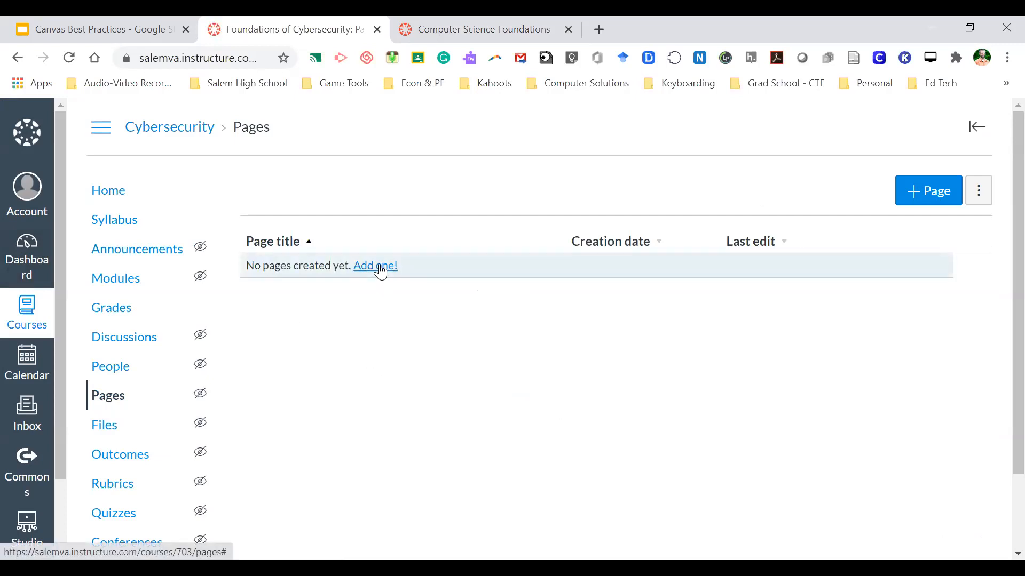
pyautogui.click(378, 267)
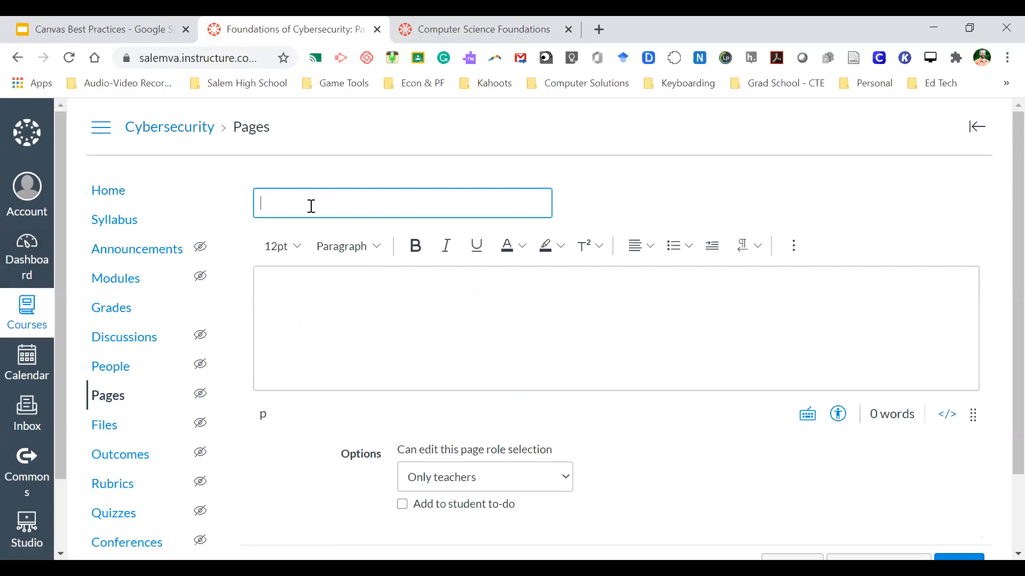
pyautogui.click(311, 206)
pyautogui.write('Home Page')
# - Type 'Welcome To Cybersecurity' and '[Insert Video Welcome]' as two body lines, selecting the placeholder
pyautogui.click(333, 310)
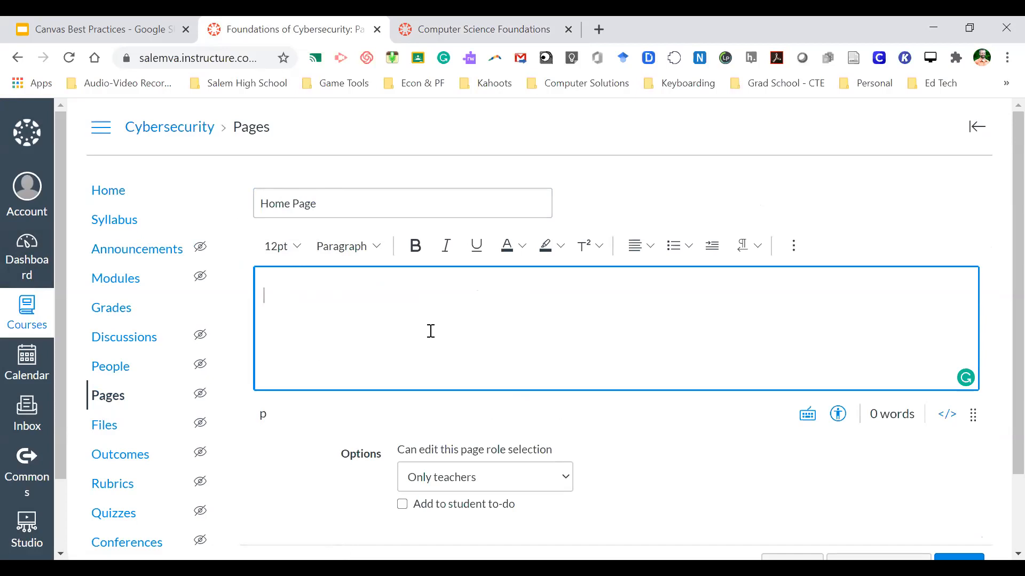
pyautogui.write('come To Cyber')
pyautogui.write('security')
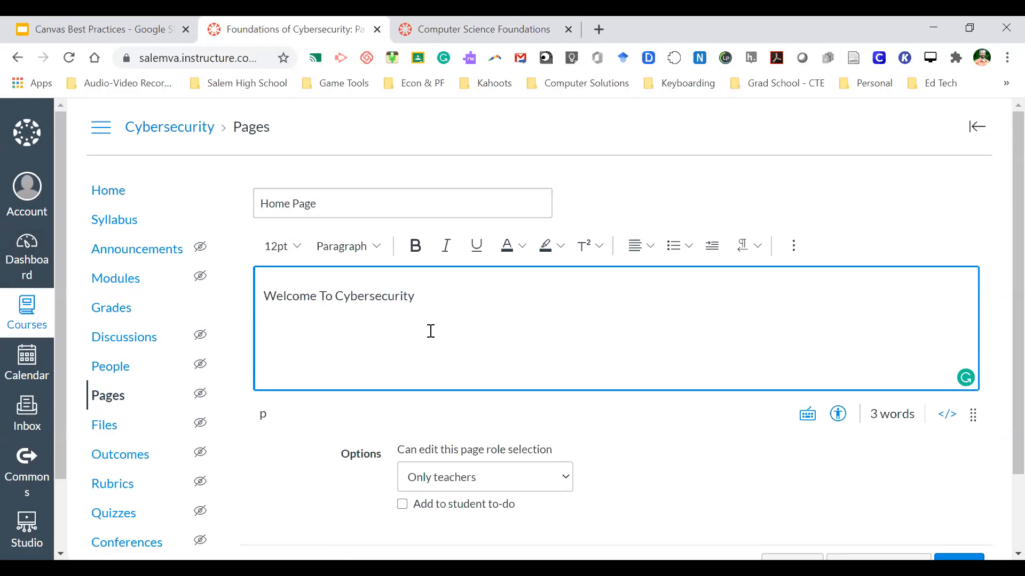
pyautogui.press('Return')
pyautogui.write('[Insert Video Welcome]')
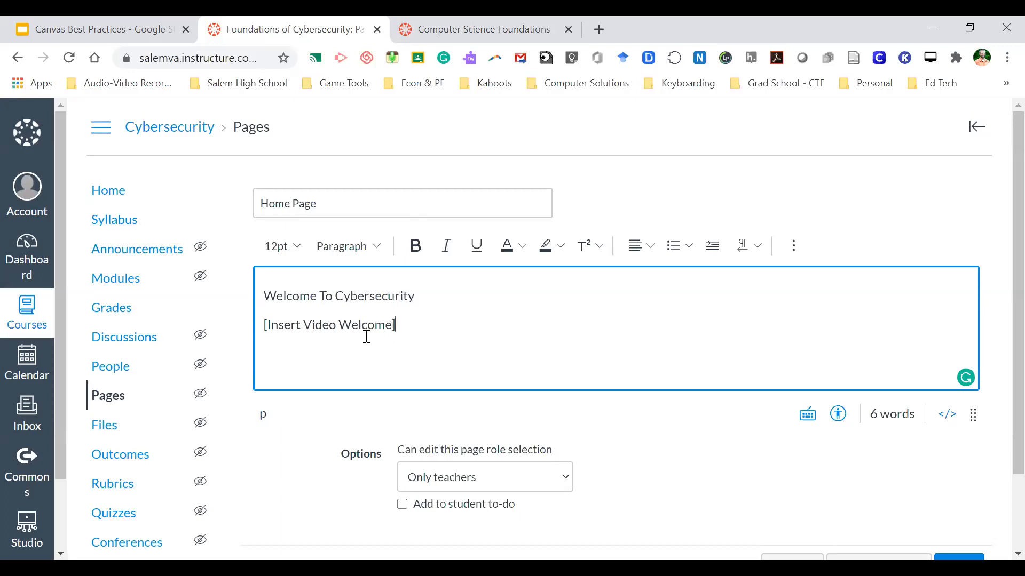
pyautogui.moveTo(402, 323); pyautogui.dragTo(263, 321)
# - Reselect the placeholder line, check the Computer Science Foundations tab, then return to the Home Page editor
pyautogui.click(426, 323)
pyautogui.moveTo(419, 322); pyautogui.dragTo(263, 327)
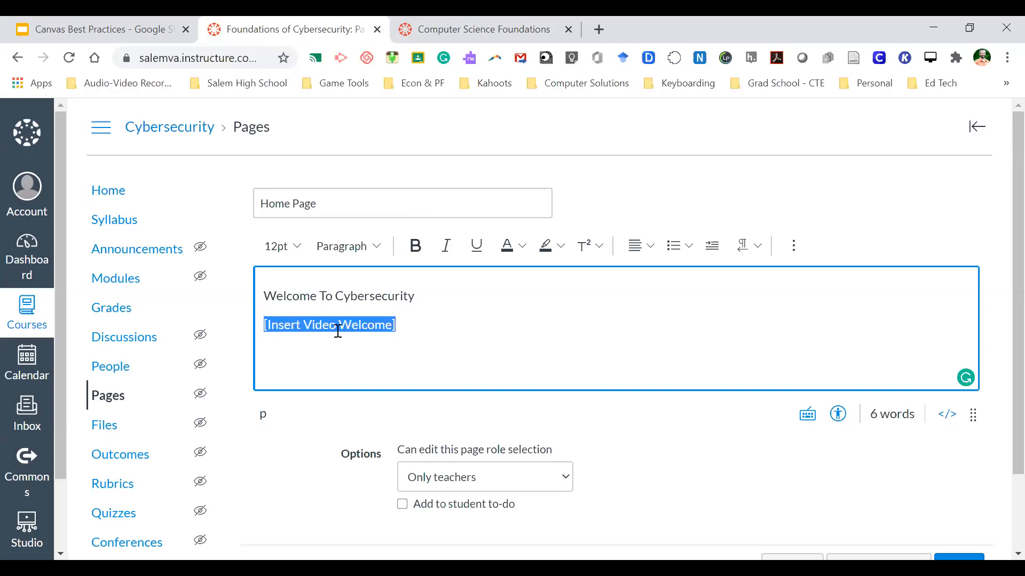
pyautogui.click(418, 322)
pyautogui.hotkey('ctrl', 'Tab')
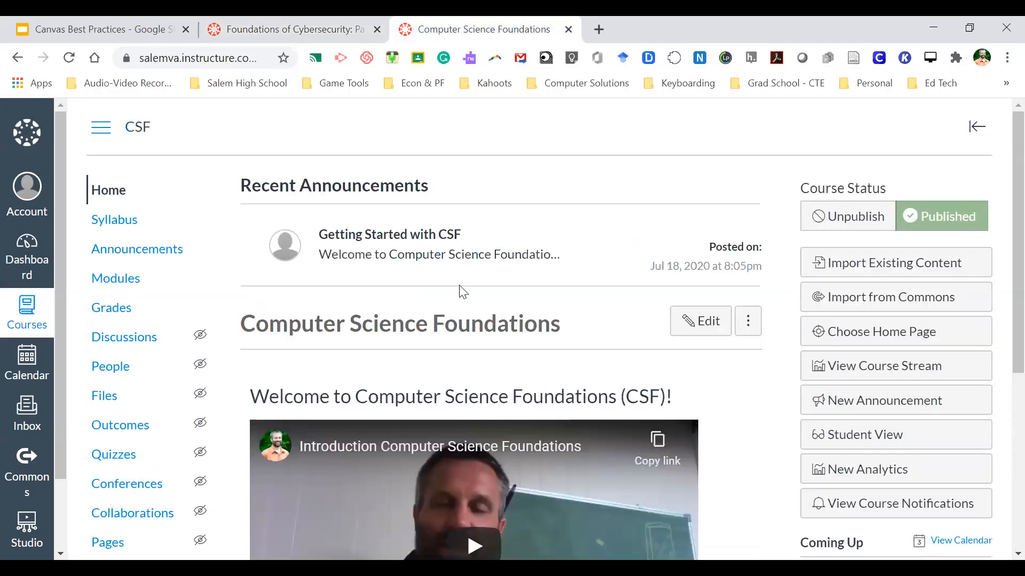
pyautogui.scroll(-4, 462, 293)
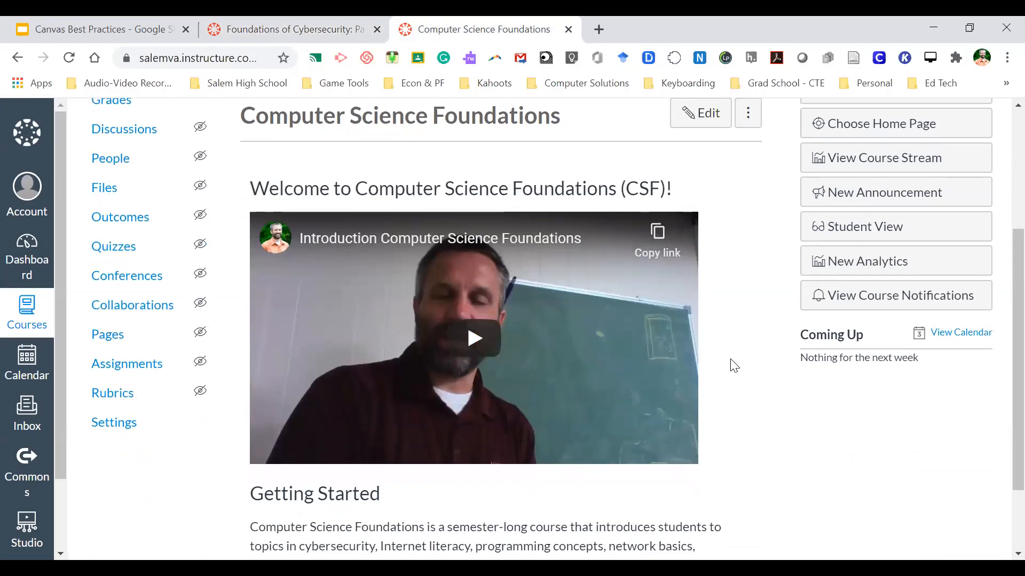
pyautogui.scroll(-1, 734, 366)
pyautogui.scroll(1, 732, 366)
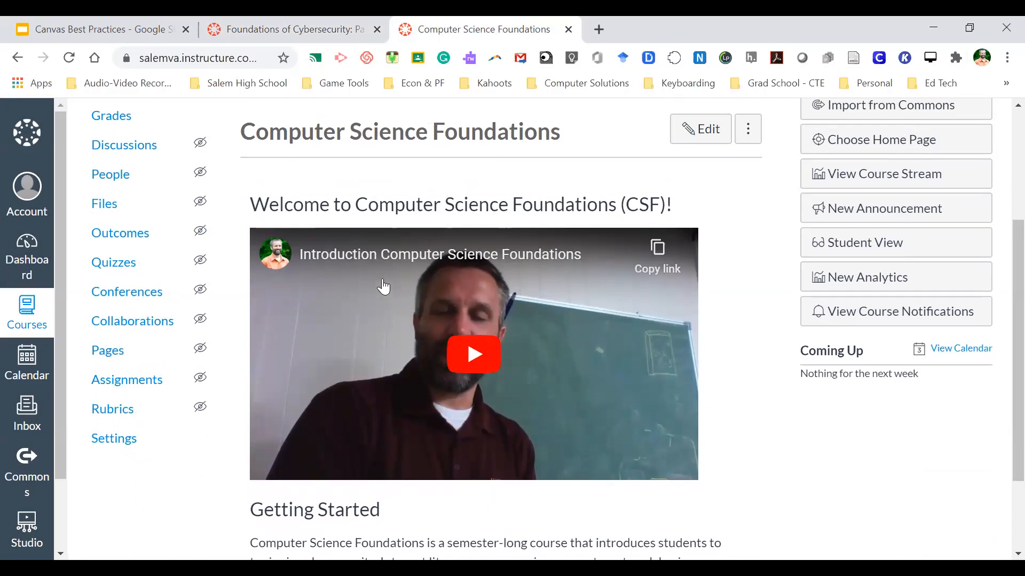
pyautogui.scroll(1, 733, 320)
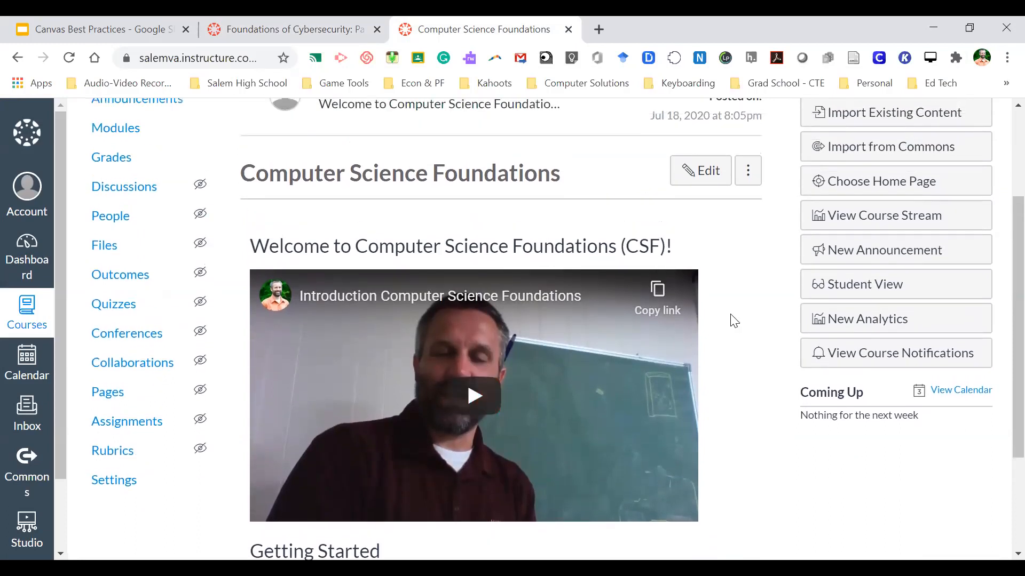
pyautogui.scroll(2, 733, 321)
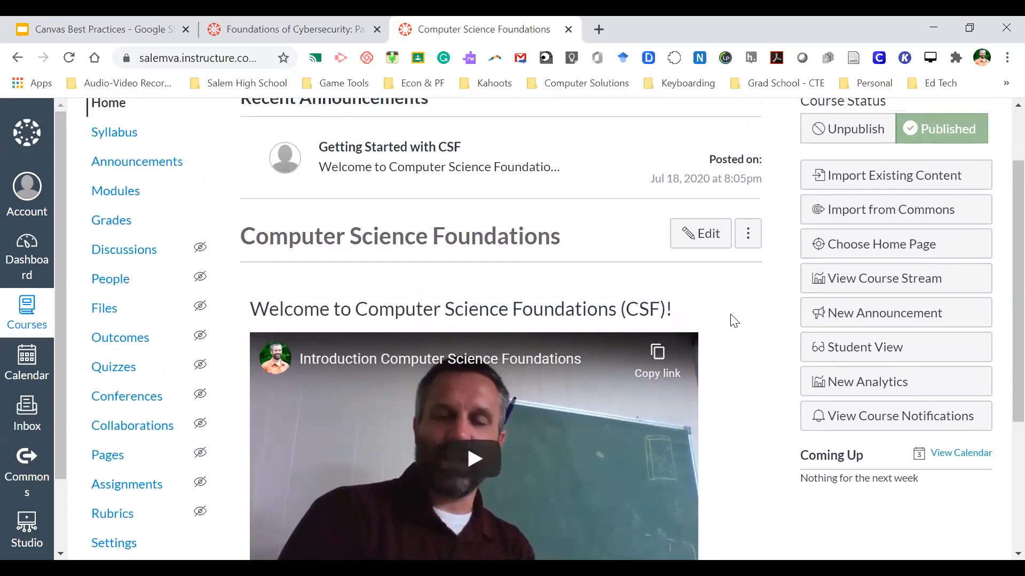
pyautogui.scroll(1, 733, 320)
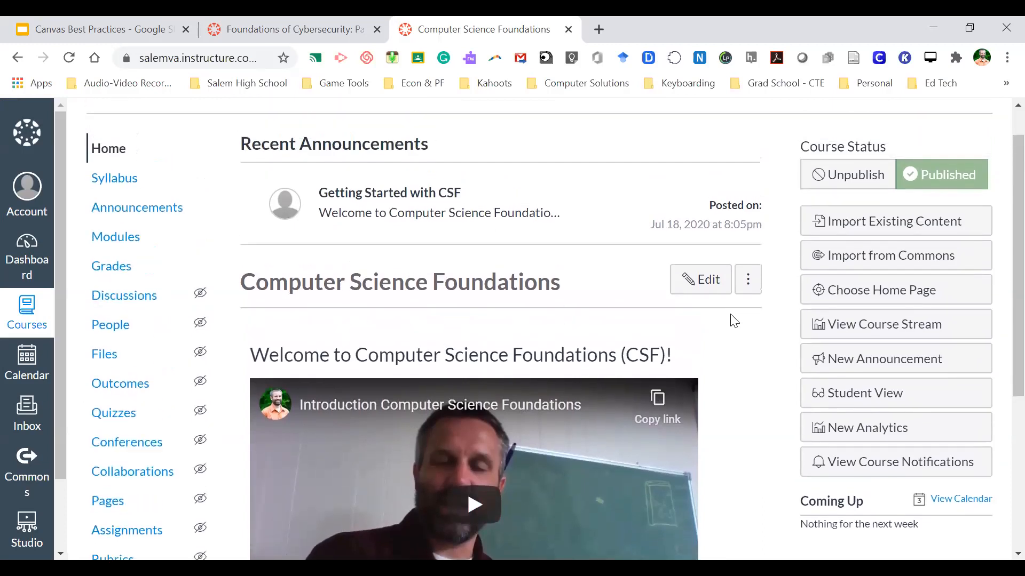
pyautogui.scroll(1, 733, 321)
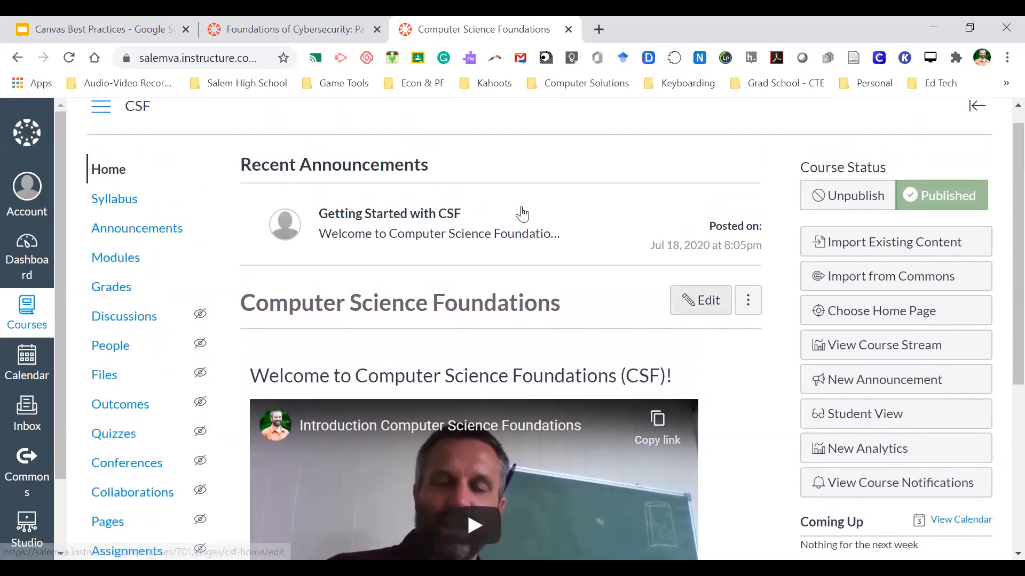
pyautogui.click(281, 23)
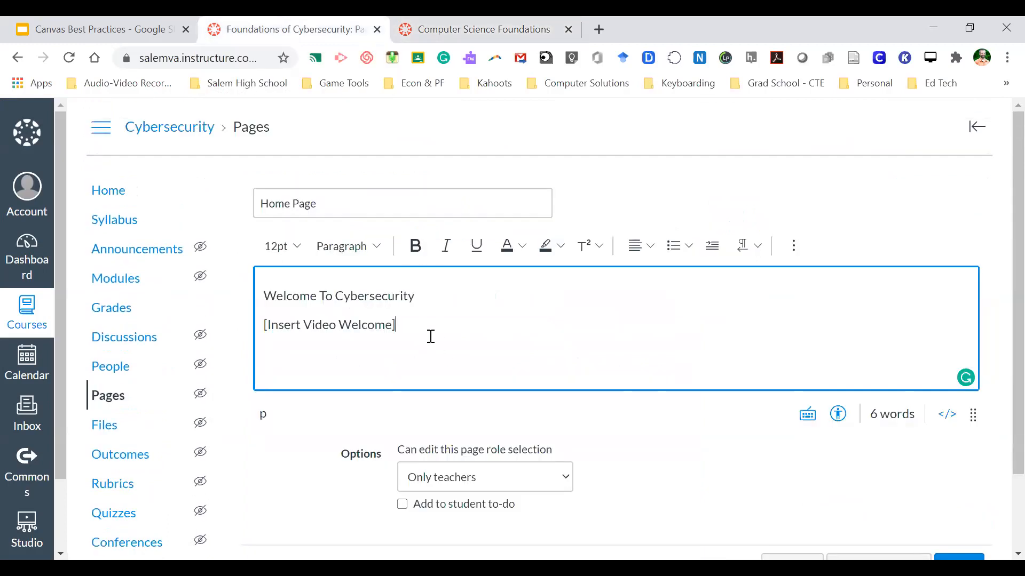
# - Add an empty paragraph below the '[Insert Video Welcome]' line
pyautogui.press('Return')
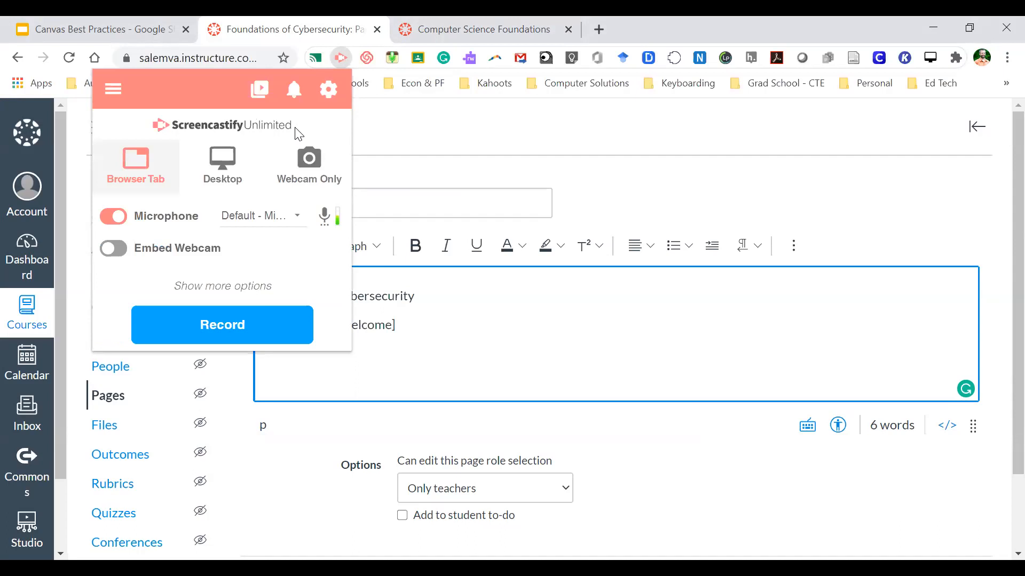
pyautogui.click(377, 134)
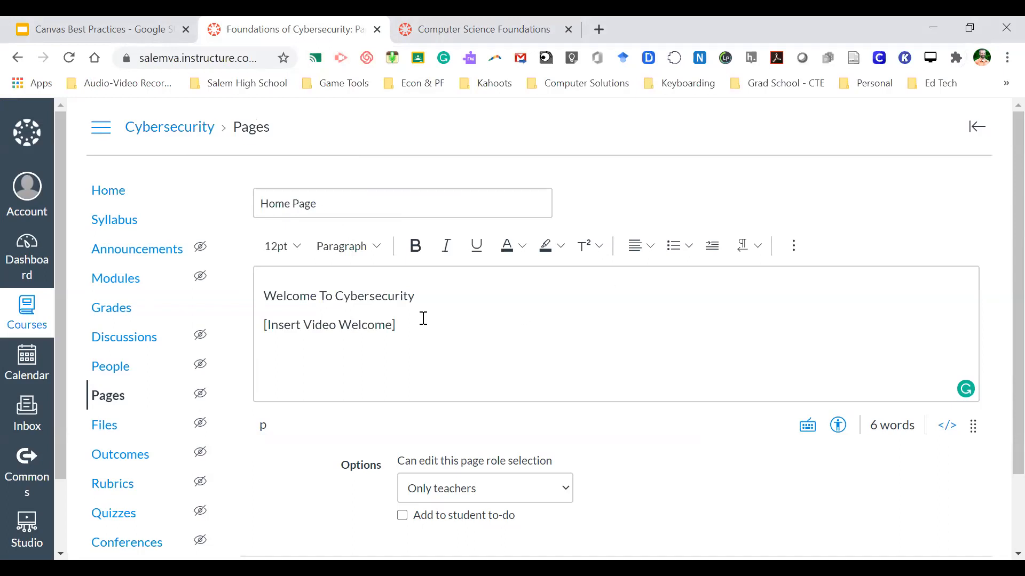
pyautogui.click(795, 246)
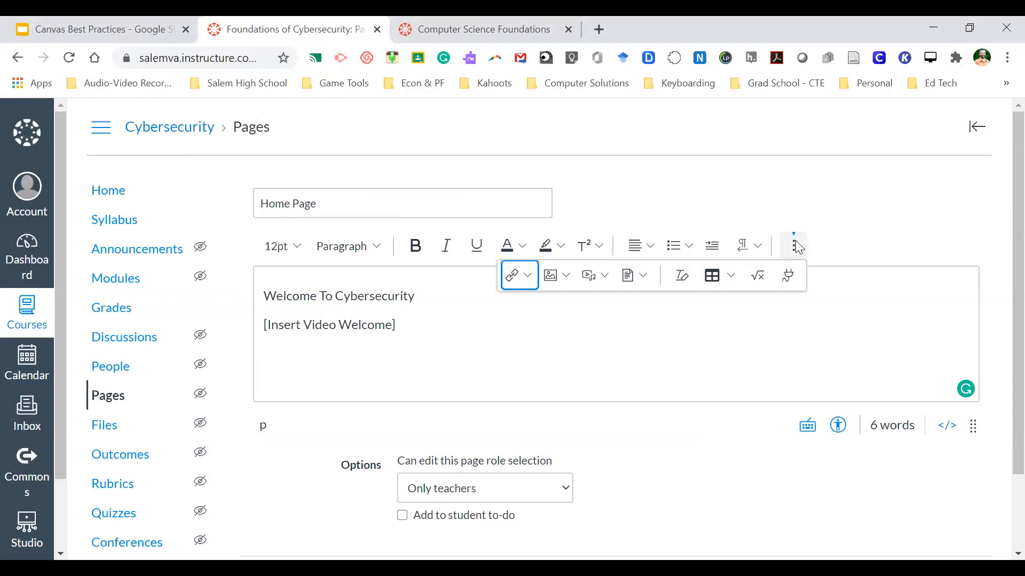
pyautogui.click(606, 276)
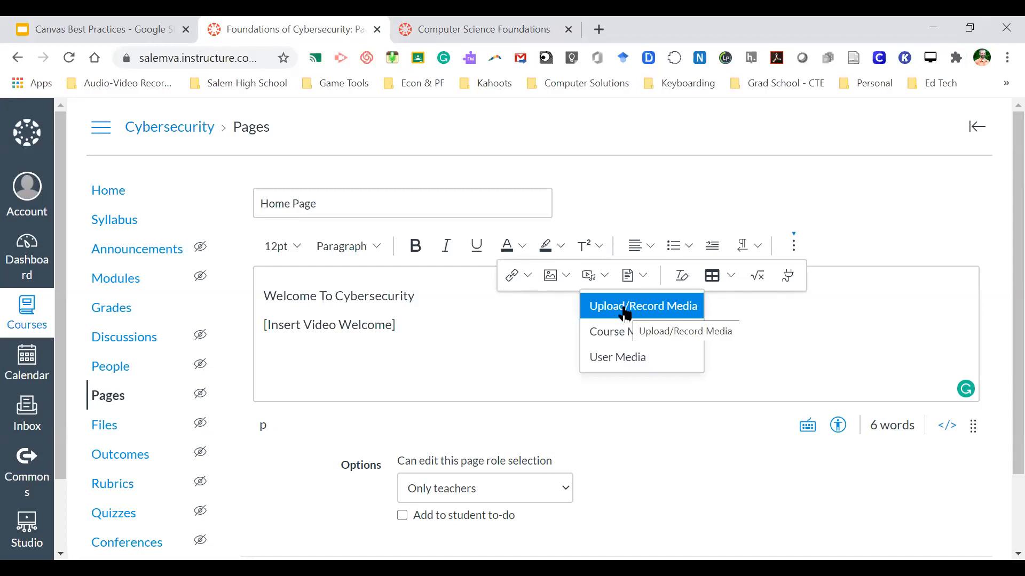
pyautogui.click(412, 323)
pyautogui.click(719, 113)
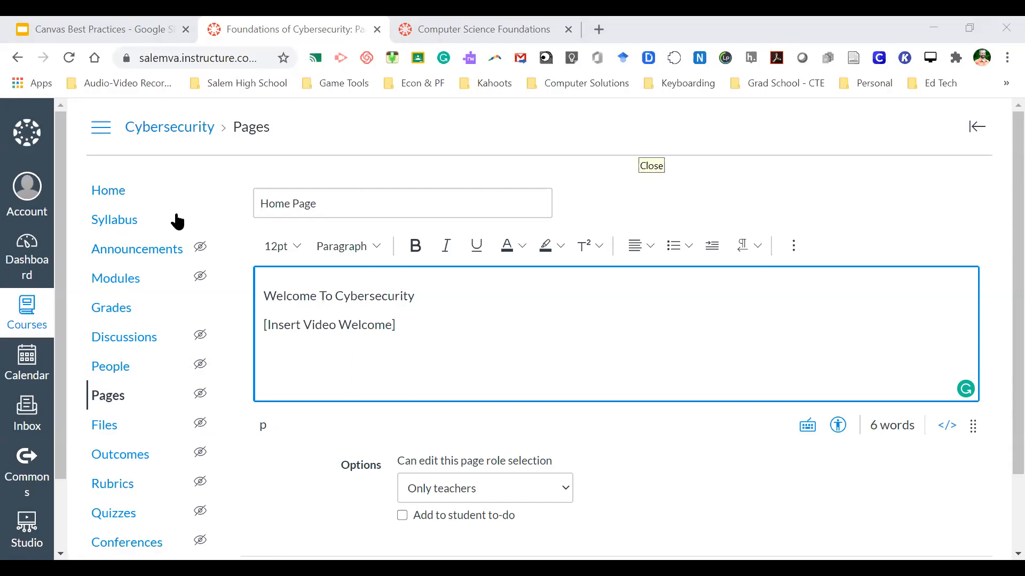
pyautogui.click(333, 366)
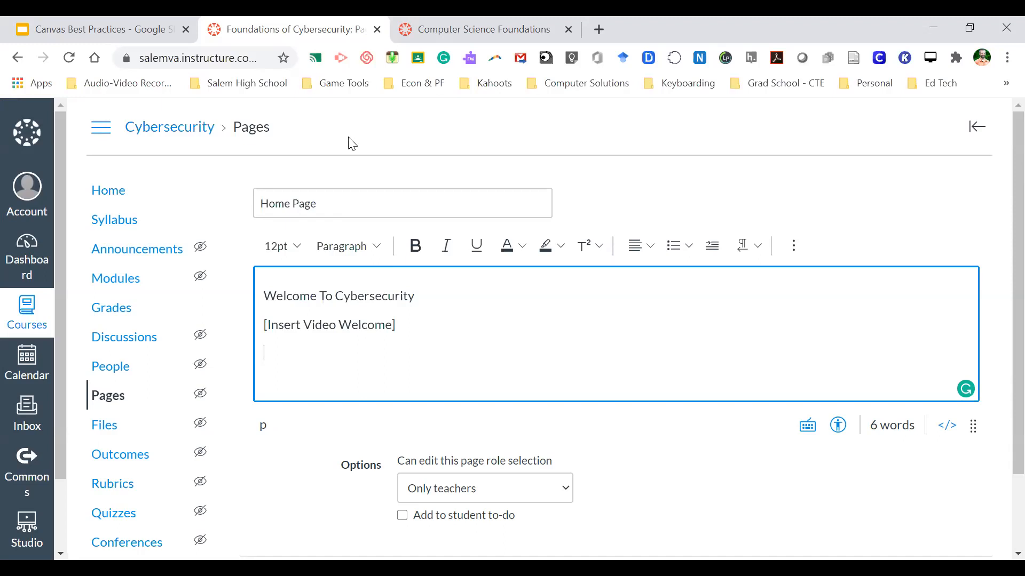
# - Add a 'Getting Started in Cybersecurity' line with the CSF Getting Started paragraph pasted below it
pyautogui.click(450, 21)
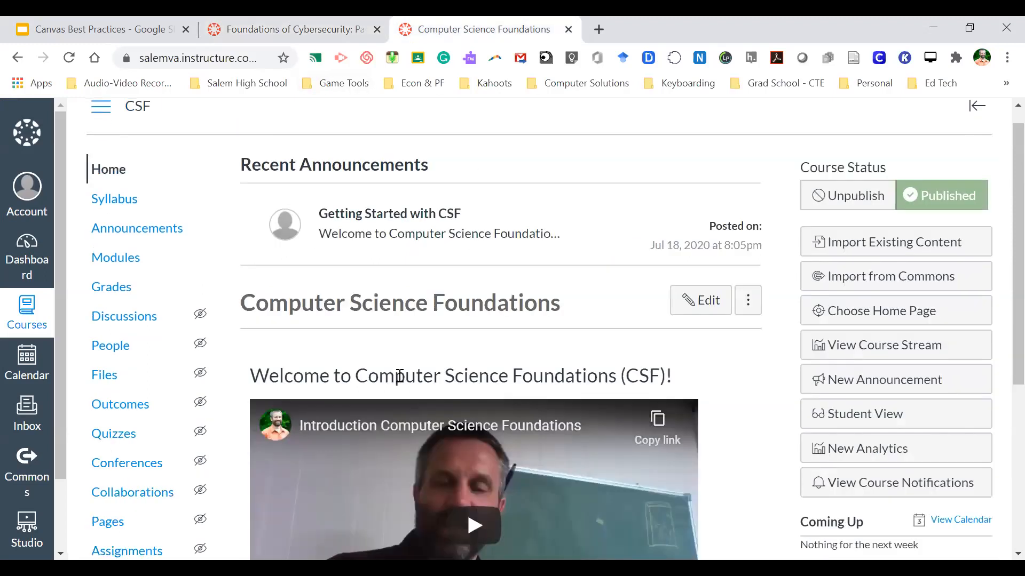
pyautogui.scroll(-5, 389, 363)
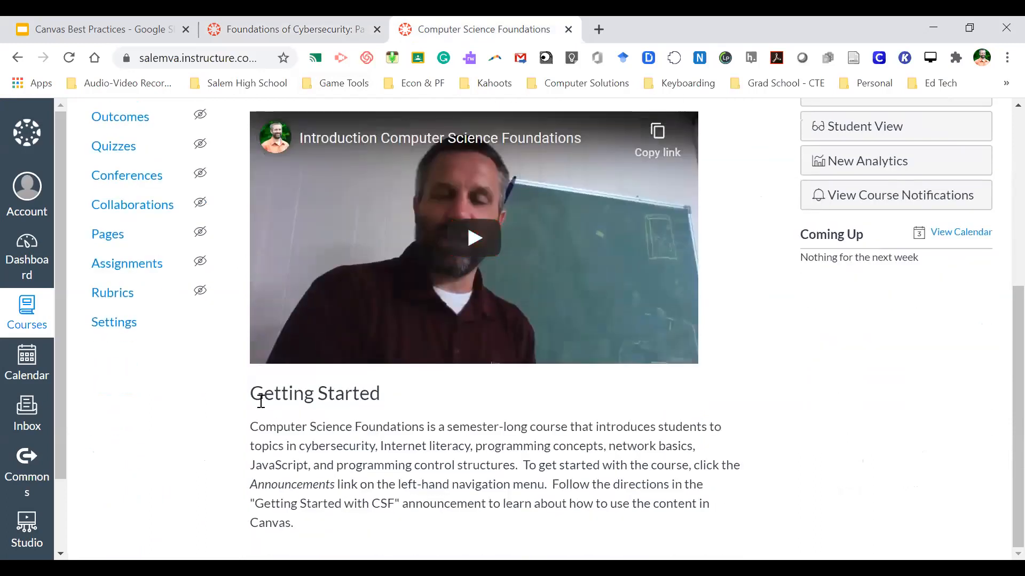
pyautogui.moveTo(255, 430); pyautogui.dragTo(327, 517)
pyautogui.hotkey('ctrl', 'c')
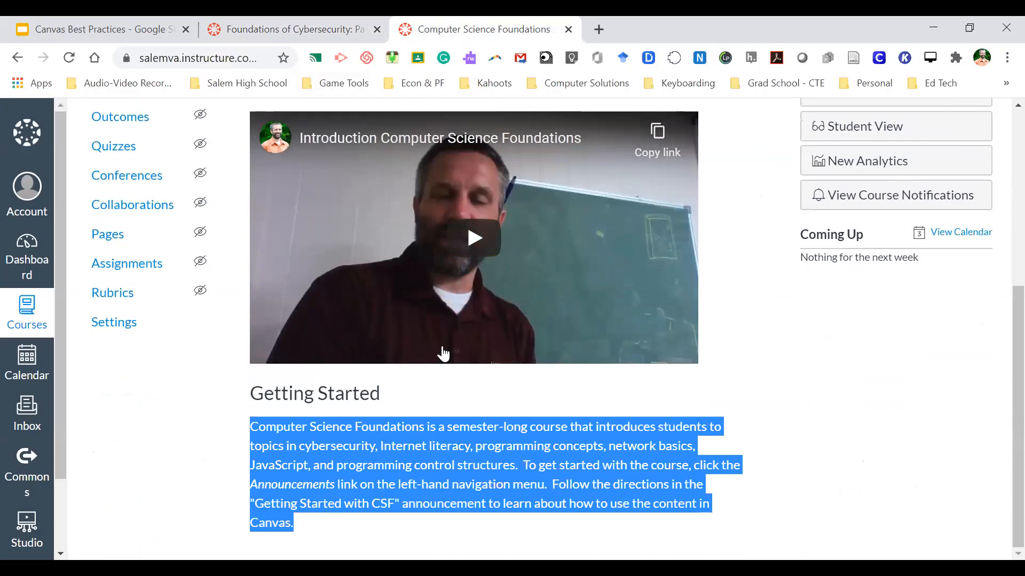
pyautogui.click(269, 21)
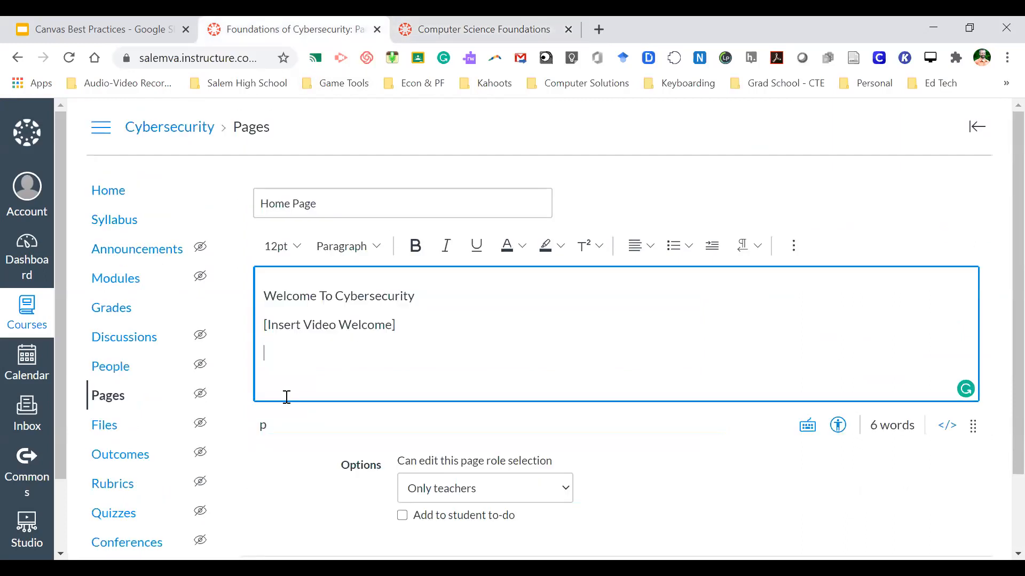
pyautogui.write('tting Start')
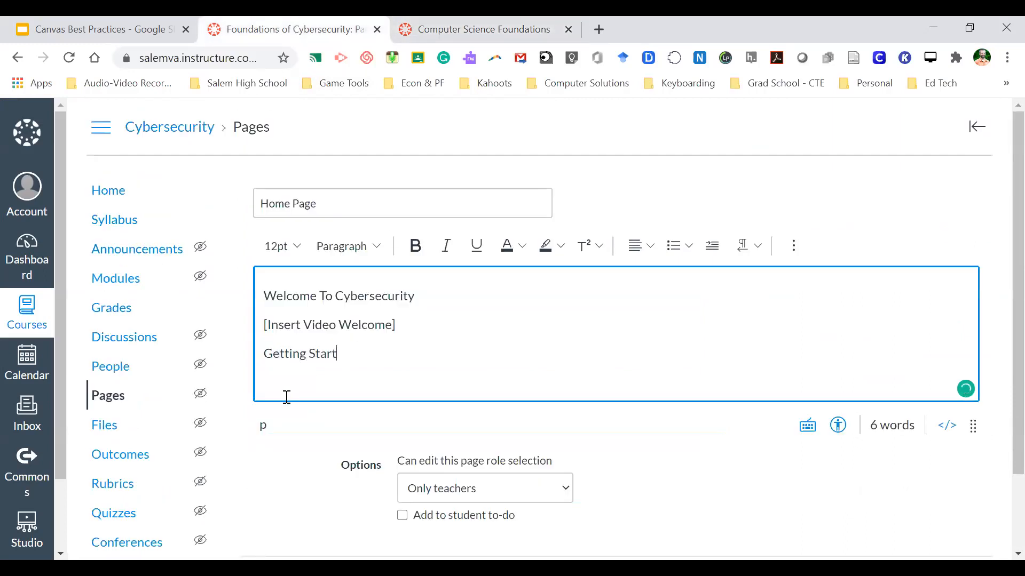
pyautogui.write('ed in Cybersecurity')
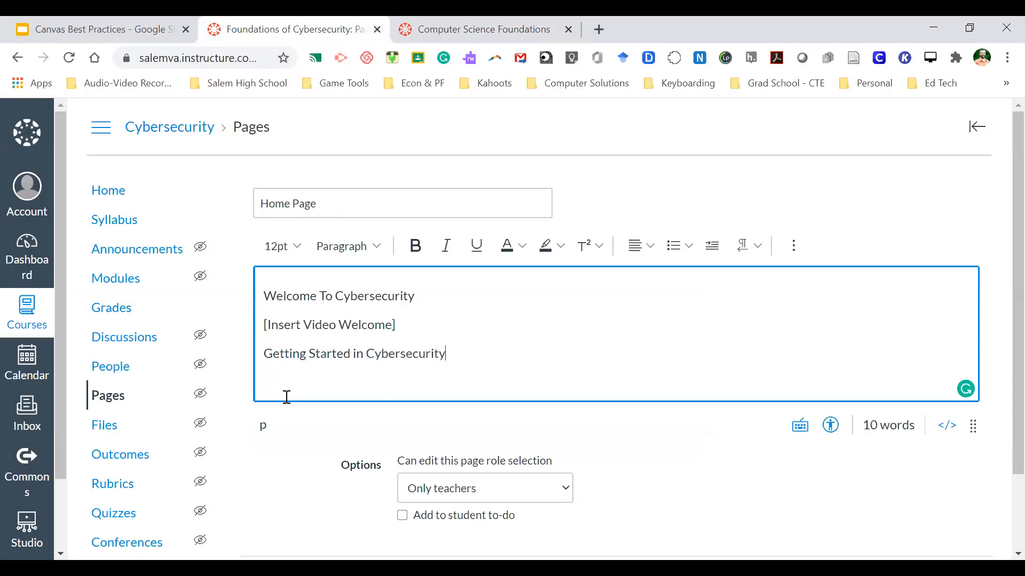
pyautogui.press('Return')
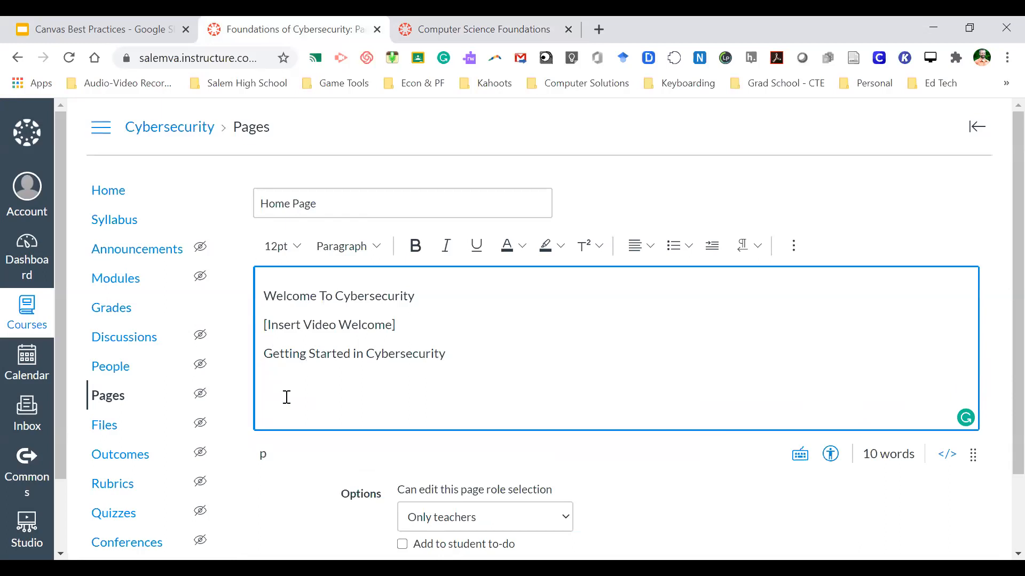
pyautogui.hotkey('ctrl', 'v')
pyautogui.click(302, 476)
pyautogui.press('BackSpace')
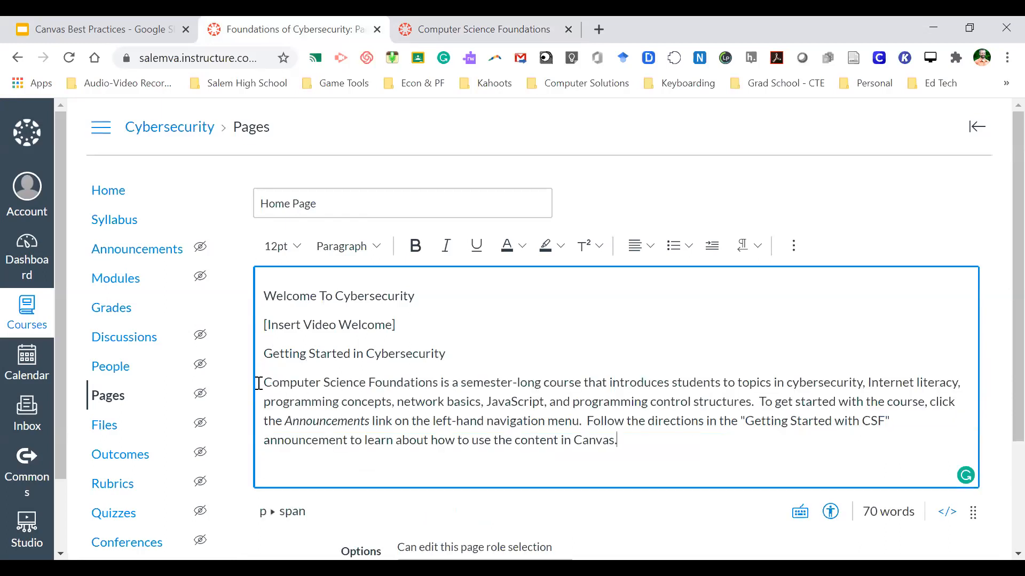
# - Replace 'Computer Science Foundations' with 'Cybersecurity' and the topic list with '...'
pyautogui.moveTo(265, 383); pyautogui.dragTo(438, 386)
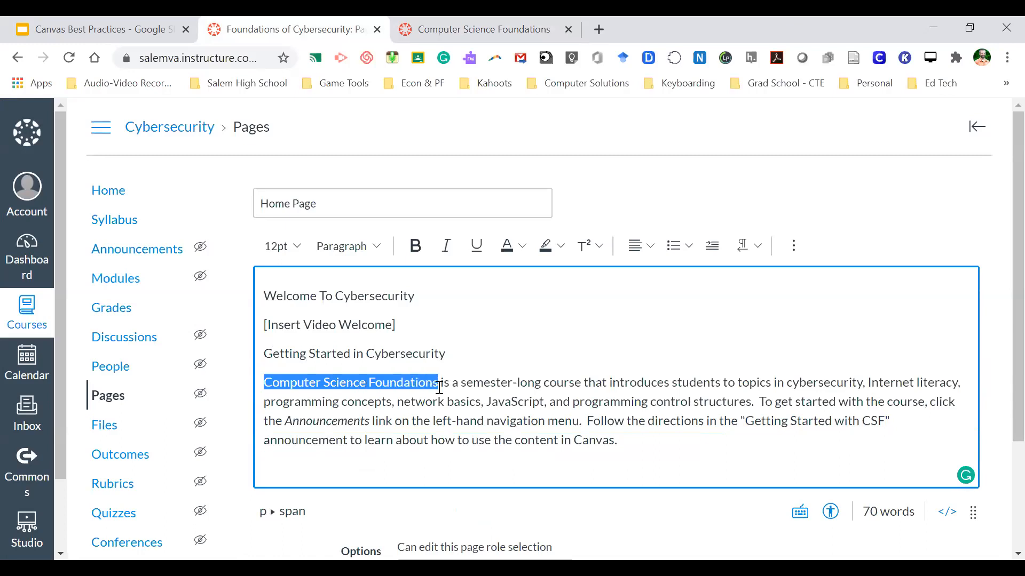
pyautogui.write('Cybersecurity')
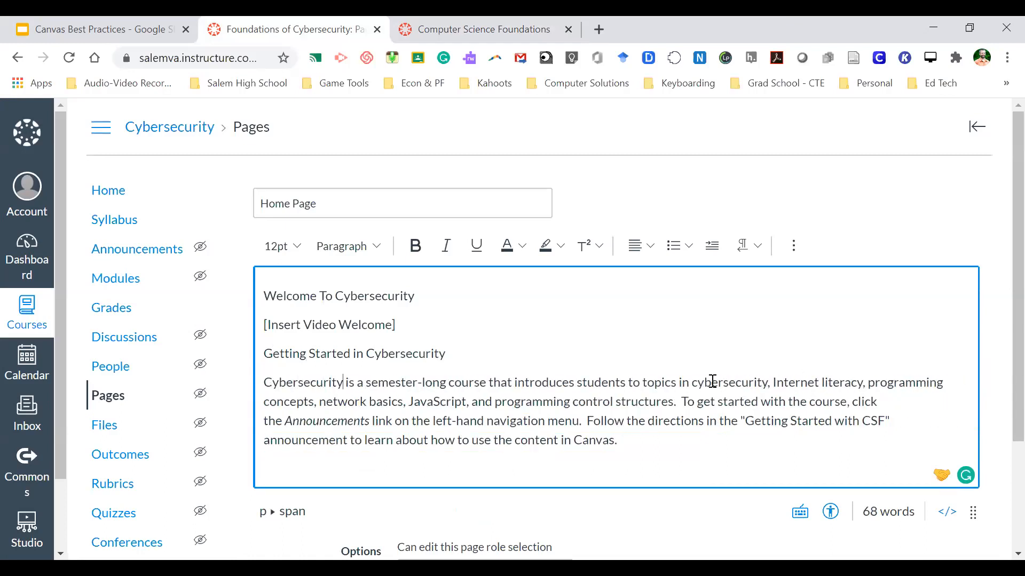
pyautogui.moveTo(692, 382)
pyautogui.mouseDown()
pyautogui.moveTo(718, 382)
pyautogui.moveTo(677, 401)
pyautogui.moveTo(679, 394)
pyautogui.mouseUp()
pyautogui.write('...  To get started with the cou')
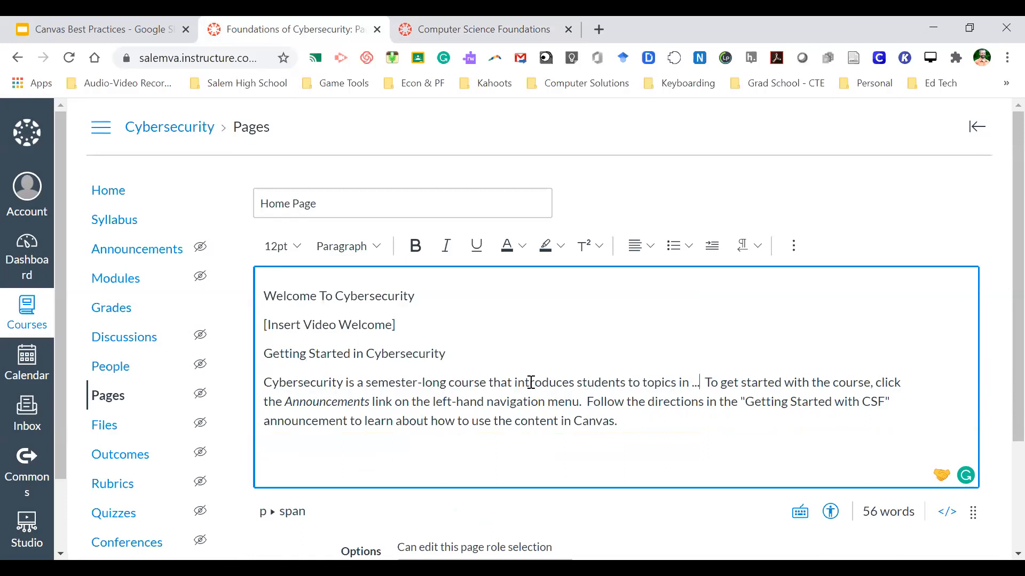
# - Change 'Getting Started with CSF' to 'Getting Started with Cybersecurity' in the intro paragraph
pyautogui.moveTo(707, 382); pyautogui.dragTo(730, 414)
pyautogui.click(729, 414)
pyautogui.hotkey('shift', 'Right')
pyautogui.hotkey('shift', 'Right')
pyautogui.write('ybersecurity')
# - Select the [Insert Video Welcome] placeholder line in the draft
pyautogui.click(651, 431)
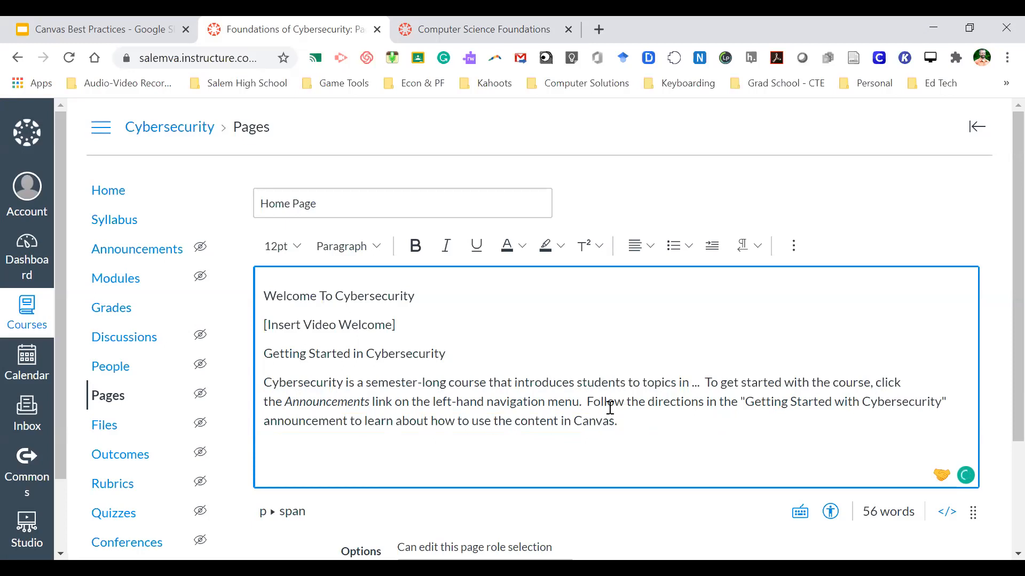
pyautogui.scroll(-3, 576, 411)
pyautogui.scroll(3, 577, 411)
pyautogui.scroll(-1, 577, 409)
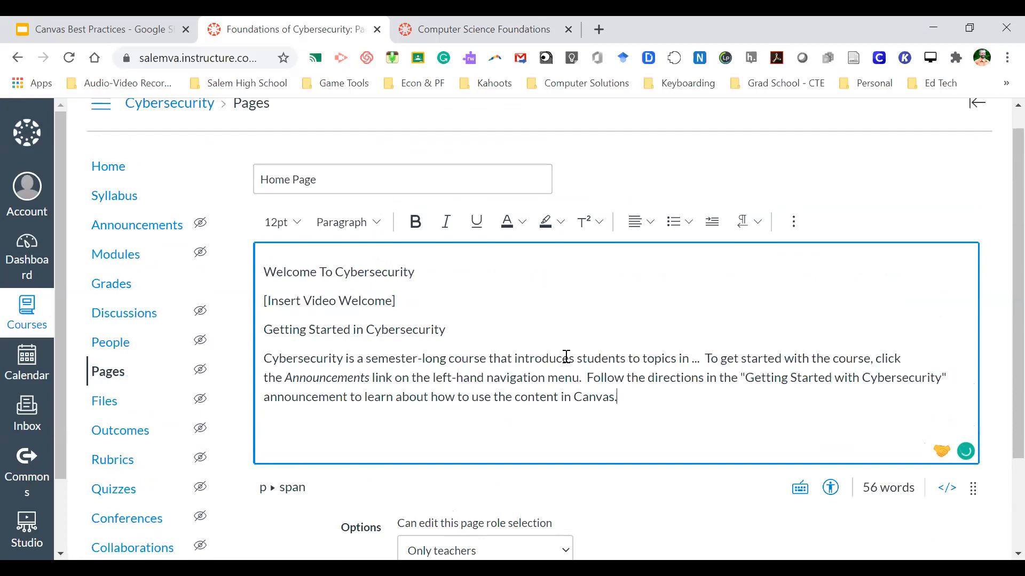
pyautogui.scroll(-1, 544, 369)
pyautogui.scroll(1, 544, 369)
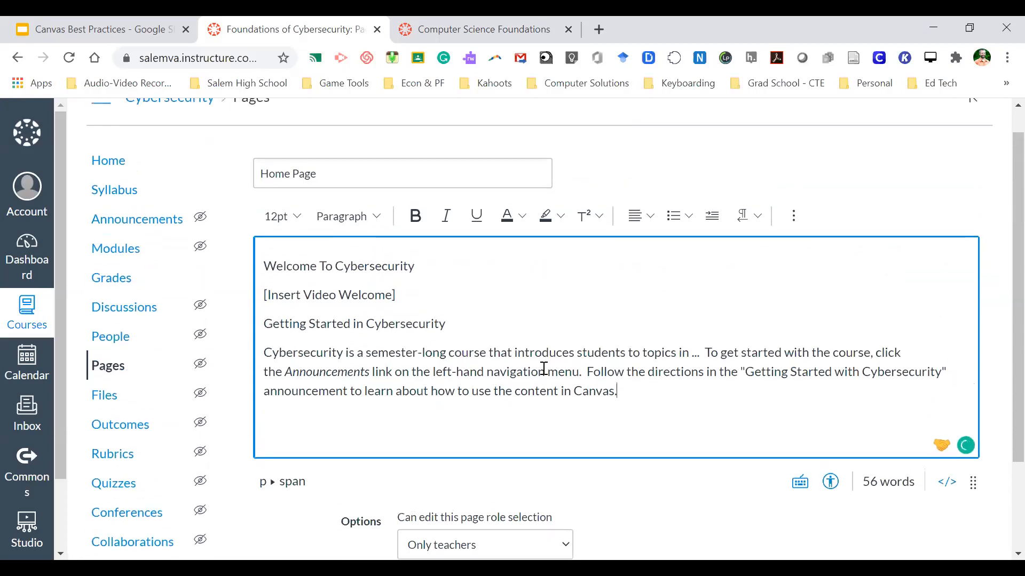
pyautogui.moveTo(397, 294); pyautogui.dragTo(262, 294)
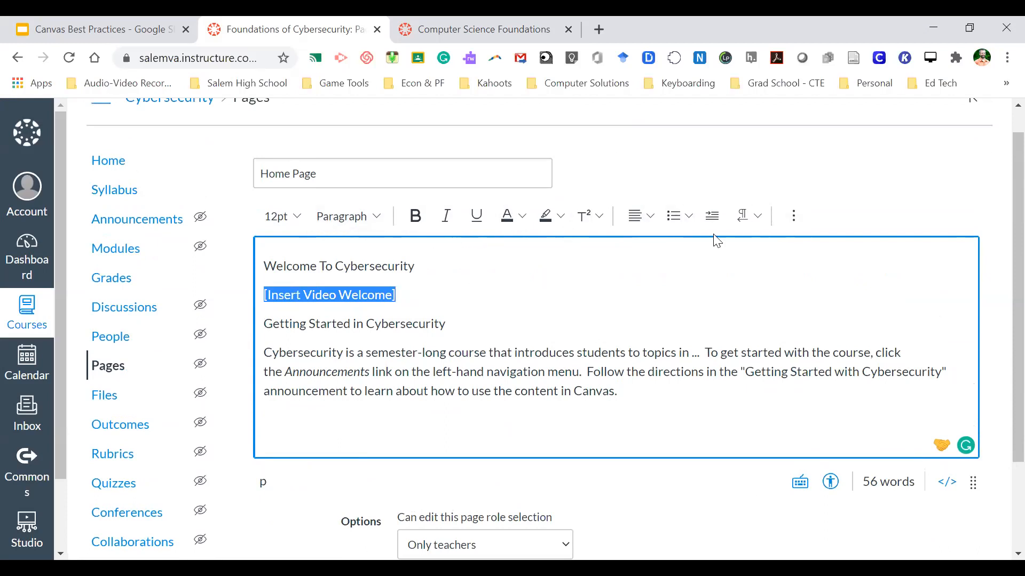
# - Format 'Welcome To Cybersecurity' and 'Getting Started in Cybersecurity' as Heading 3
pyautogui.moveTo(421, 266); pyautogui.dragTo(267, 266)
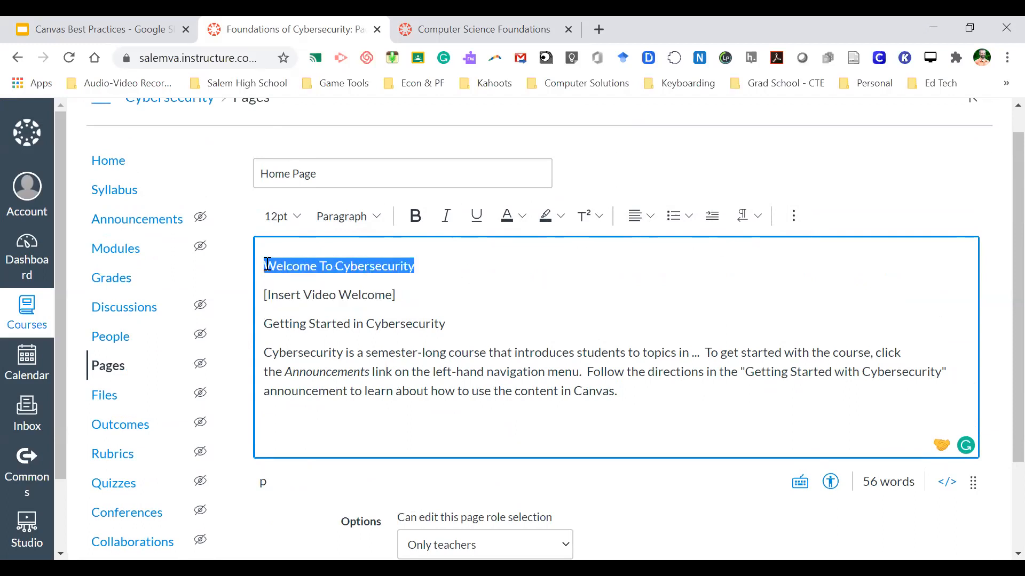
pyautogui.click(378, 216)
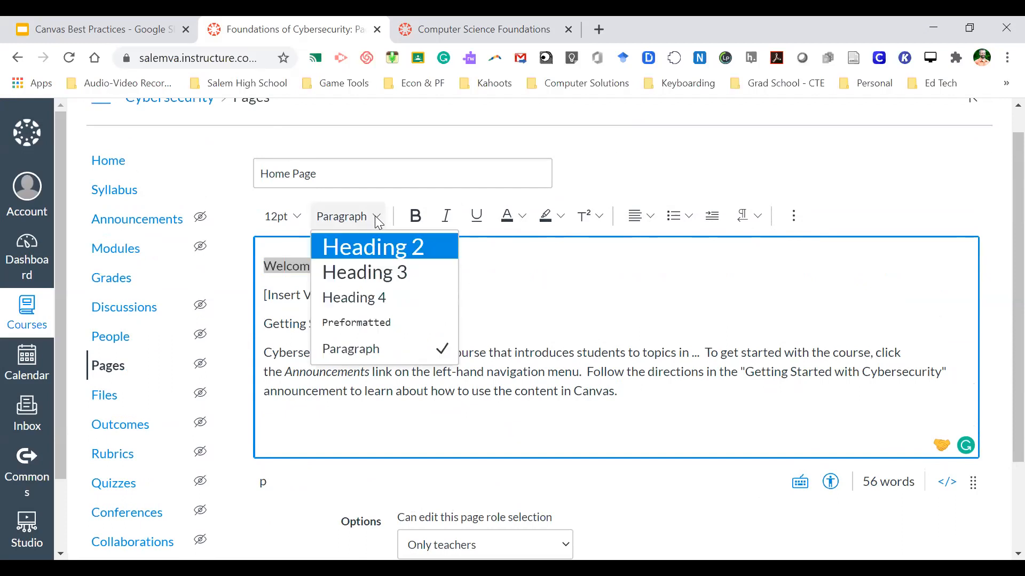
pyautogui.click(367, 271)
pyautogui.moveTo(453, 328); pyautogui.dragTo(266, 330)
pyautogui.click(374, 216)
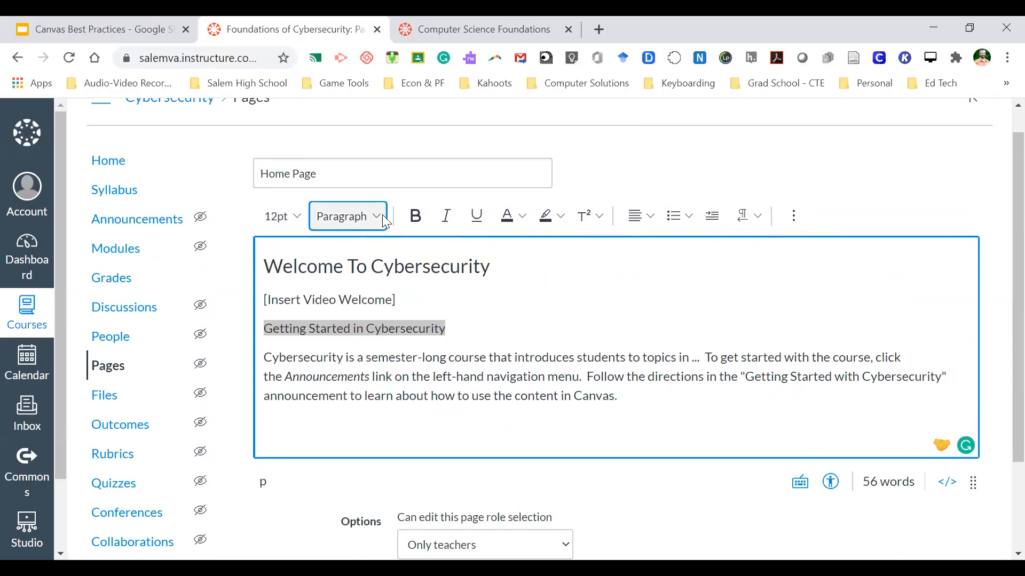
pyautogui.click(376, 274)
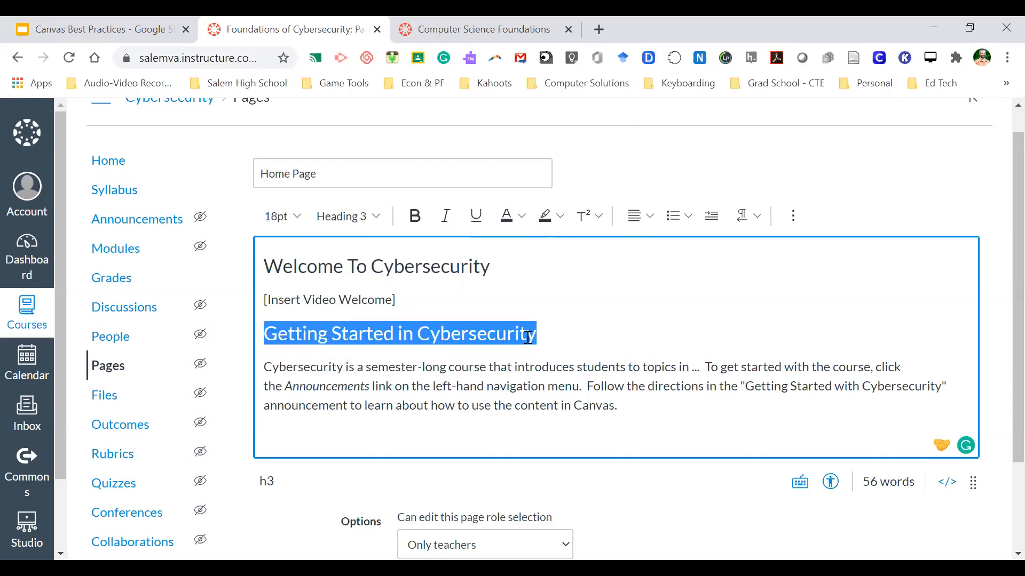
pyautogui.click(554, 337)
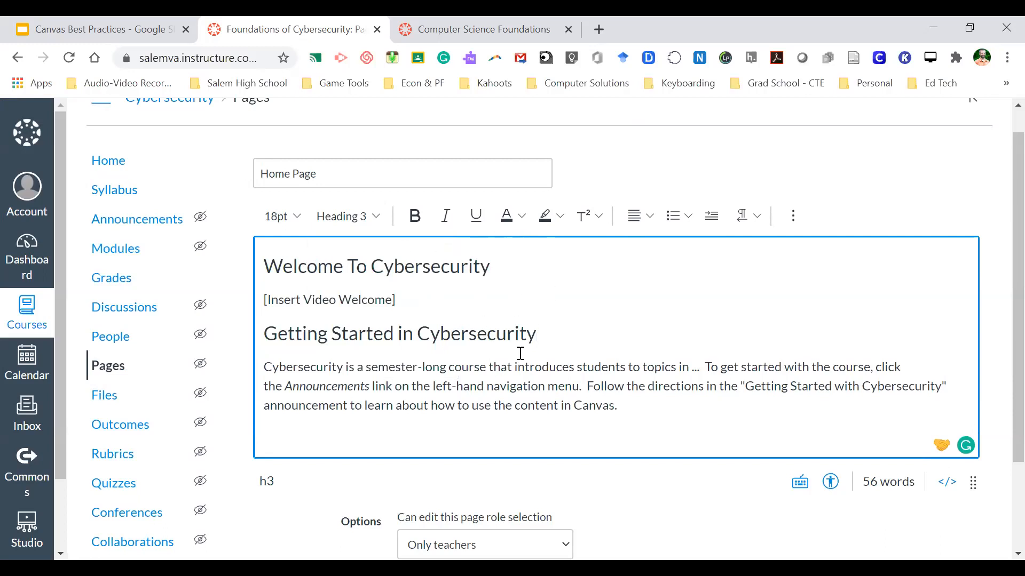
# - Show the editor's extra insert options and scroll through the Home Page draft
pyautogui.click(793, 216)
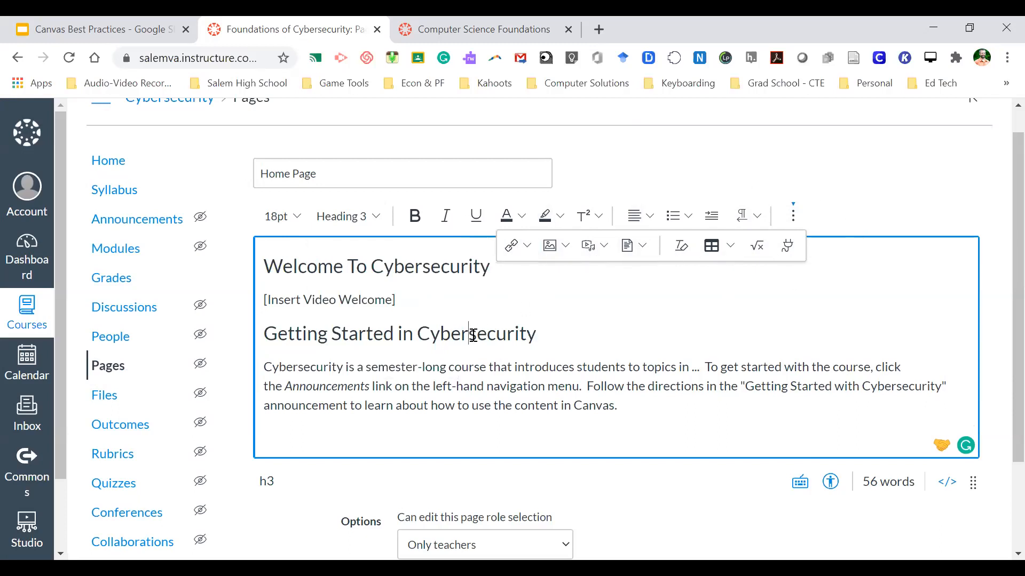
pyautogui.scroll(-2, 564, 383)
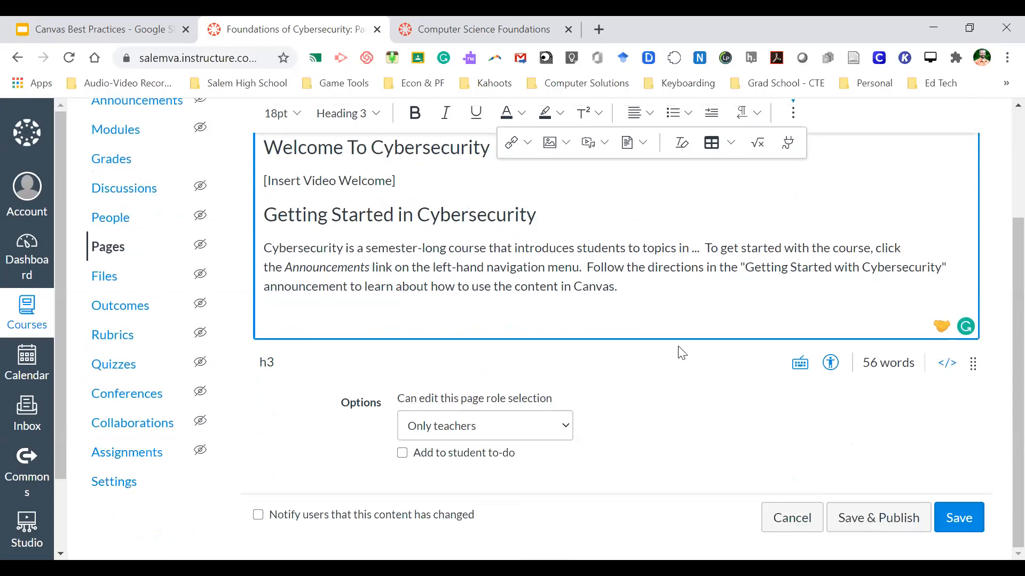
pyautogui.scroll(2, 679, 350)
pyautogui.scroll(-2, 677, 347)
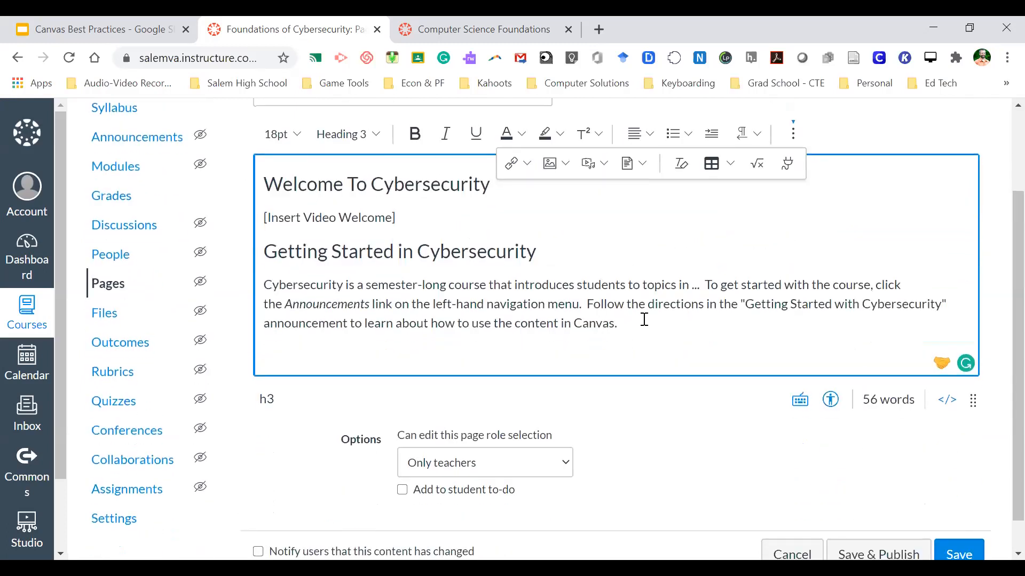
pyautogui.scroll(-1, 700, 395)
# - Save and publish the Home Page
pyautogui.click(872, 517)
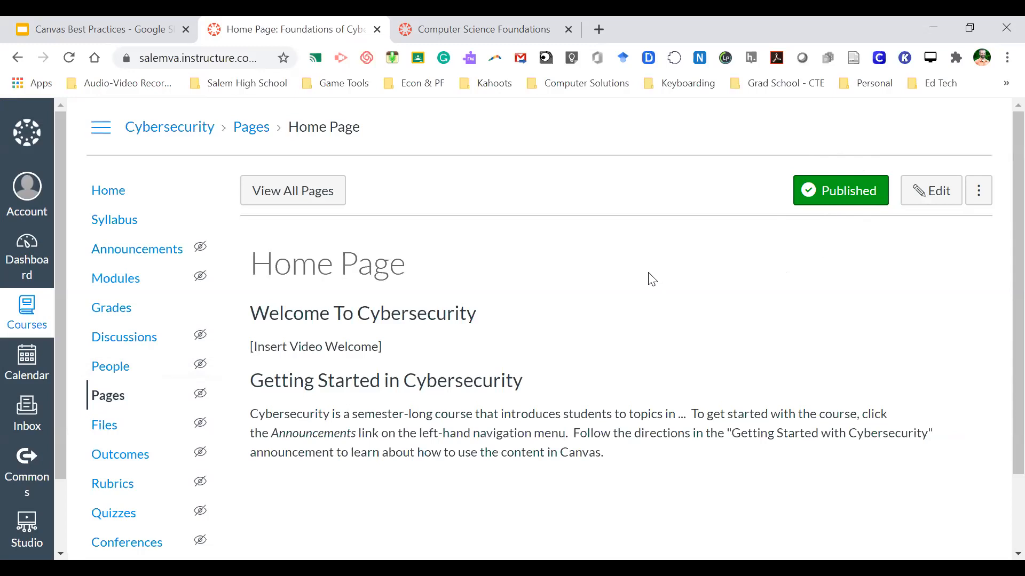
# - Re-publish the Home Page in Pages, set it as the front page, and return home
pyautogui.click(114, 403)
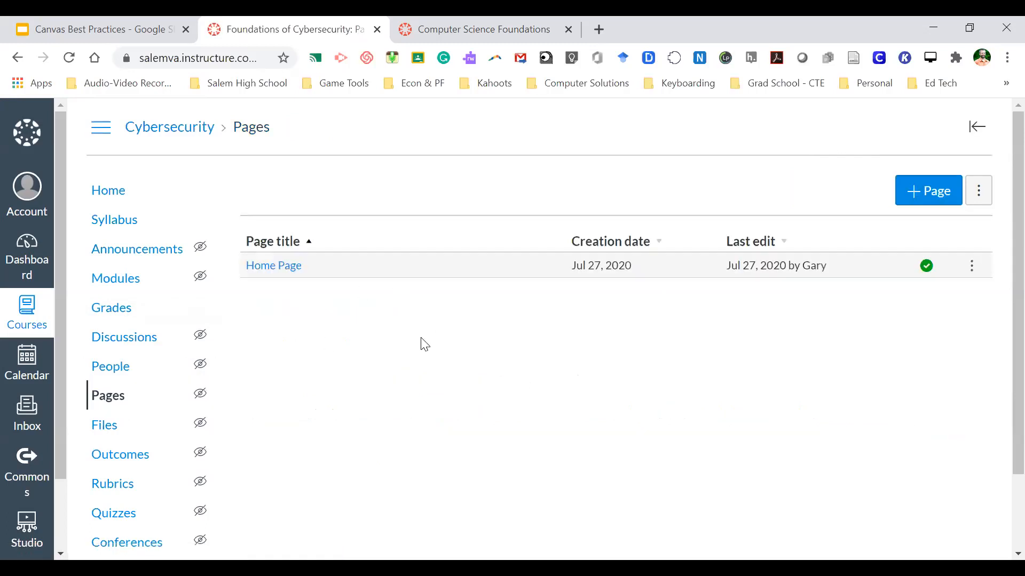
pyautogui.click(928, 270)
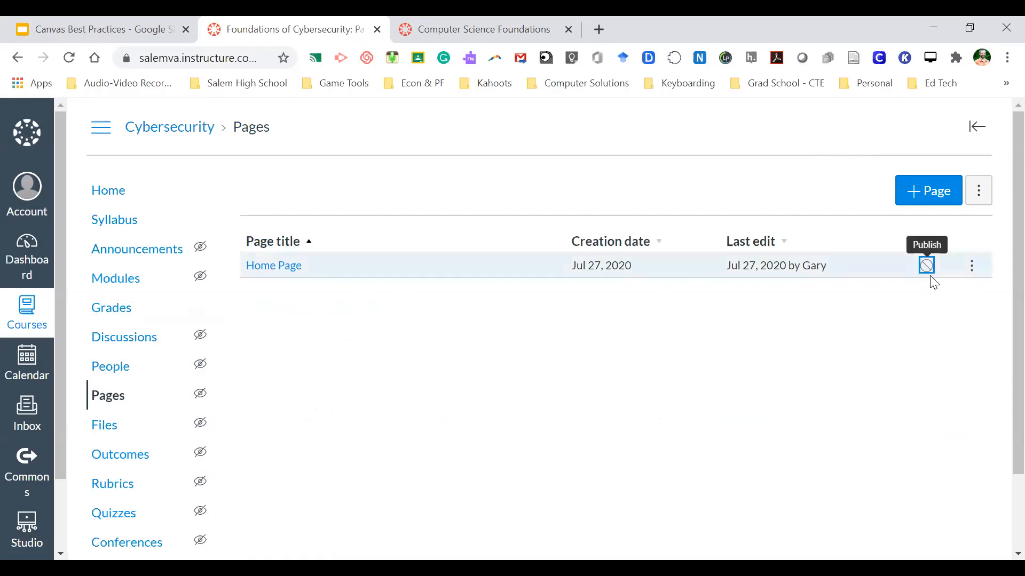
pyautogui.click(927, 268)
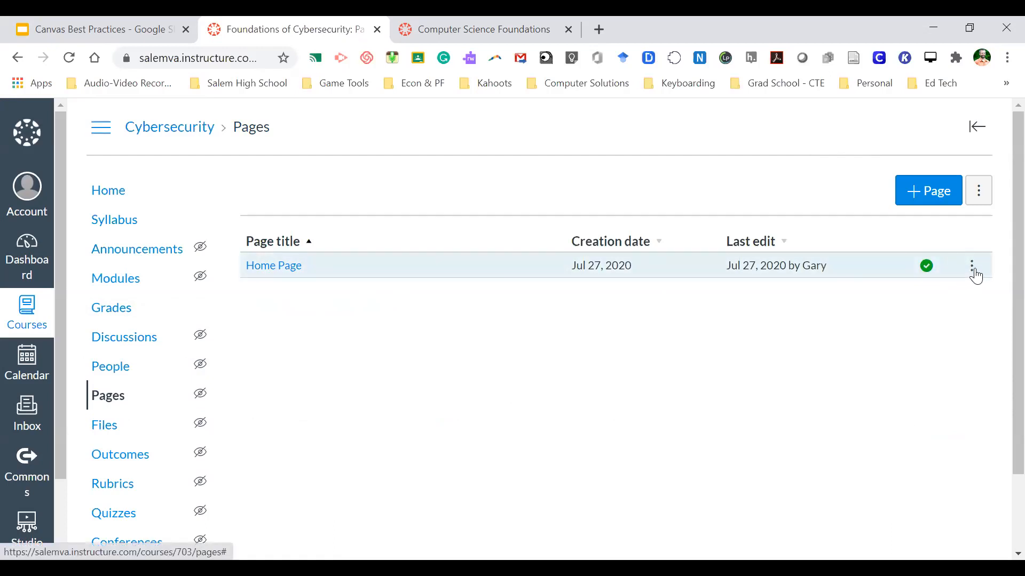
pyautogui.click(972, 270)
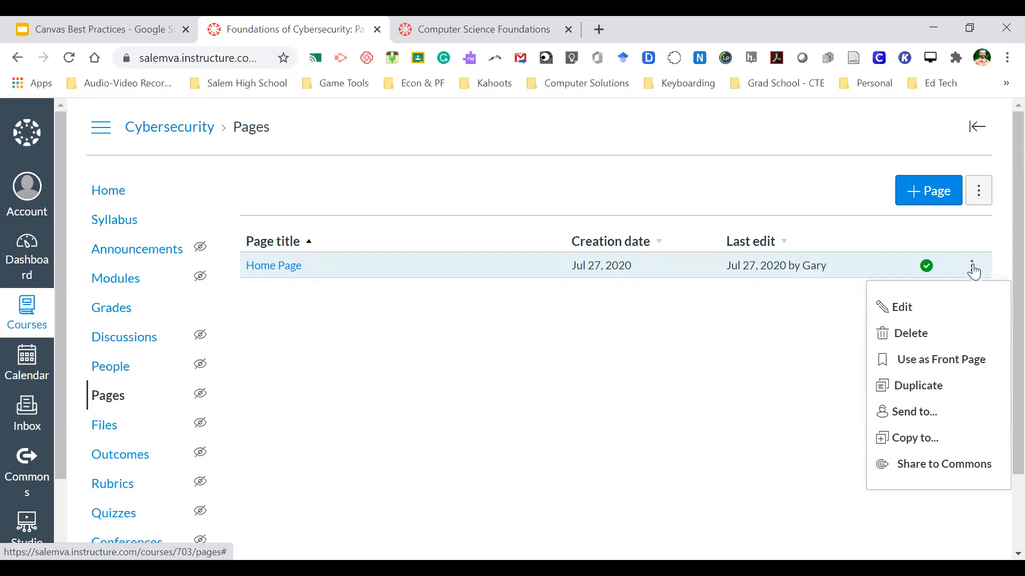
pyautogui.click(958, 356)
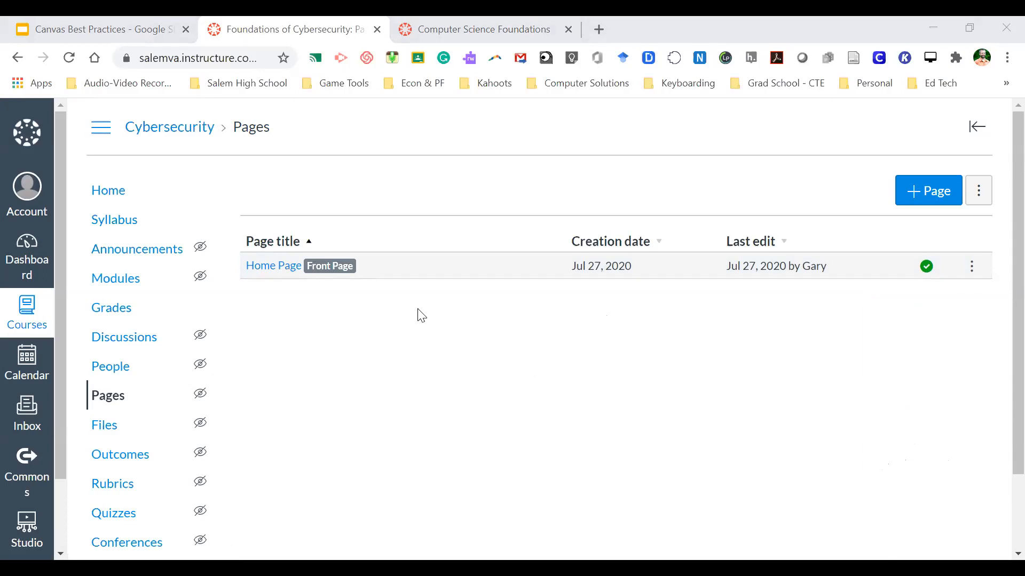
pyautogui.click(121, 197)
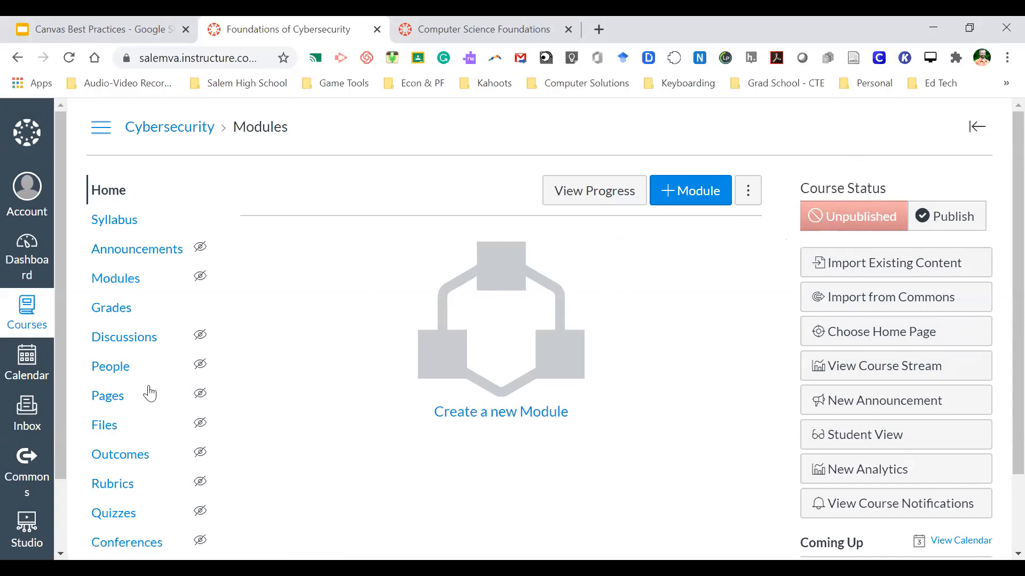
pyautogui.click(106, 396)
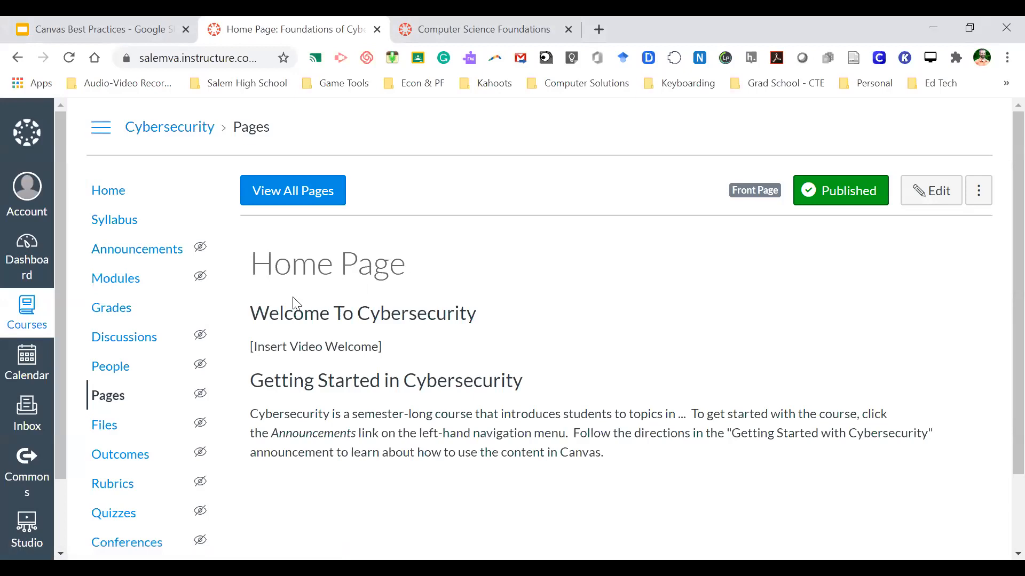
pyautogui.click(293, 191)
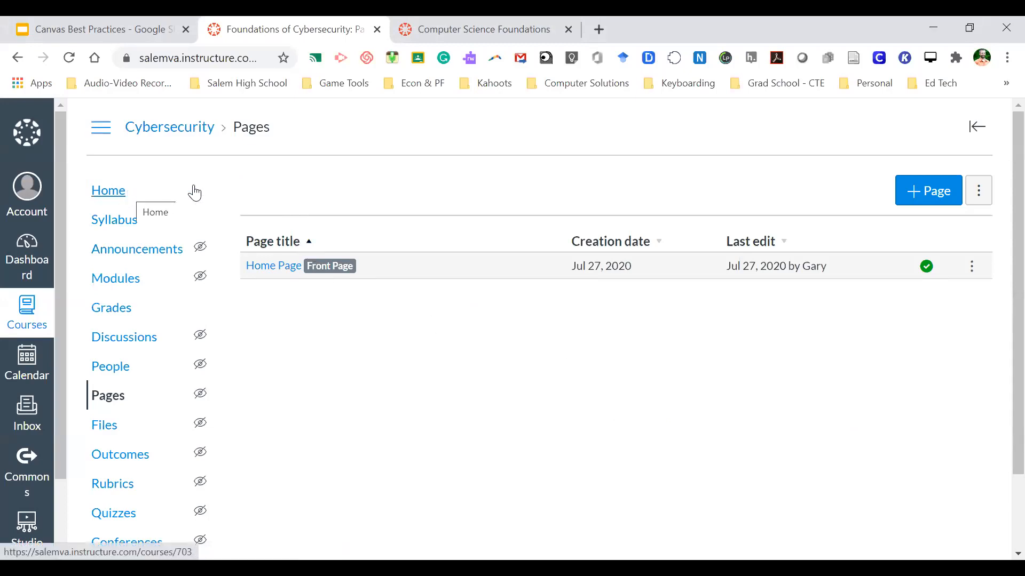
pyautogui.click(107, 191)
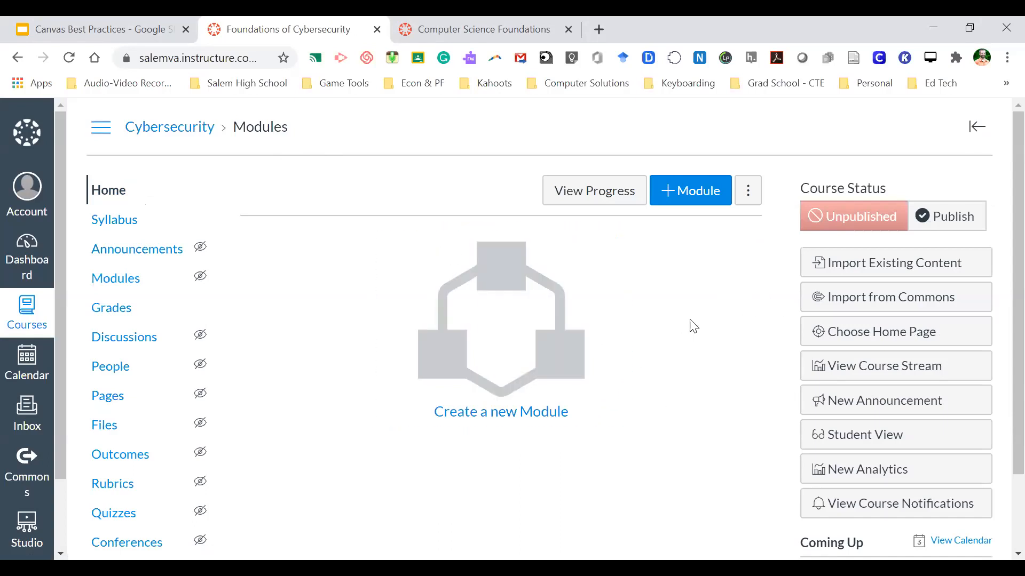
# - Set the course home to Pages Front Page, save, then recheck the setting without changes
pyautogui.click(872, 339)
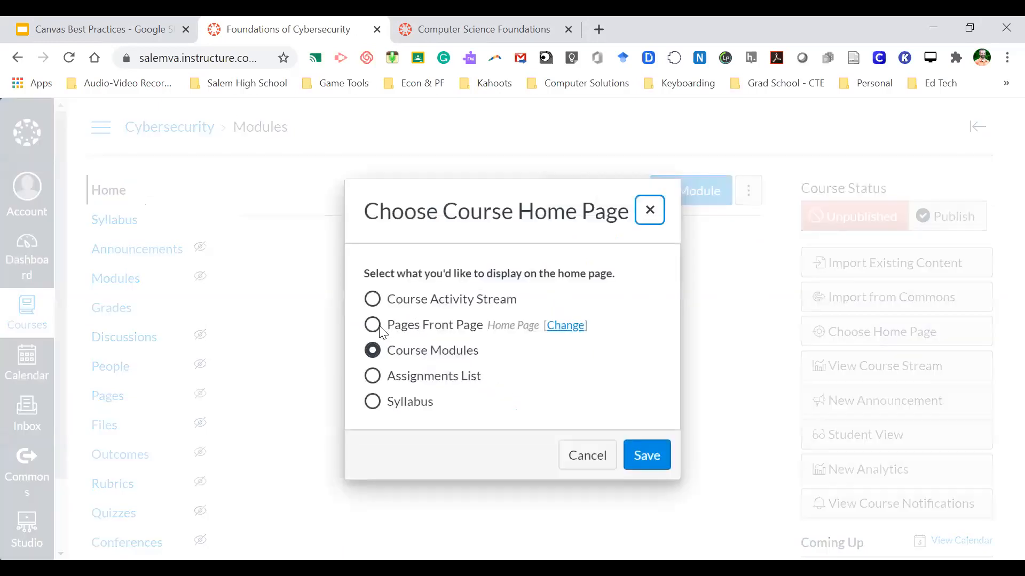
pyautogui.click(373, 325)
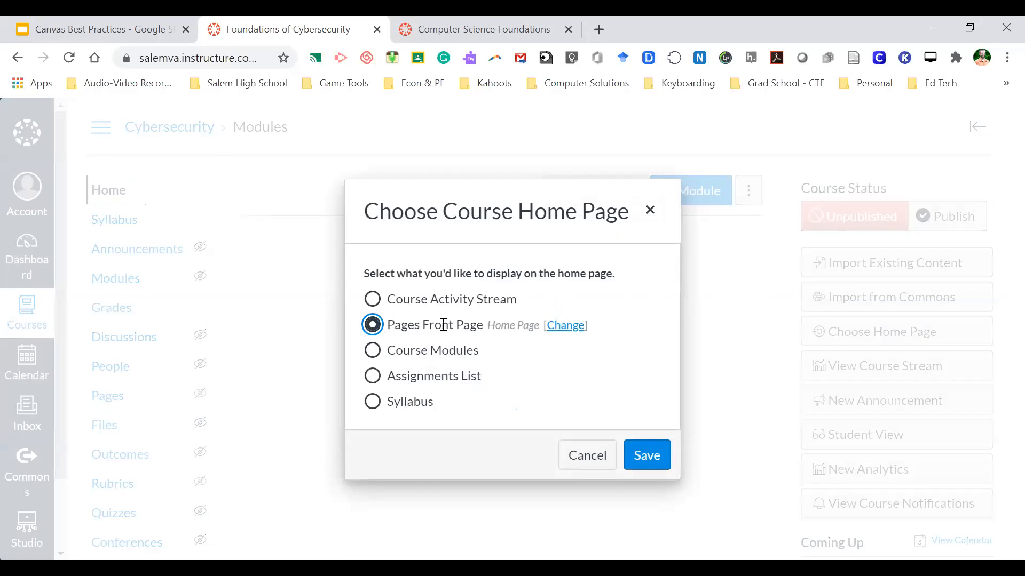
pyautogui.moveTo(490, 324); pyautogui.dragTo(541, 324)
pyautogui.click(541, 324)
pyautogui.moveTo(420, 325); pyautogui.dragTo(472, 328)
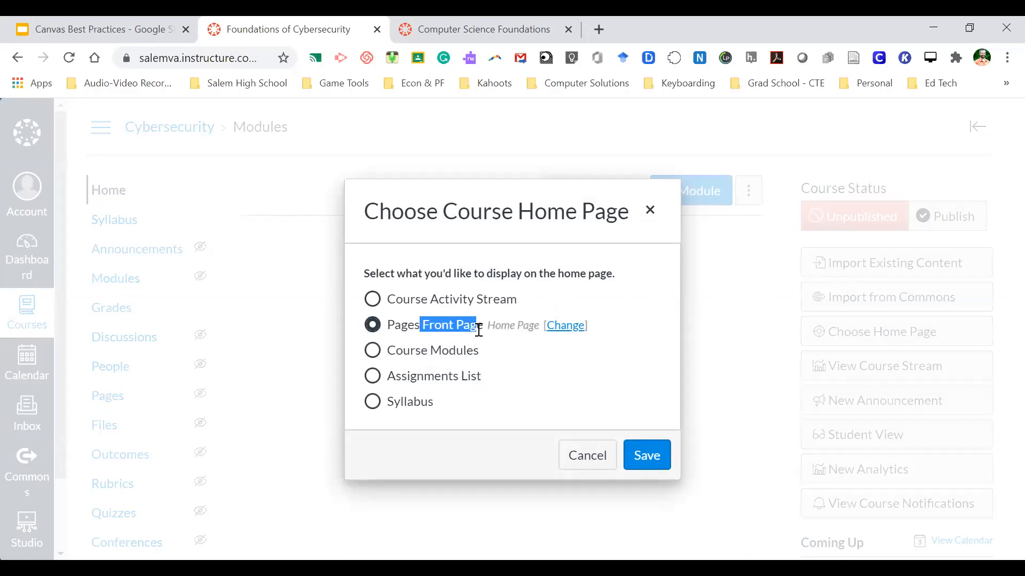
pyautogui.click(474, 327)
pyautogui.click(647, 455)
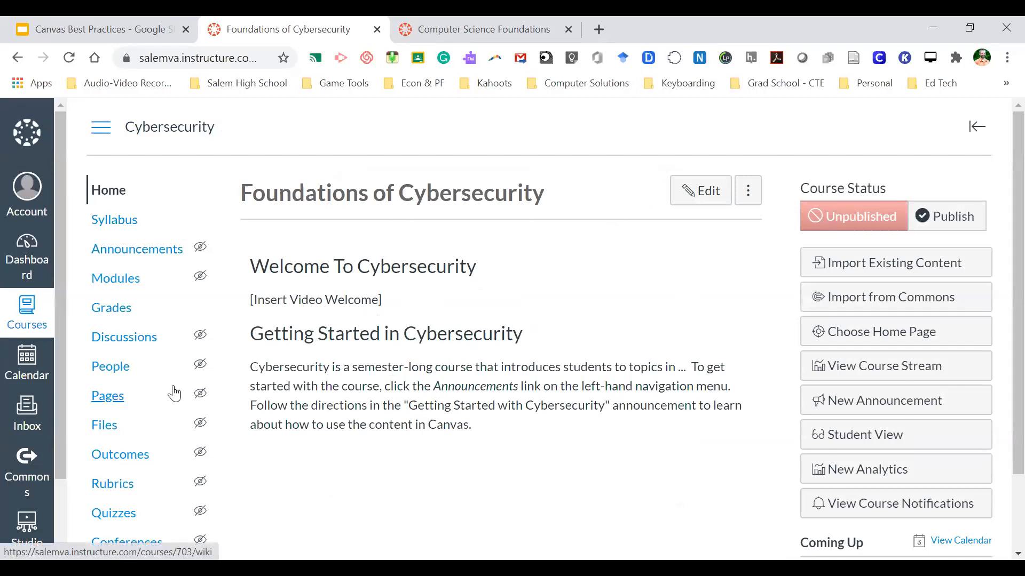
pyautogui.click(817, 341)
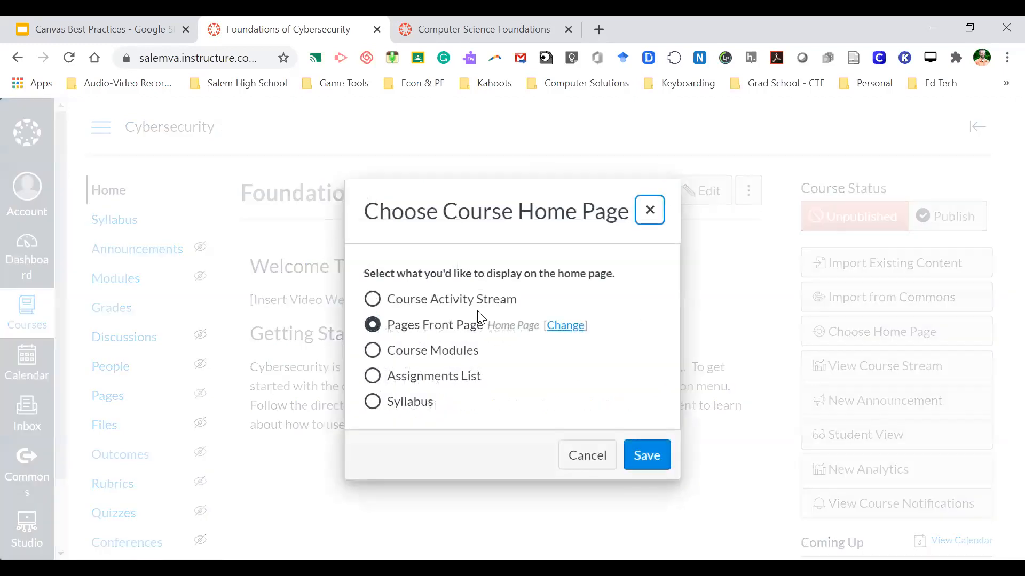
pyautogui.click(581, 466)
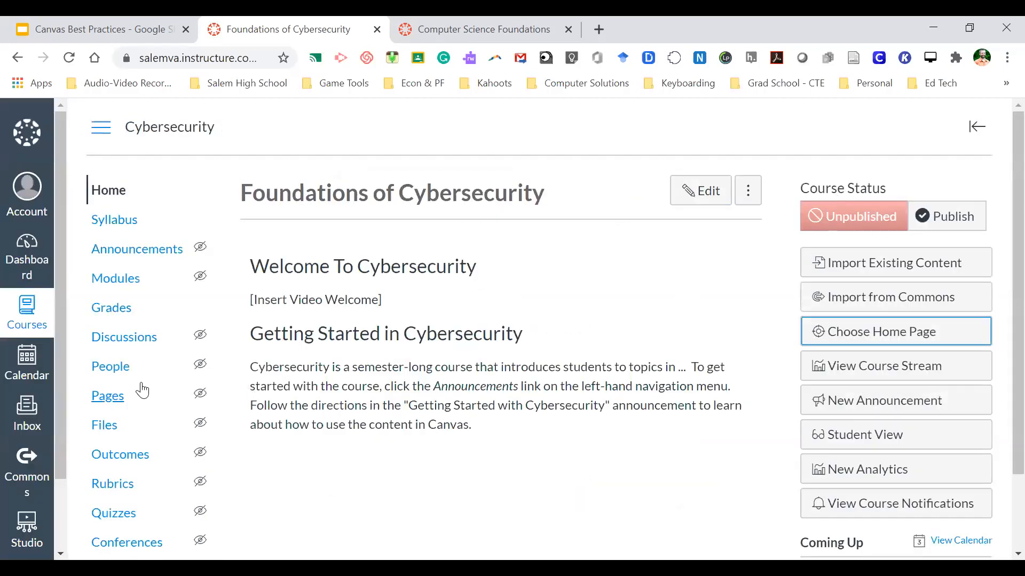
# - Review the pages list and course home, then go to the empty Announcements page
pyautogui.click(113, 400)
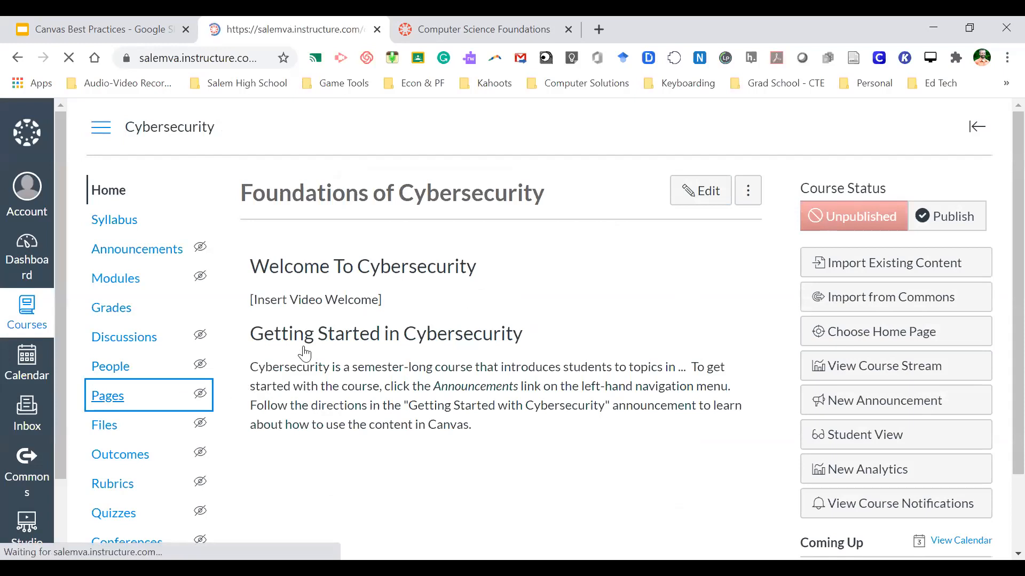
pyautogui.click(286, 192)
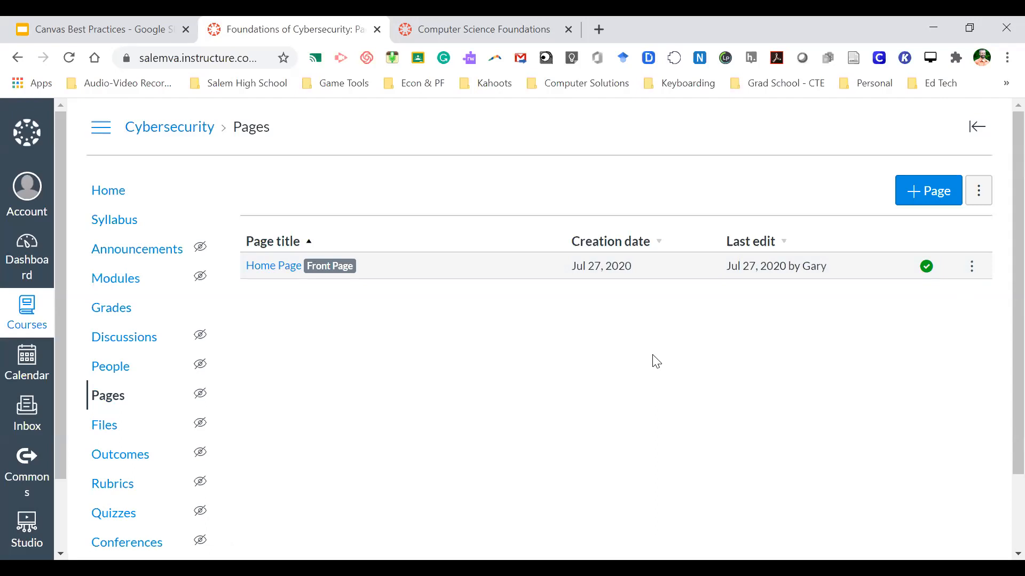
pyautogui.click(115, 192)
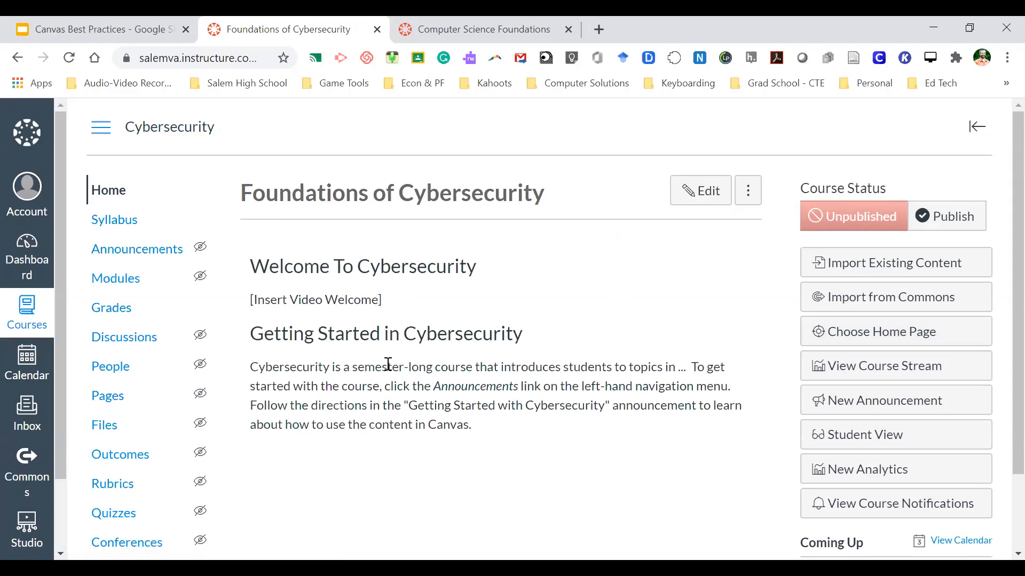
pyautogui.scroll(-1, 434, 302)
pyautogui.scroll(1, 438, 313)
pyautogui.moveTo(254, 333); pyautogui.dragTo(500, 415)
pyautogui.click(501, 415)
pyautogui.click(157, 261)
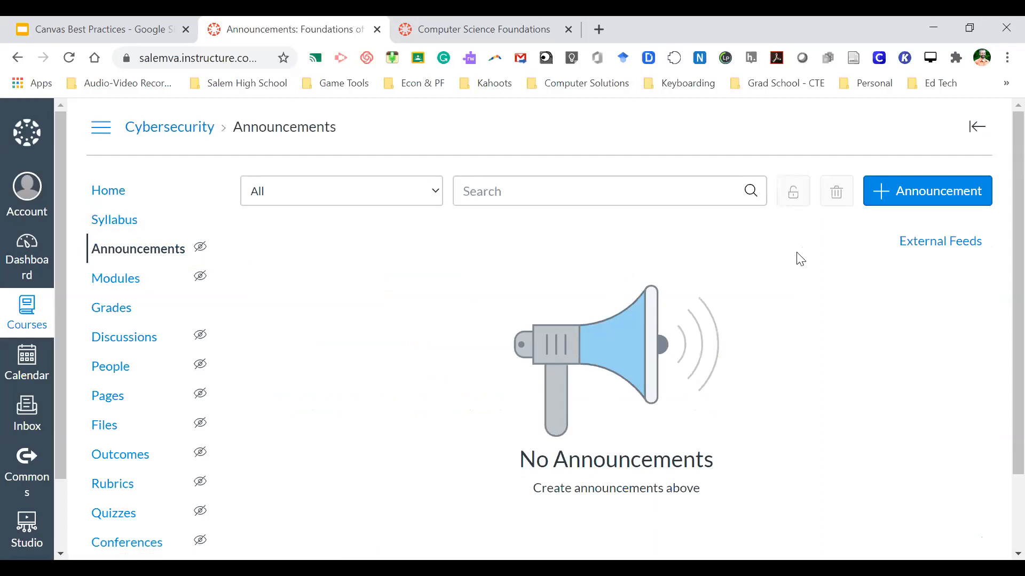
# - Create announcement 'Getting Started with Cybersecurity' with body 'Welcome to the Cybersecurity class.' and a bulleted list
pyautogui.click(920, 200)
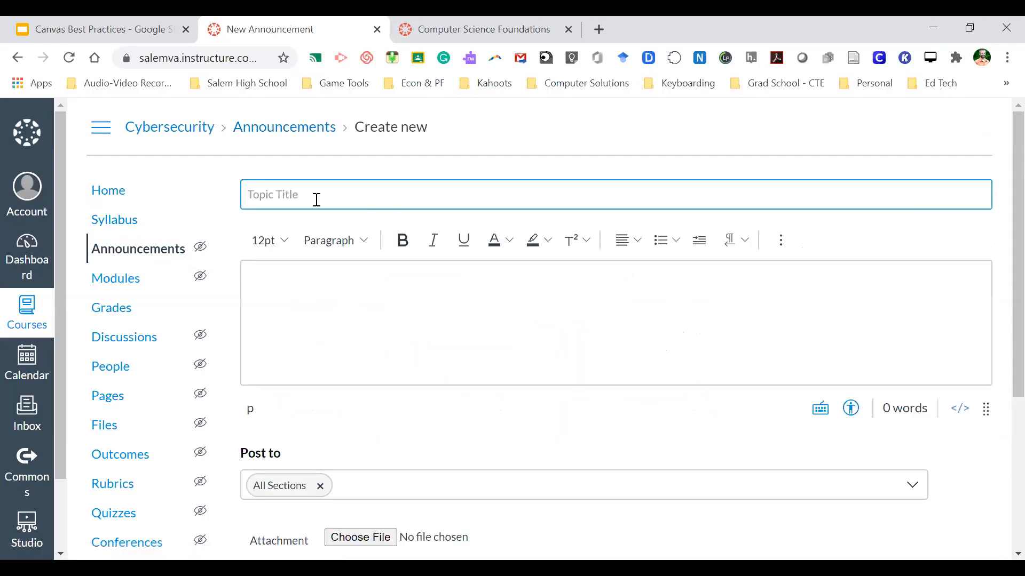
pyautogui.write('Get')
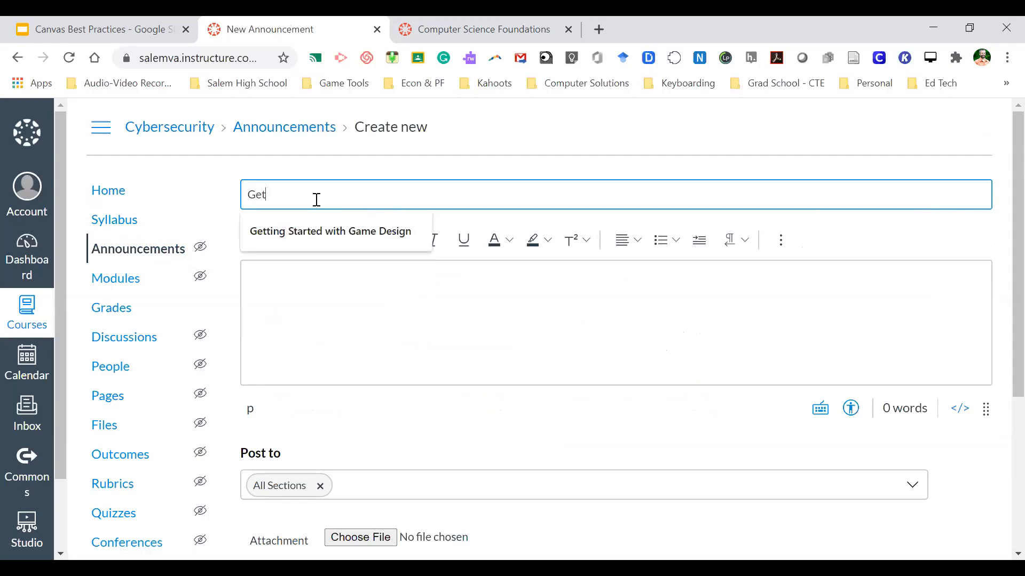
pyautogui.write('ting Started wit')
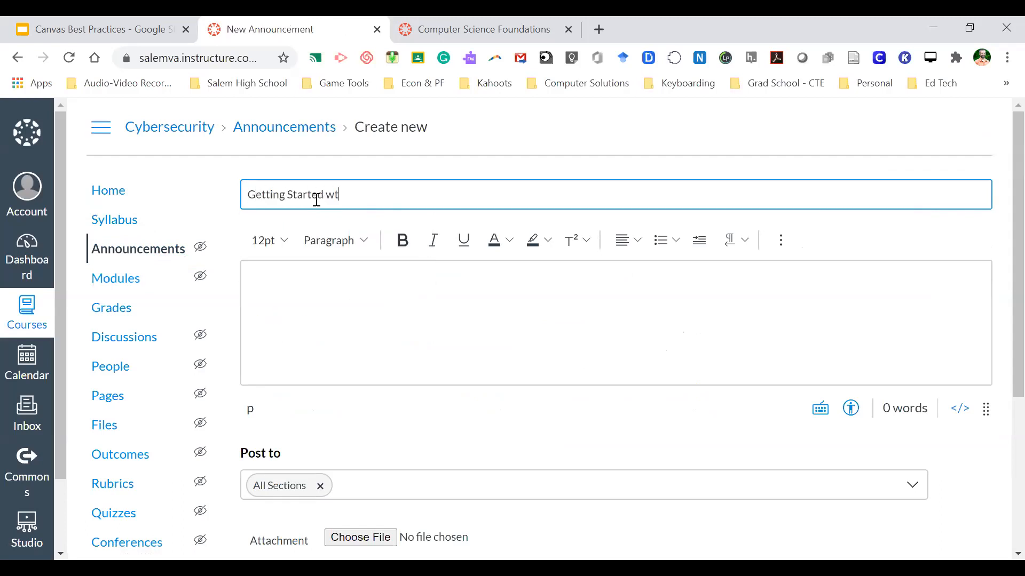
pyautogui.write('h Cybersecurity')
pyautogui.click(310, 286)
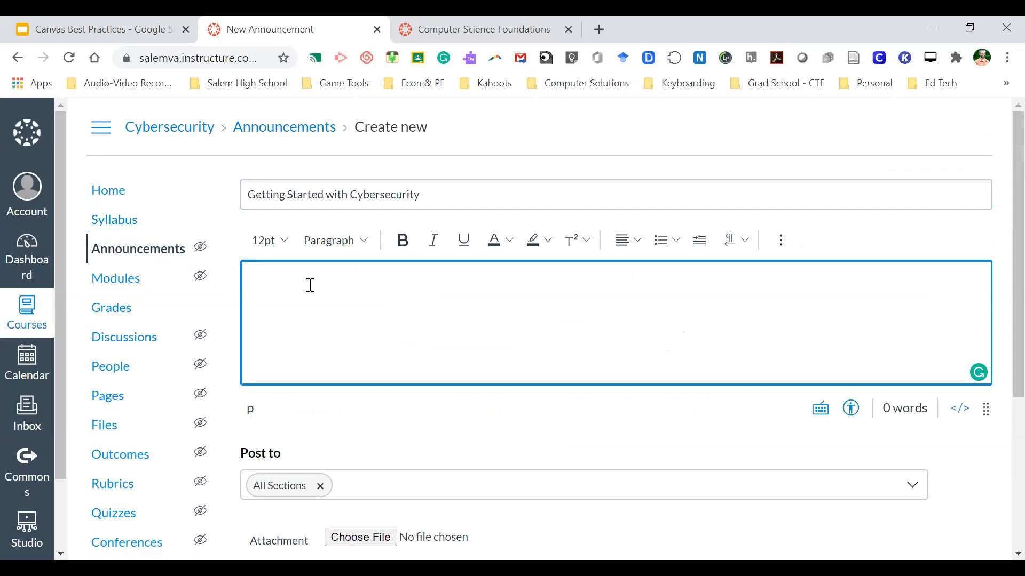
pyautogui.write('Welcome ')
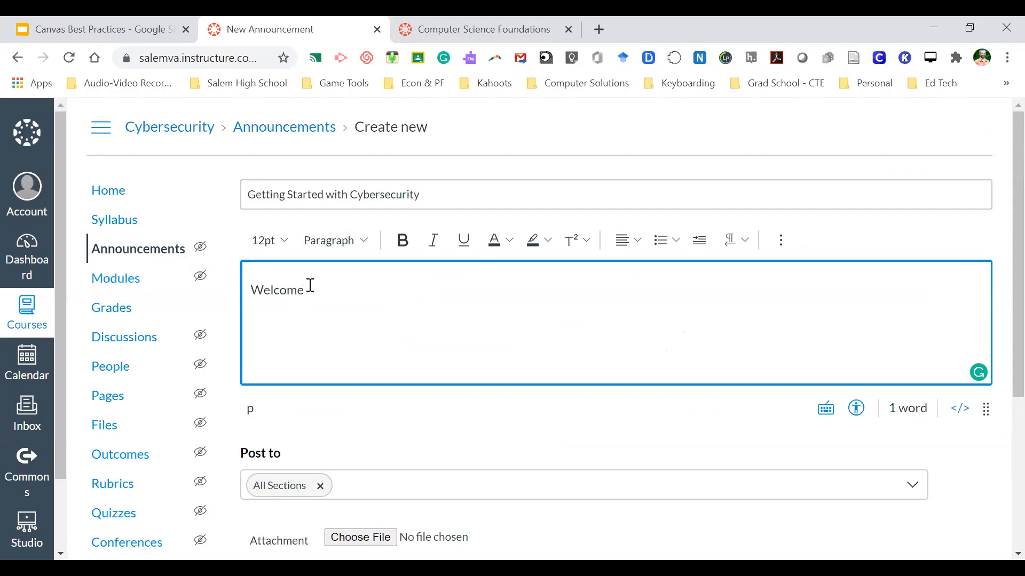
pyautogui.write('to the Cybersecurity class.')
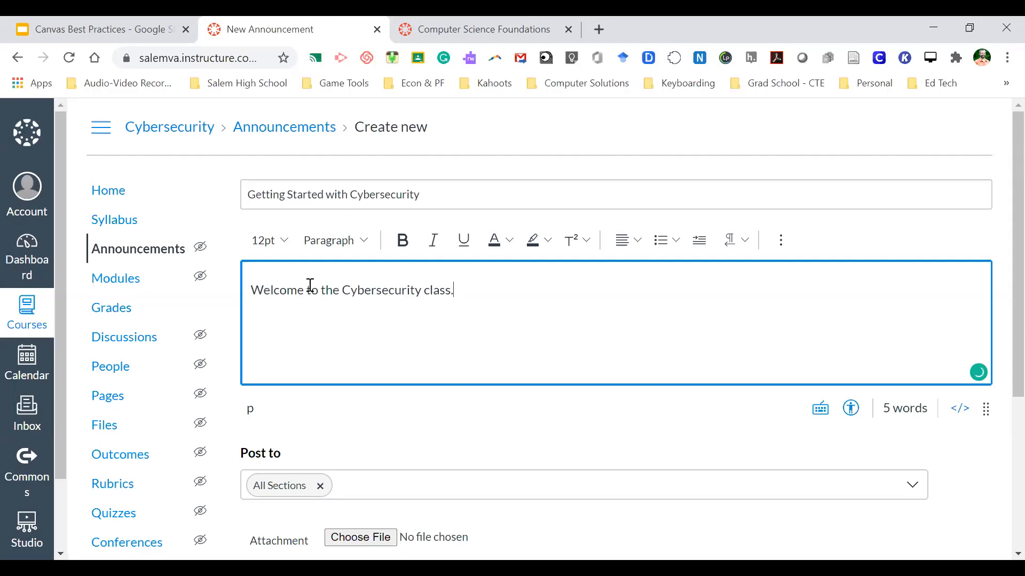
pyautogui.click(661, 241)
# - Add bullets on course expectations, navigating Canvas, and 'Sign-up for any communication tools (Remind)'
pyautogui.write('Help')
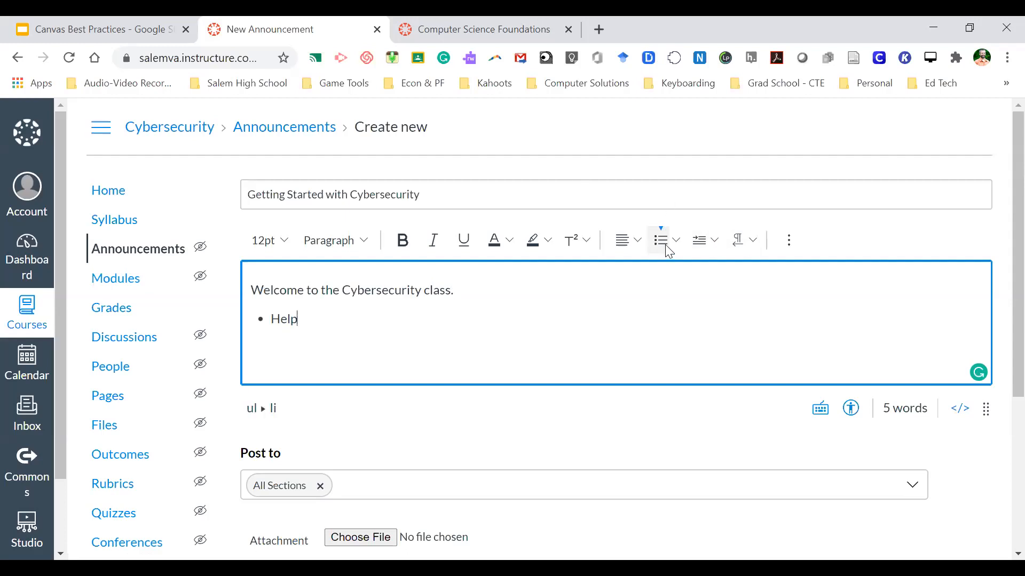
pyautogui.write(' students learn about the ')
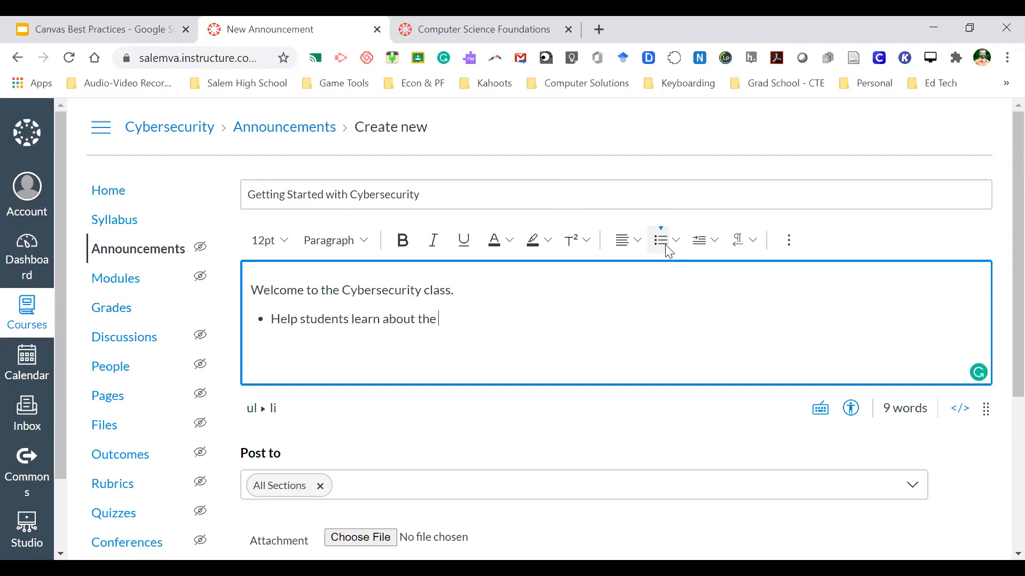
pyautogui.write('course and expectations')
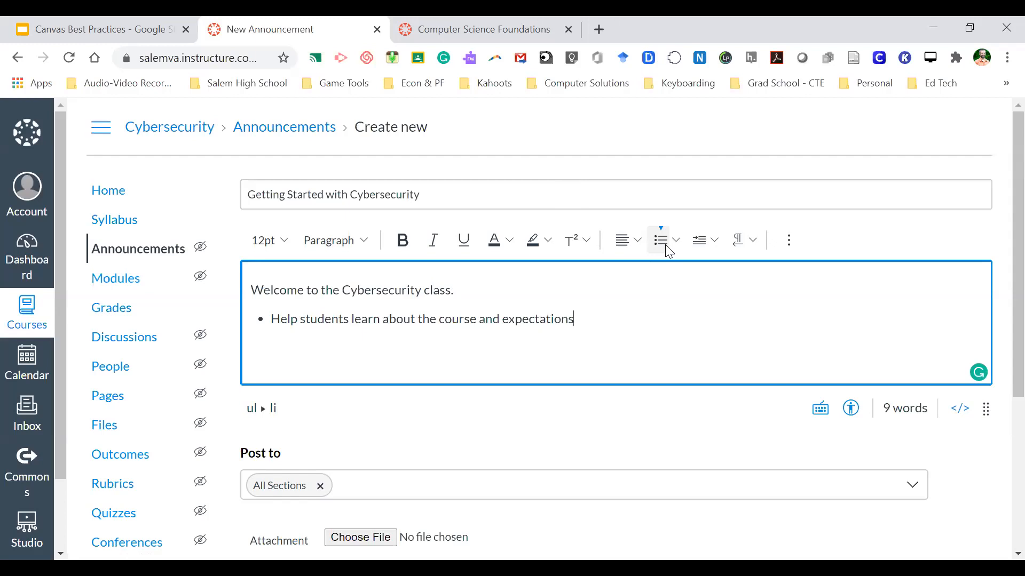
pyautogui.press('Return')
pyautogui.write('Help')
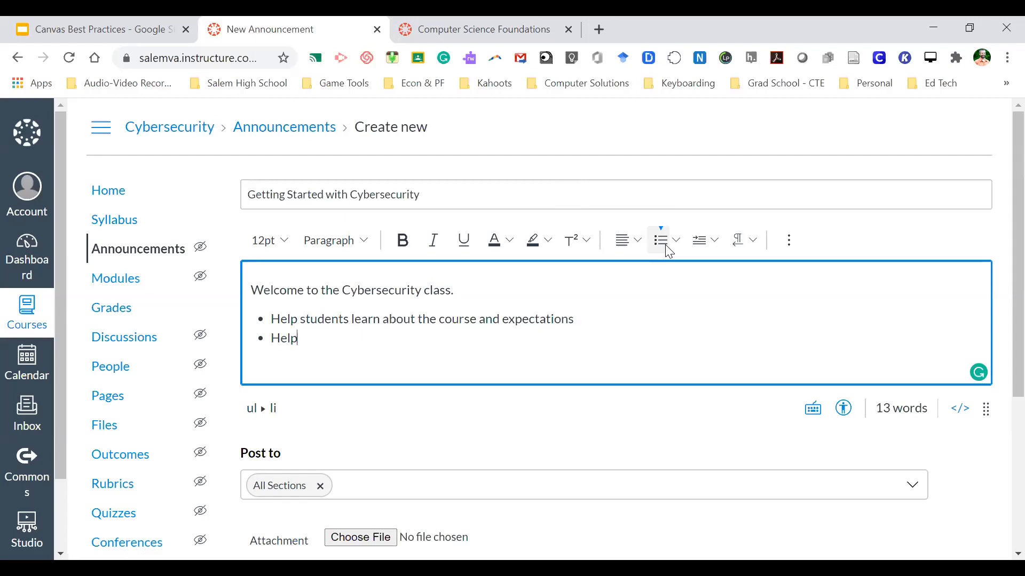
pyautogui.write(' students learn how to navigate Canvas')
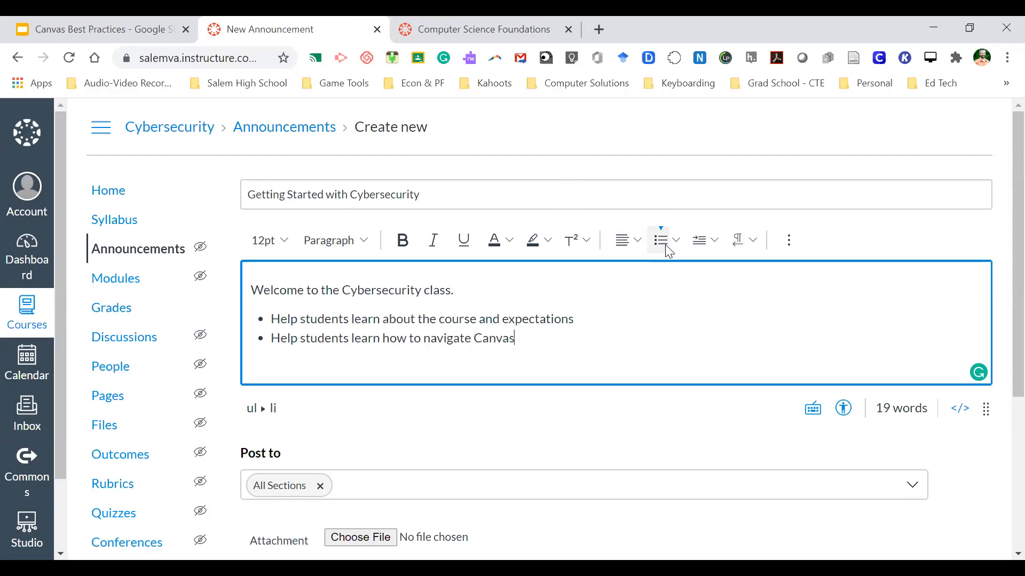
pyautogui.press('Return')
pyautogui.write('Sign-up for any communication tools ')
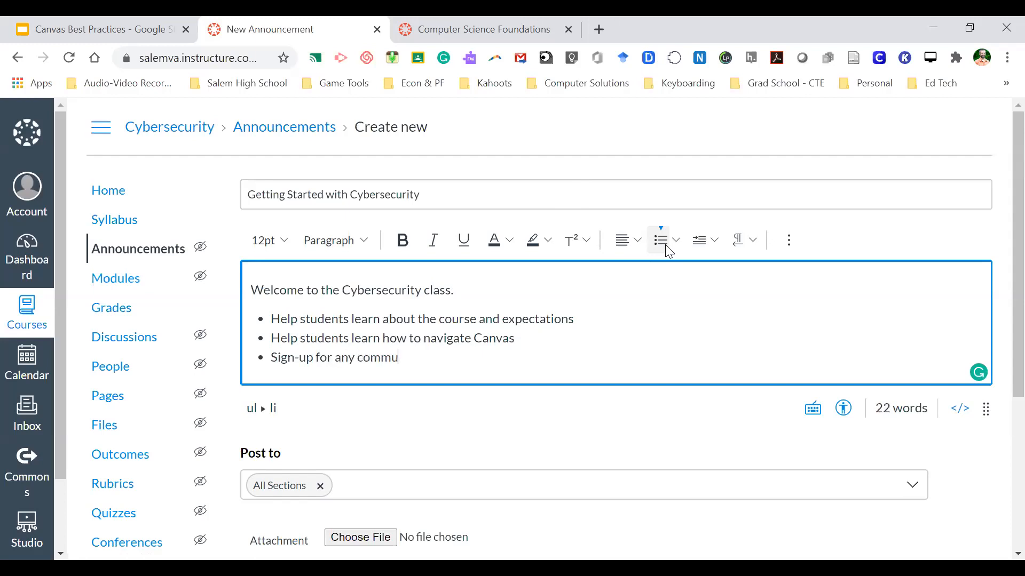
pyautogui.write('(Remind)')
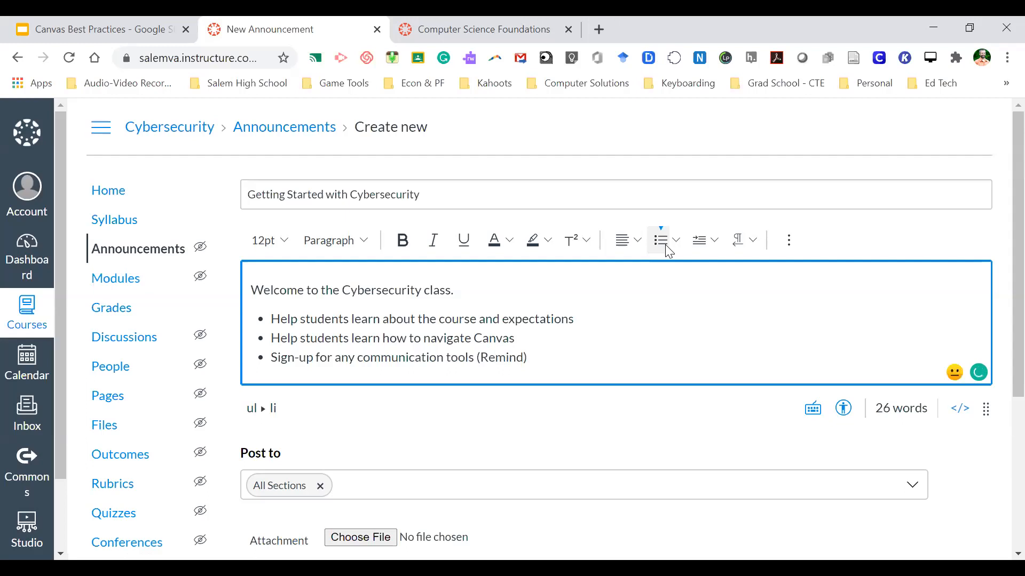
pyautogui.press('Return')
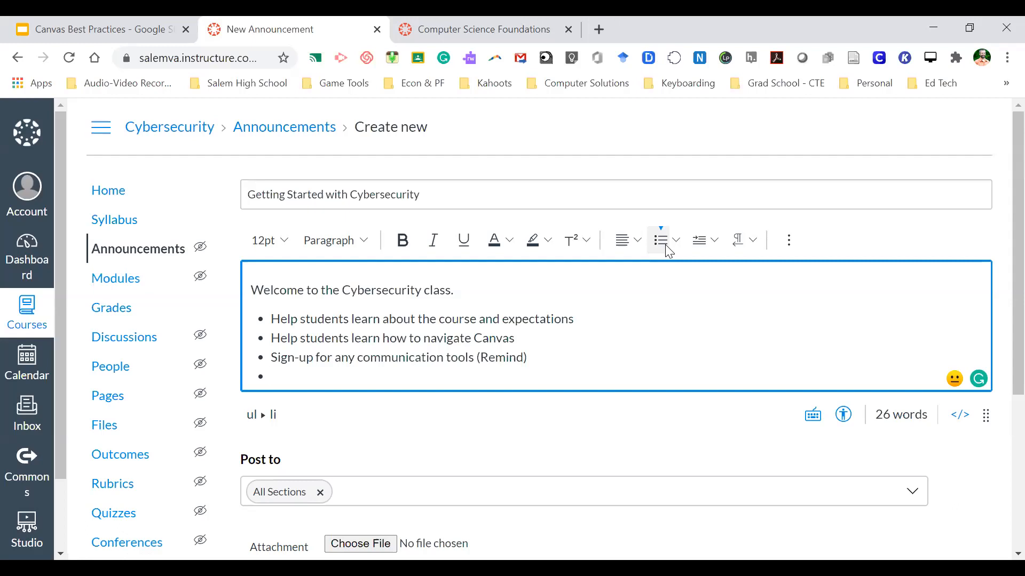
# - Add bullets 'Let them know where to look for help' and 'Getting to know you activity'
pyautogui.write('Let them know where to look')
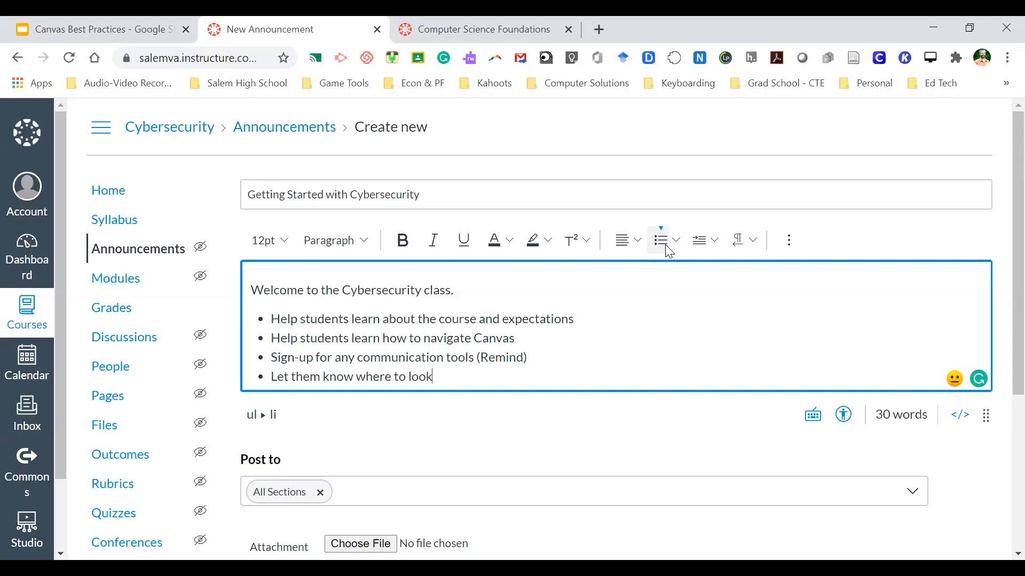
pyautogui.write(' for help')
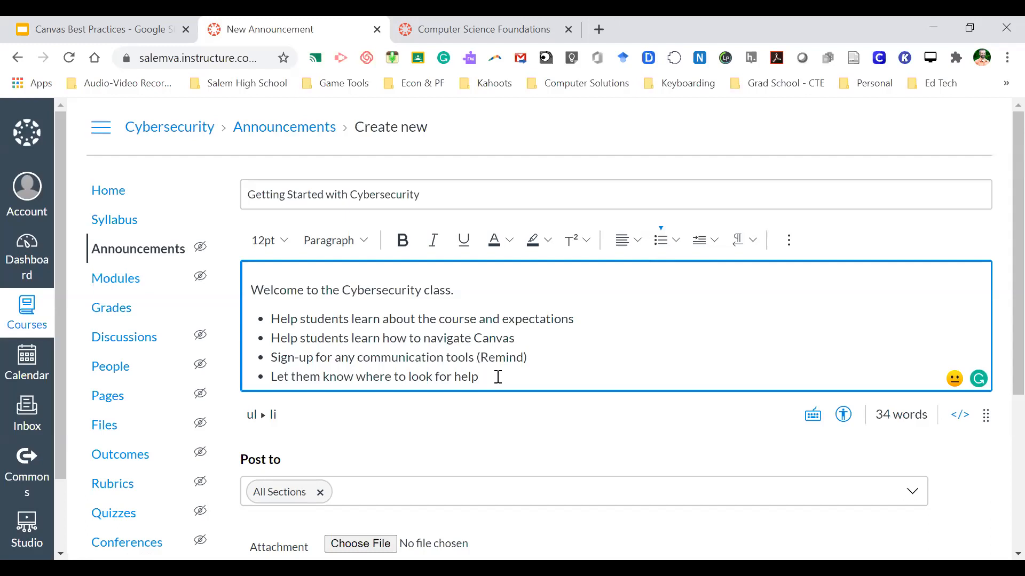
pyautogui.press('Return')
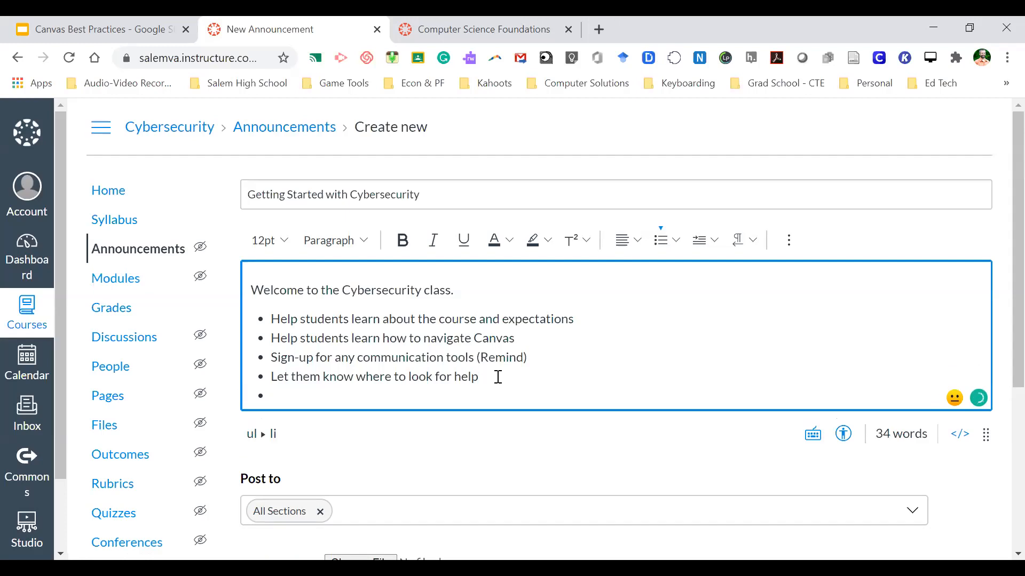
pyautogui.write('Getting to know you activity')
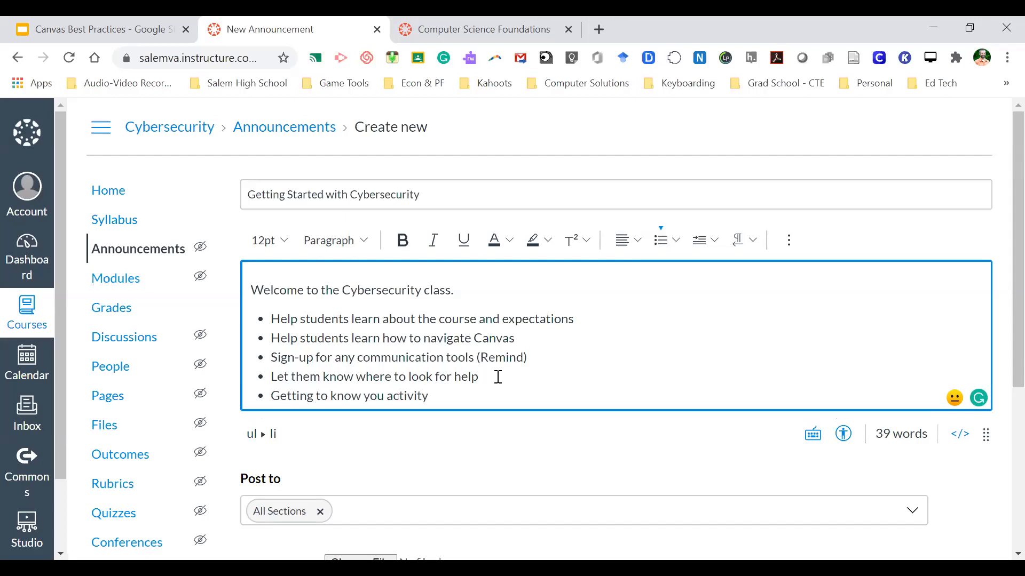
pyautogui.moveTo(440, 395); pyautogui.dragTo(271, 320)
pyautogui.click(275, 318)
# - Switch to the Computer Science Foundations course and open its 'Getting Started with CSF' announcement
pyautogui.click(467, 29)
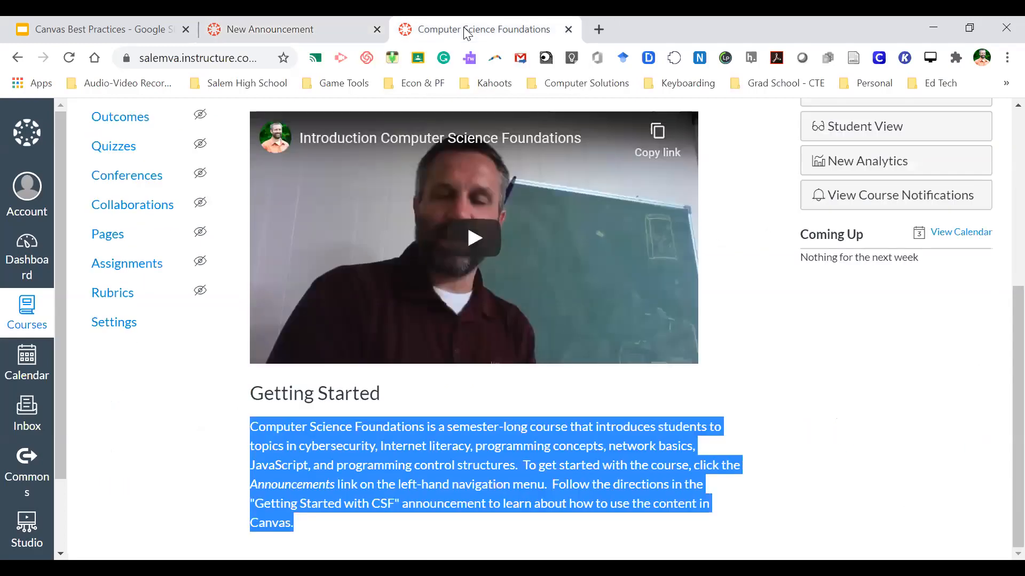
pyautogui.click(256, 393)
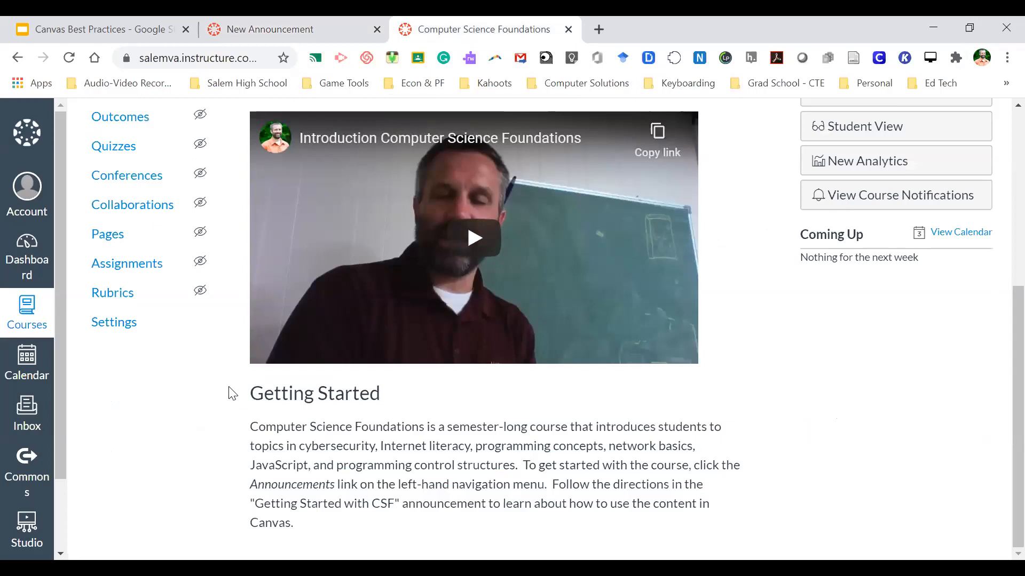
pyautogui.scroll(5, 229, 395)
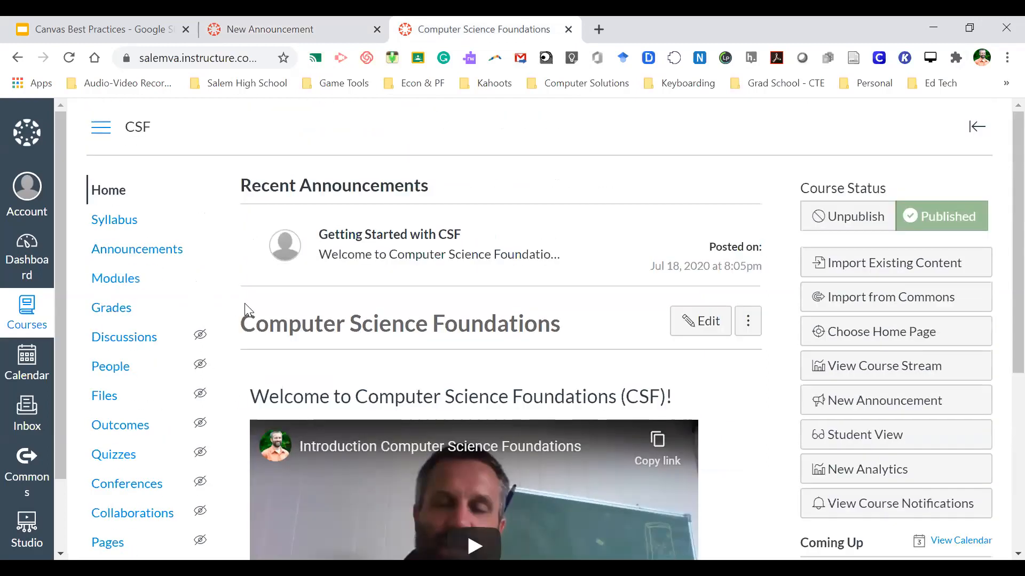
pyautogui.click(161, 257)
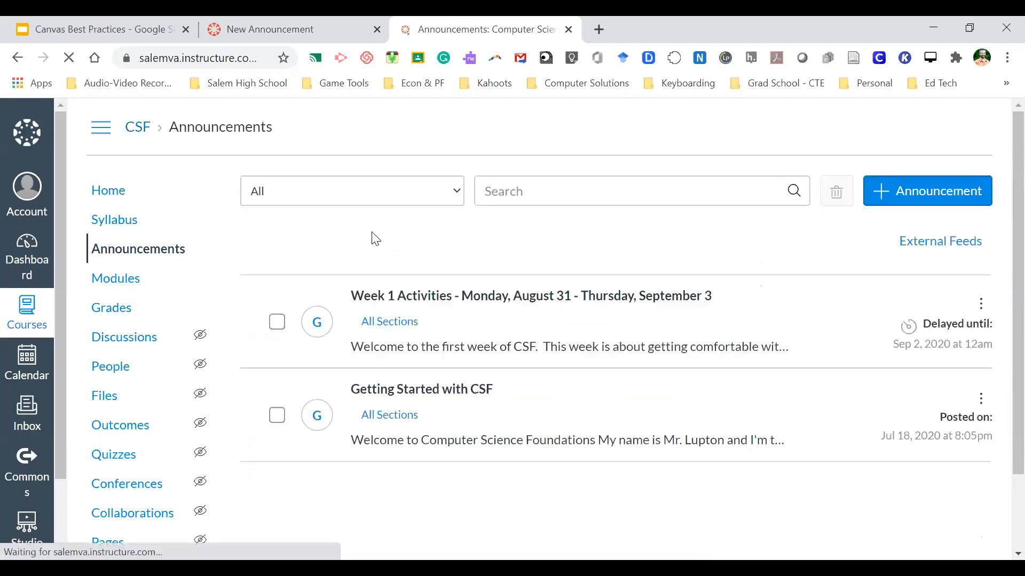
pyautogui.scroll(-2, 416, 249)
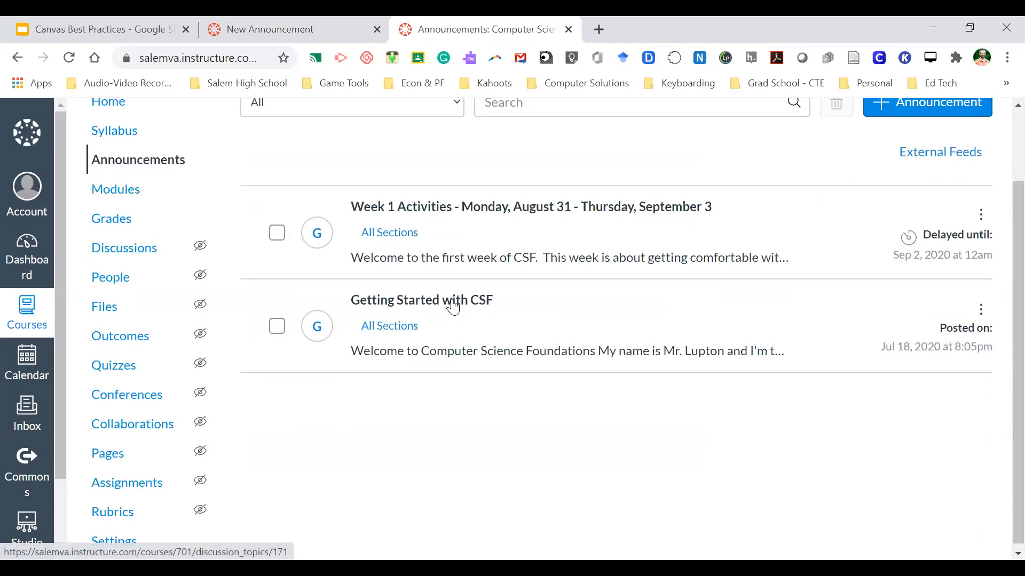
pyautogui.click(453, 308)
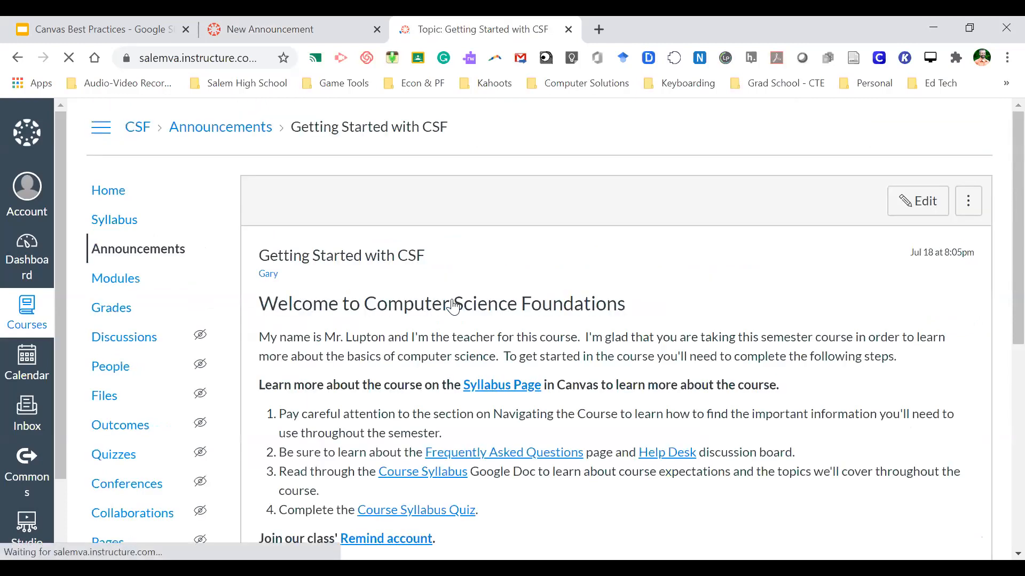
# - Read down the announcement, highlighting 'Code HS' in the heading and the Course Pre-Test instructions
pyautogui.scroll(-4, 396, 347)
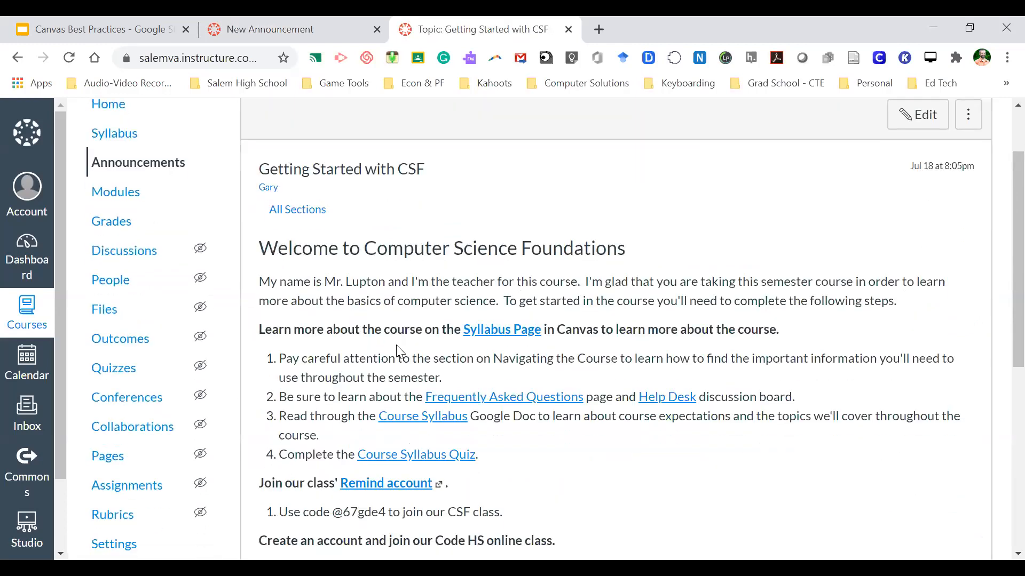
pyautogui.scroll(-2, 278, 397)
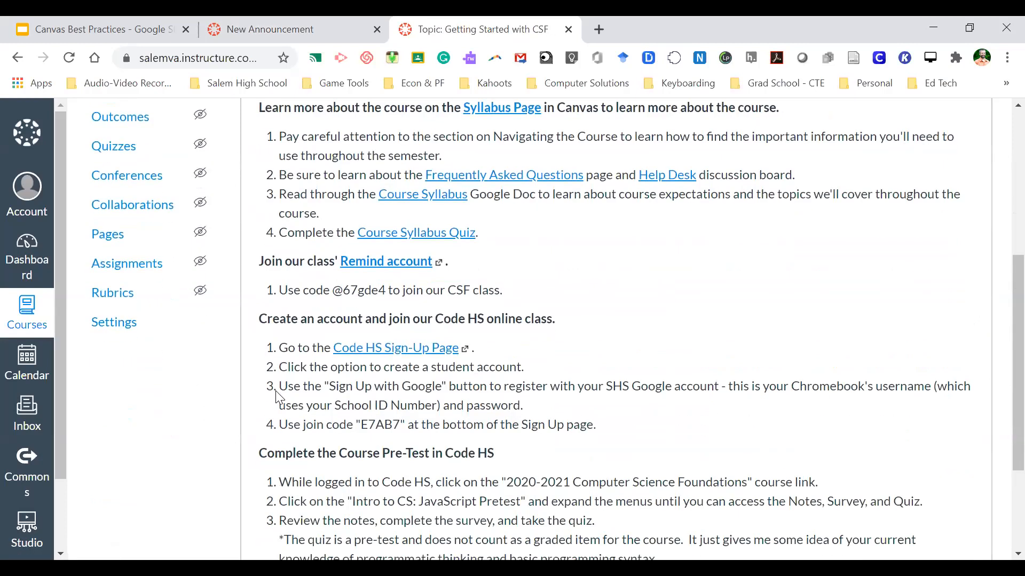
pyautogui.scroll(2, 279, 398)
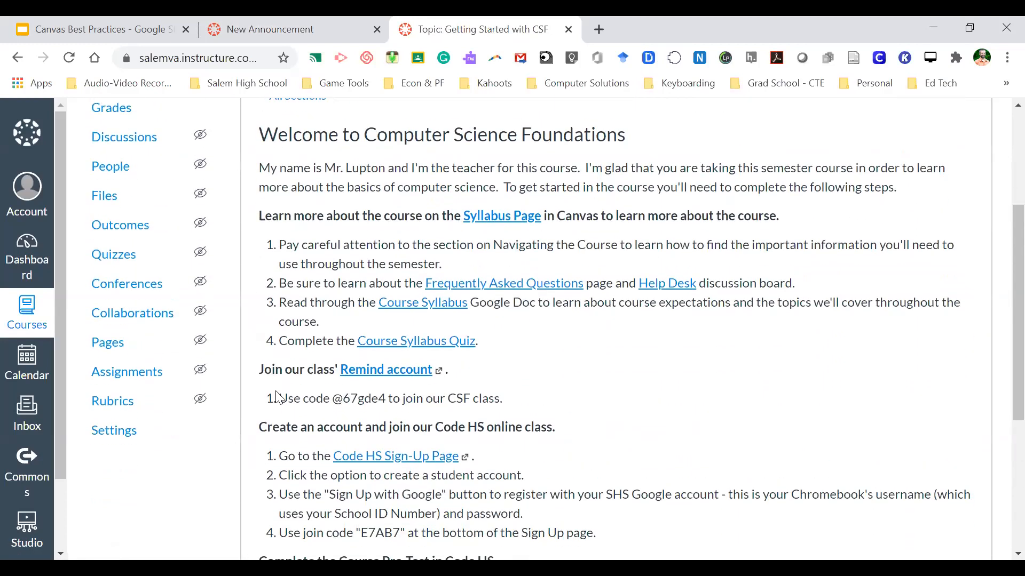
pyautogui.scroll(-1, 281, 363)
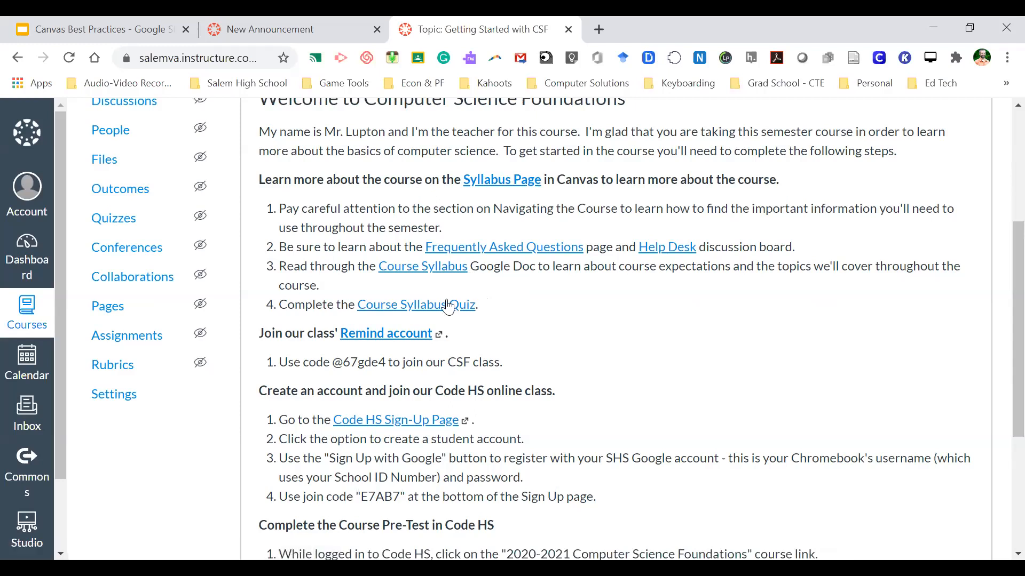
pyautogui.scroll(-2, 525, 325)
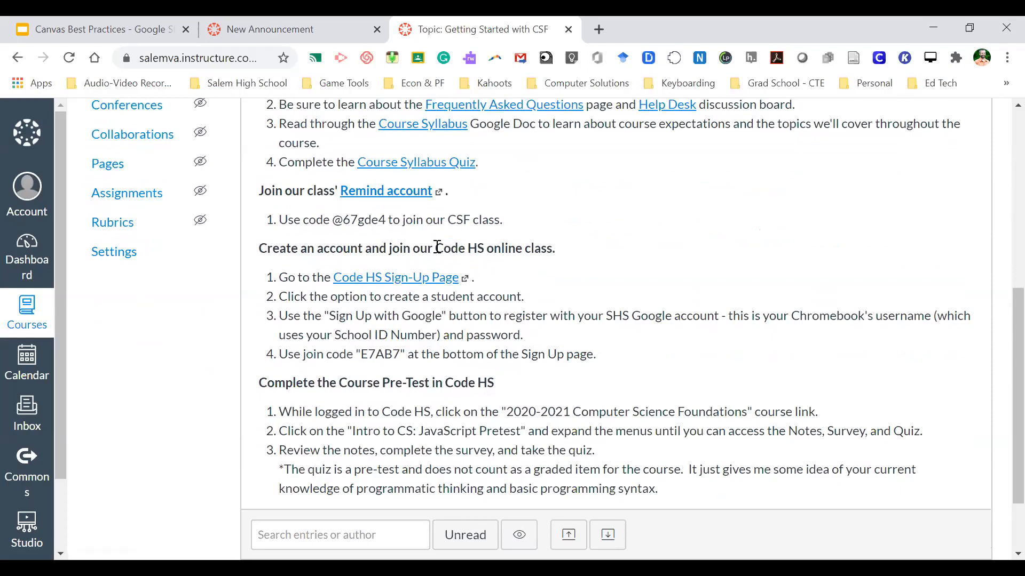
pyautogui.moveTo(436, 246); pyautogui.dragTo(485, 248)
pyautogui.click(483, 248)
pyautogui.moveTo(435, 248); pyautogui.dragTo(486, 249)
pyautogui.click(484, 251)
pyautogui.click(487, 250)
pyautogui.moveTo(311, 380); pyautogui.dragTo(441, 465)
pyautogui.click(457, 473)
# - Scroll back through the announcement to review its sign-up and pre-test steps
pyautogui.scroll(1, 434, 376)
pyautogui.scroll(4, 434, 377)
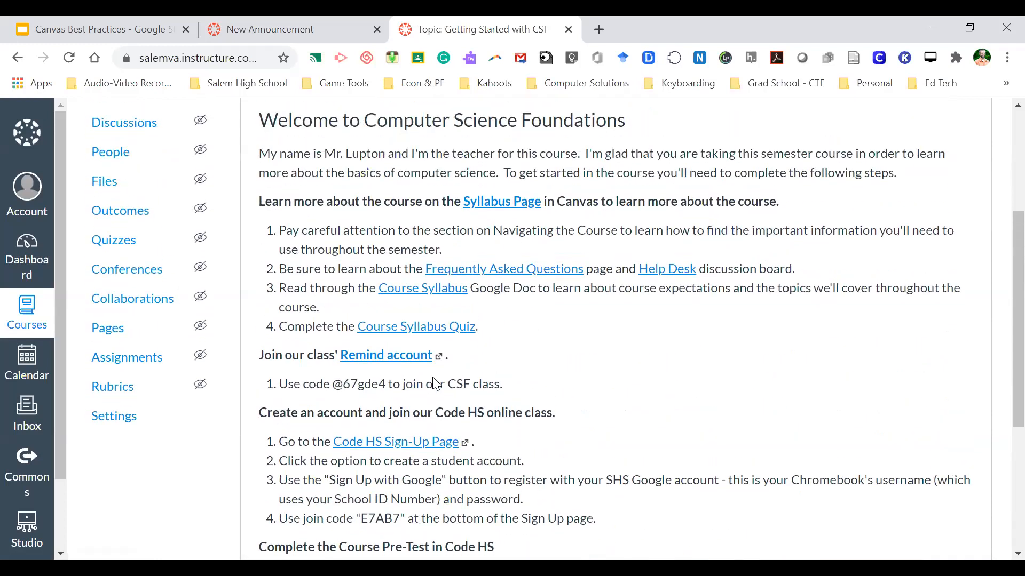
pyautogui.scroll(3, 437, 383)
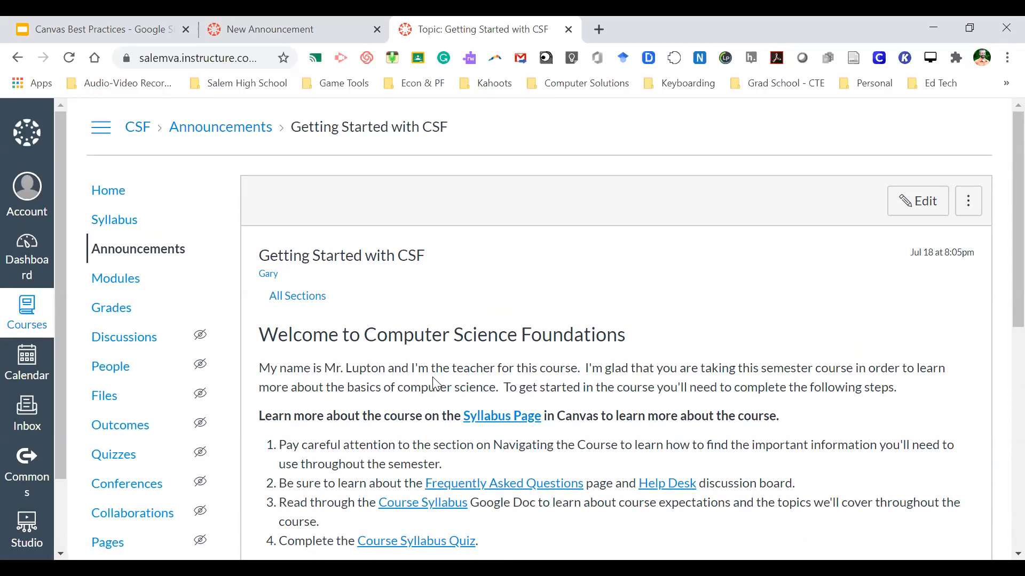
pyautogui.scroll(-7, 434, 378)
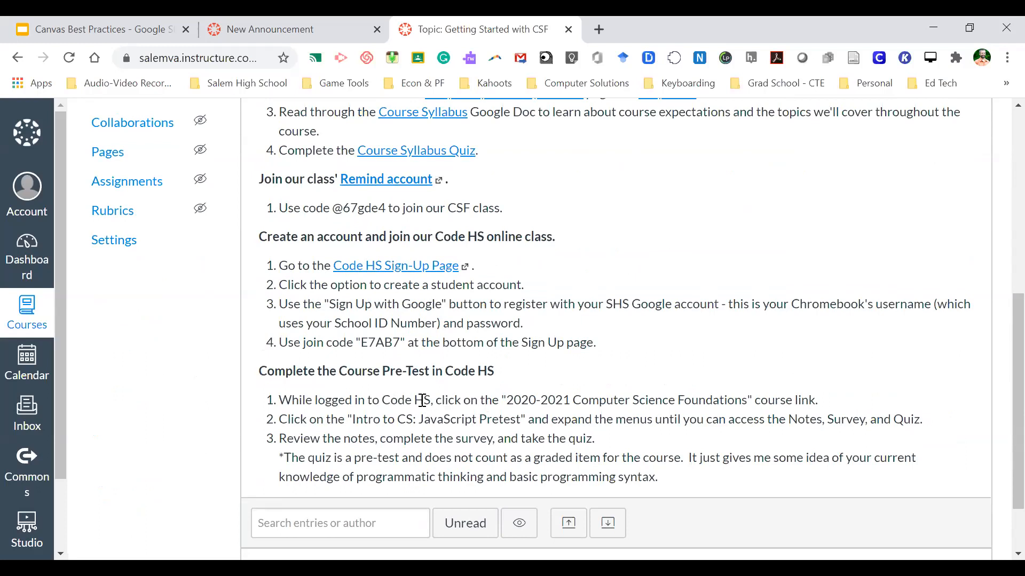
pyautogui.scroll(1, 422, 400)
pyautogui.scroll(6, 422, 401)
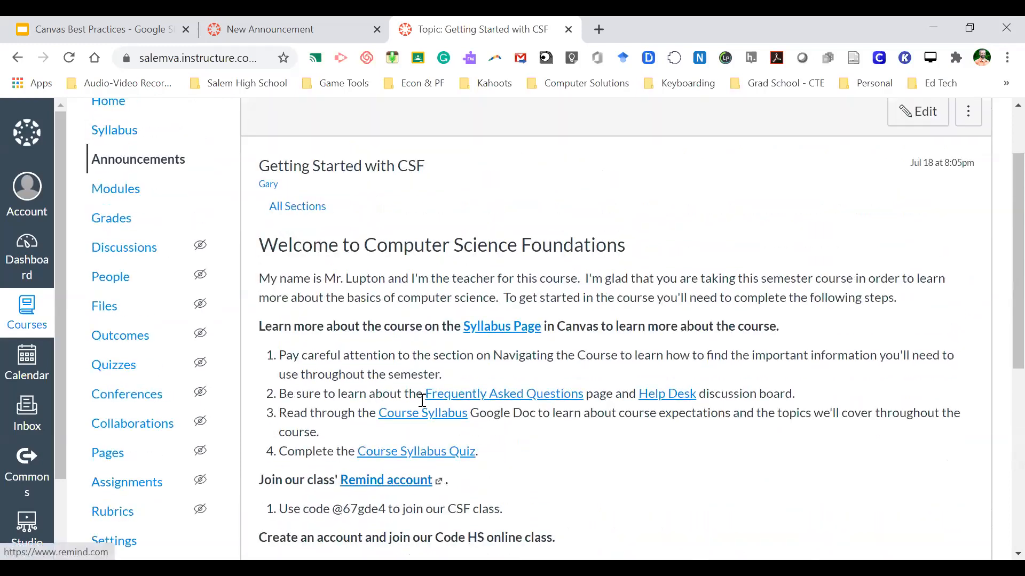
pyautogui.scroll(1, 414, 331)
pyautogui.scroll(-5, 418, 331)
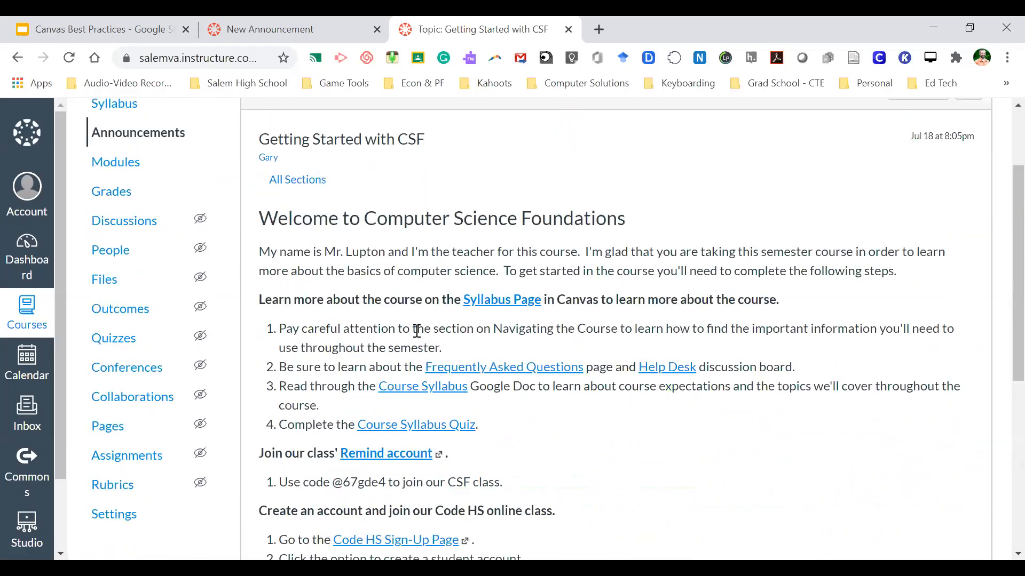
pyautogui.scroll(-4, 417, 337)
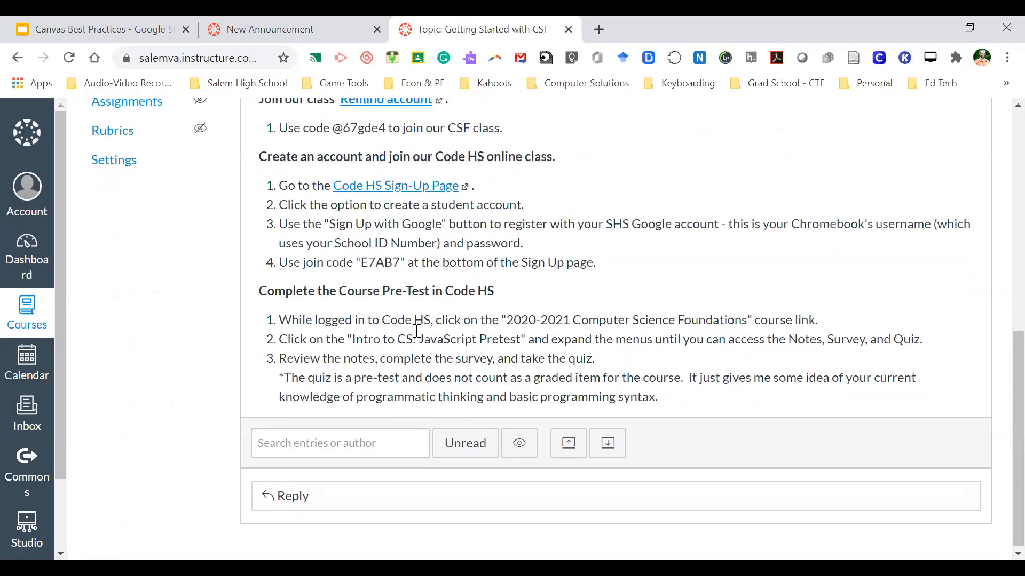
pyautogui.scroll(1, 417, 331)
pyautogui.scroll(2, 416, 331)
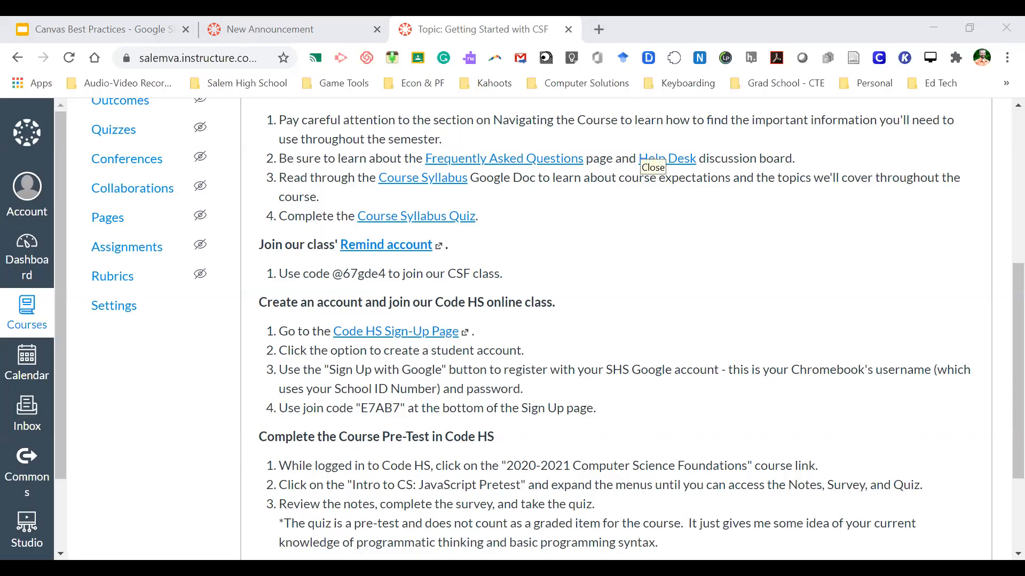
pyautogui.click(532, 346)
pyautogui.scroll(6, 528, 350)
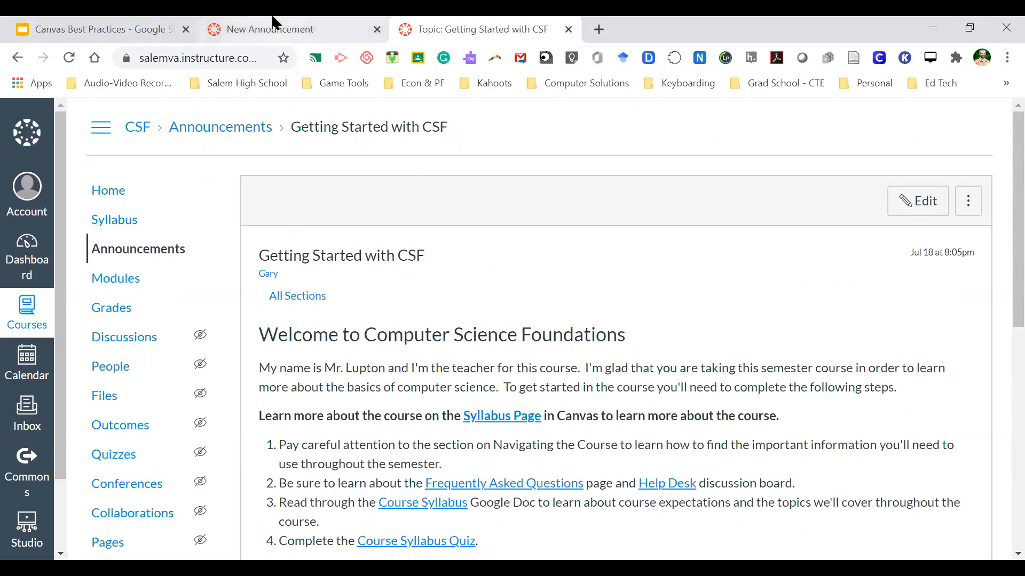
# - In the new announcement draft, put quotes around 'know you activity' in the last bullet
pyautogui.click(300, 26)
pyautogui.moveTo(369, 397)
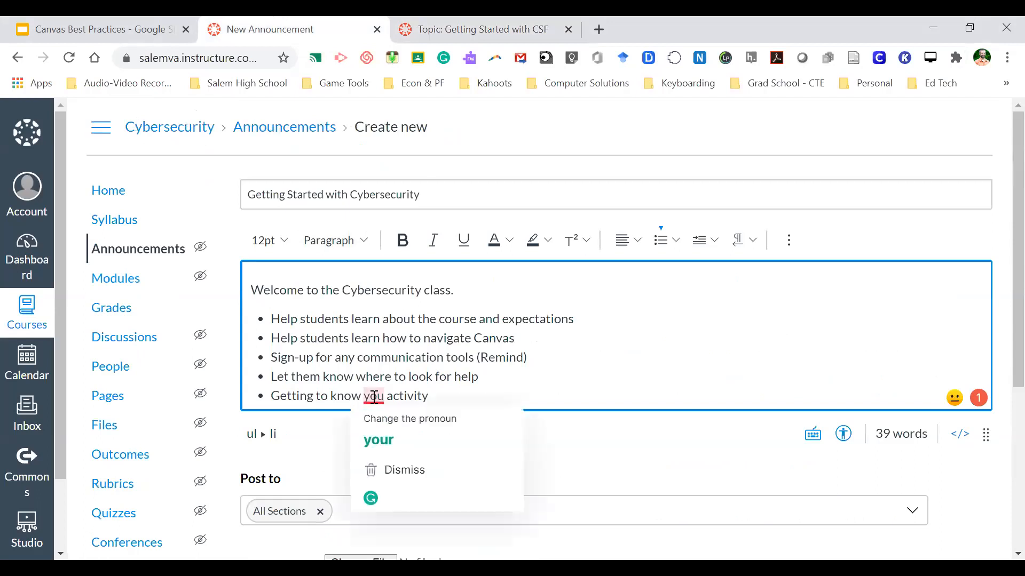
pyautogui.click(327, 398)
pyautogui.write('"')
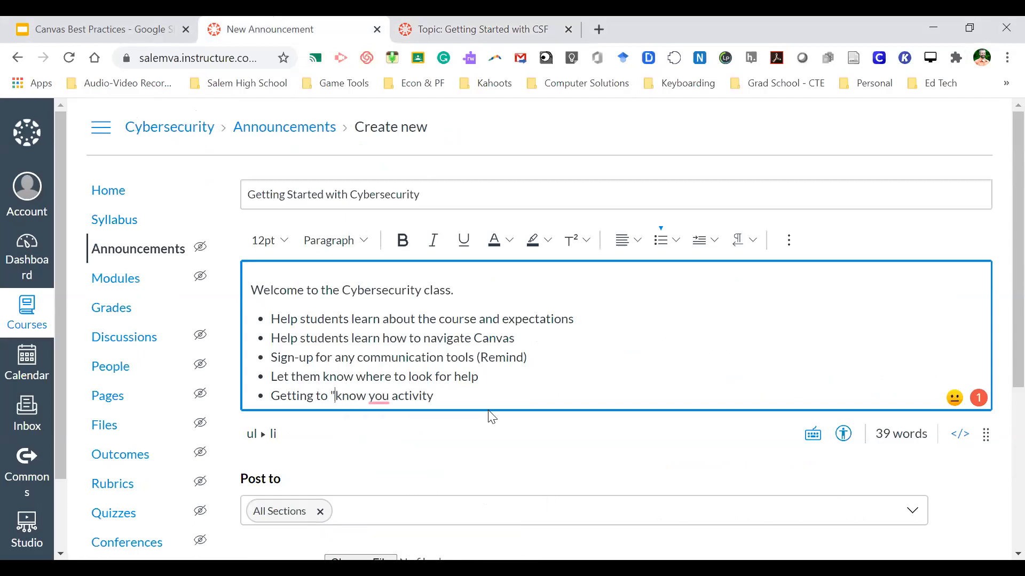
pyautogui.write('"')
pyautogui.moveTo(371, 393)
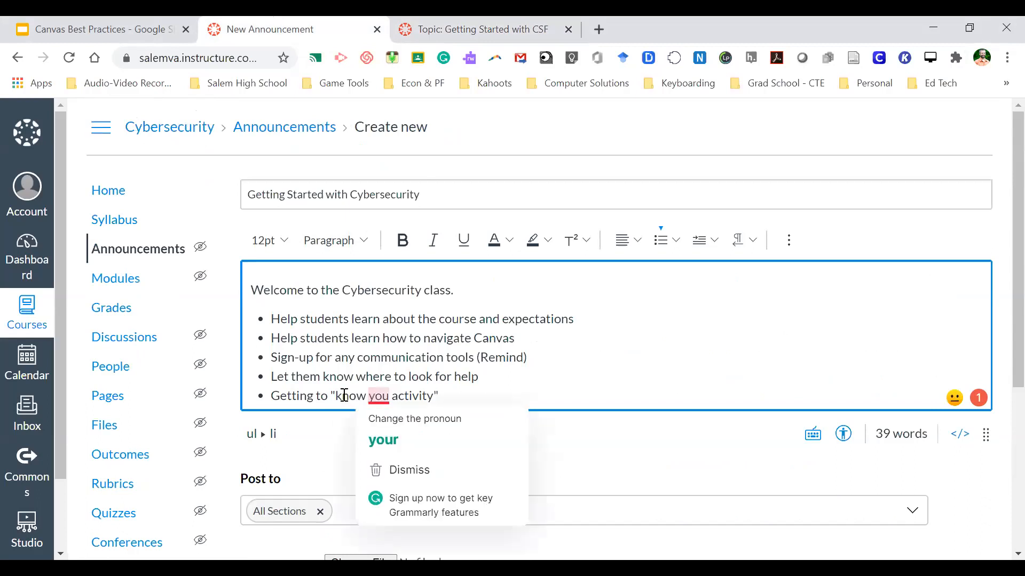
pyautogui.click(316, 442)
# - Save and post the 'Getting Started with Cybersecurity' announcement
pyautogui.scroll(-1, 832, 450)
pyautogui.scroll(-3, 834, 450)
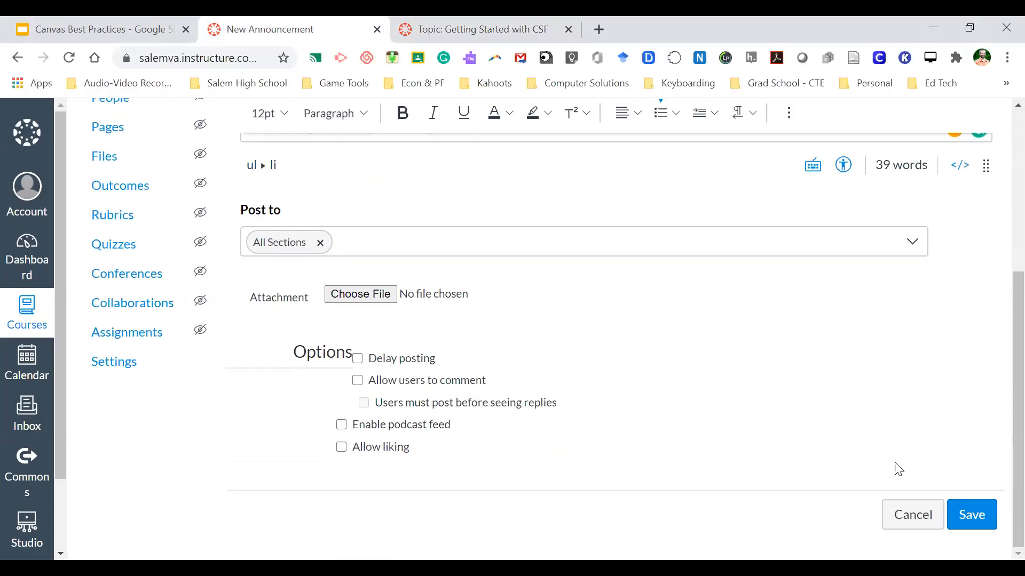
pyautogui.click(967, 507)
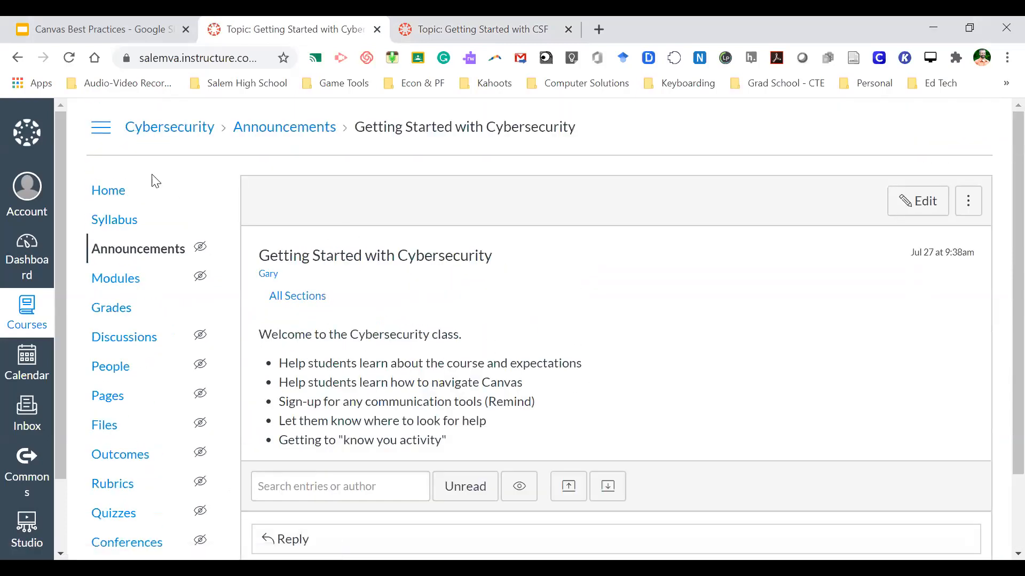
# - Review the Cybersecurity course home page and its announcements list
pyautogui.click(111, 192)
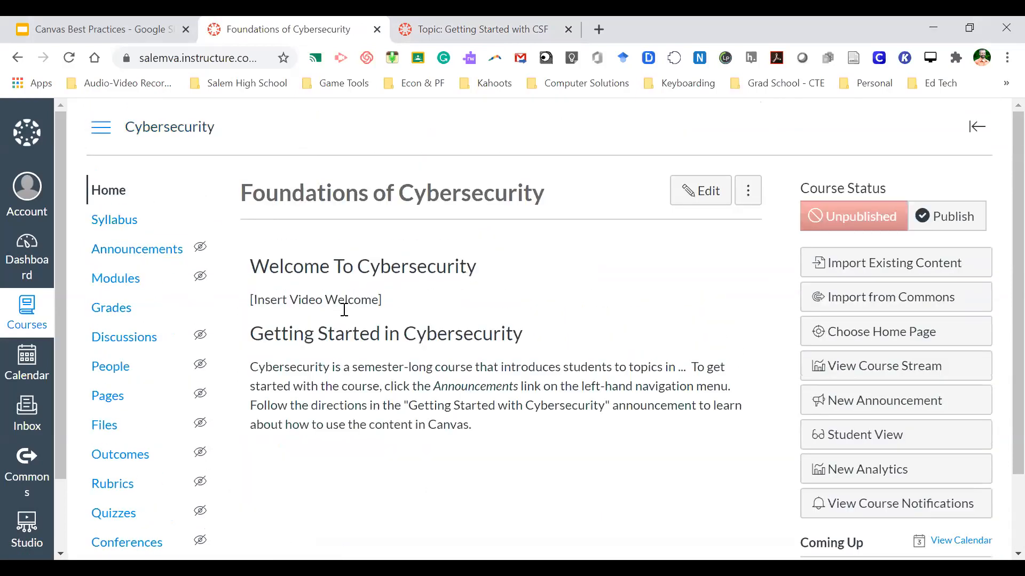
pyautogui.click(152, 250)
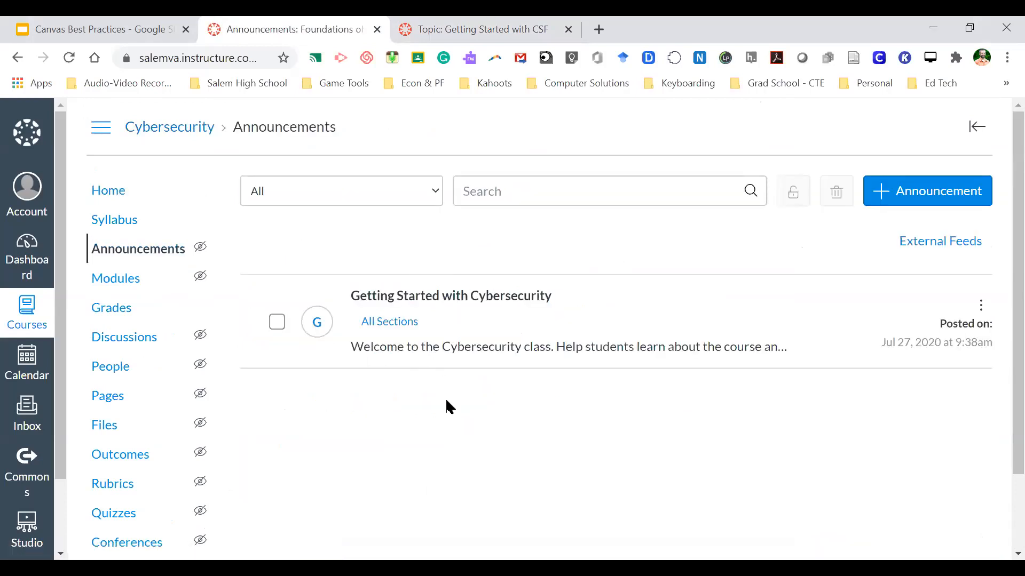
pyautogui.click(107, 193)
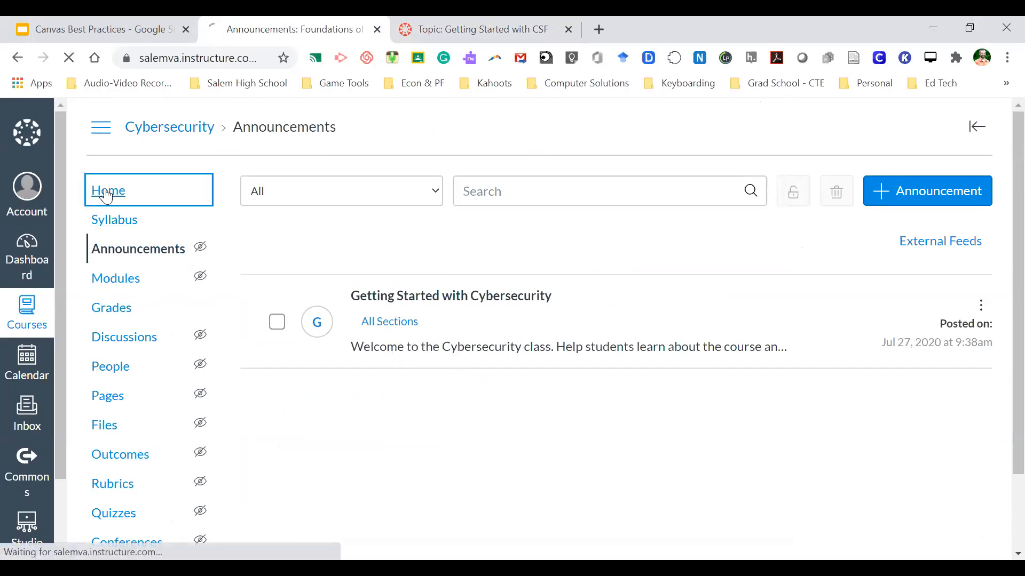
pyautogui.scroll(-1, 435, 359)
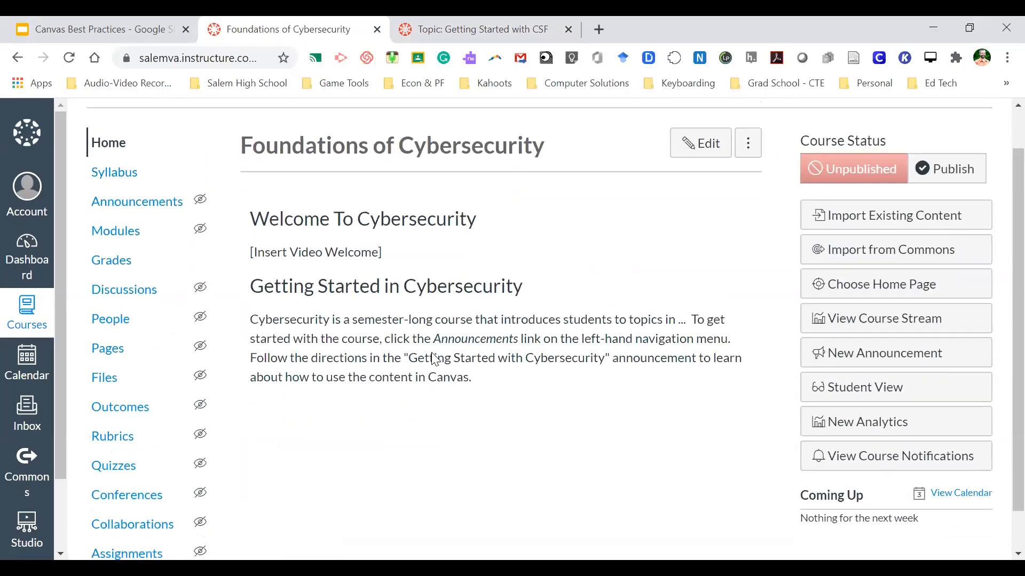
pyautogui.scroll(1, 432, 361)
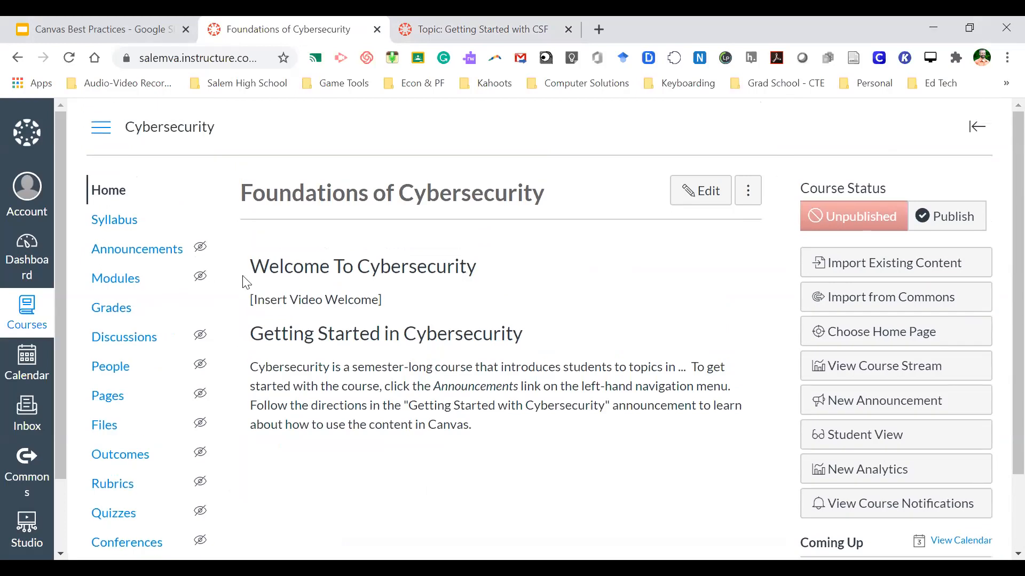
# - Open the posted Cybersecurity announcement, then return to the 'Getting Started with CSF' tab
pyautogui.click(151, 252)
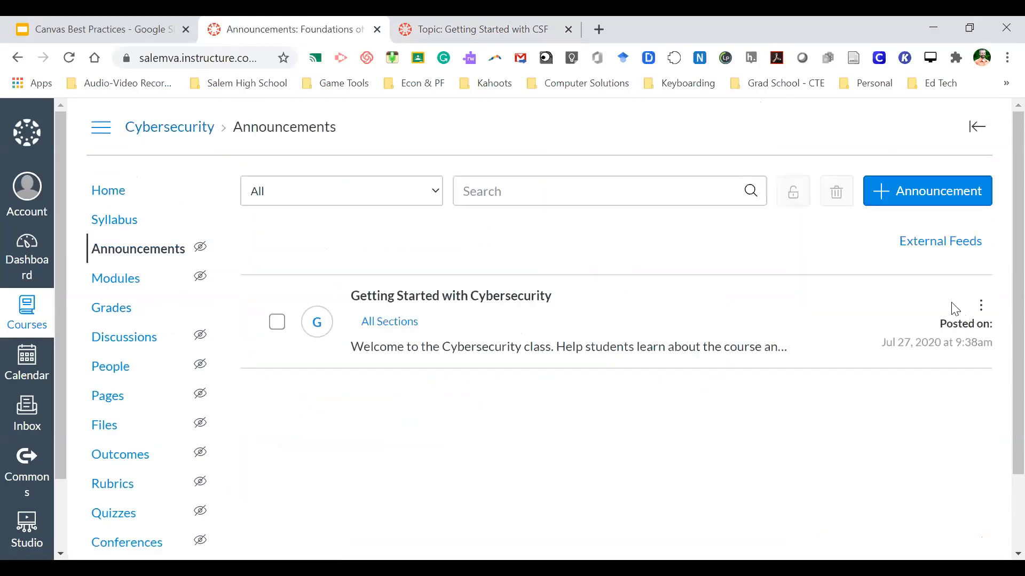
pyautogui.click(514, 303)
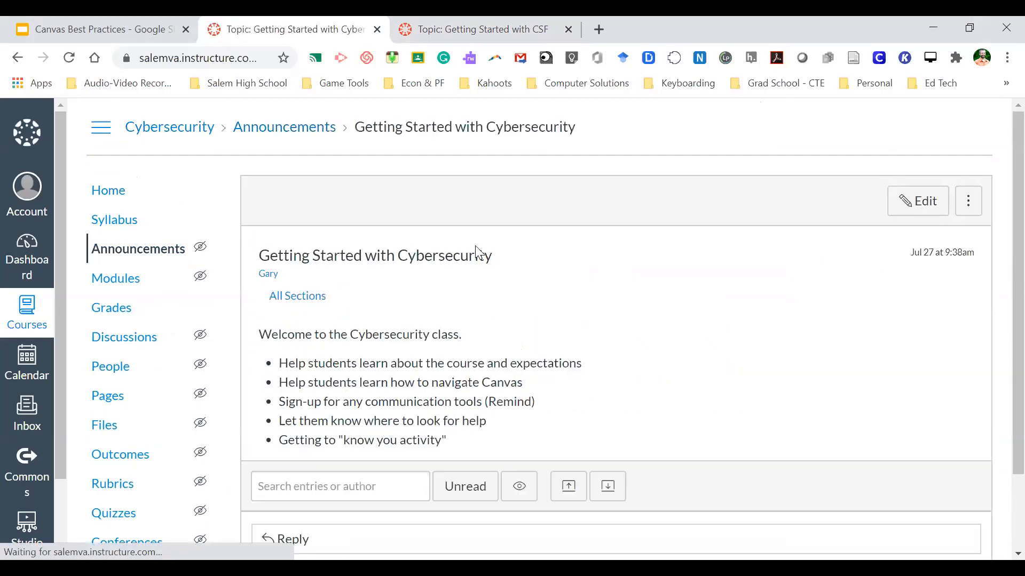
pyautogui.click(487, 24)
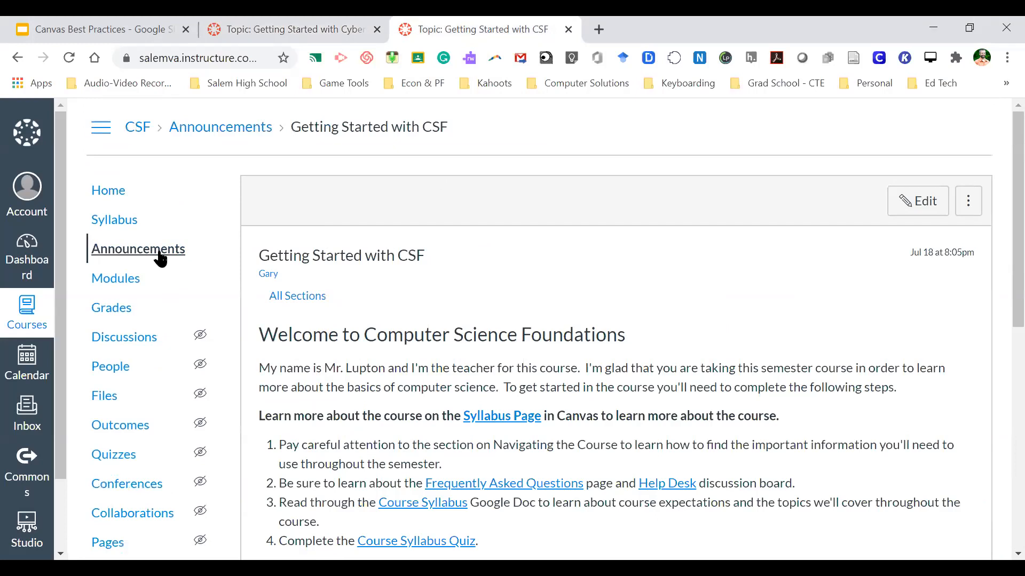
# - Open the CSF 'Week 1 Activities' announcement and put it into edit mode
pyautogui.click(160, 257)
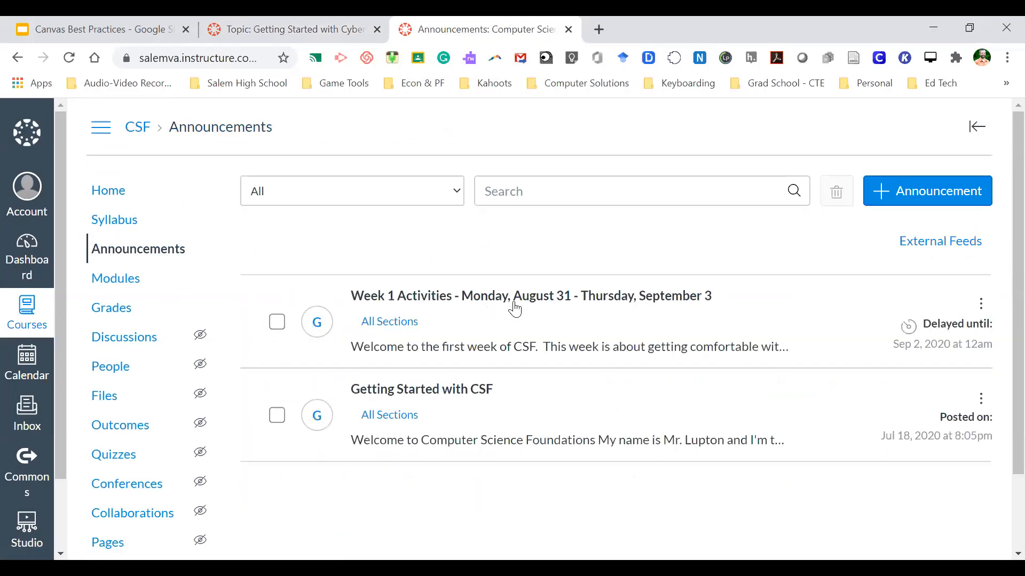
pyautogui.click(582, 299)
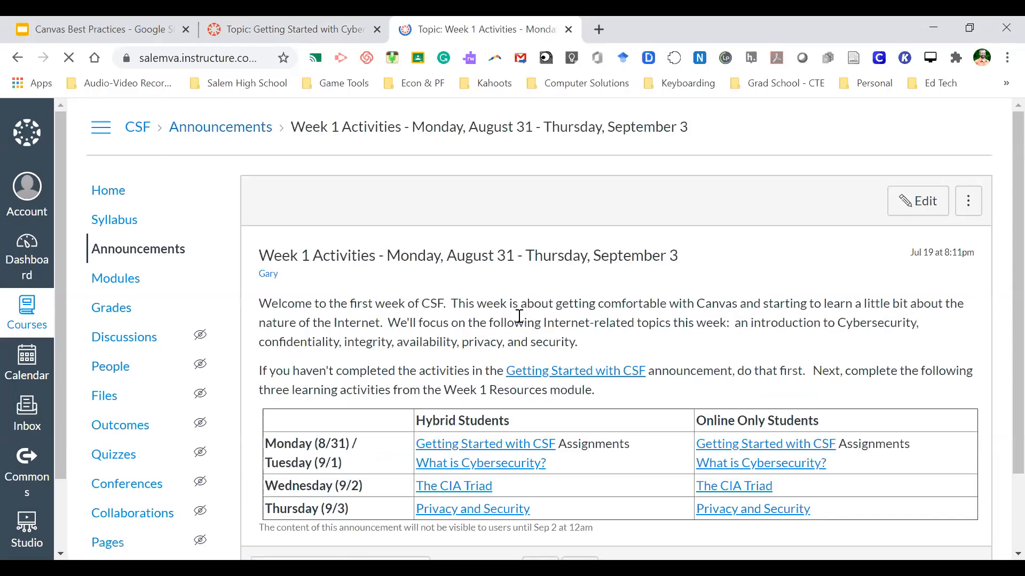
pyautogui.scroll(-3, 500, 315)
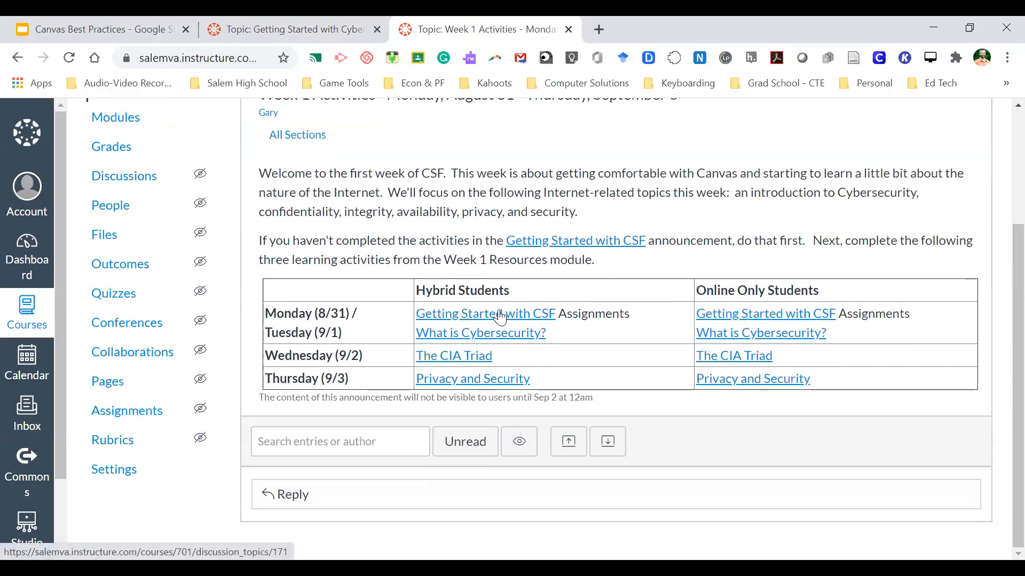
pyautogui.scroll(3, 500, 316)
pyautogui.click(918, 202)
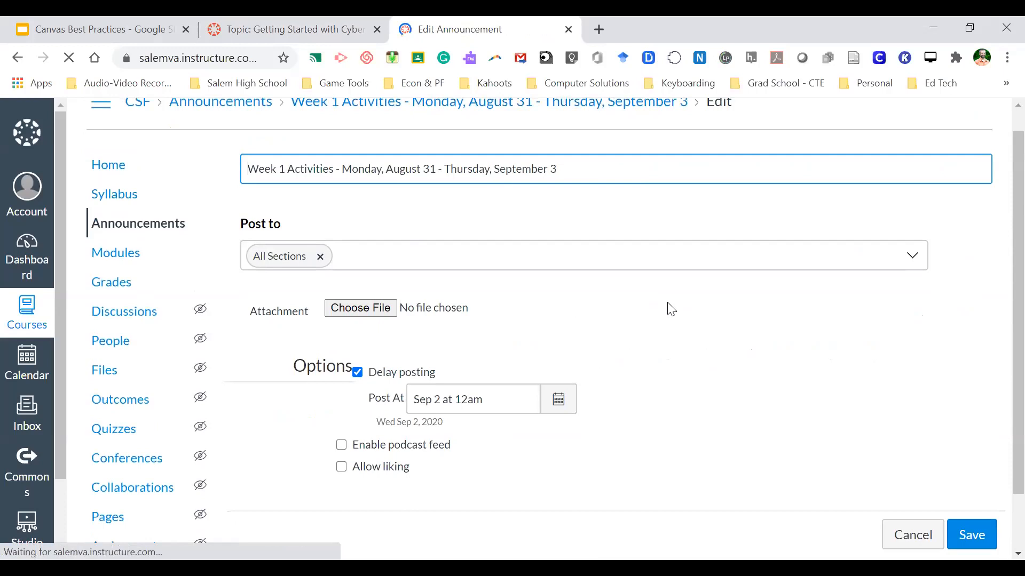
# - Scroll the Week 1 edit form to check its delayed posting date of Sep 2, 12am
pyautogui.scroll(-5, 453, 350)
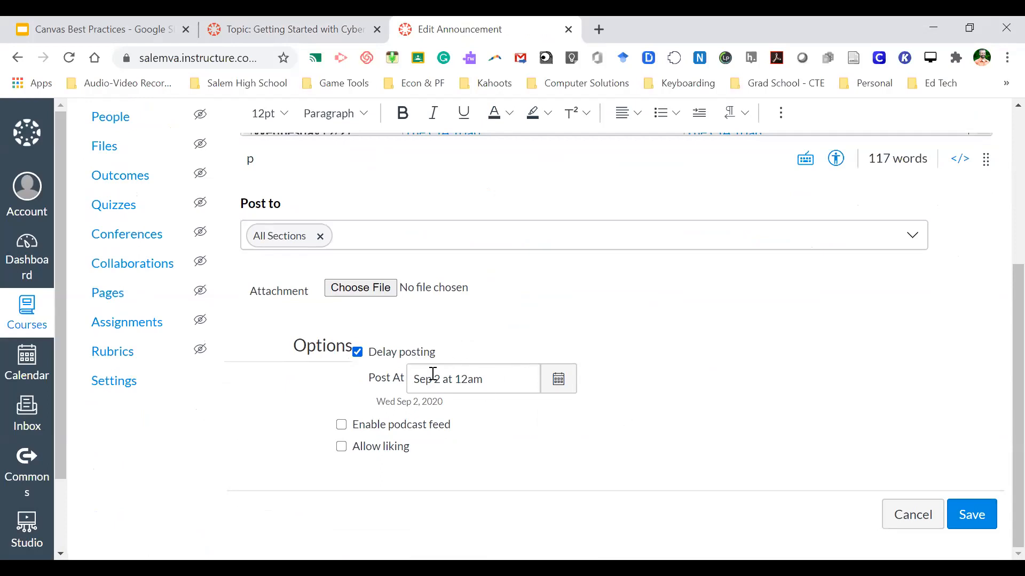
pyautogui.scroll(1, 625, 410)
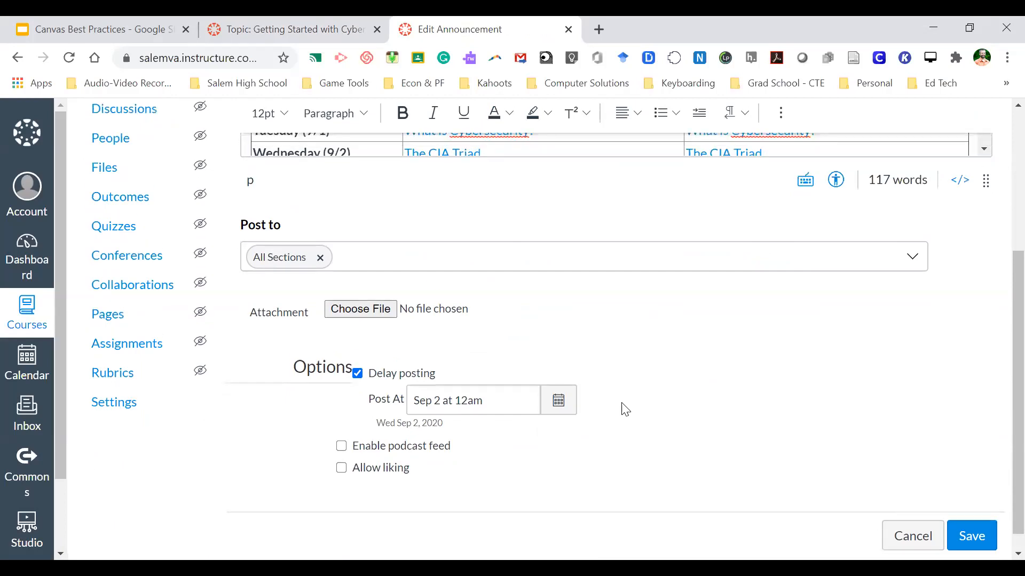
pyautogui.scroll(4, 624, 409)
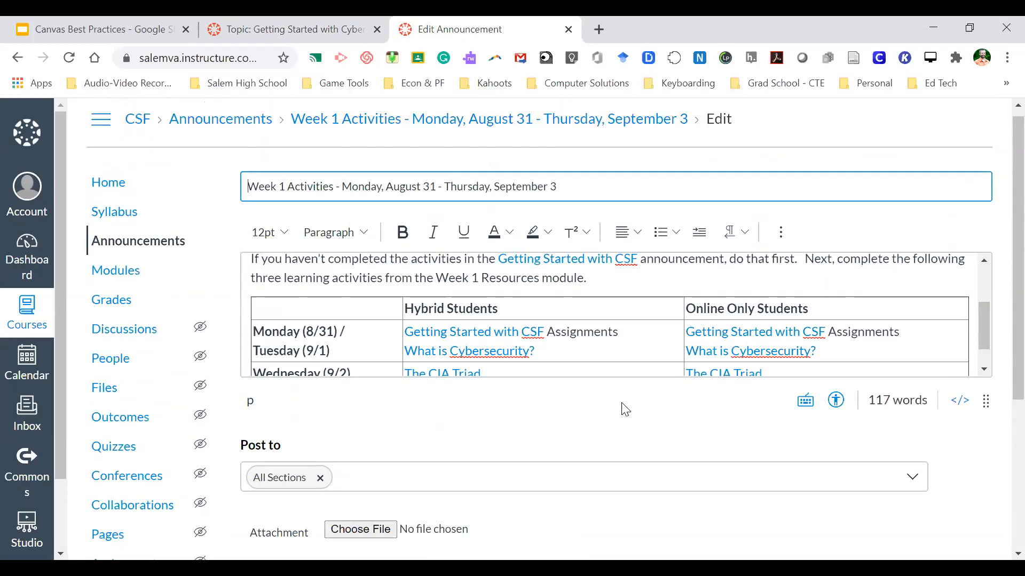
pyautogui.scroll(1, 624, 409)
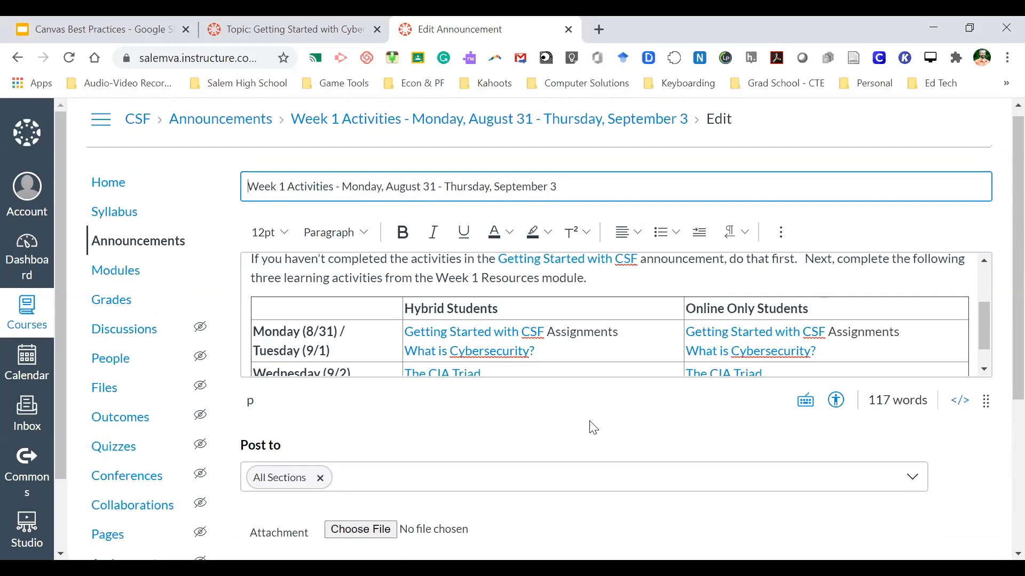
pyautogui.scroll(-5, 589, 426)
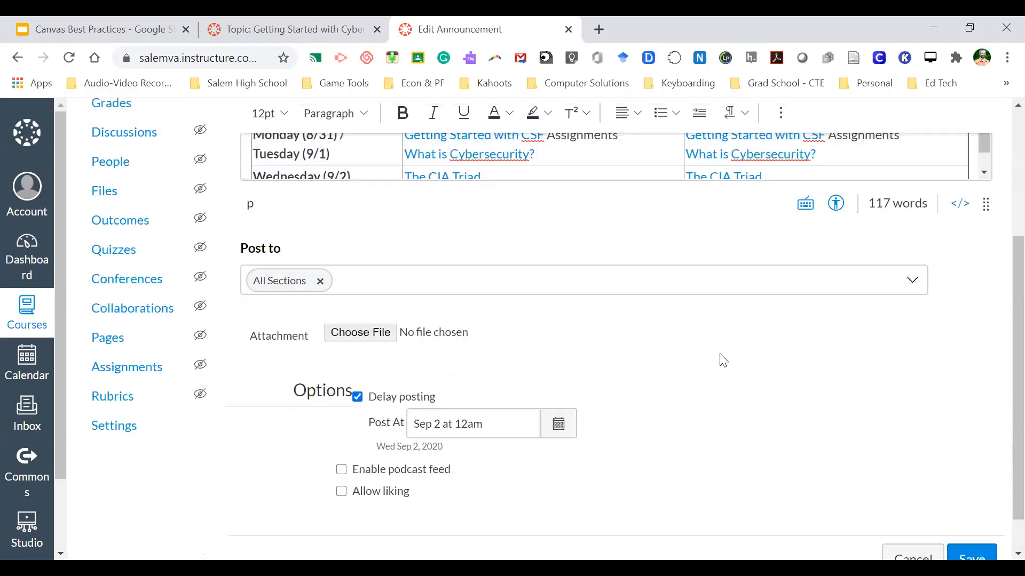
pyautogui.scroll(5, 720, 359)
pyautogui.scroll(5, 665, 319)
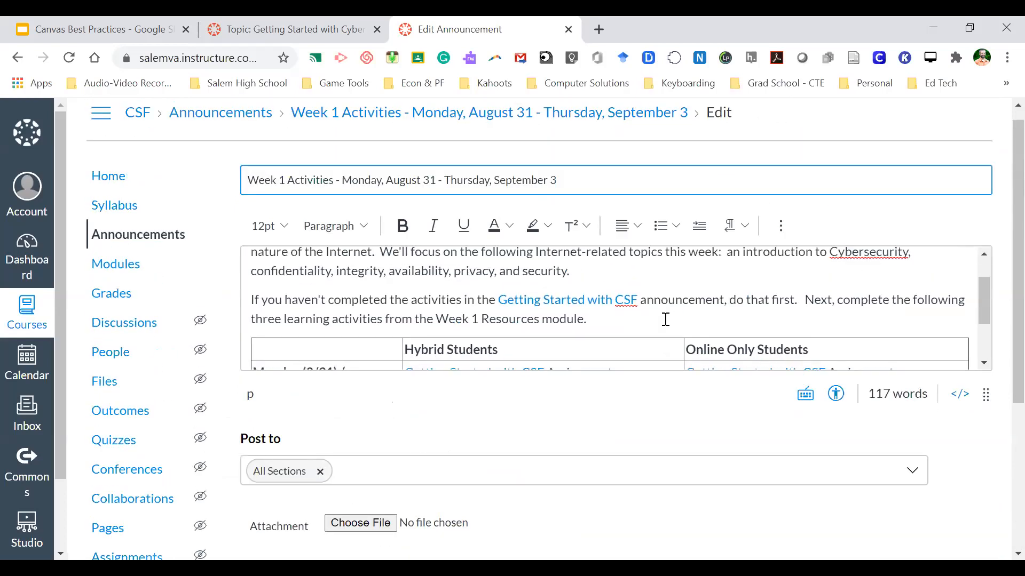
pyautogui.scroll(-5, 665, 319)
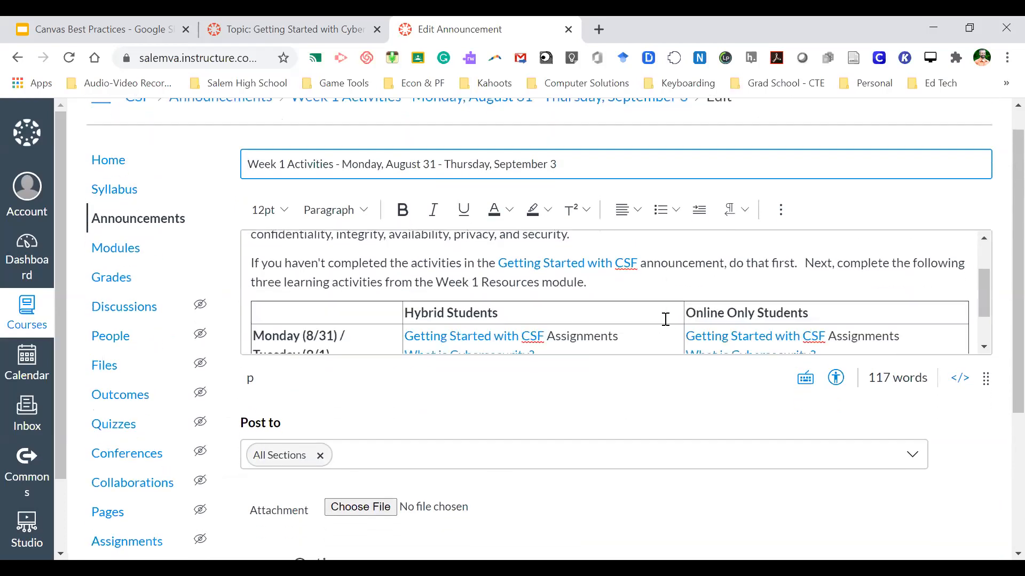
pyautogui.scroll(2, 666, 319)
pyautogui.scroll(3, 665, 319)
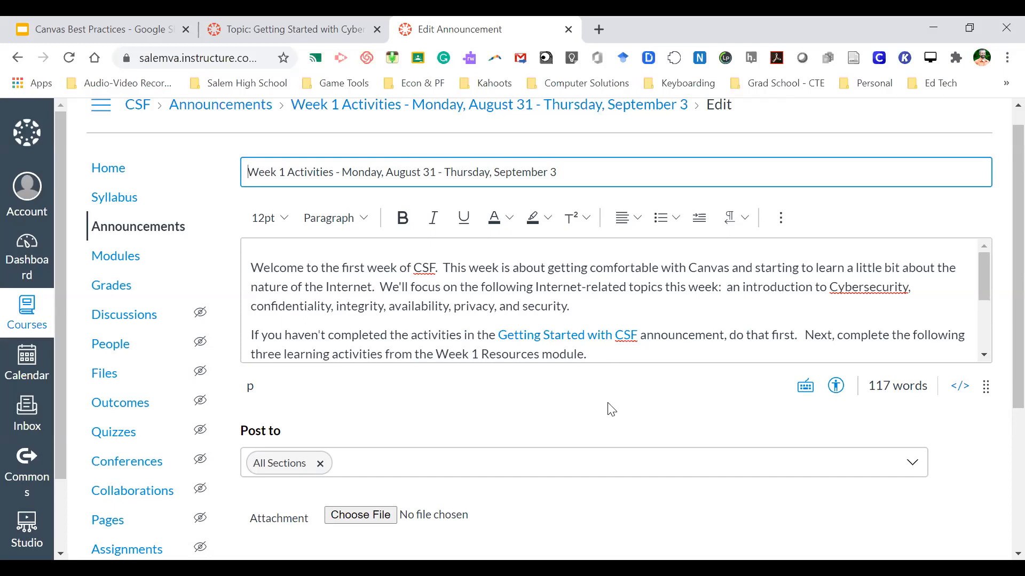
pyautogui.scroll(-2, 583, 403)
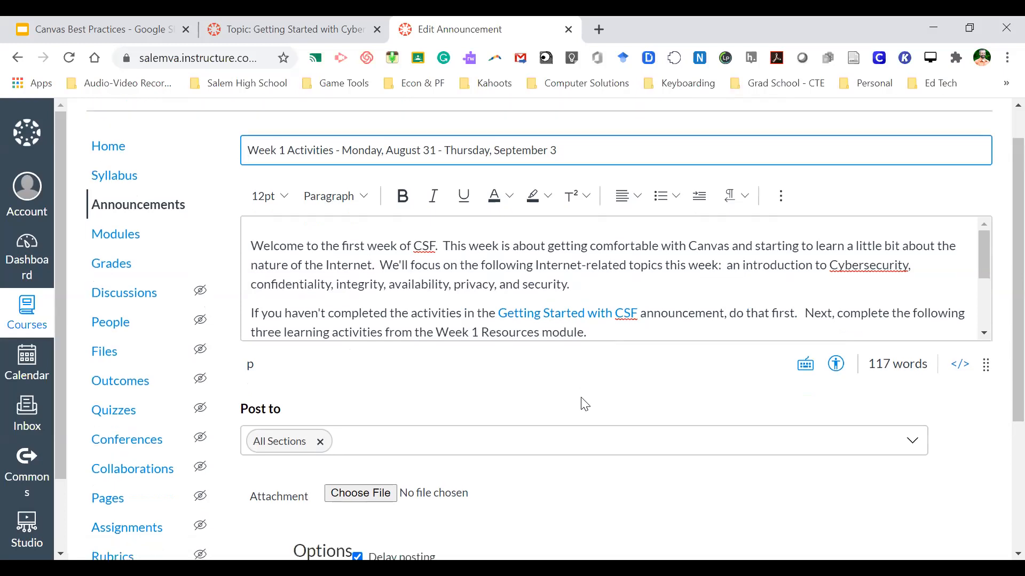
pyautogui.scroll(-2, 587, 404)
pyautogui.scroll(4, 629, 412)
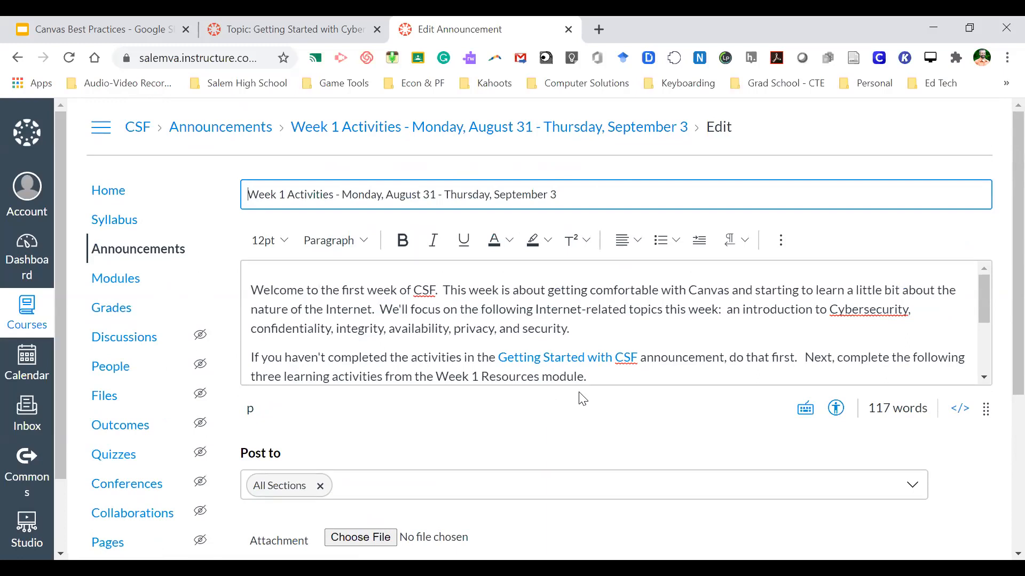
pyautogui.click(117, 198)
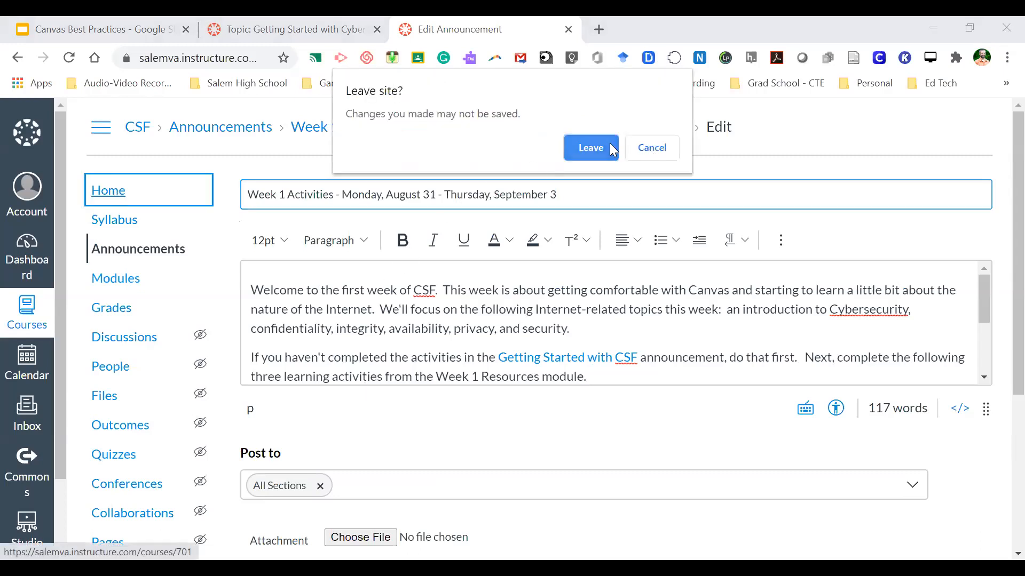
# - Discard the Week 1 edits and go back to the posted 'Getting Started with Cybersecurity' announcement
pyautogui.click(613, 150)
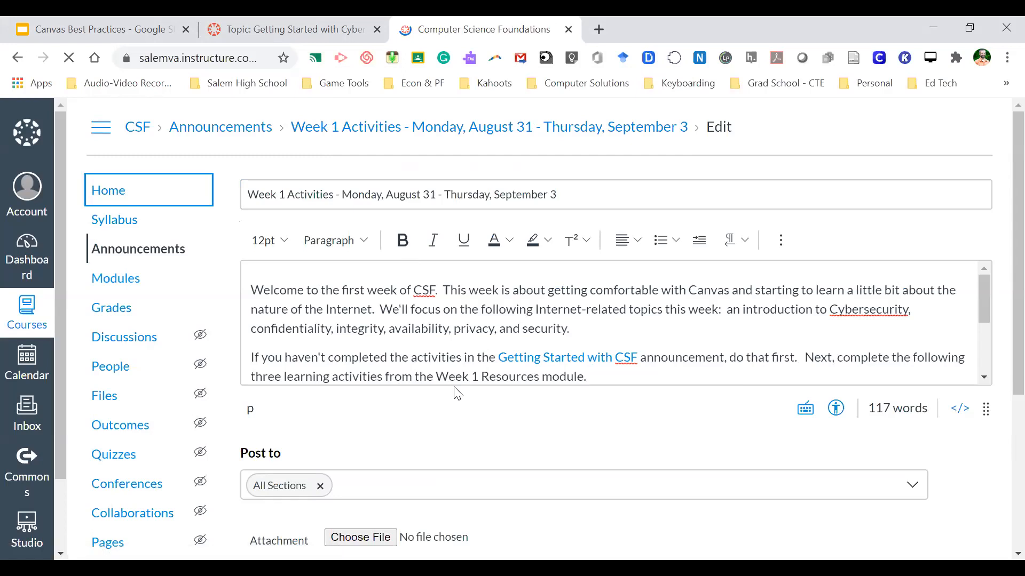
pyautogui.scroll(-5, 457, 394)
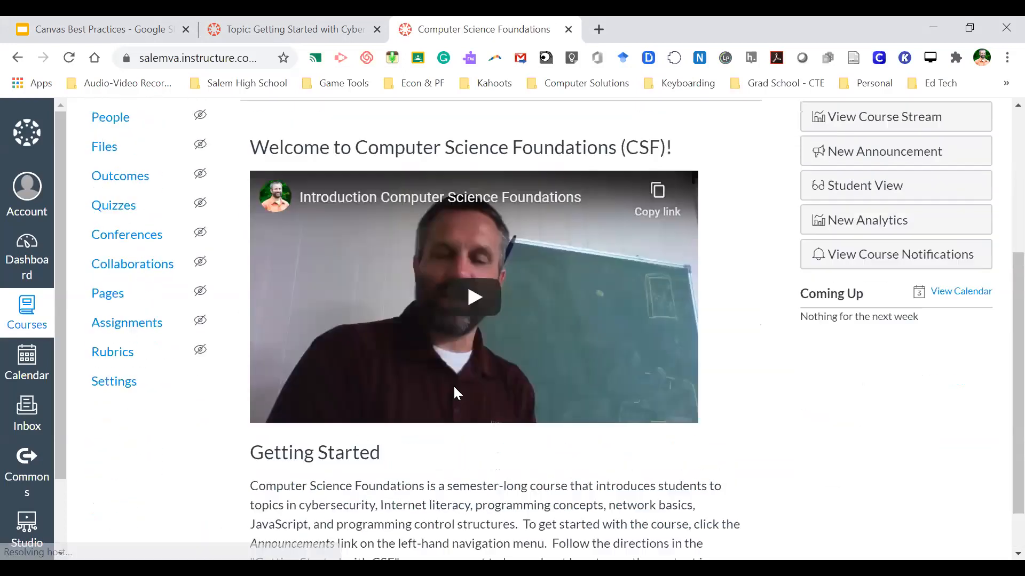
pyautogui.scroll(5, 454, 386)
pyautogui.click(304, 24)
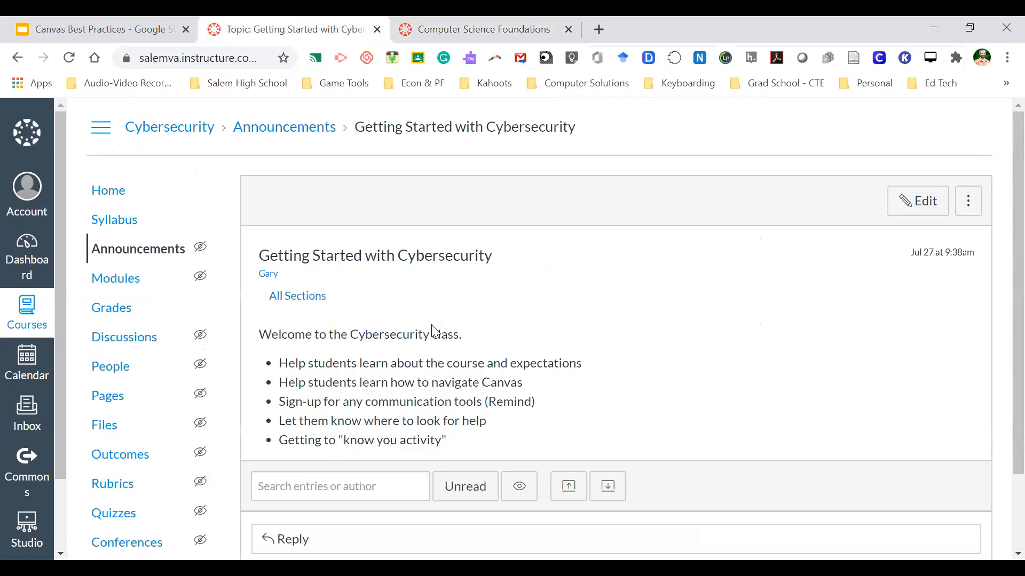
pyautogui.scroll(-1, 466, 380)
pyautogui.scroll(-1, 465, 380)
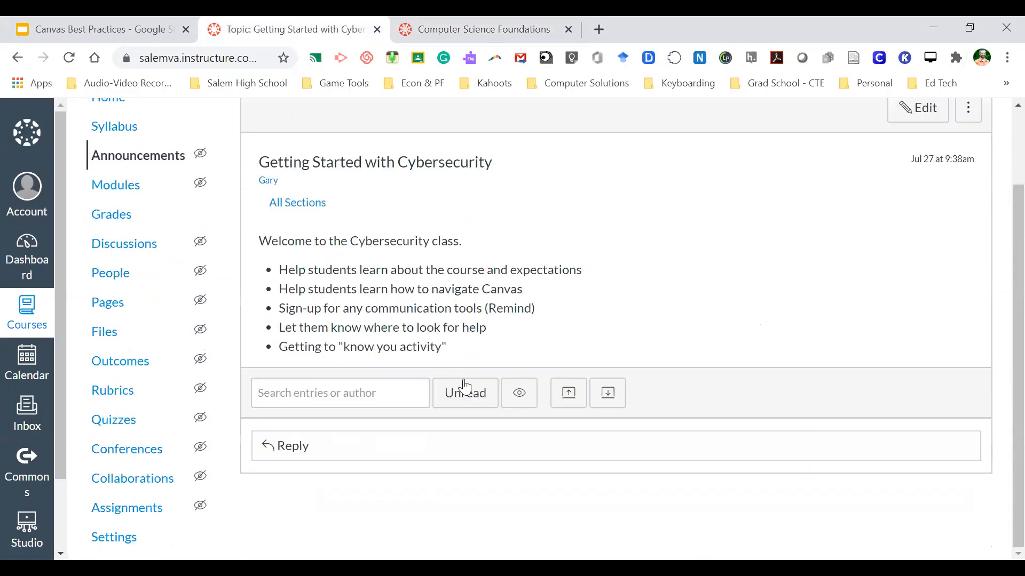
pyautogui.scroll(2, 459, 392)
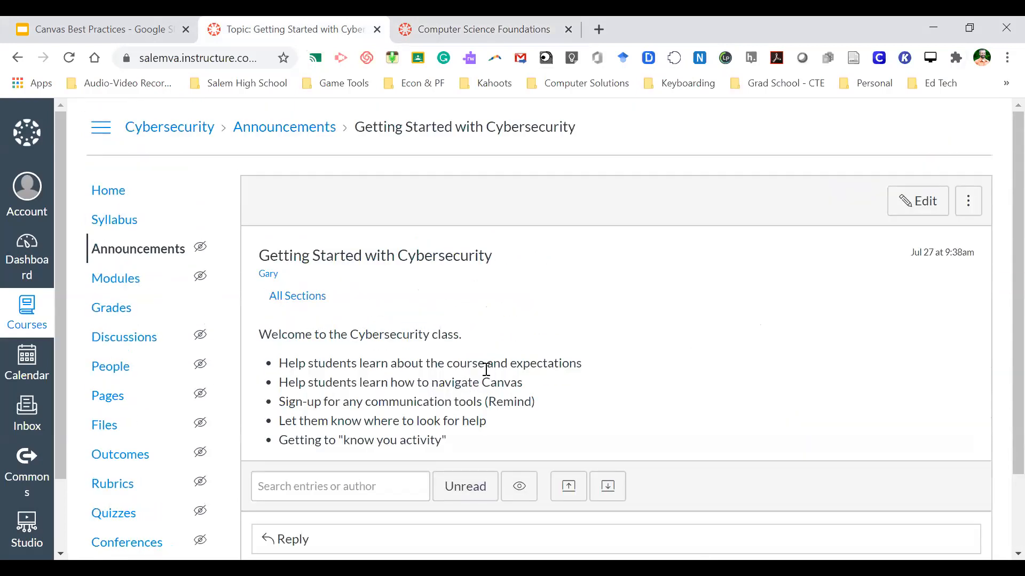
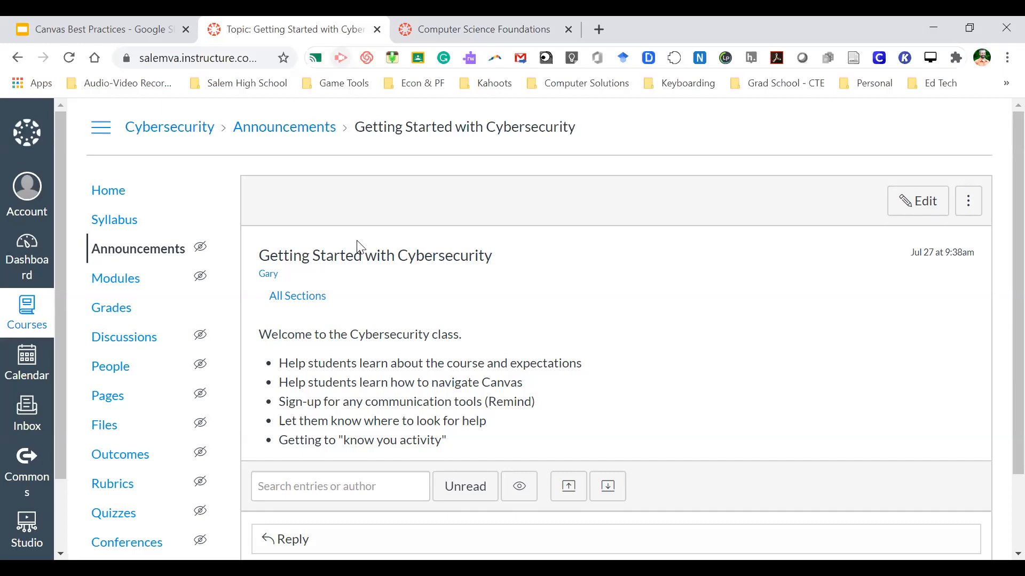
# - Glance at the Computer Science Foundations tab, then return to the Cybersecurity announcement
pyautogui.hotkey('ctrl', 'Tab')
pyautogui.click(297, 24)
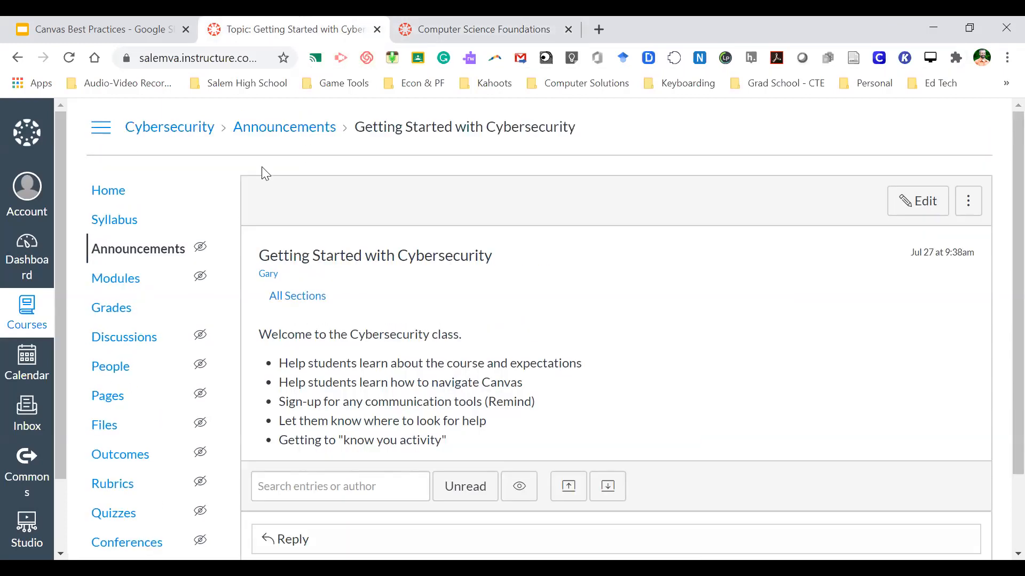
pyautogui.scroll(-2, 395, 304)
pyautogui.scroll(2, 395, 366)
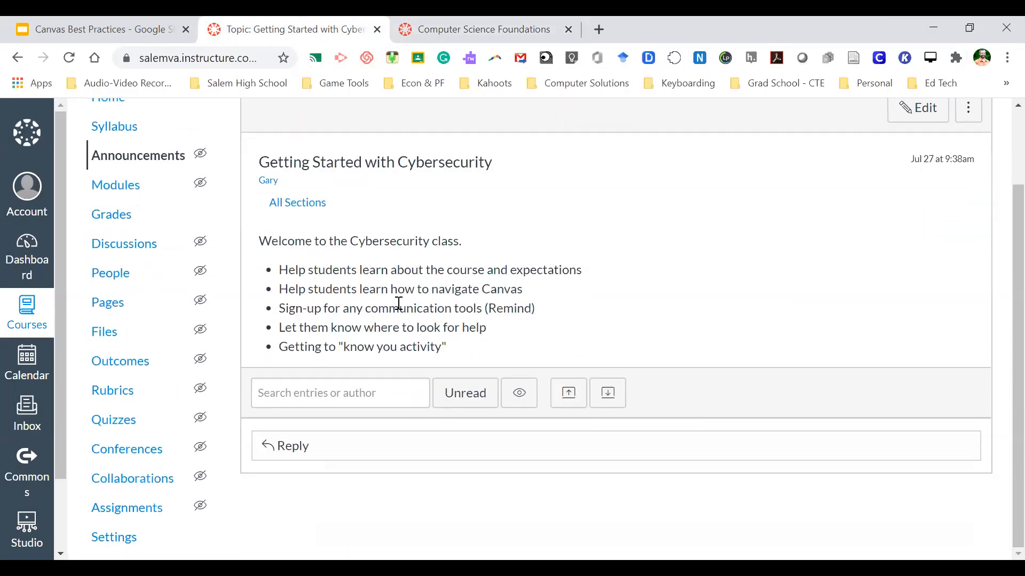
# - Go to the Foundations of Cybersecurity home page and scroll through it
pyautogui.click(111, 195)
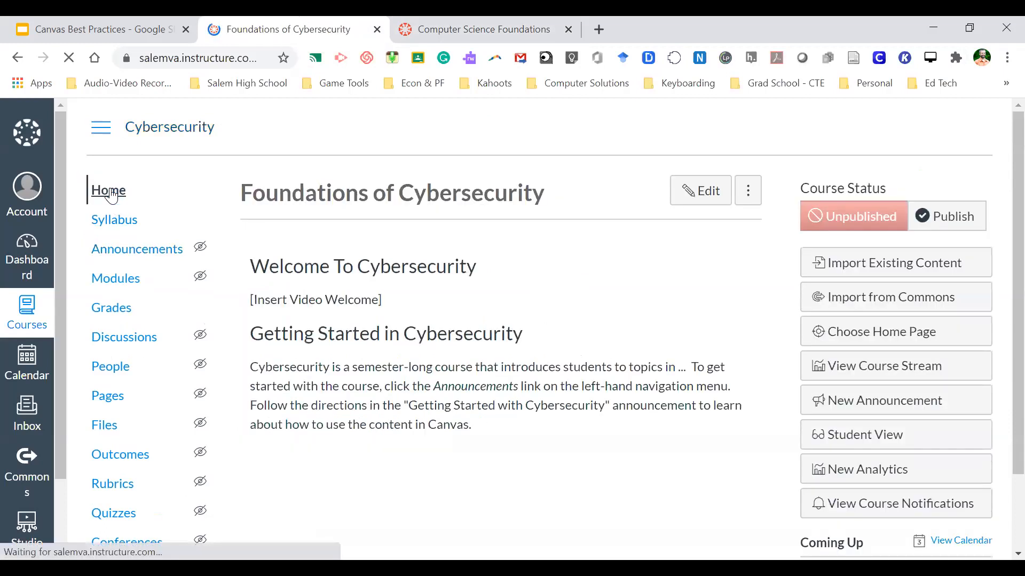
pyautogui.moveTo(201, 254)
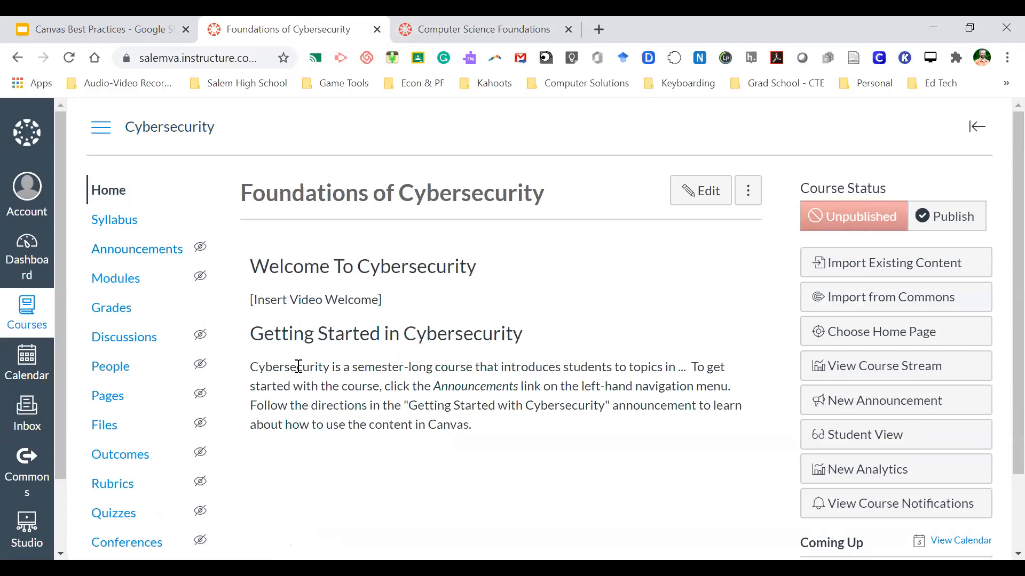
pyautogui.scroll(-3, 298, 367)
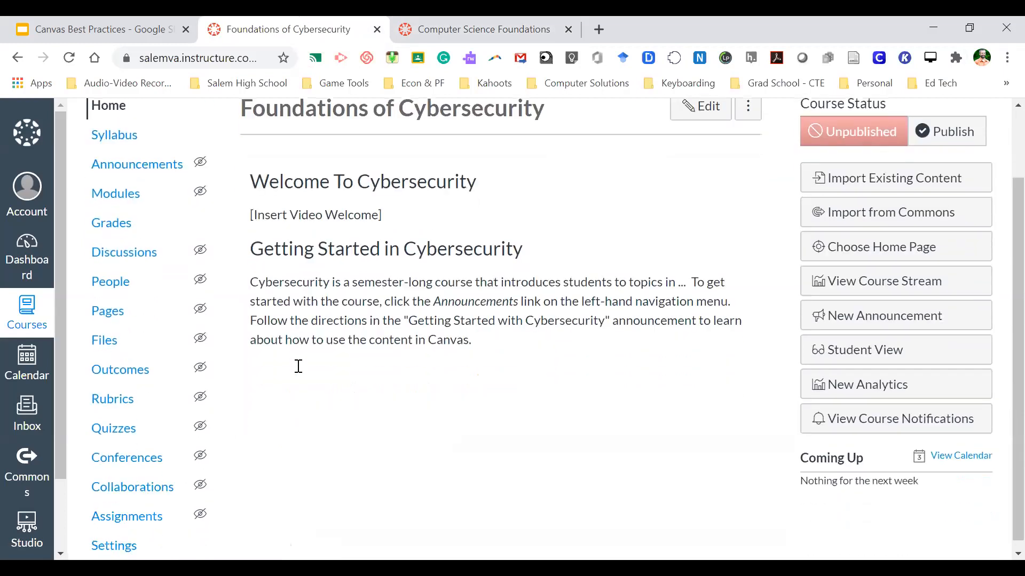
pyautogui.scroll(3, 296, 367)
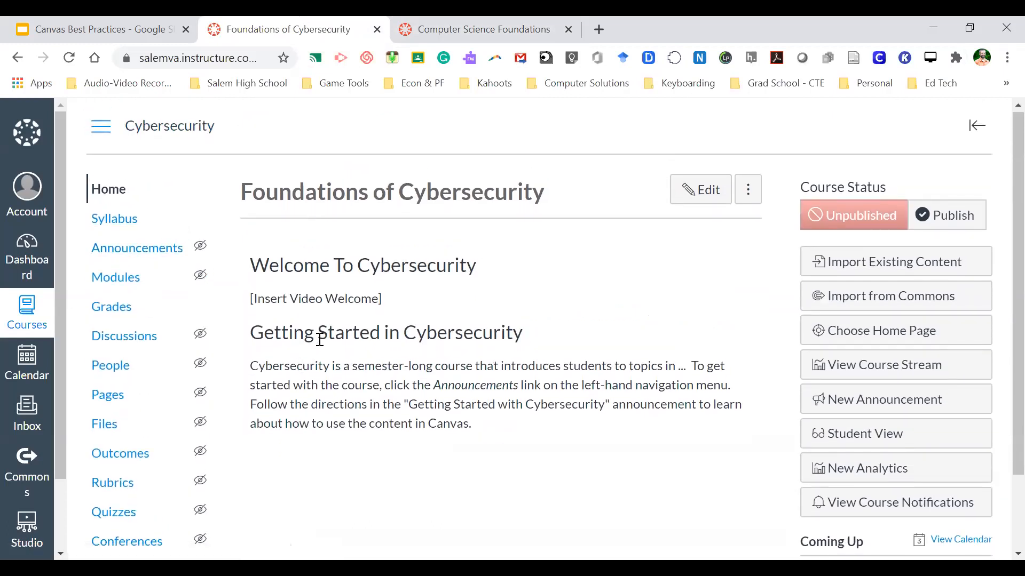
pyautogui.scroll(-3, 320, 342)
# - Open the Cybersecurity Settings Course Details tab and review the unpublished course's form
pyautogui.click(109, 538)
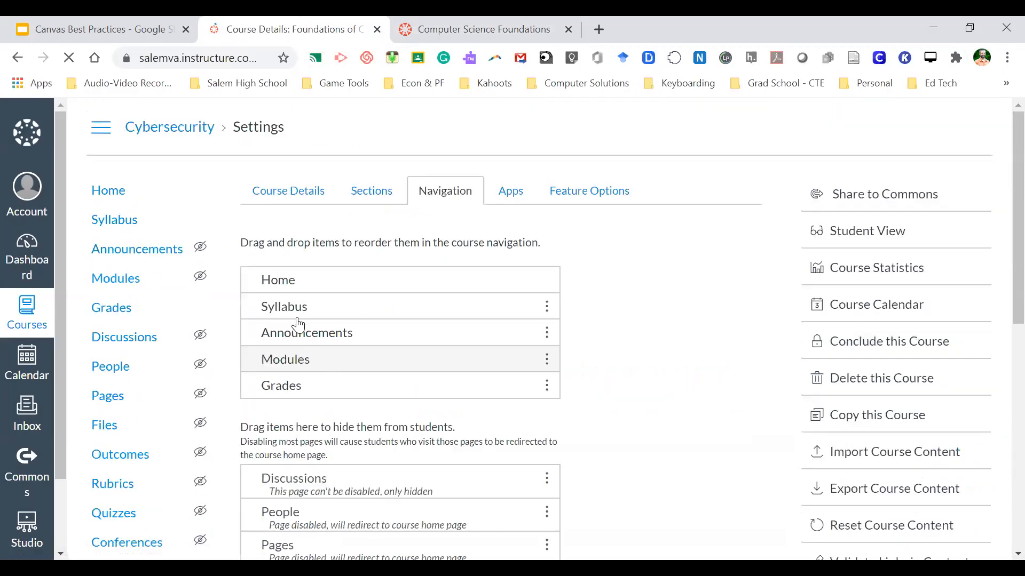
pyautogui.click(297, 194)
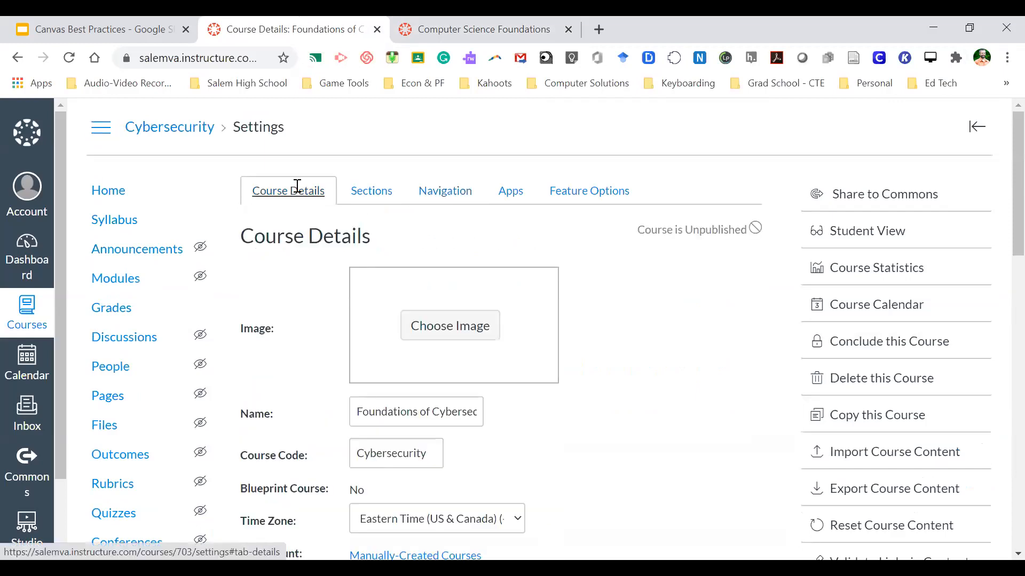
pyautogui.scroll(-15, 325, 341)
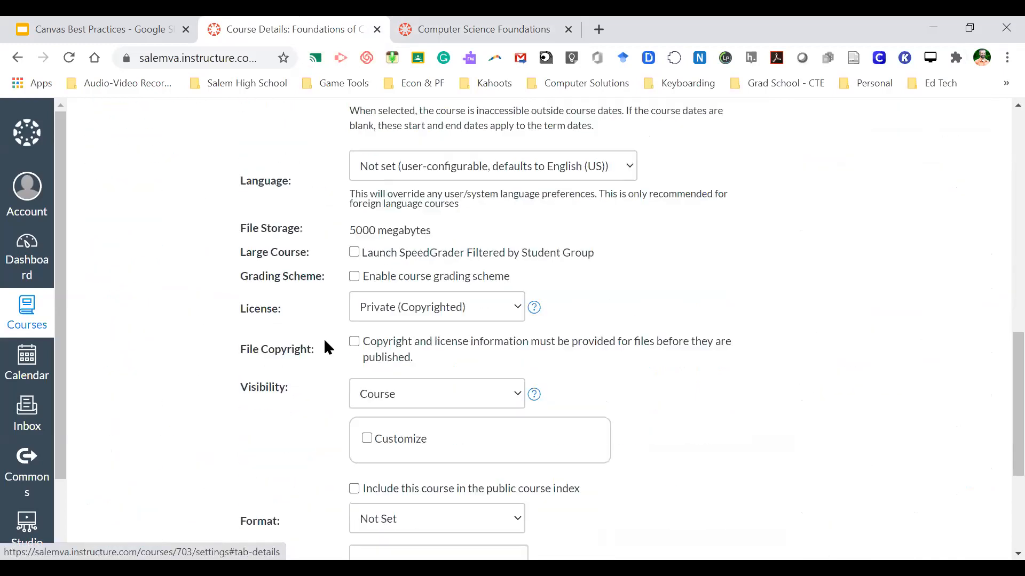
pyautogui.scroll(10, 267, 325)
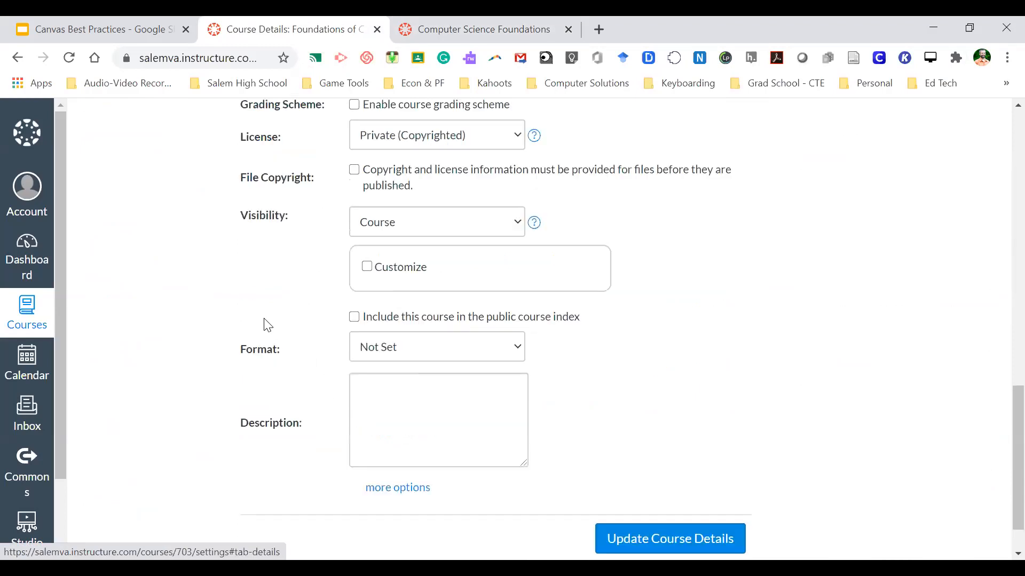
pyautogui.scroll(1, 267, 325)
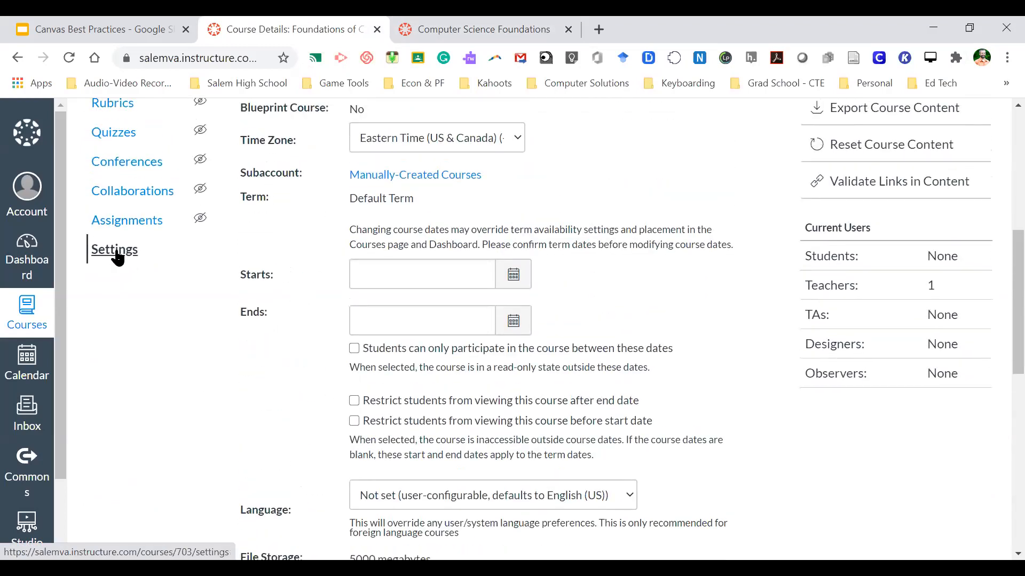
pyautogui.scroll(7, 327, 274)
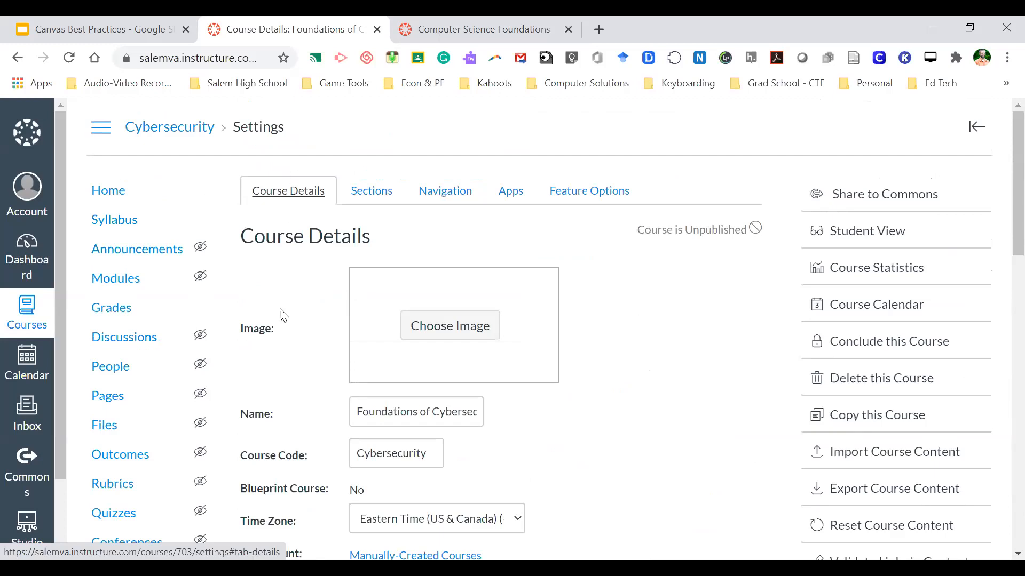
pyautogui.scroll(-15, 282, 313)
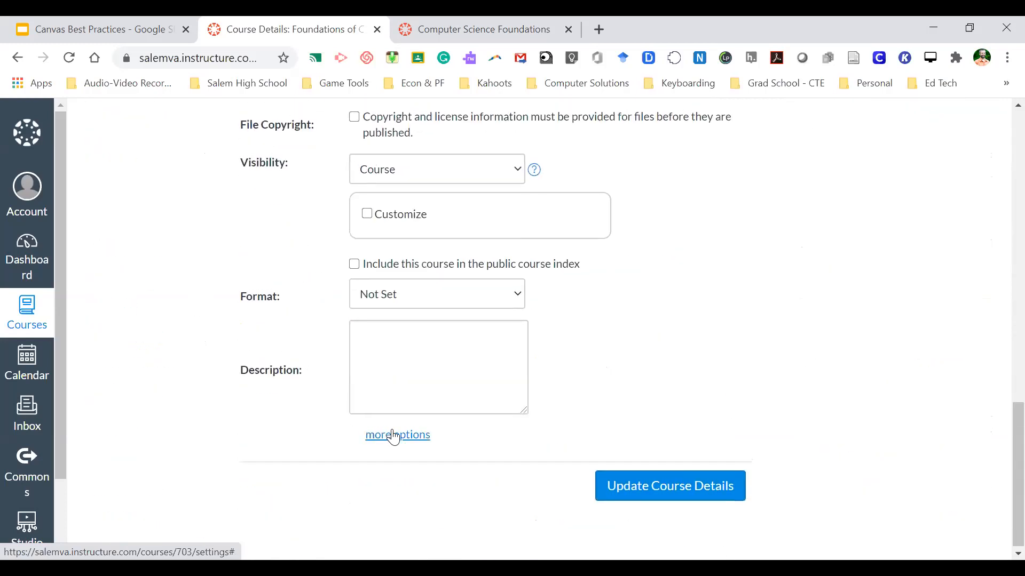
# - Reveal more course options and enable Show recent announcements on Course home page
pyautogui.click(393, 435)
pyautogui.scroll(-4, 277, 382)
pyautogui.scroll(-1, 277, 377)
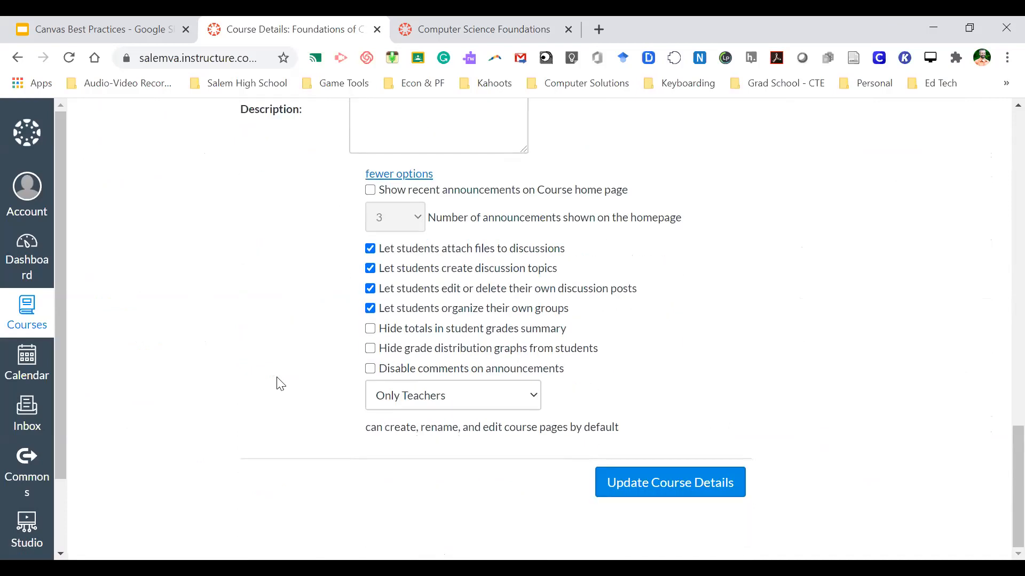
pyautogui.scroll(1, 306, 306)
pyautogui.scroll(-1, 306, 306)
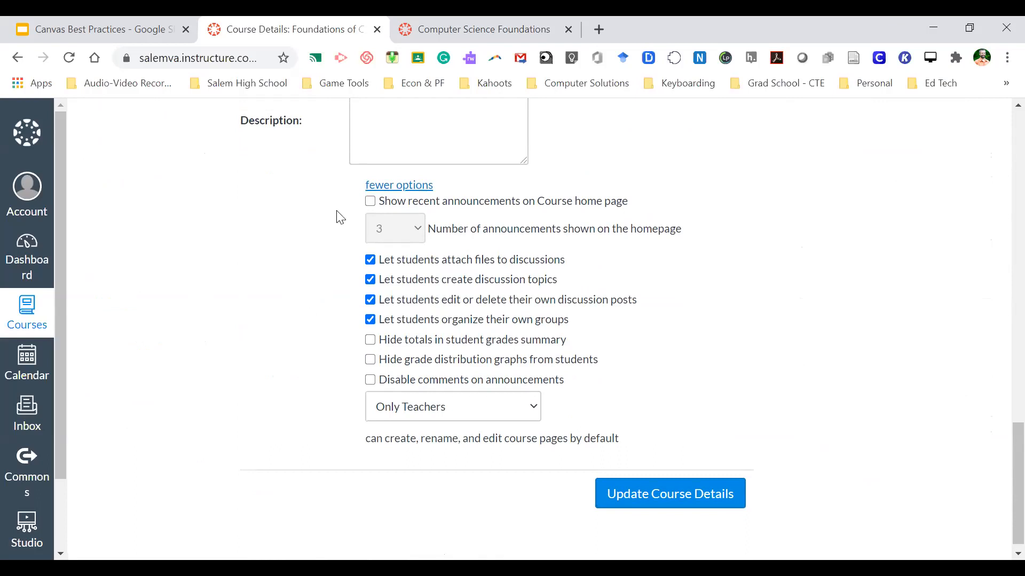
pyautogui.click(371, 203)
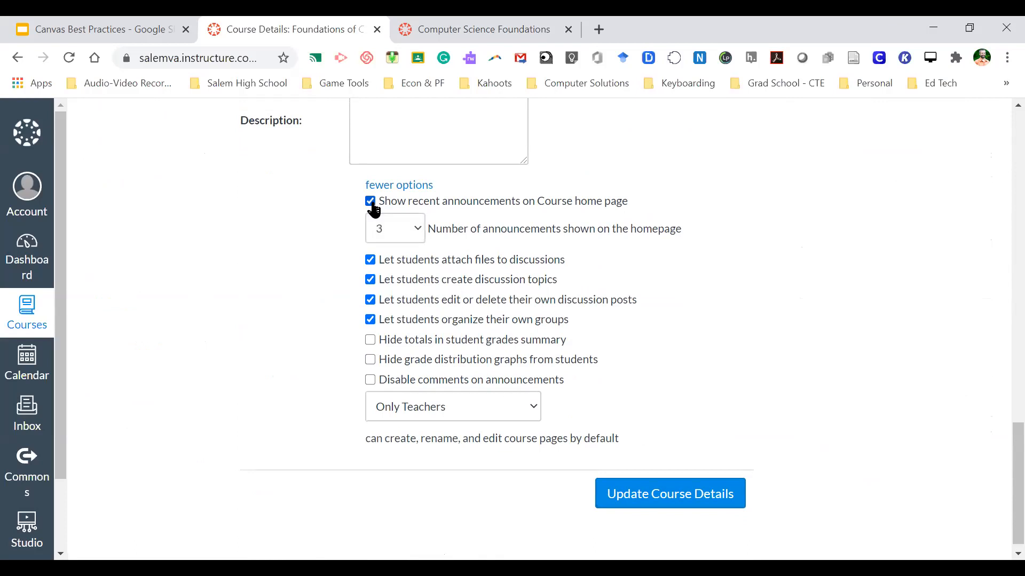
# - Set Number of announcements to 2, checking against the Computer Science Foundations home page
pyautogui.click(458, 27)
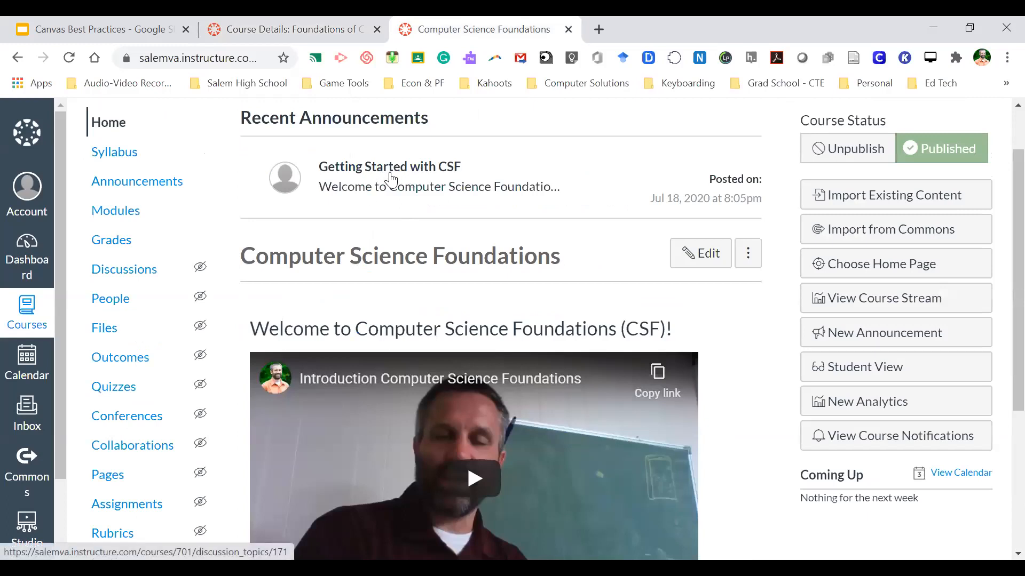
pyautogui.click(314, 19)
pyautogui.click(411, 236)
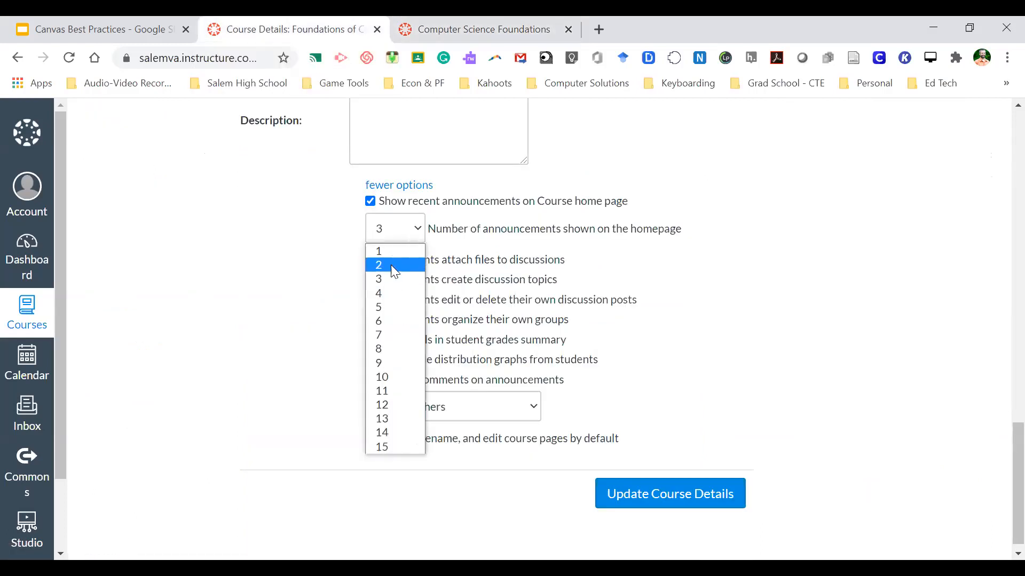
pyautogui.click(391, 265)
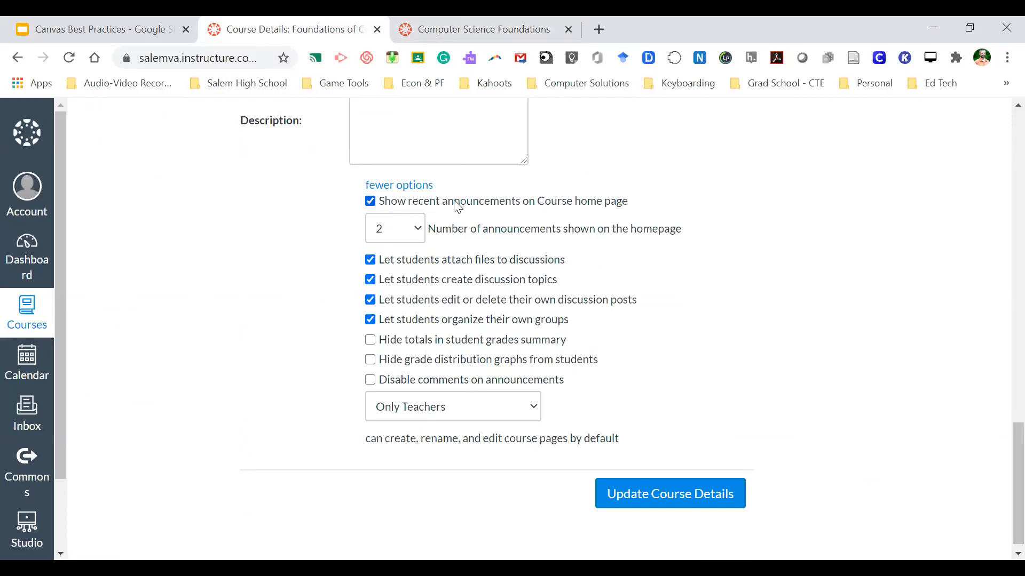
pyautogui.click(450, 23)
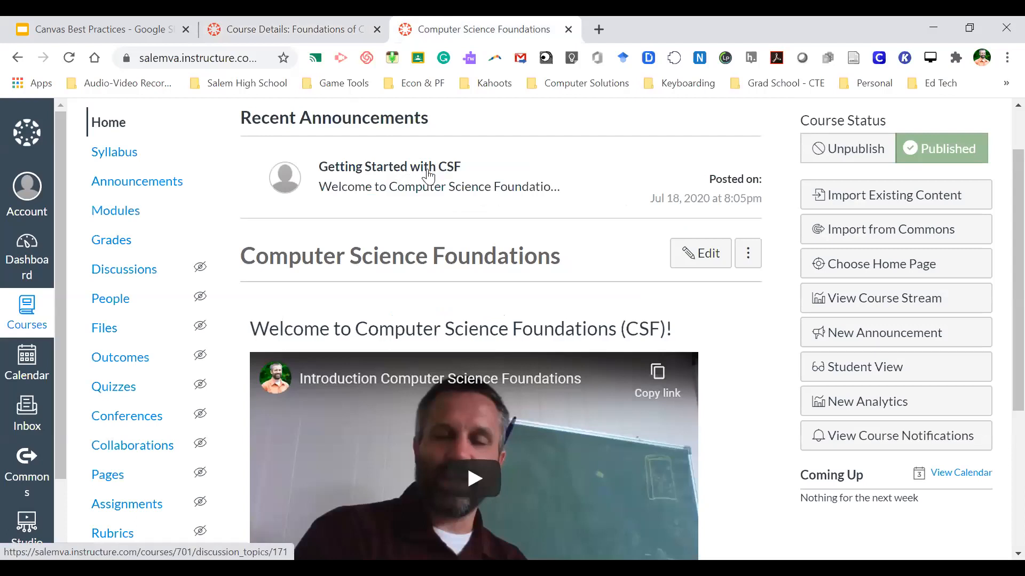
pyautogui.click(322, 24)
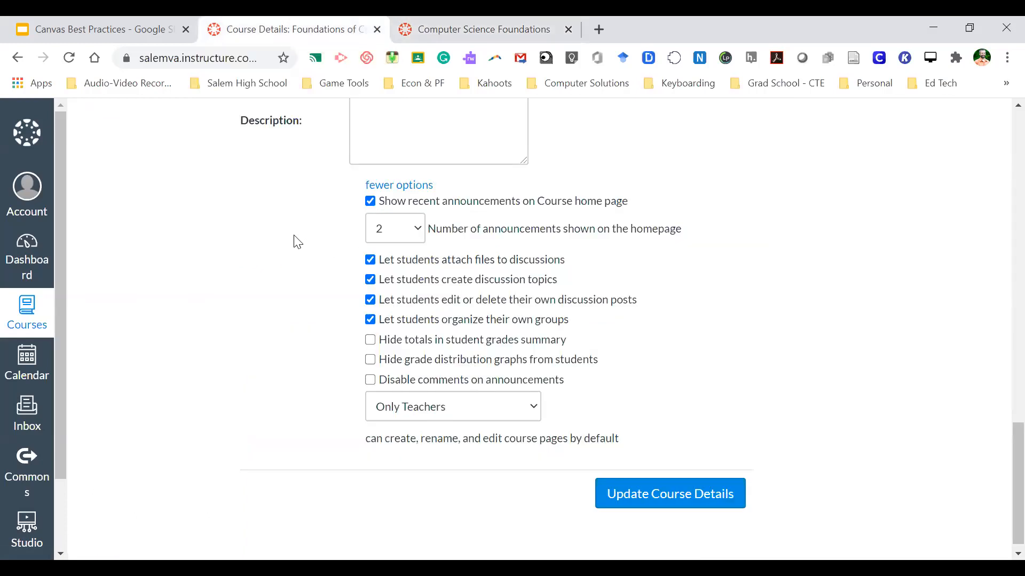
# - Hide grade totals and distribution graphs, disable announcement comments, and save course details
pyautogui.scroll(-1, 296, 241)
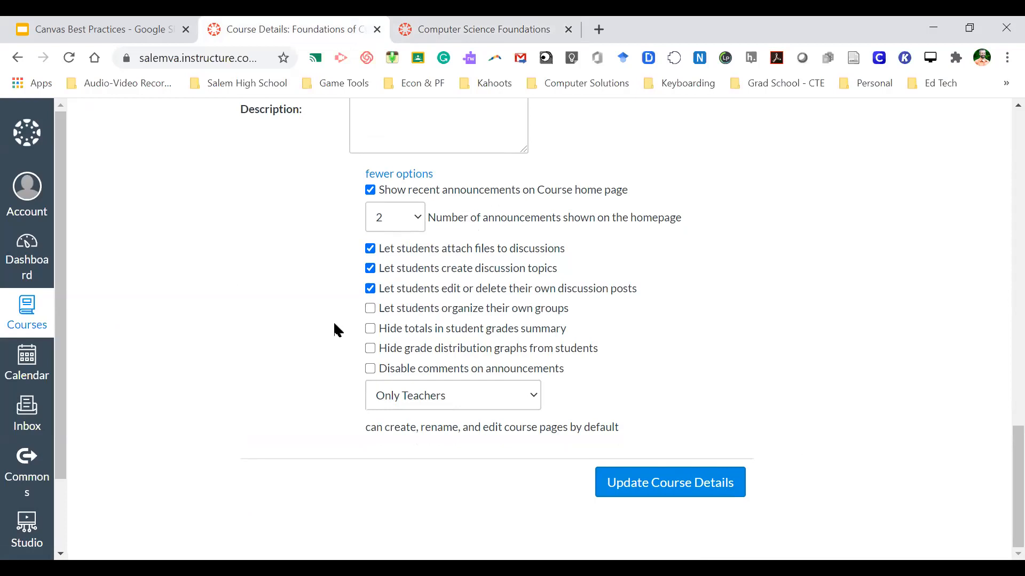
pyautogui.click(371, 331)
pyautogui.click(372, 351)
pyautogui.click(372, 375)
pyautogui.click(662, 486)
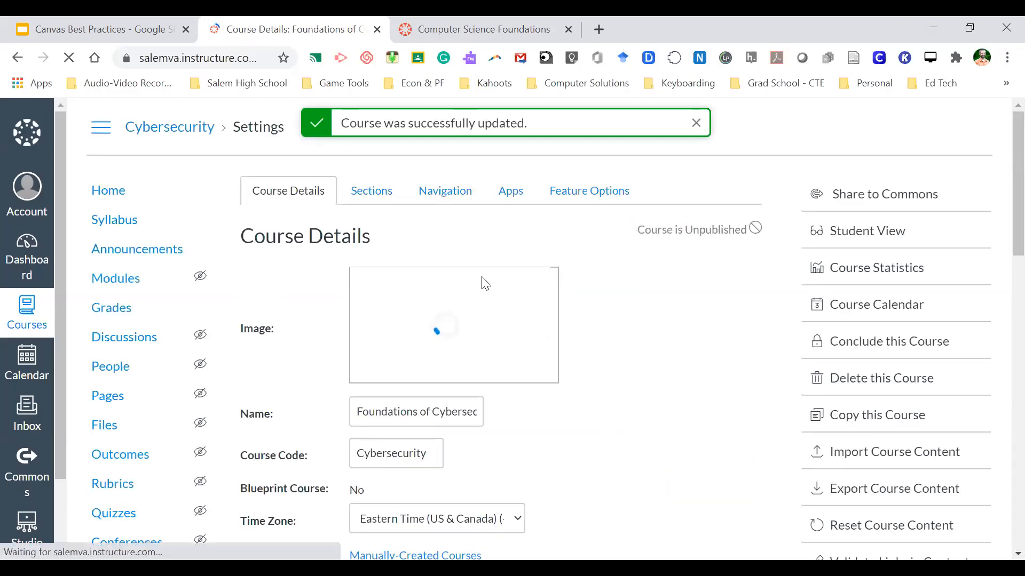
# - Check the 'Getting Started with Cybersecurity' recent announcement on the home page against Computer Science Foundations
pyautogui.click(122, 199)
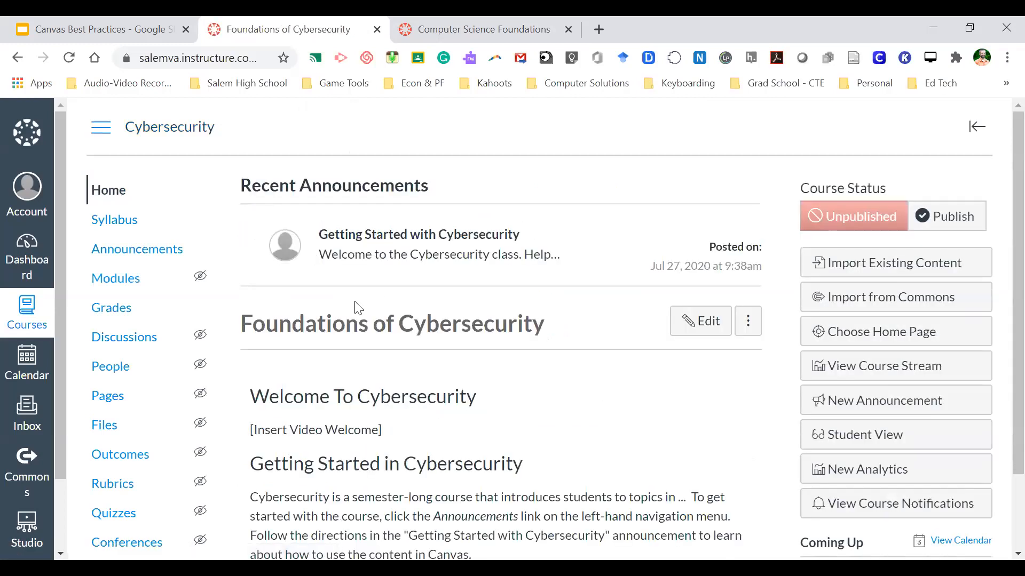
pyautogui.scroll(-2, 376, 372)
pyautogui.scroll(2, 378, 373)
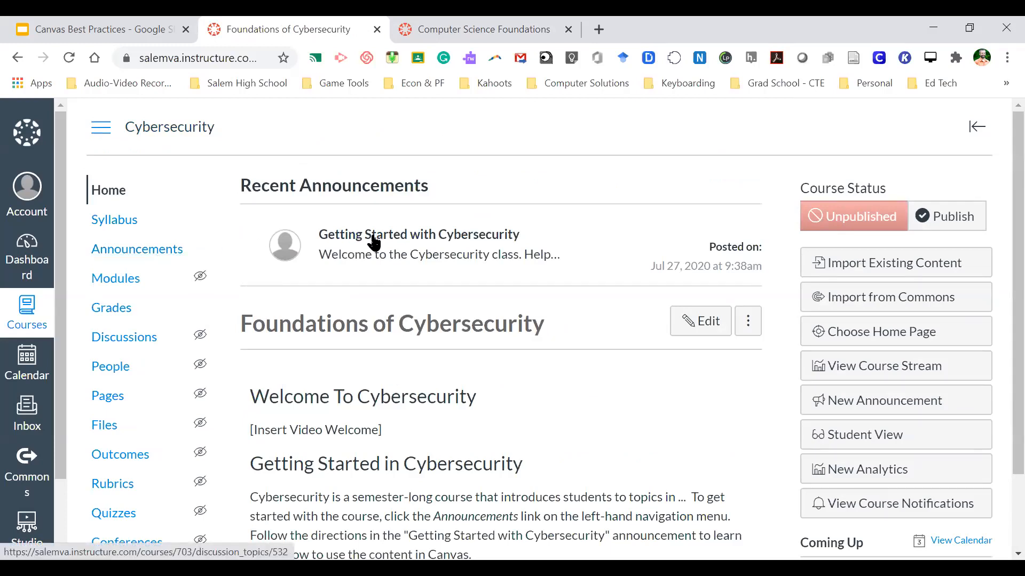
pyautogui.scroll(-2, 374, 242)
pyautogui.scroll(2, 380, 241)
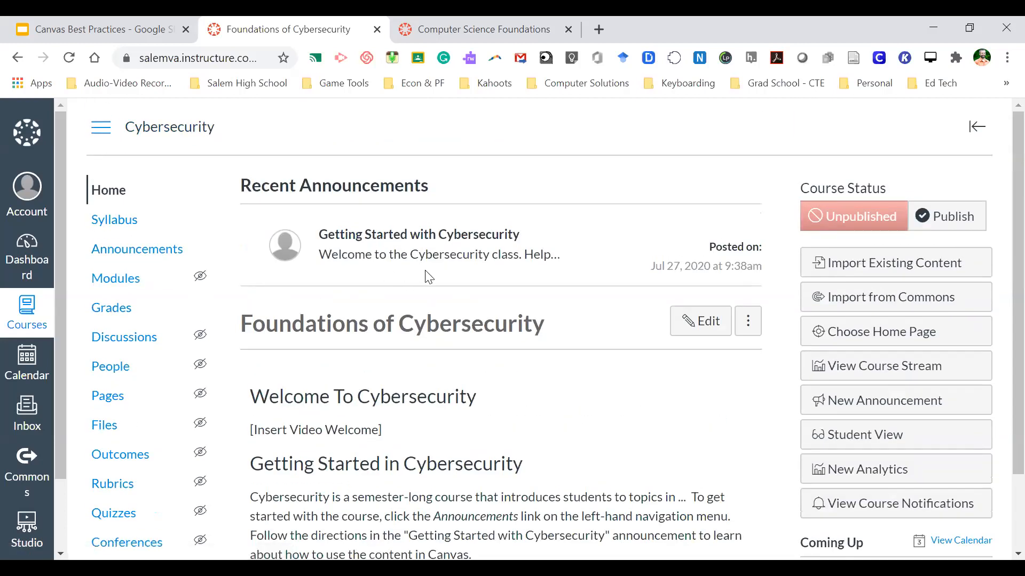
pyautogui.scroll(-2, 427, 276)
pyautogui.scroll(2, 427, 276)
pyautogui.scroll(-1, 427, 276)
pyautogui.scroll(-2, 427, 276)
pyautogui.scroll(3, 425, 277)
pyautogui.click(458, 28)
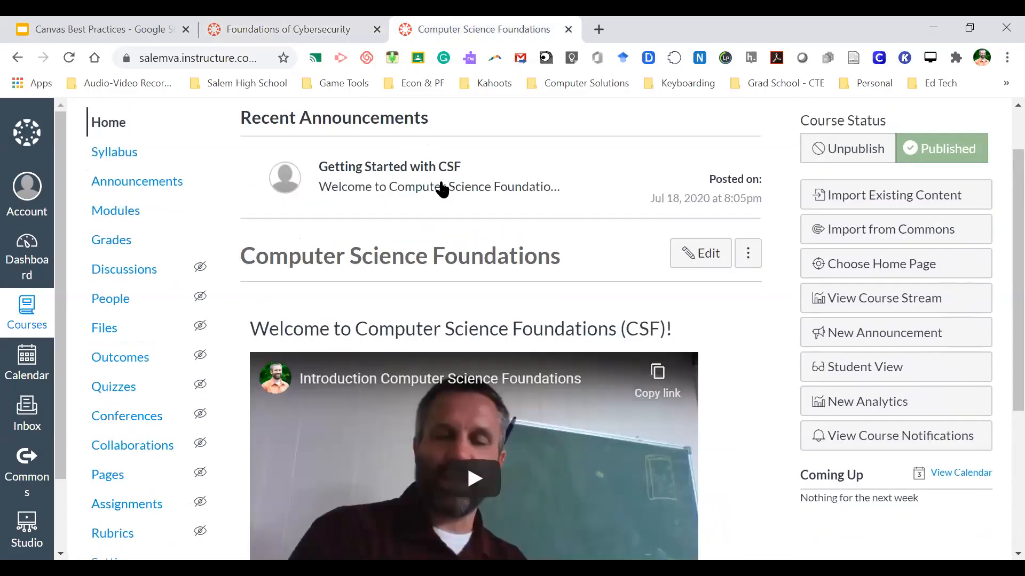
pyautogui.click(284, 27)
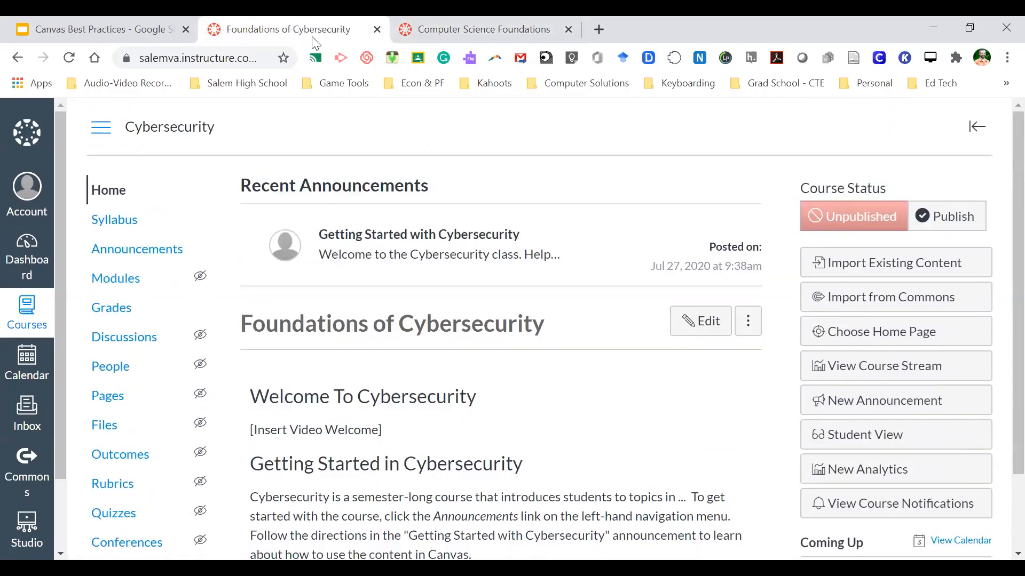
# - Open the Cybersecurity syllabus and highlight its default introduction text to review it
pyautogui.click(124, 219)
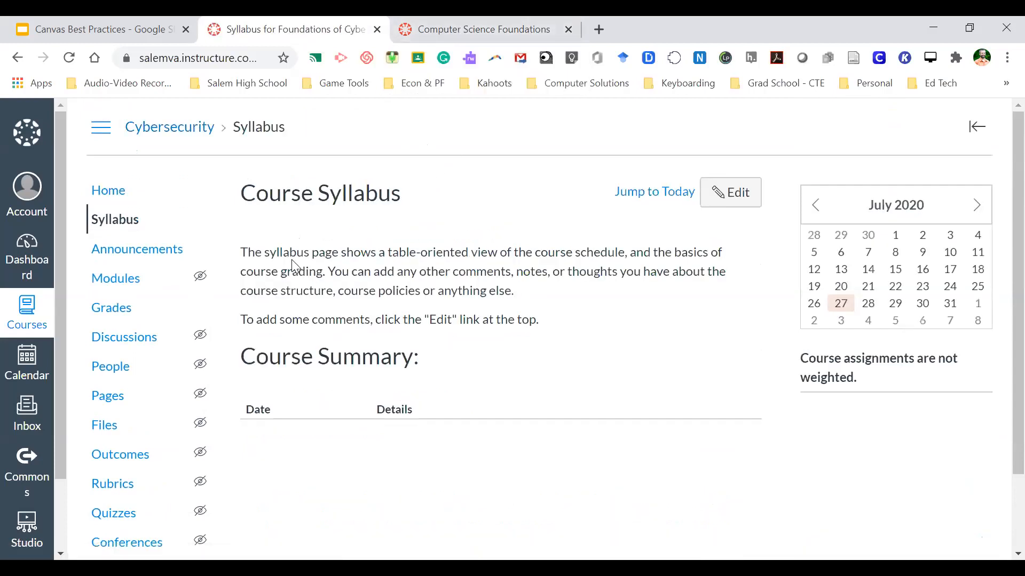
pyautogui.moveTo(247, 183); pyautogui.dragTo(561, 314)
pyautogui.click(562, 315)
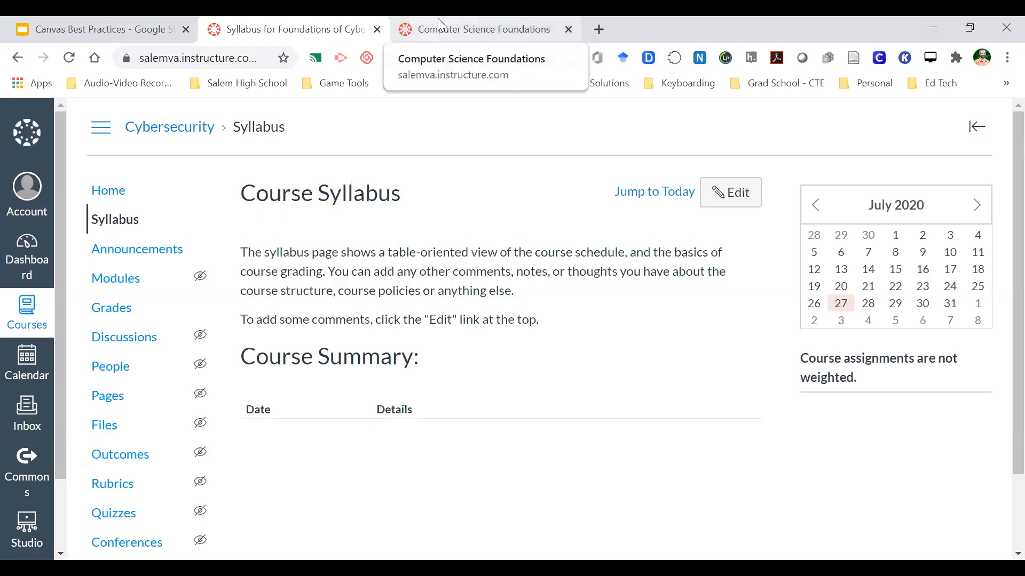
# - Open the Computer Science Foundations syllabus and read through its About This Course section
pyautogui.click(731, 192)
pyautogui.click(507, 21)
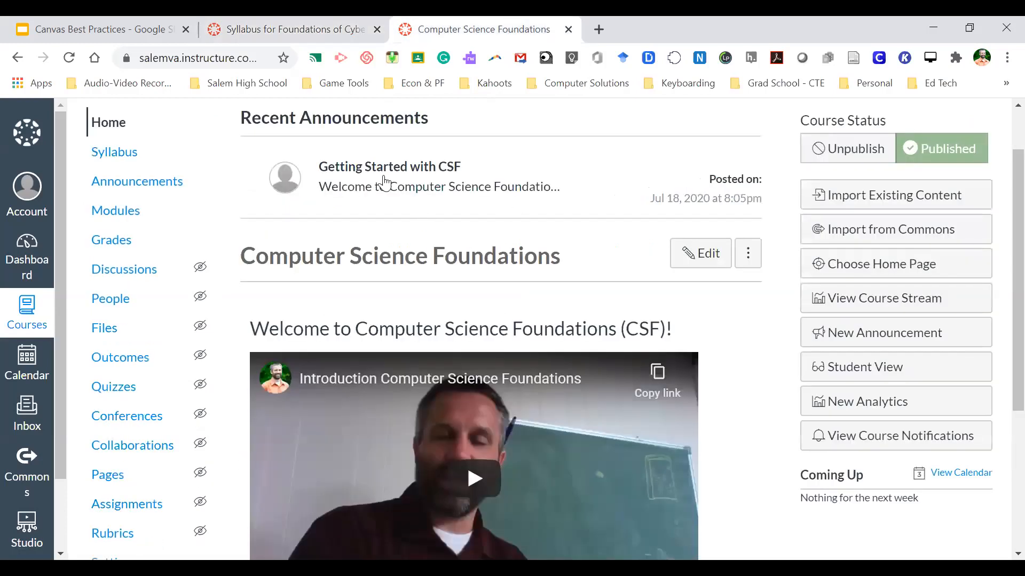
pyautogui.click(128, 155)
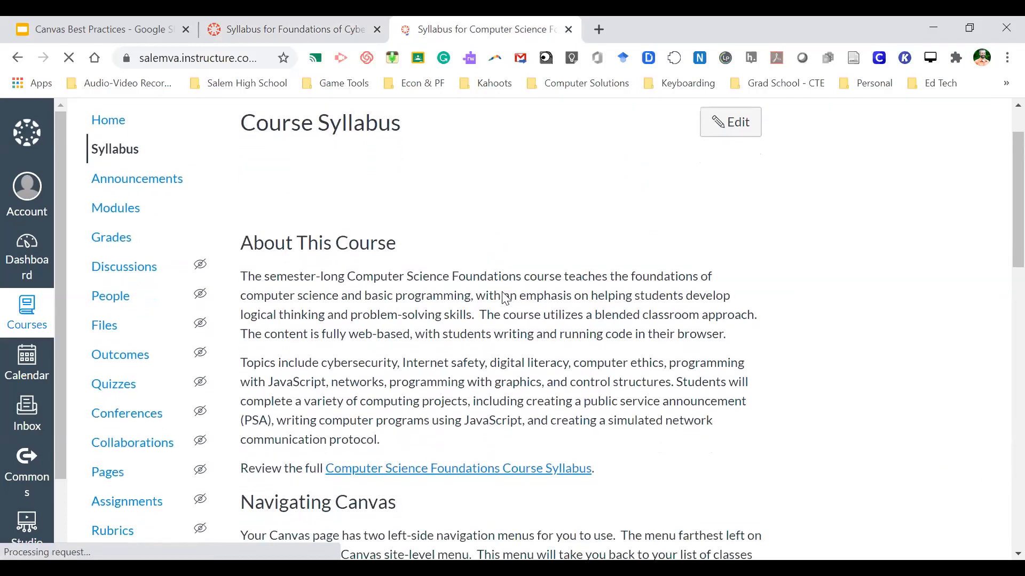
pyautogui.scroll(-2, 501, 293)
pyautogui.scroll(2, 451, 265)
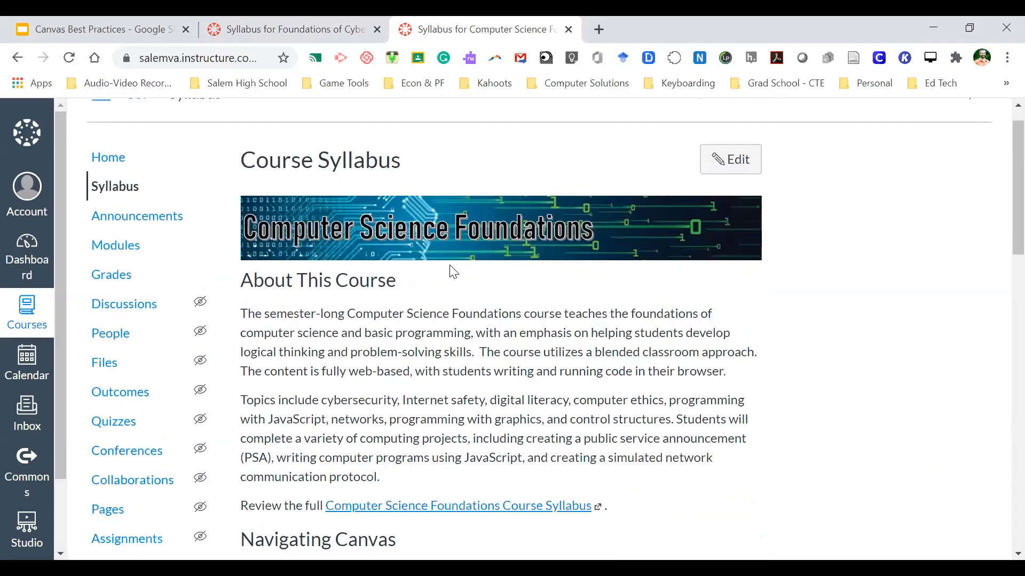
pyautogui.scroll(-1, 451, 267)
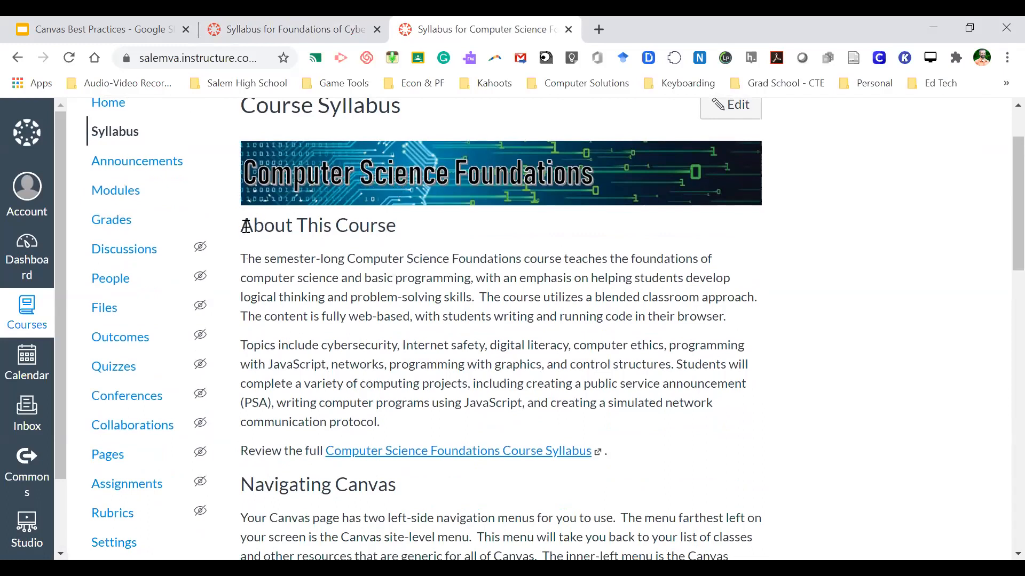
pyautogui.moveTo(241, 224); pyautogui.dragTo(400, 346)
pyautogui.click(448, 368)
pyautogui.scroll(-1, 406, 347)
pyautogui.scroll(-1, 406, 347)
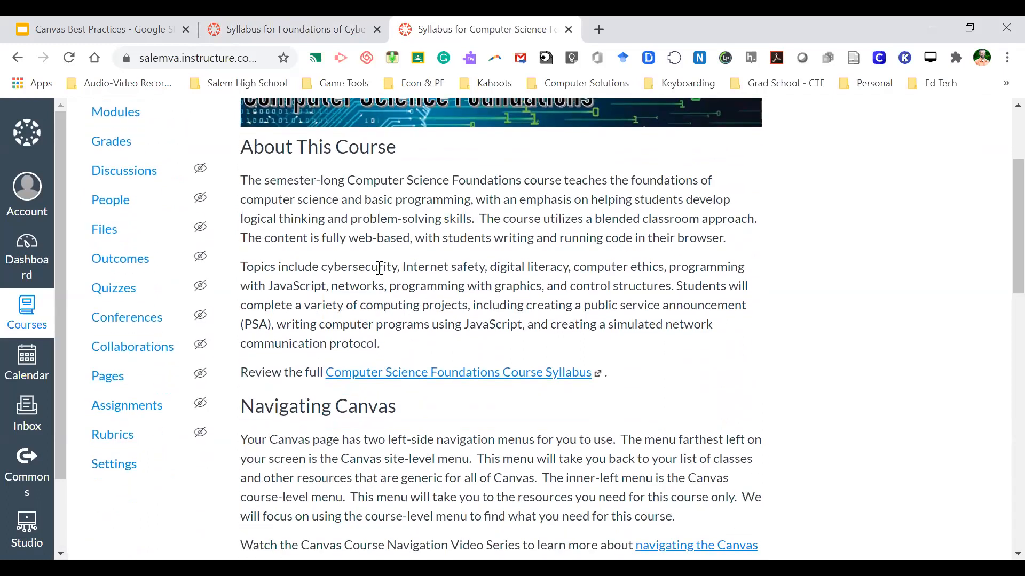
# - Open the CSF_Syllabus202021 Google Doc from the syllabus link and dismiss the Grammarly popup
pyautogui.click(455, 373)
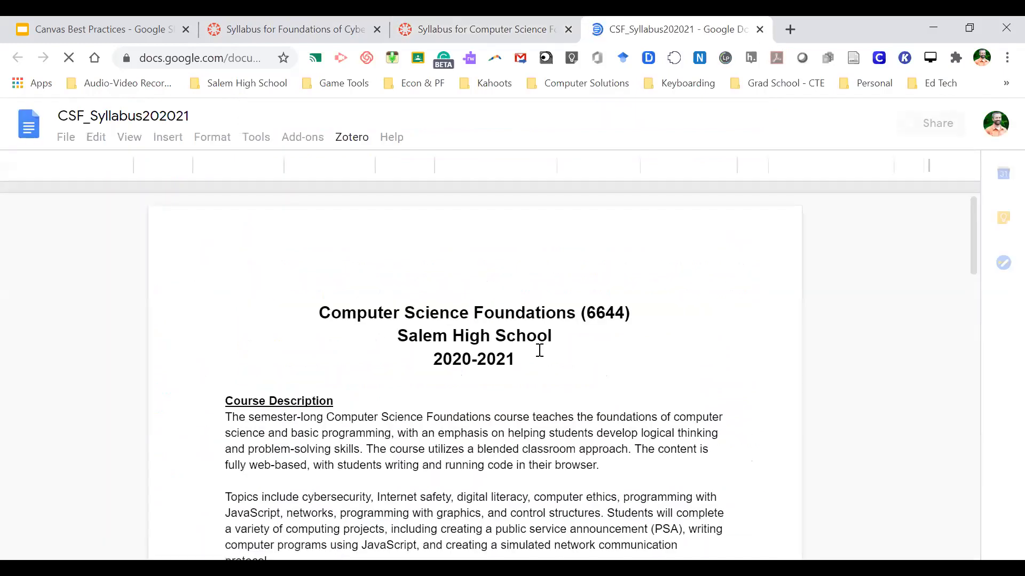
pyautogui.scroll(-3, 539, 348)
pyautogui.scroll(-7, 540, 349)
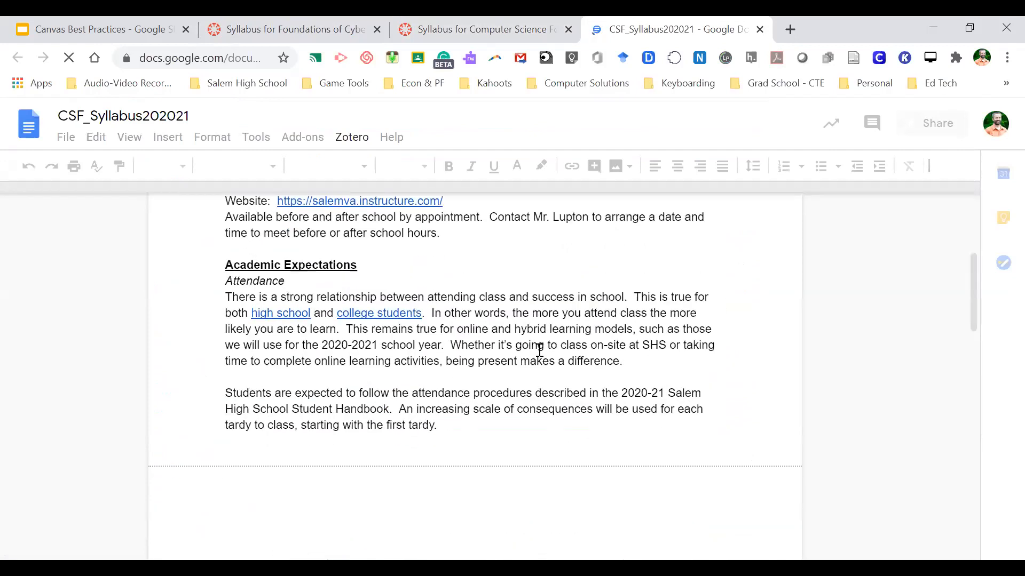
pyautogui.scroll(-1, 540, 349)
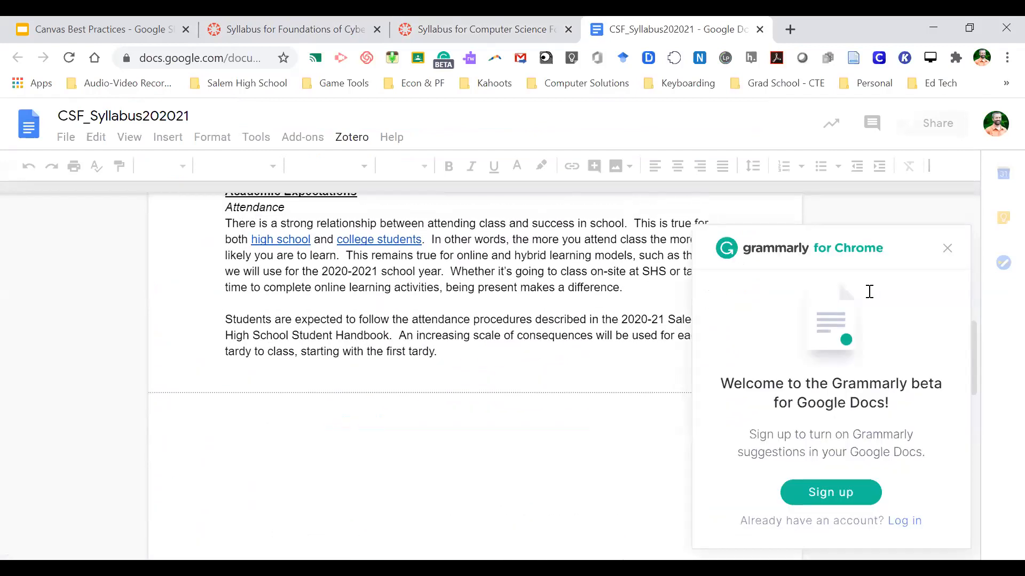
pyautogui.click(947, 248)
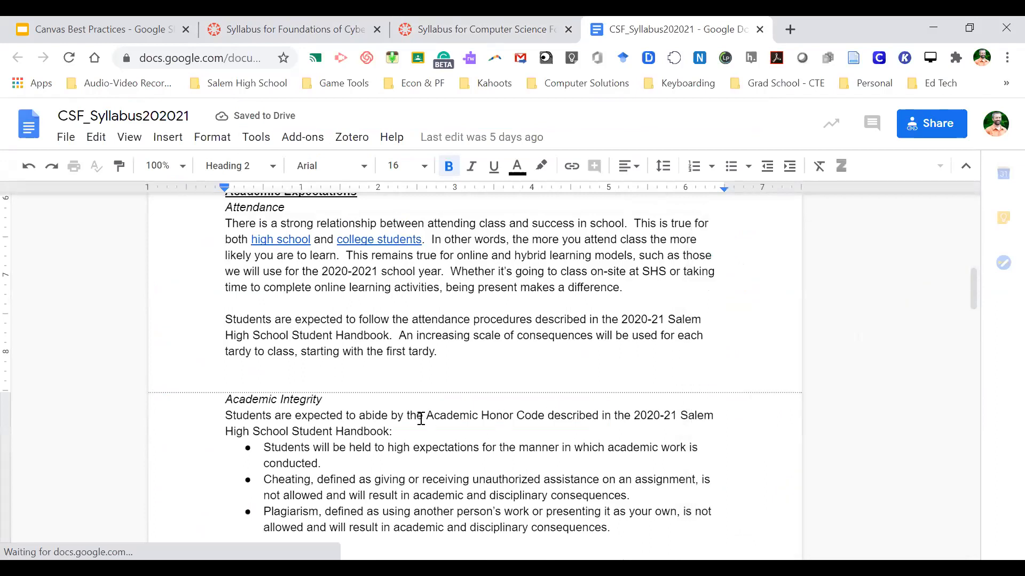
# - Scroll the reference syllabus down to its Classroom Procedures section
pyautogui.scroll(-4, 421, 418)
pyautogui.scroll(-4, 421, 418)
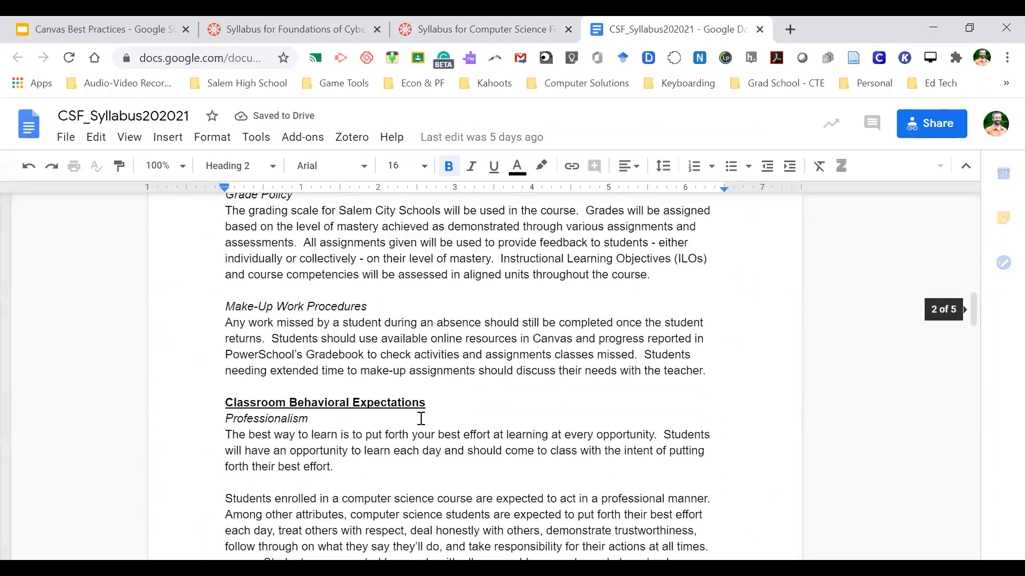
pyautogui.scroll(-4, 421, 418)
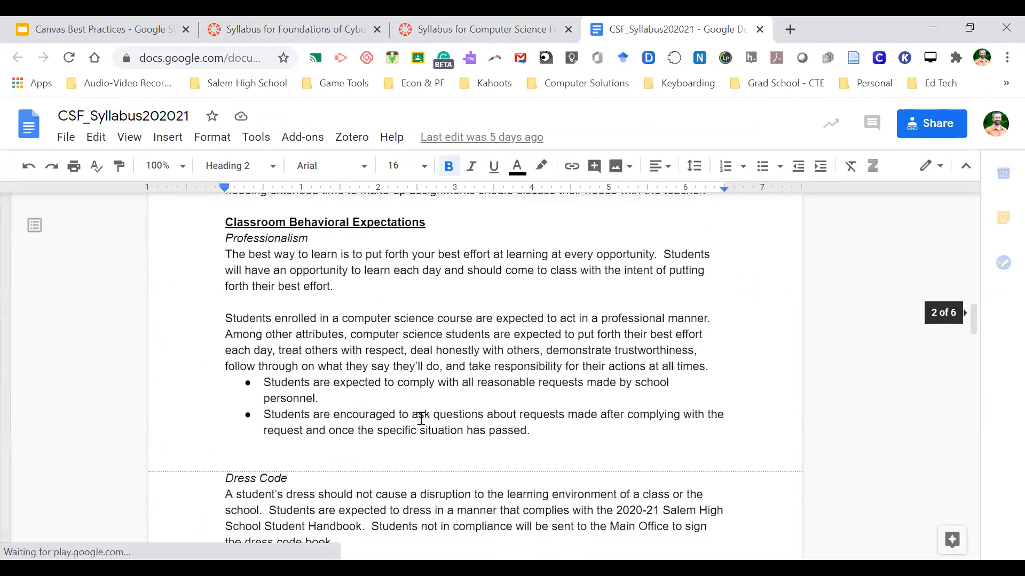
pyautogui.scroll(-4, 421, 419)
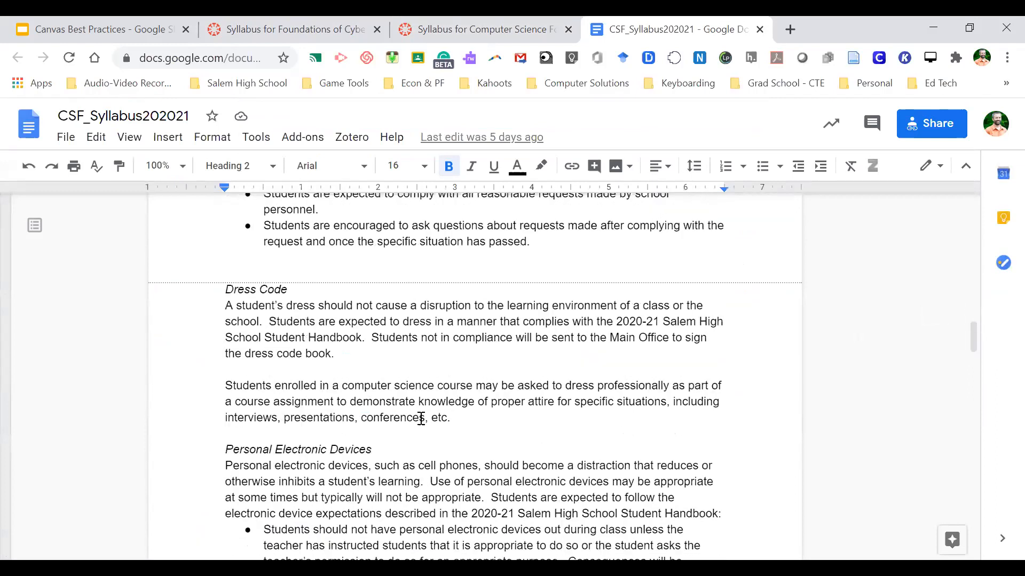
pyautogui.scroll(-2, 421, 418)
pyautogui.scroll(-5, 421, 418)
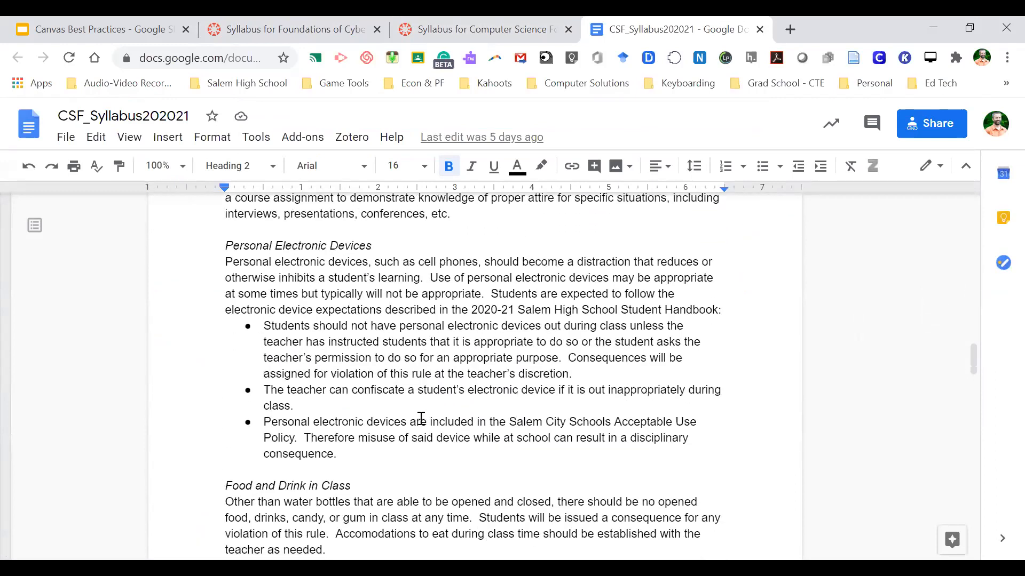
pyautogui.scroll(-3, 421, 419)
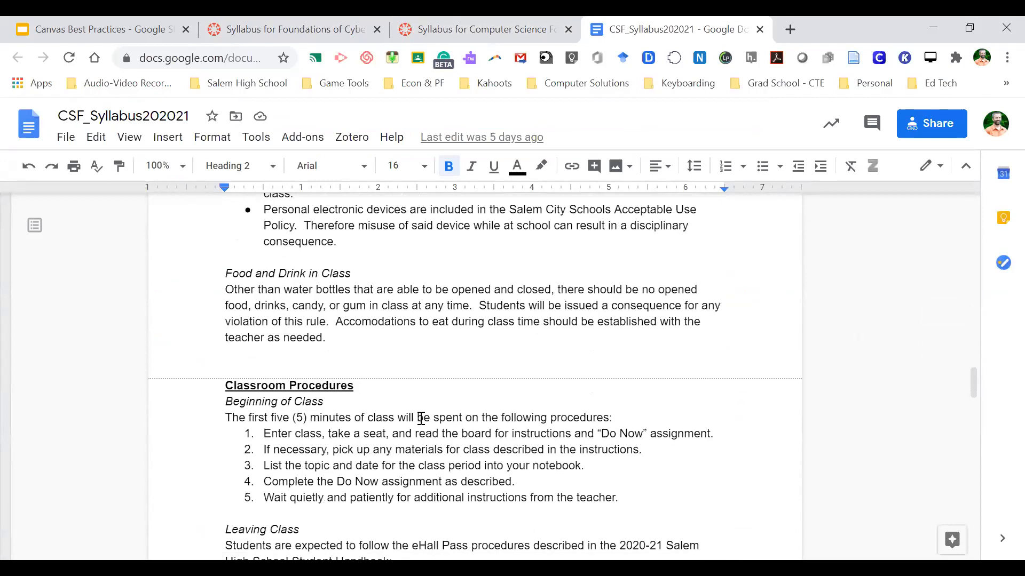
pyautogui.scroll(-1, 421, 419)
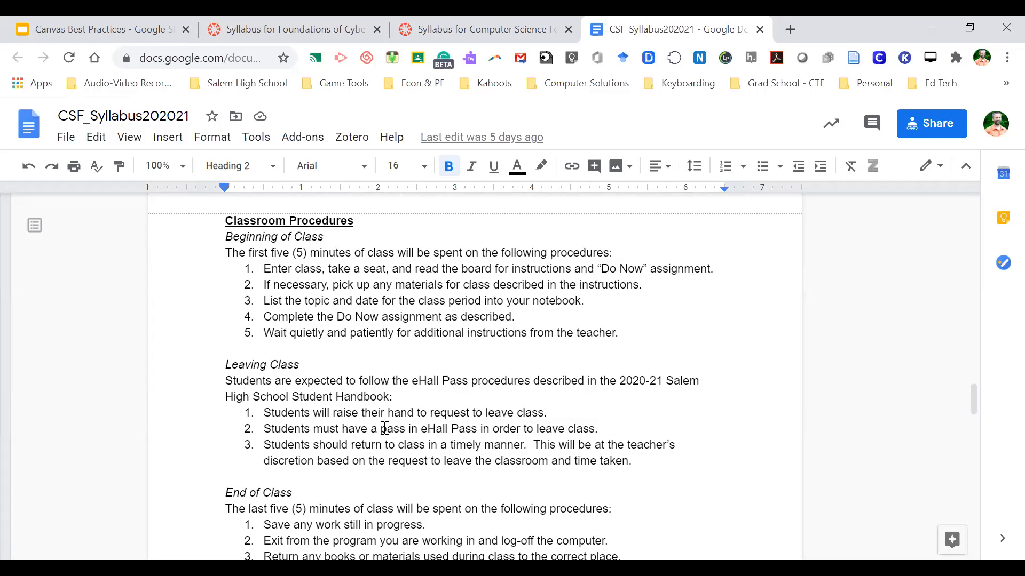
pyautogui.scroll(-2, 363, 435)
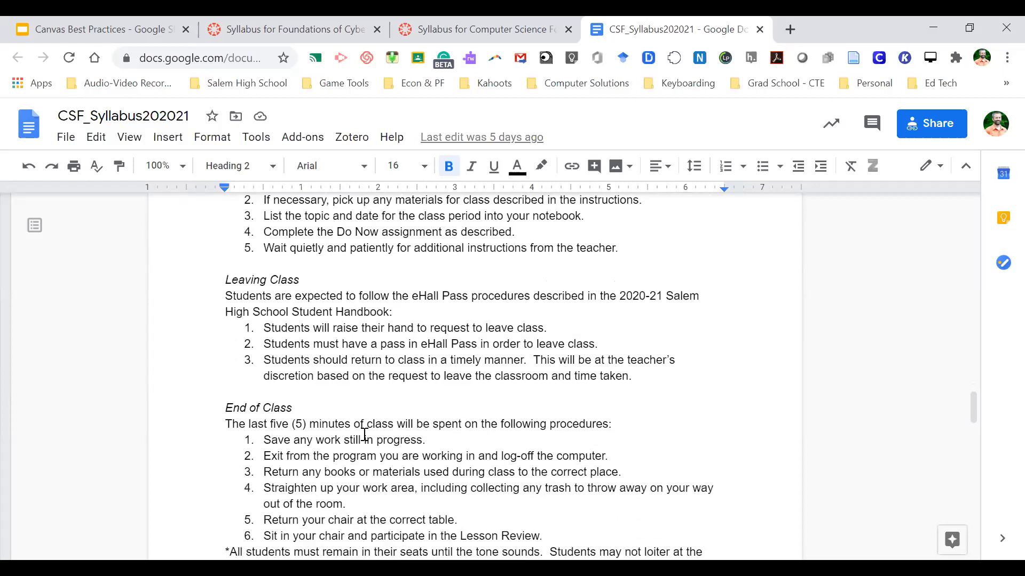
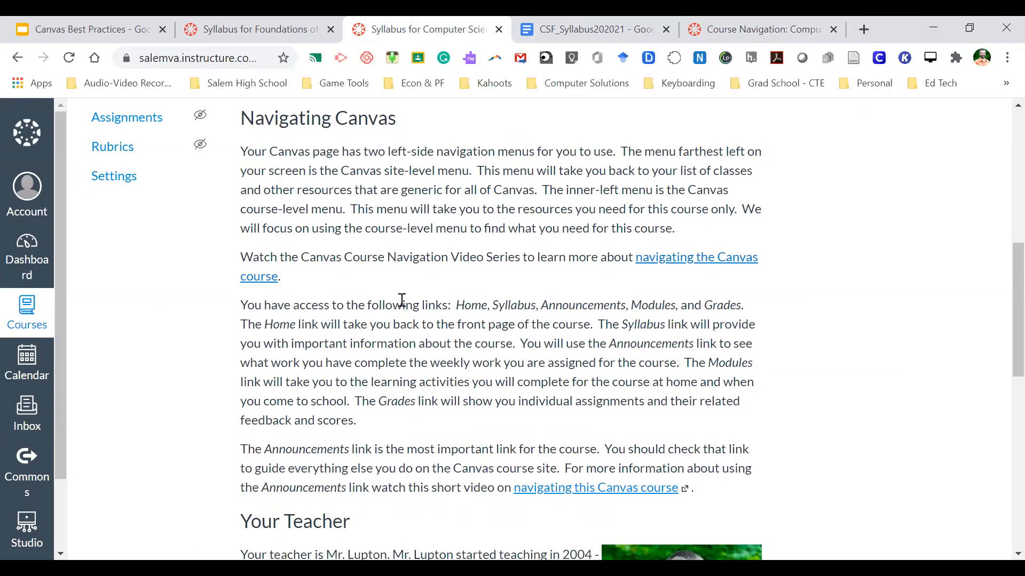
# - Look through the Course Navigation video page, then close it
pyautogui.scroll(-1, 410, 320)
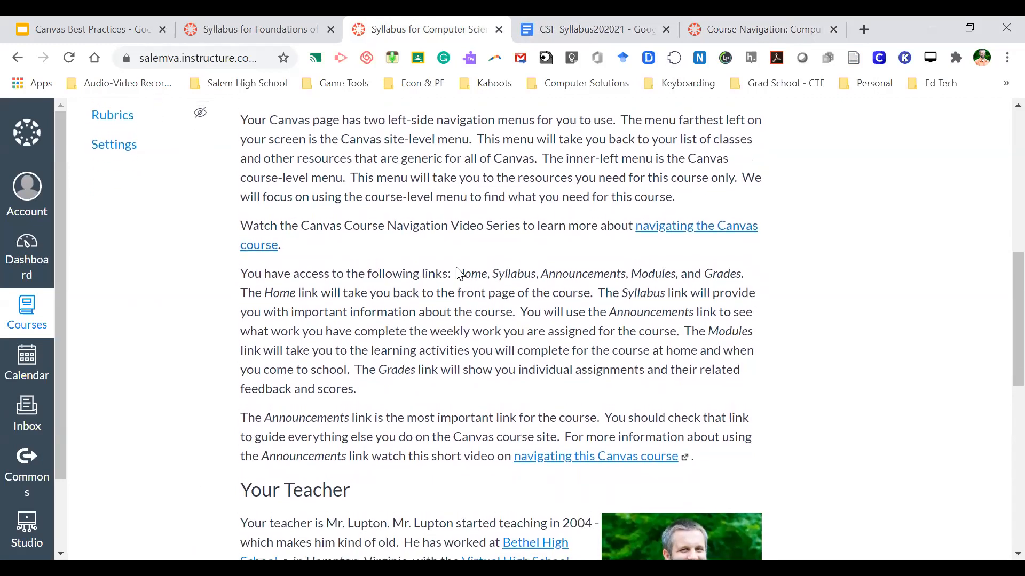
pyautogui.click(768, 24)
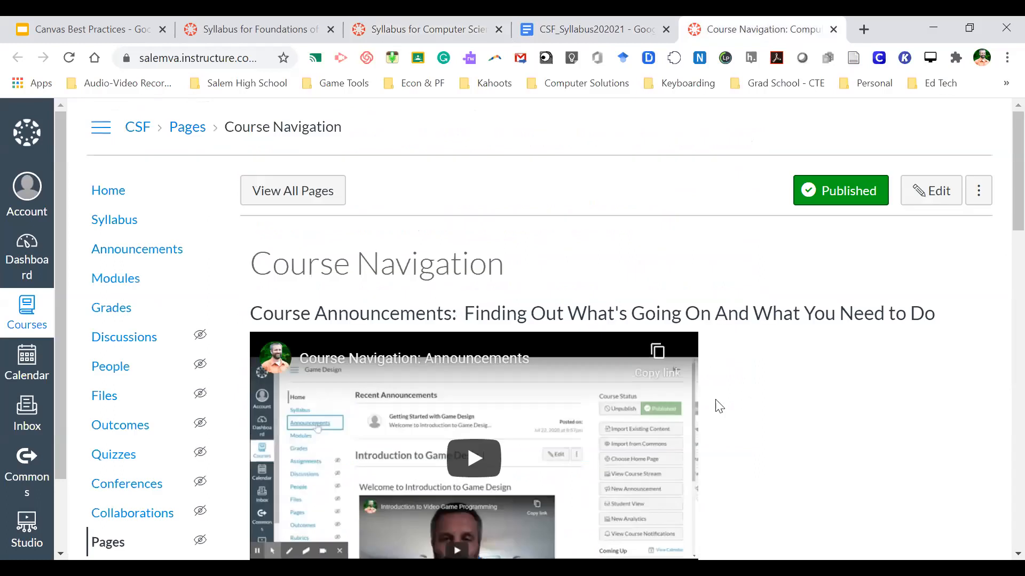
pyautogui.scroll(-3, 717, 407)
pyautogui.scroll(-12, 718, 407)
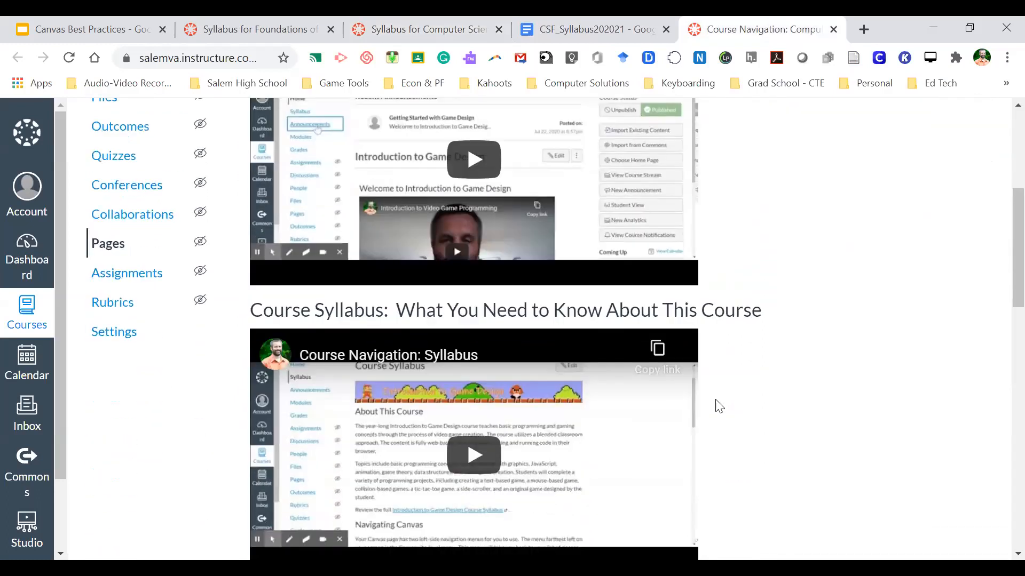
pyautogui.scroll(-19, 717, 400)
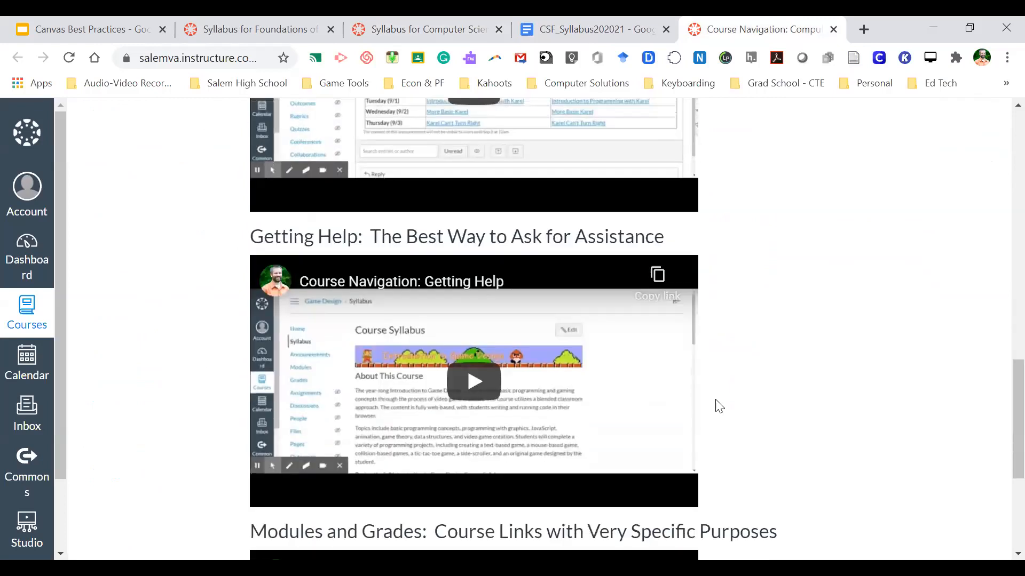
pyautogui.scroll(-4, 716, 400)
pyautogui.scroll(20, 719, 407)
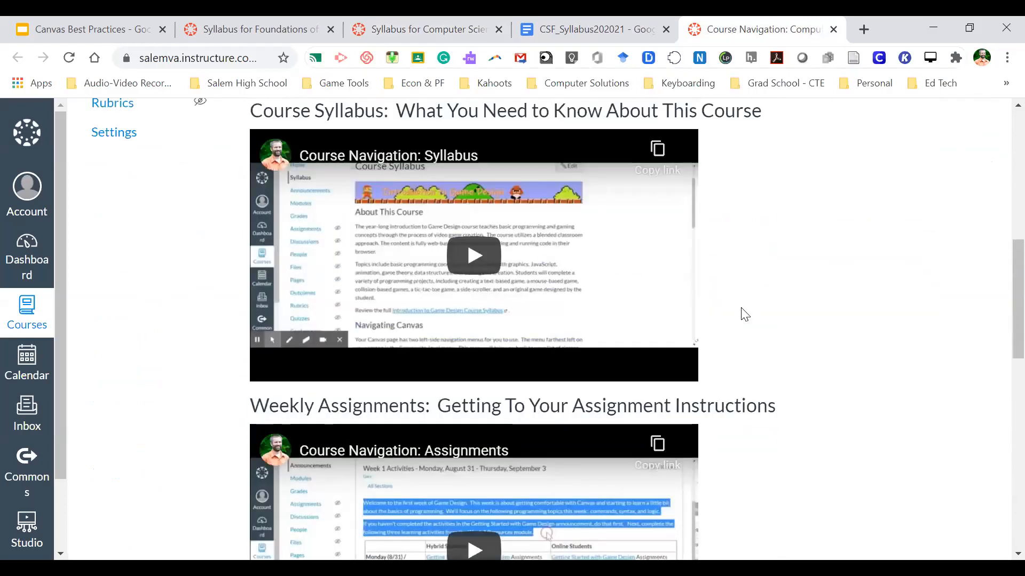
pyautogui.hotkey('ctrl', 'w')
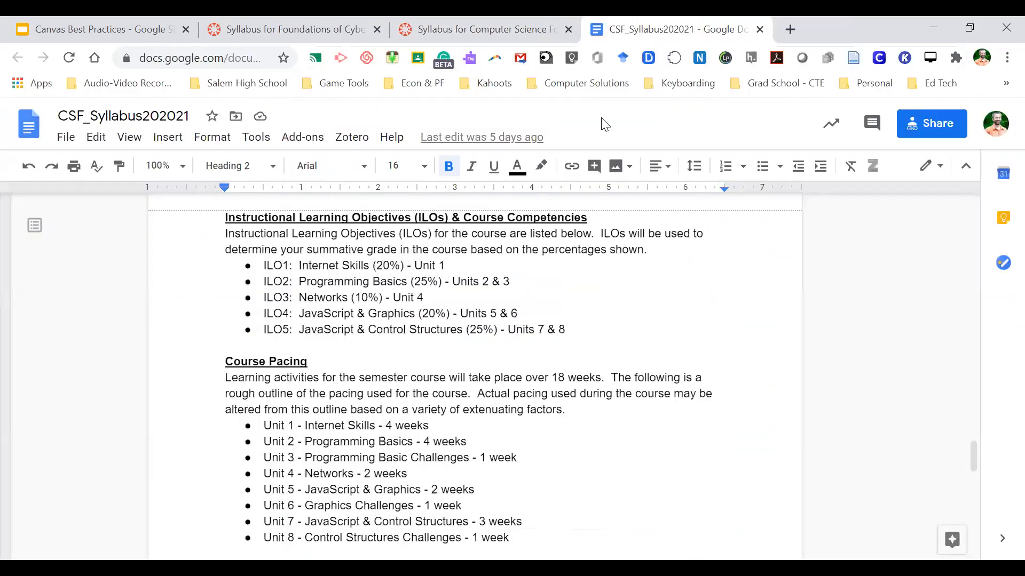
# - Return to the Computer Science syllabus and scroll down to its Course Communication section
pyautogui.click(480, 29)
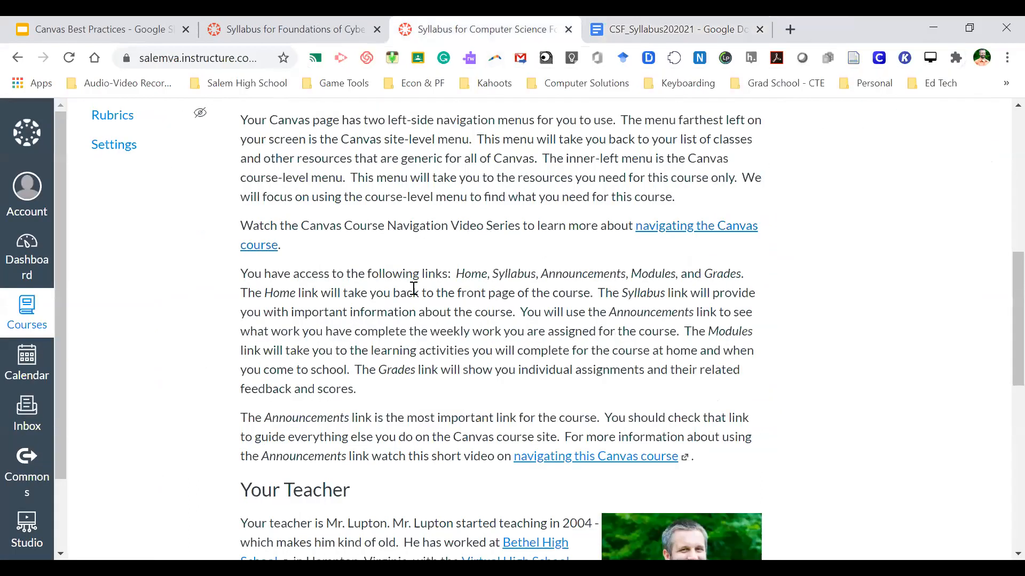
pyautogui.scroll(-2, 398, 344)
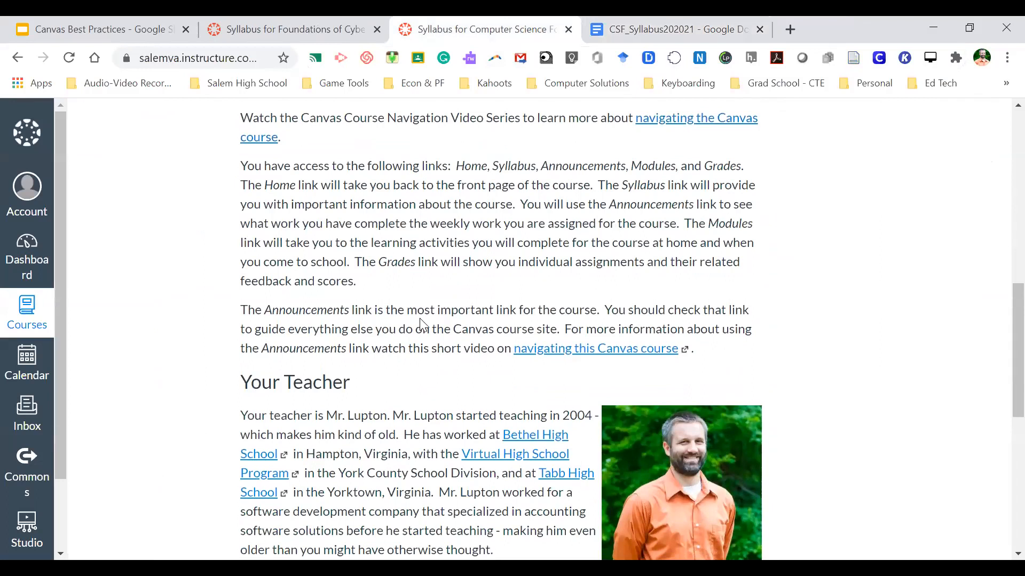
pyautogui.scroll(-4, 410, 354)
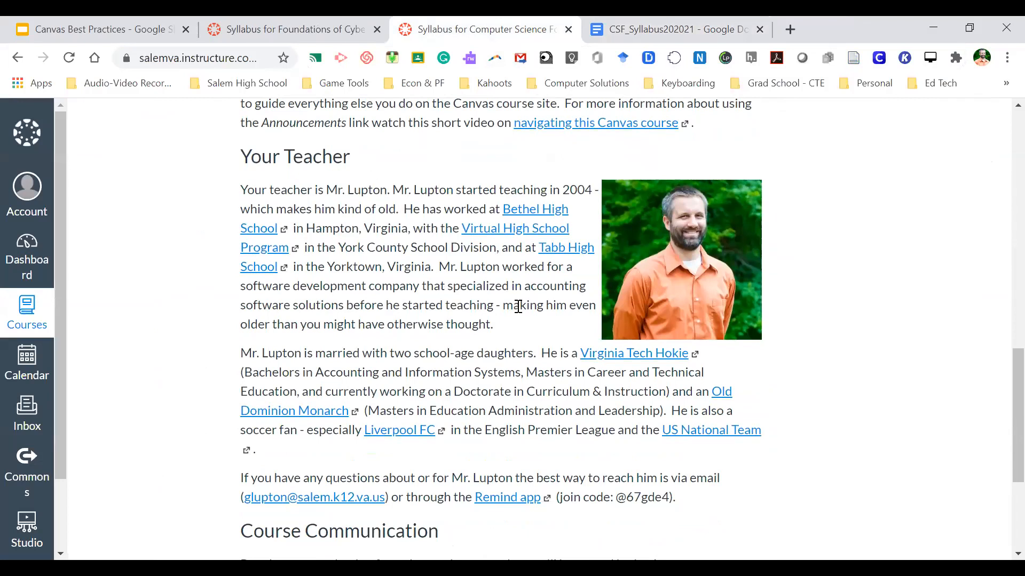
pyautogui.scroll(-2, 453, 322)
pyautogui.scroll(-2, 453, 322)
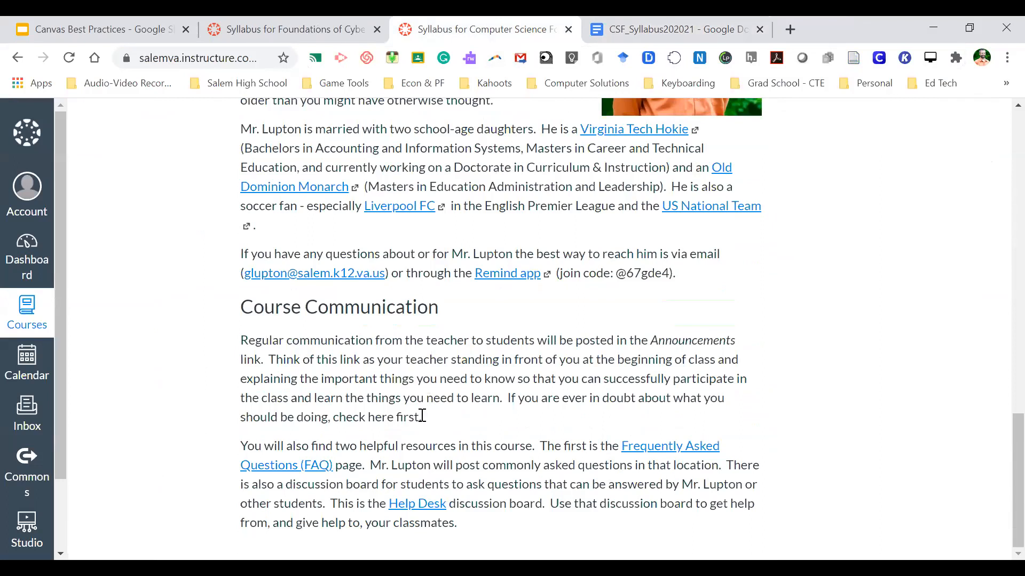
# - Open the syllabus's FAQ link in a new tab and view it
pyautogui.click(642, 450)
pyautogui.rightClick(642, 450)
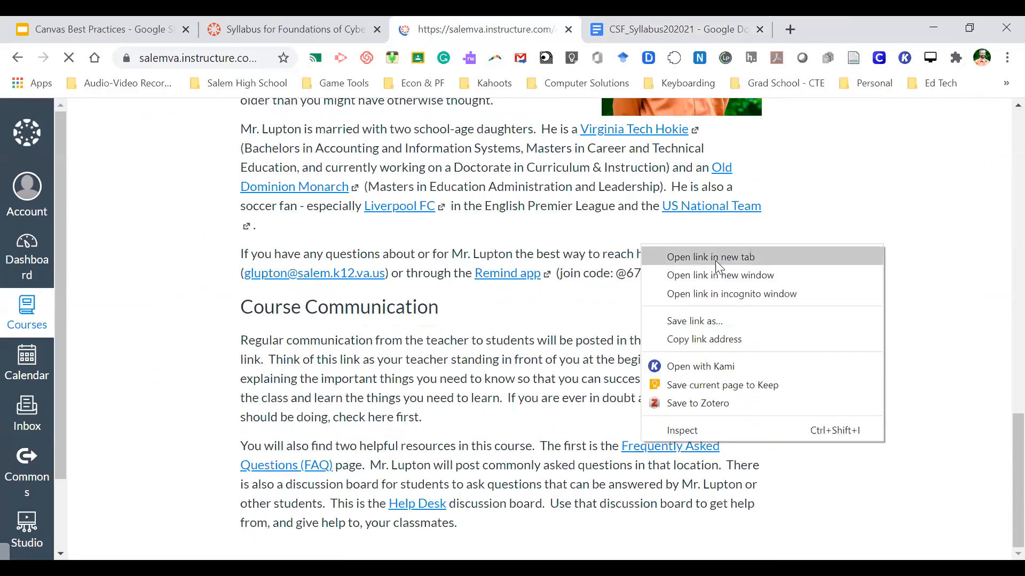
pyautogui.click(715, 261)
pyautogui.click(740, 27)
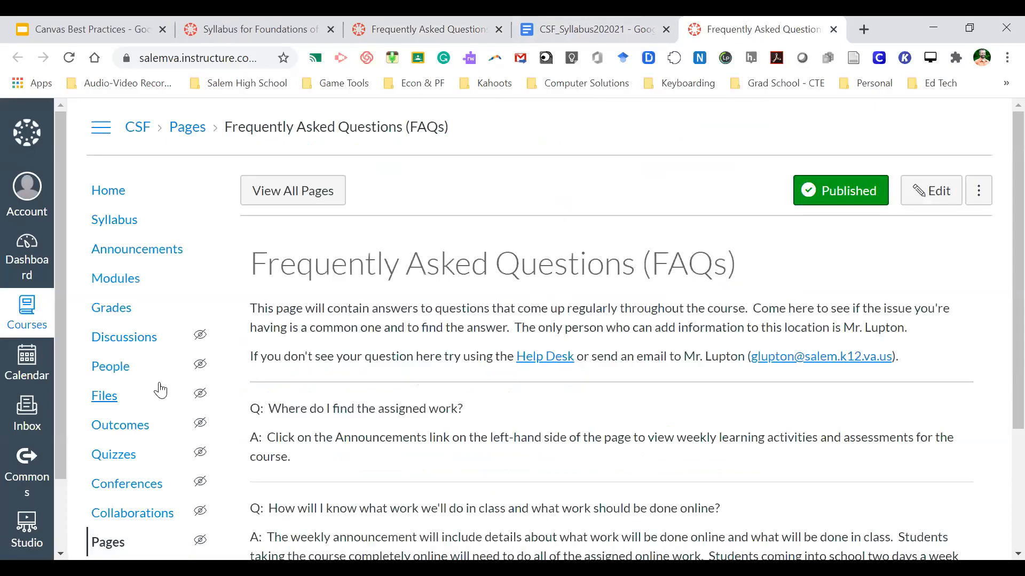
# - Read through the FAQ questions, then close the duplicate FAQ tab
pyautogui.scroll(-2, 161, 267)
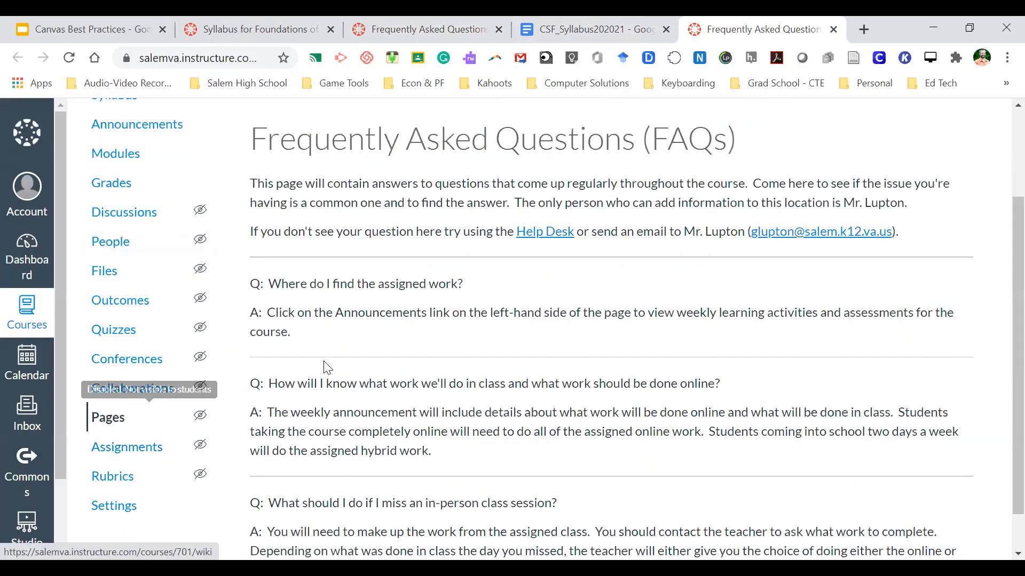
pyautogui.scroll(-2, 324, 366)
pyautogui.scroll(4, 327, 368)
pyautogui.scroll(-2, 324, 367)
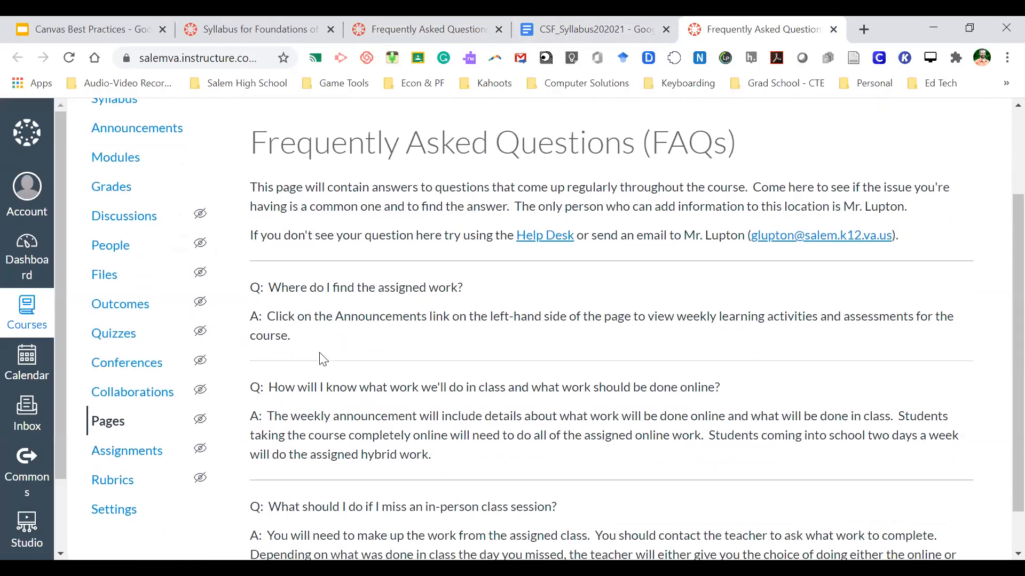
pyautogui.scroll(-1, 347, 311)
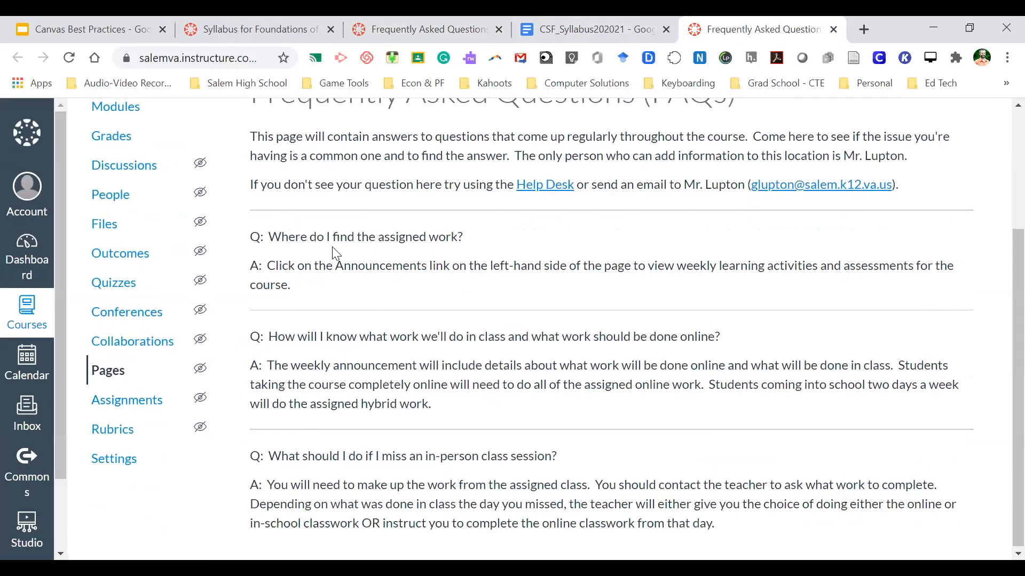
pyautogui.scroll(3, 332, 246)
pyautogui.scroll(-3, 334, 247)
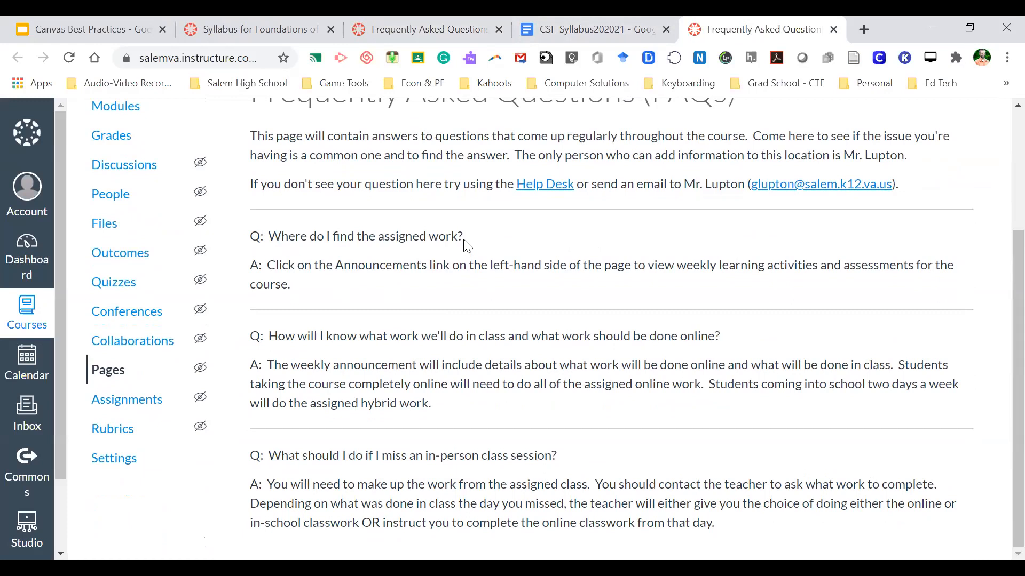
pyautogui.click(834, 29)
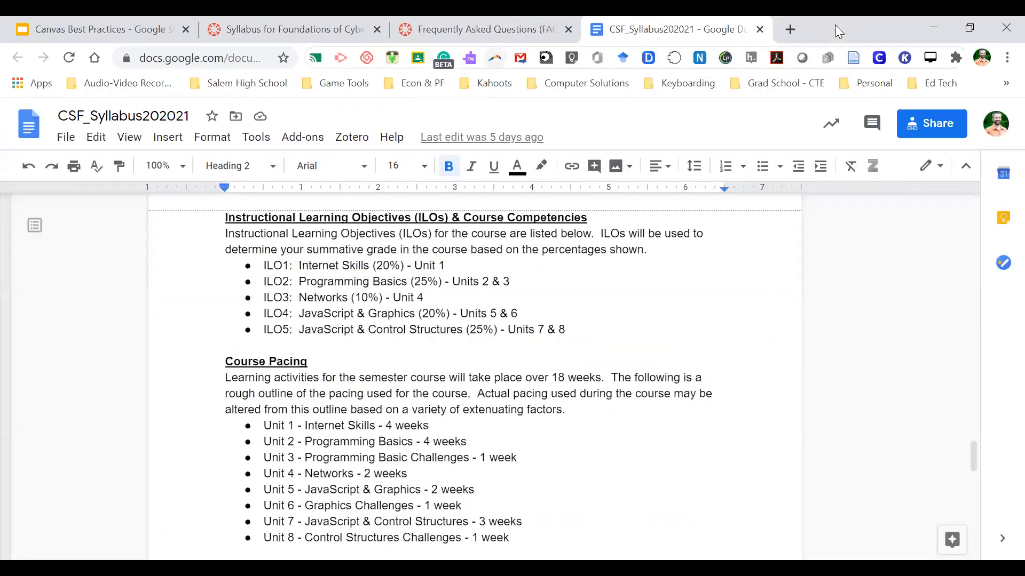
# - Go back to the course syllabus and open the Help Desk discussion board
pyautogui.click(449, 24)
pyautogui.click(19, 56)
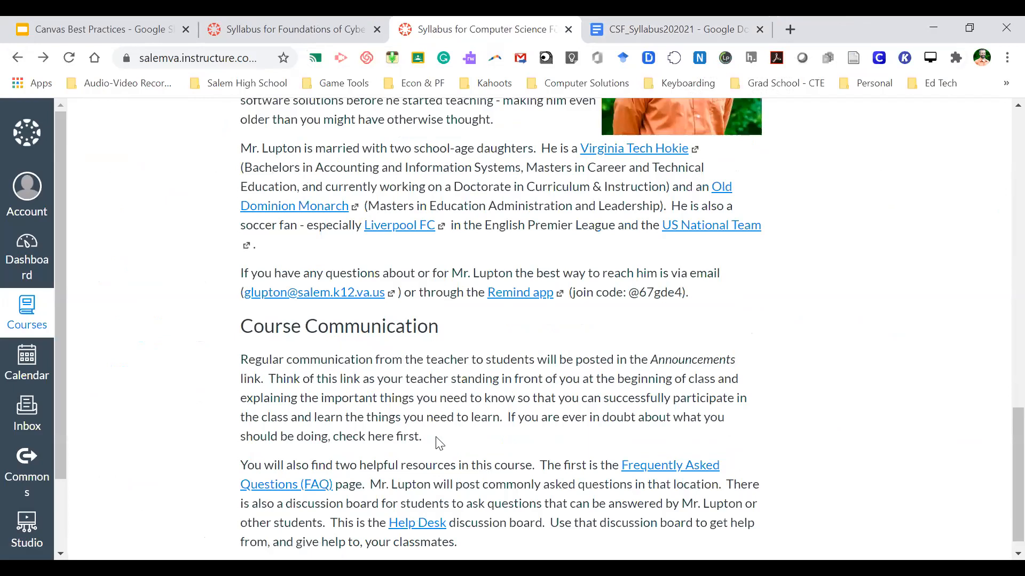
pyautogui.click(423, 505)
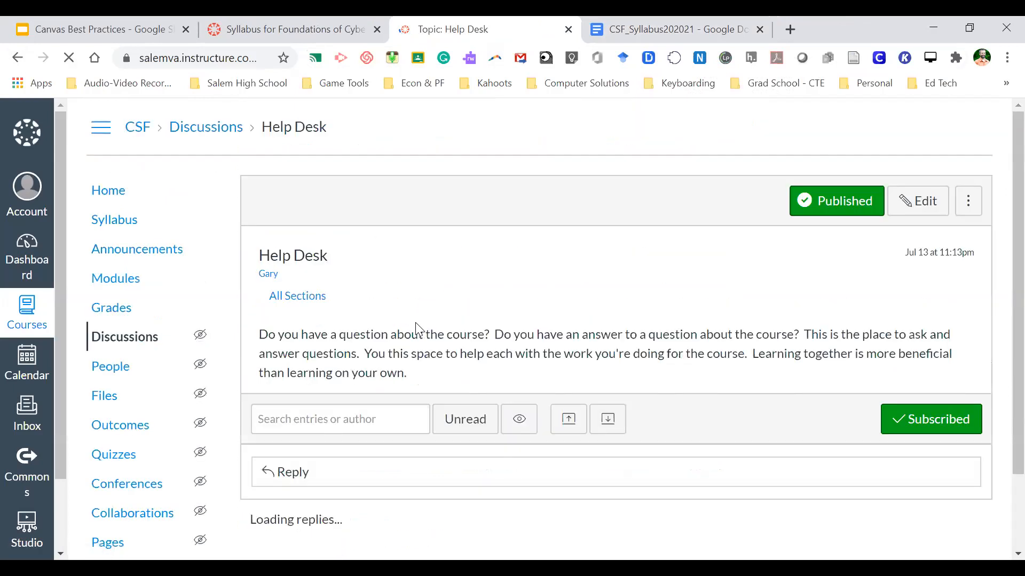
# - Highlight the Help Desk description, then start an empty reply to the topic
pyautogui.moveTo(259, 334); pyautogui.dragTo(407, 367)
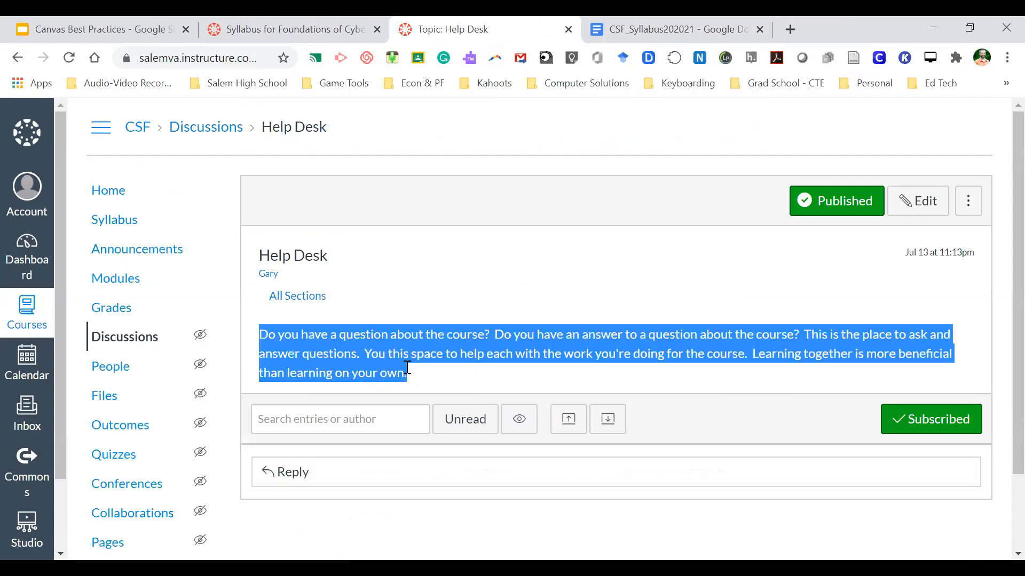
pyautogui.click(411, 371)
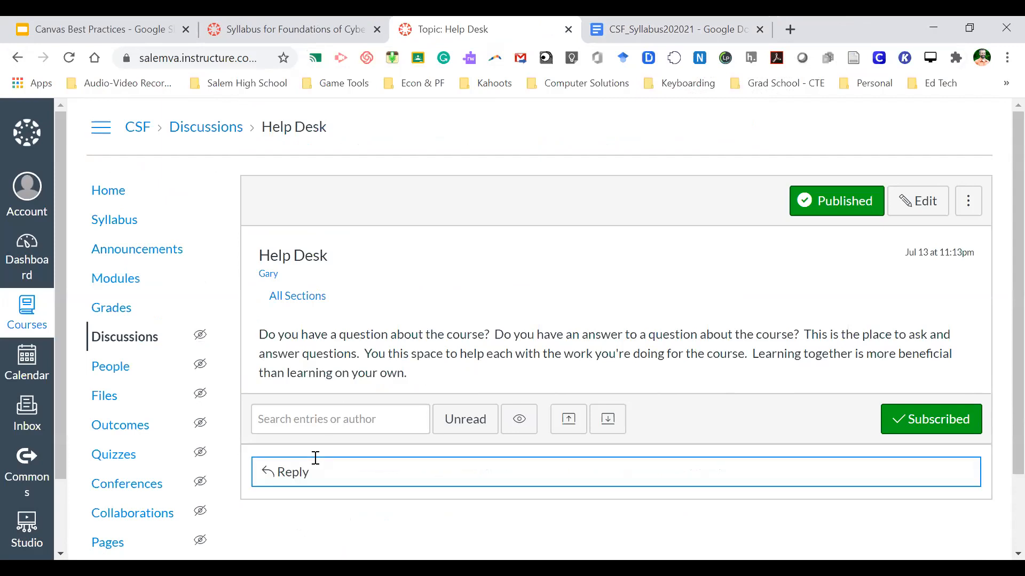
pyautogui.click(316, 479)
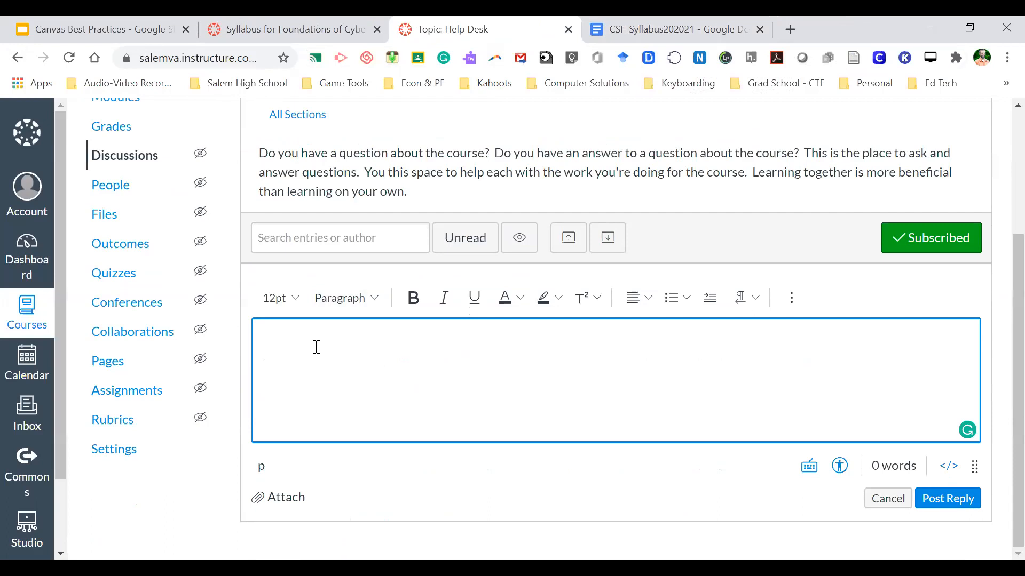
pyautogui.scroll(3, 338, 344)
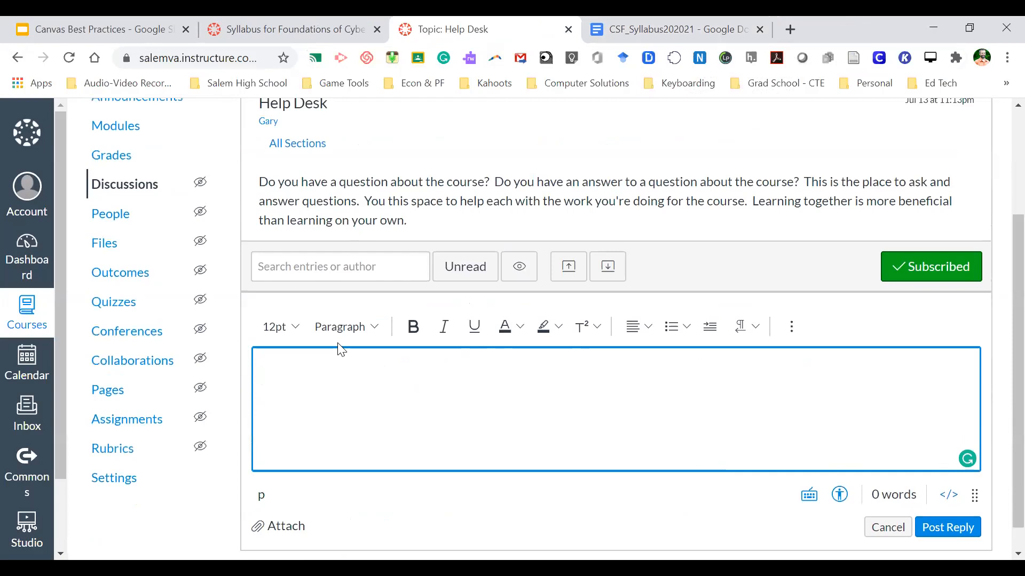
pyautogui.scroll(-3, 379, 352)
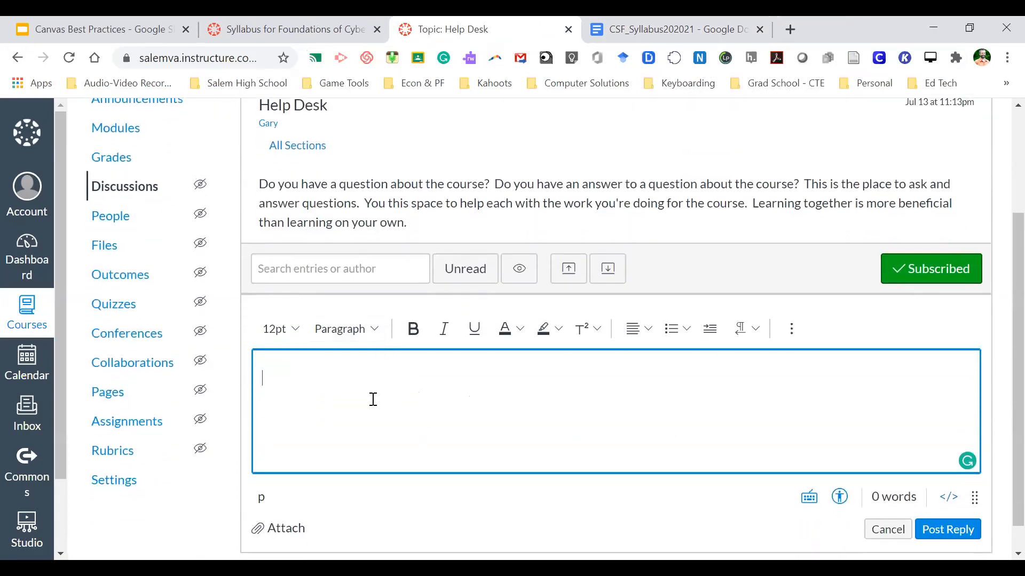
pyautogui.scroll(3, 368, 398)
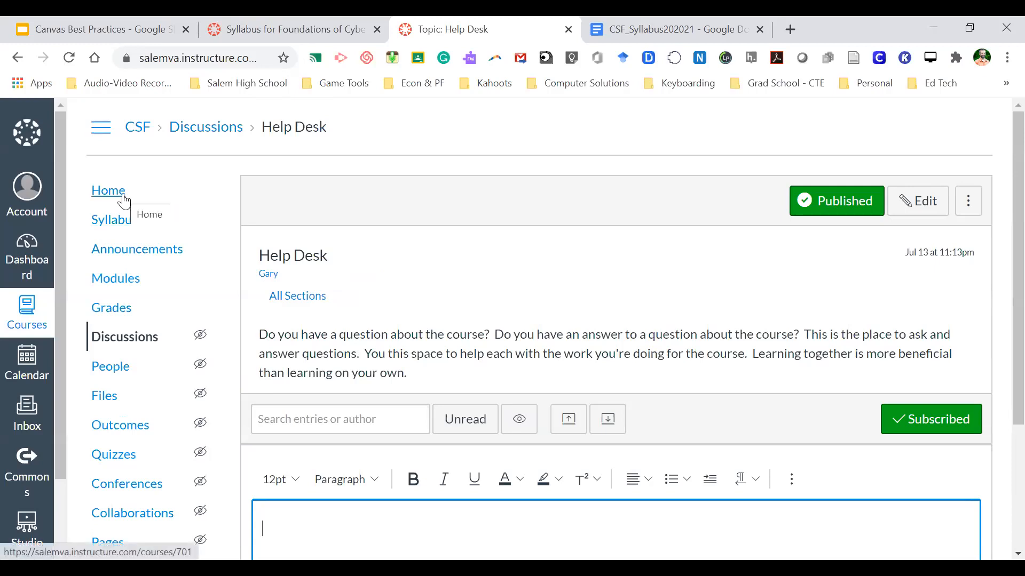
pyautogui.click(122, 220)
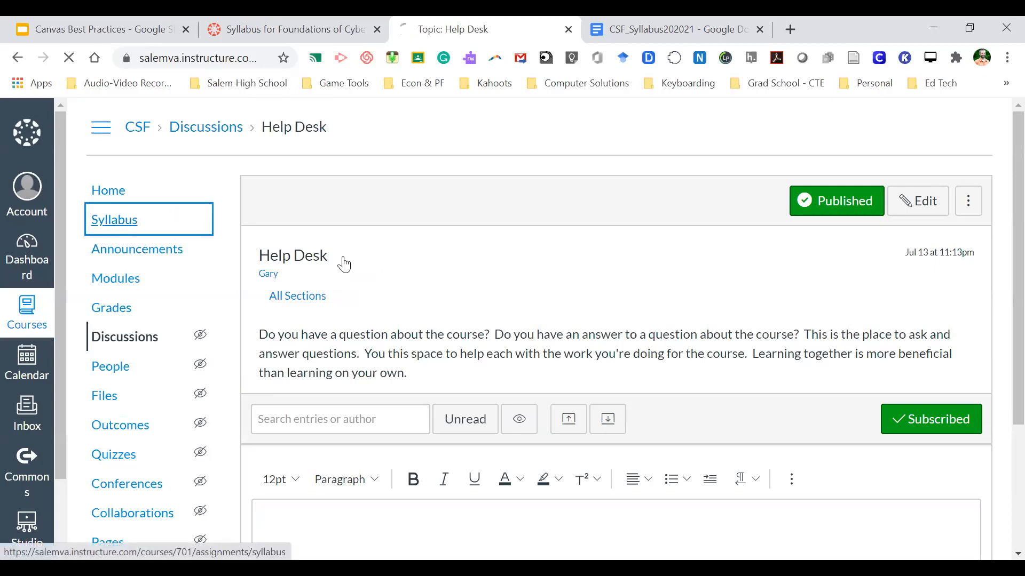
pyautogui.scroll(-10, 495, 332)
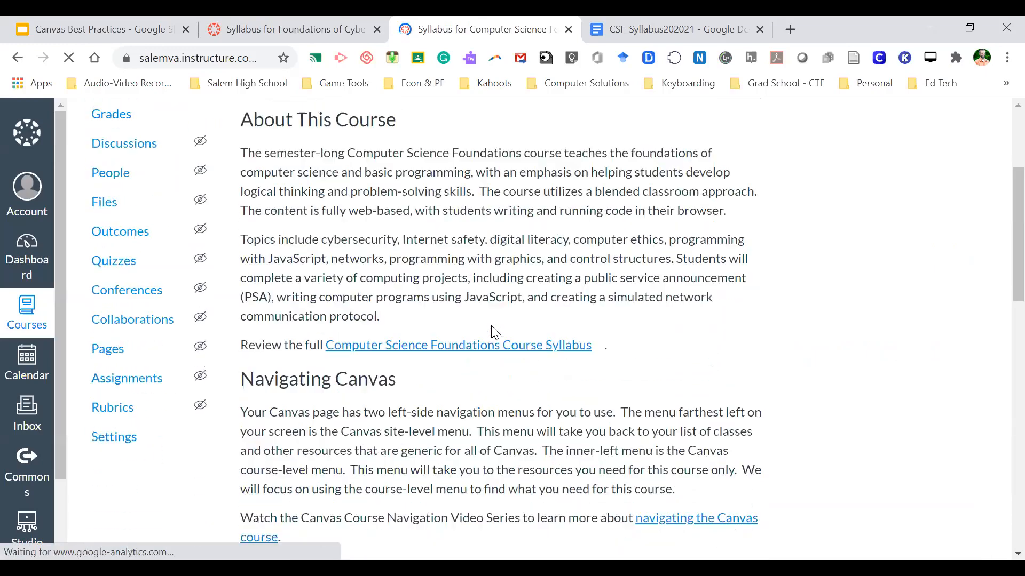
pyautogui.scroll(-10, 494, 332)
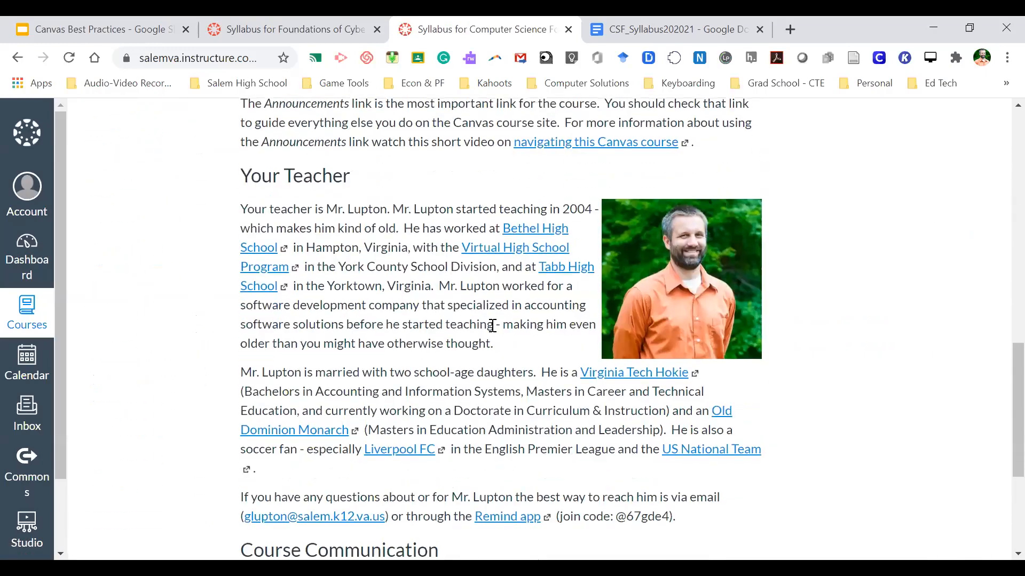
pyautogui.scroll(5, 420, 357)
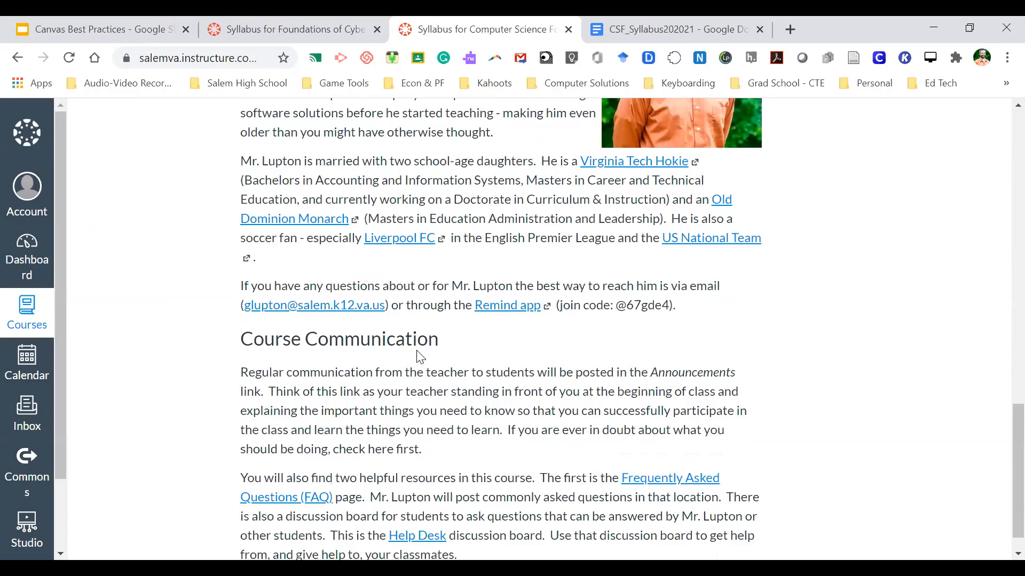
pyautogui.scroll(15, 418, 350)
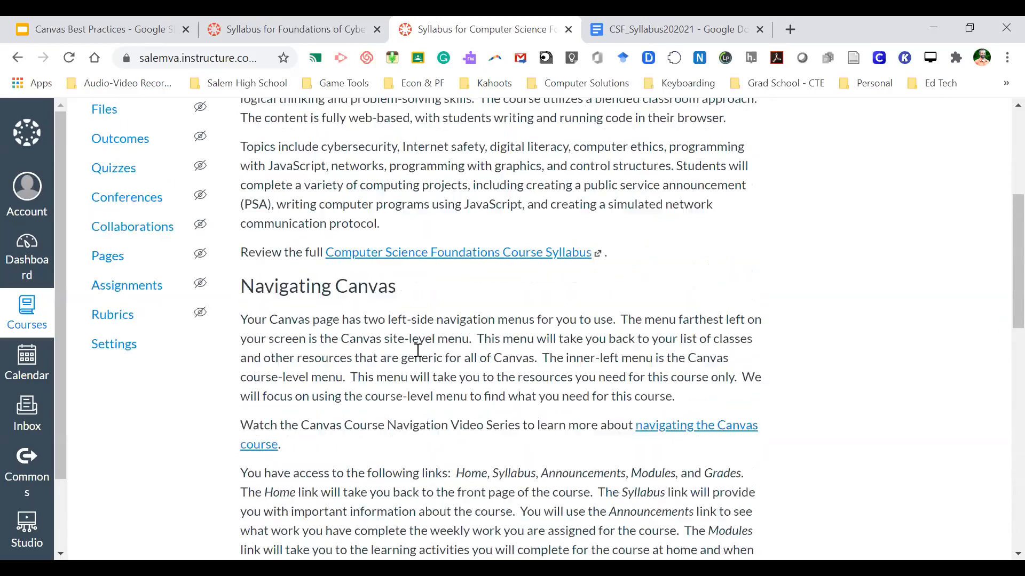
pyautogui.scroll(-3, 418, 352)
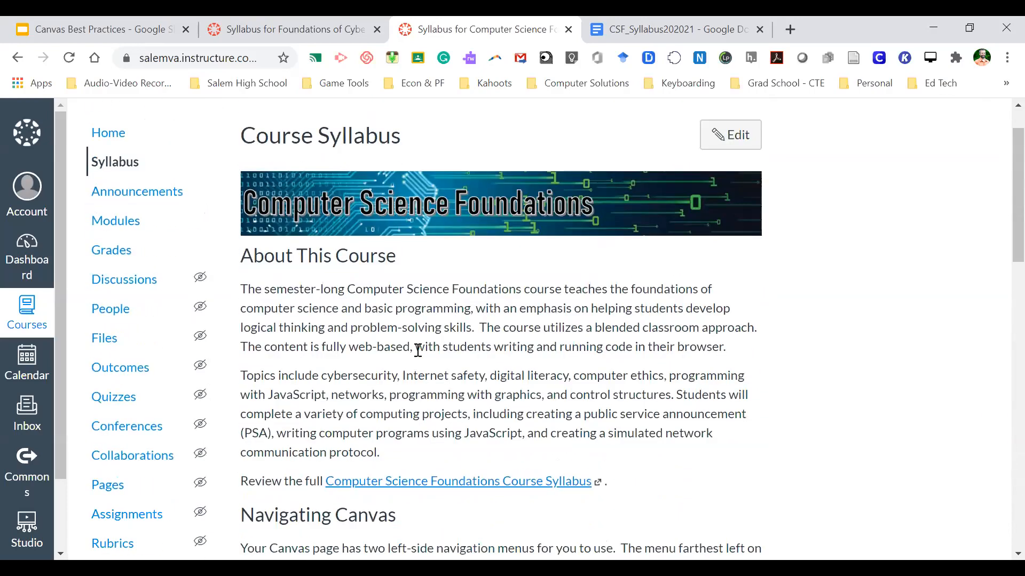
pyautogui.scroll(-1, 418, 353)
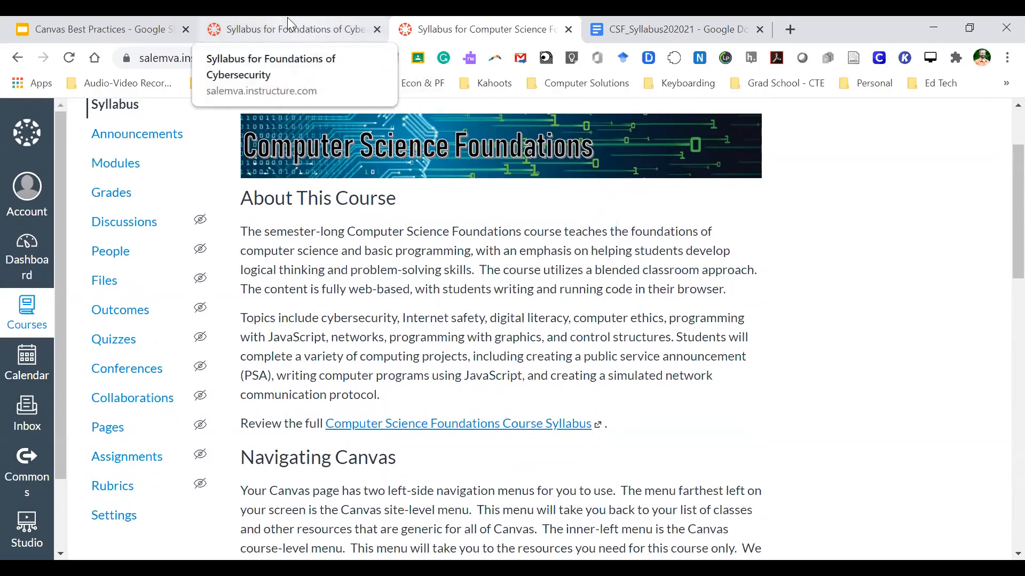
# - Open the CSF syllabus for editing, declining the auto-saved content
pyautogui.click(304, 30)
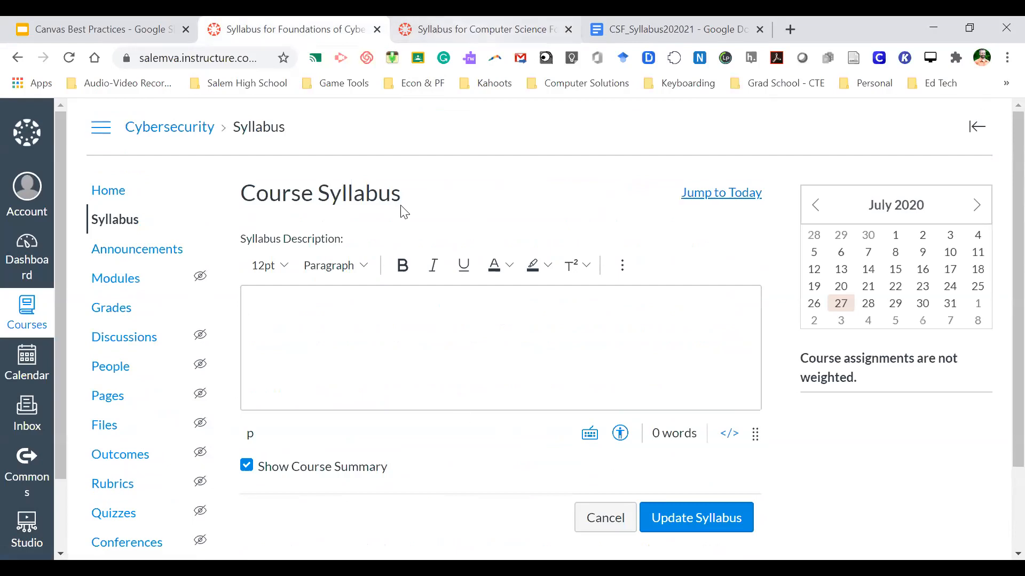
pyautogui.click(458, 26)
pyautogui.scroll(2, 623, 267)
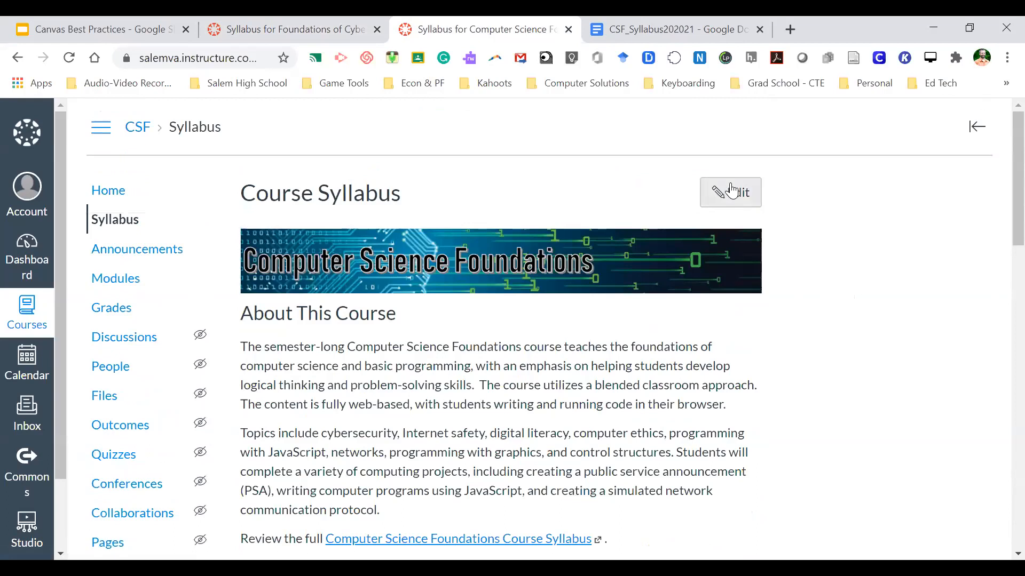
pyautogui.click(731, 191)
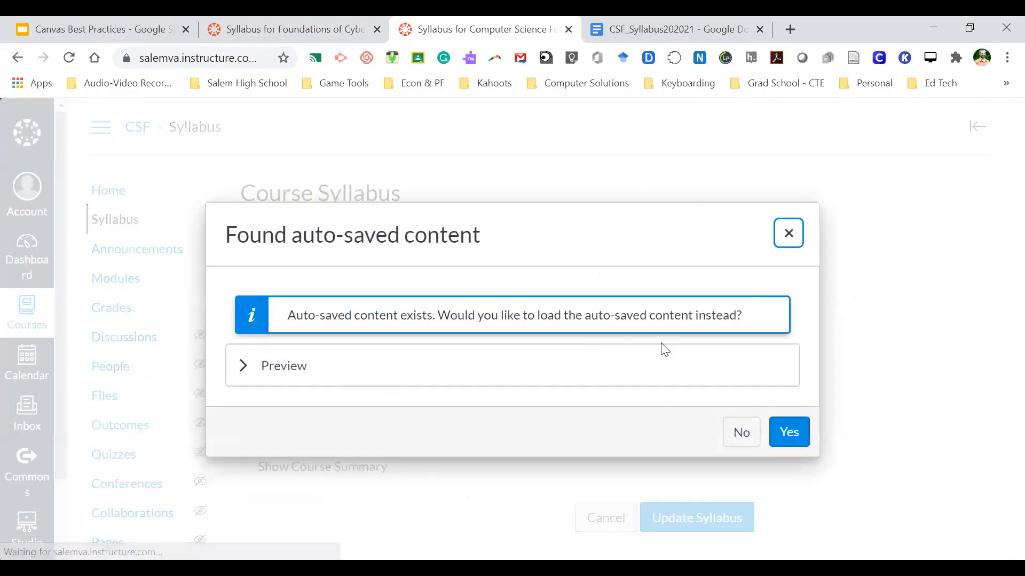
pyautogui.click(740, 431)
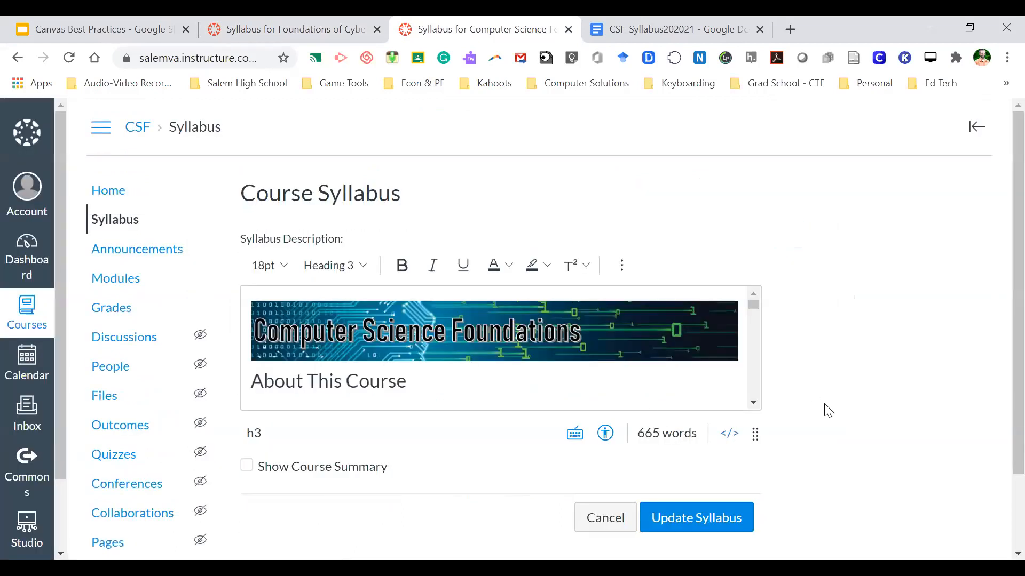
# - Cancel the CSF syllabus edit and return to the Cybersecurity syllabus editor
pyautogui.scroll(-2, 827, 410)
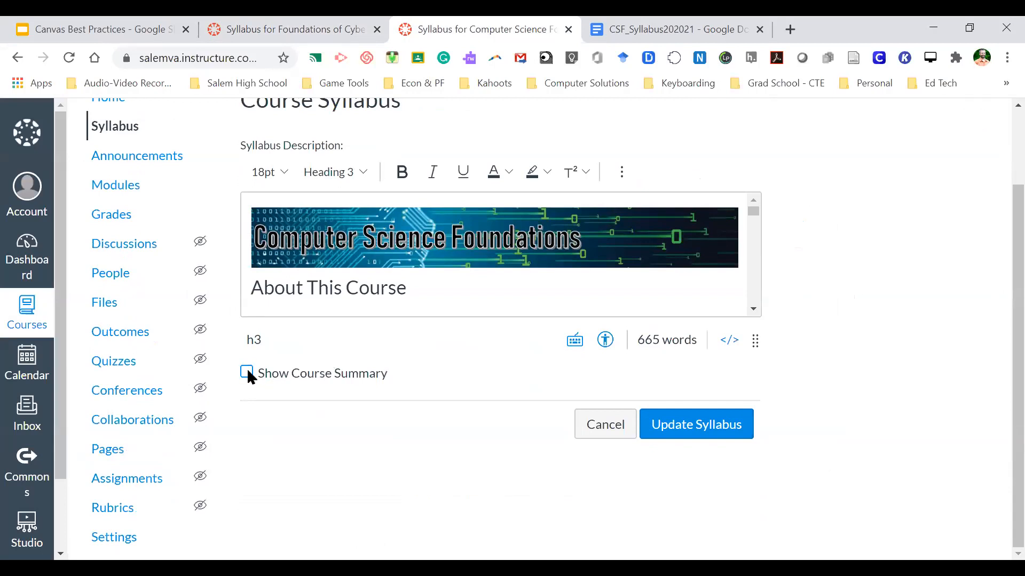
pyautogui.click(619, 430)
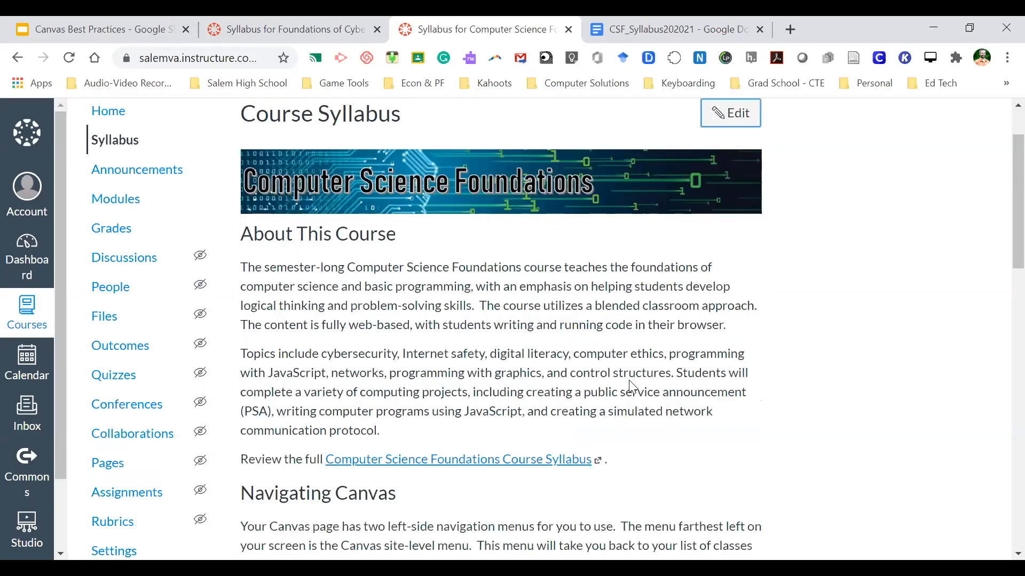
pyautogui.scroll(-15, 631, 381)
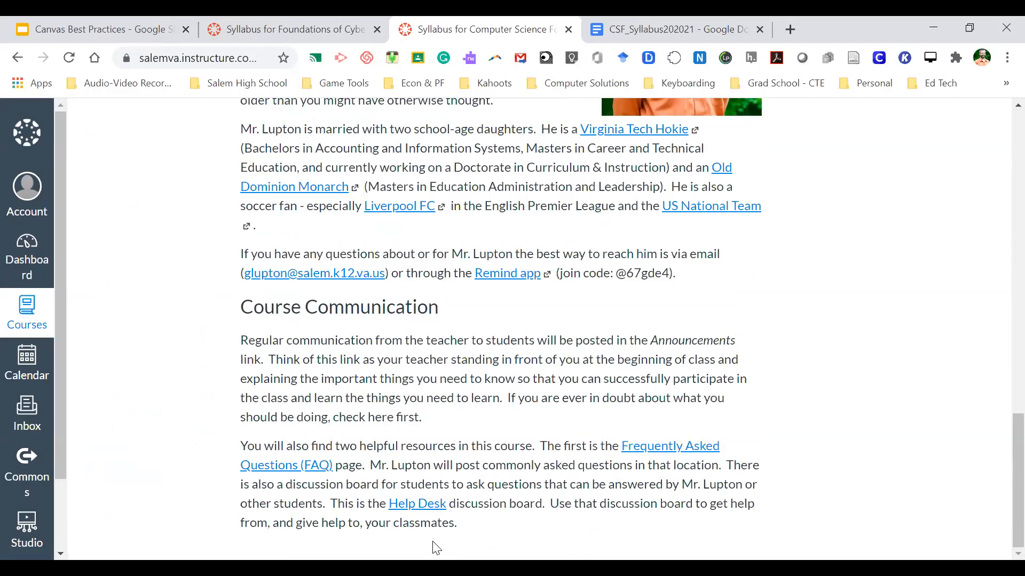
pyautogui.click(353, 22)
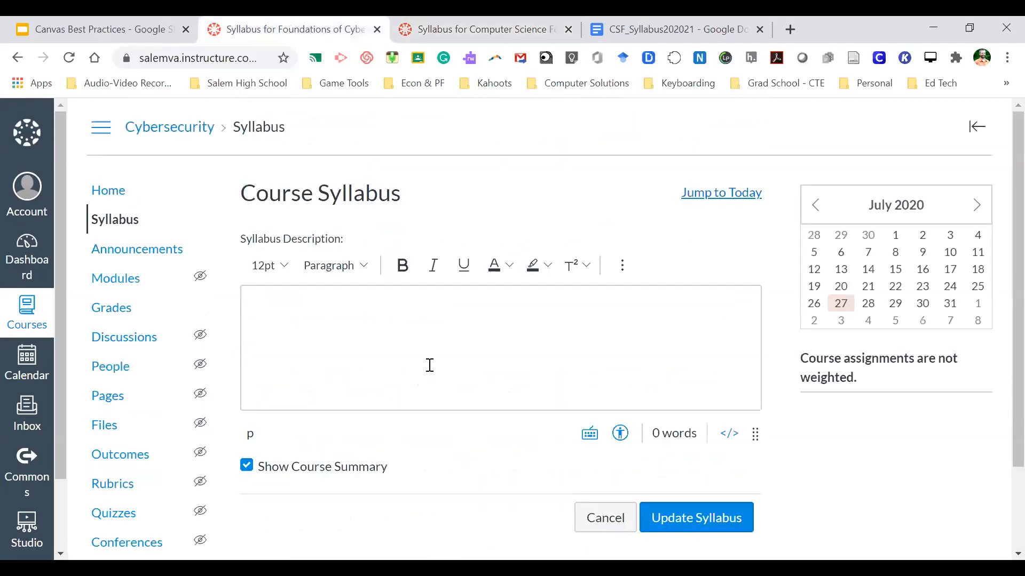
# - Uncheck Show Course Summary on the Cybersecurity syllabus, update it, and go to Modules
pyautogui.click(605, 517)
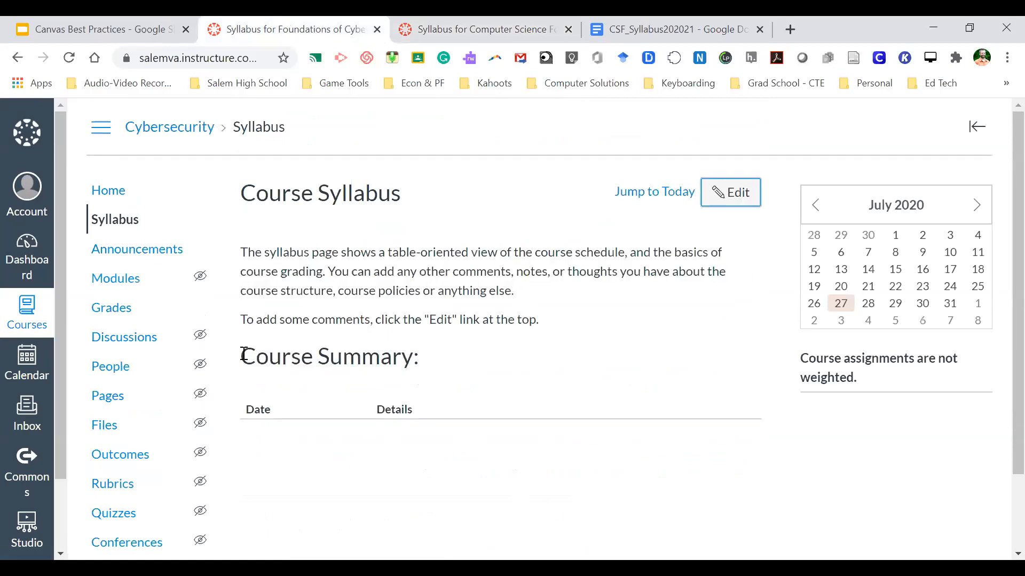
pyautogui.moveTo(244, 354); pyautogui.dragTo(381, 424)
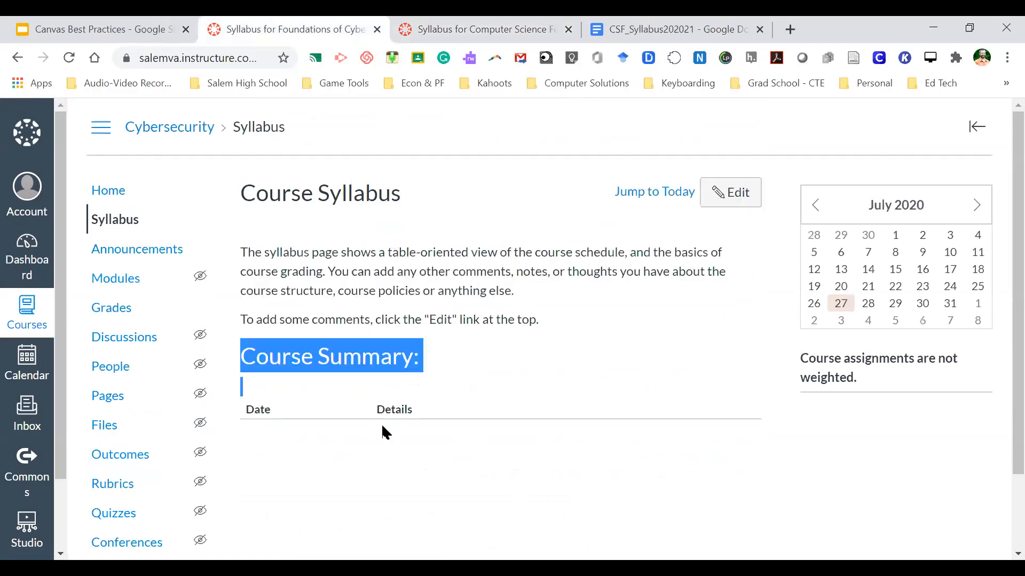
pyautogui.click(735, 192)
pyautogui.scroll(-2, 434, 334)
pyautogui.click(247, 362)
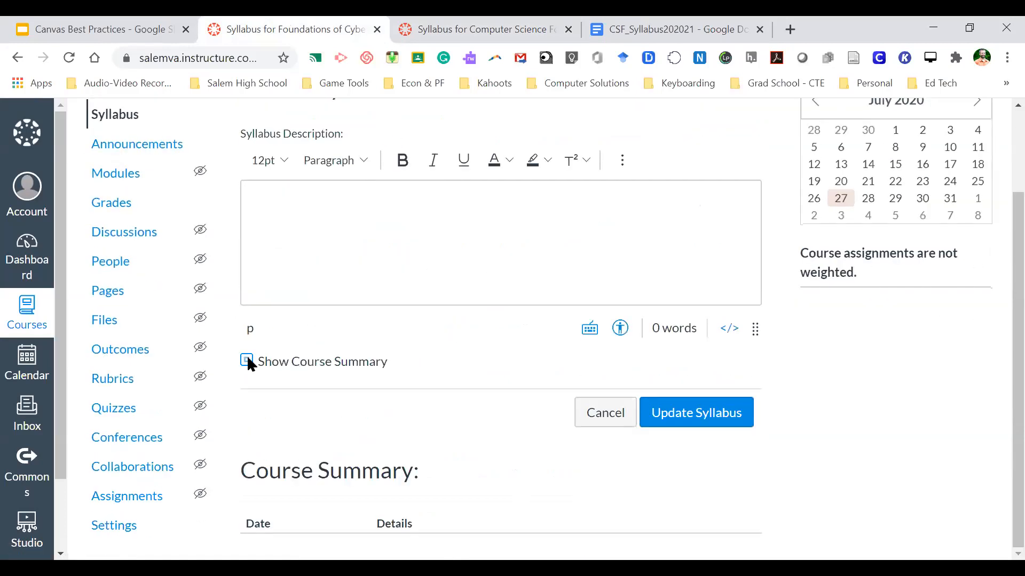
pyautogui.click(683, 419)
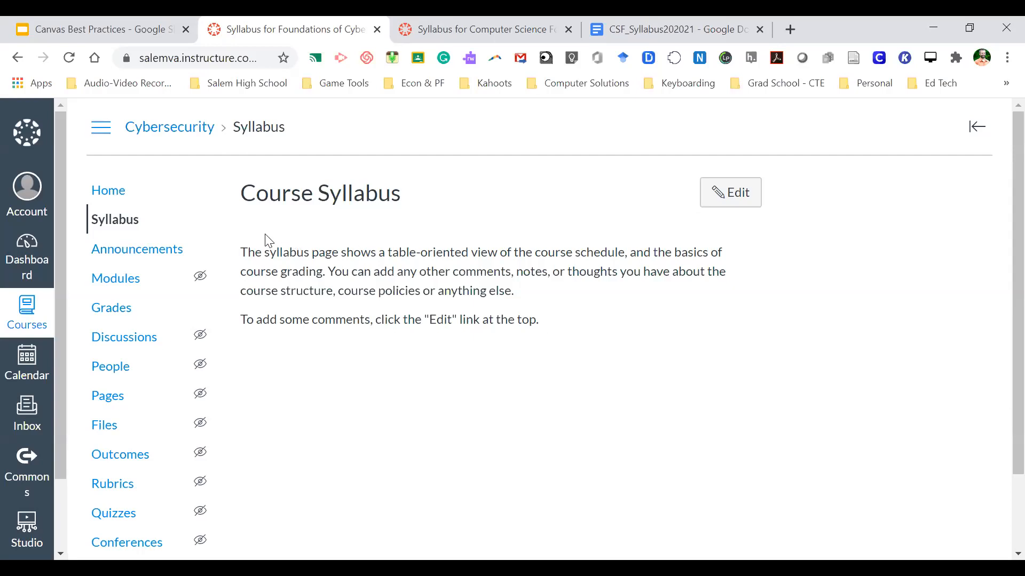
pyautogui.click(123, 283)
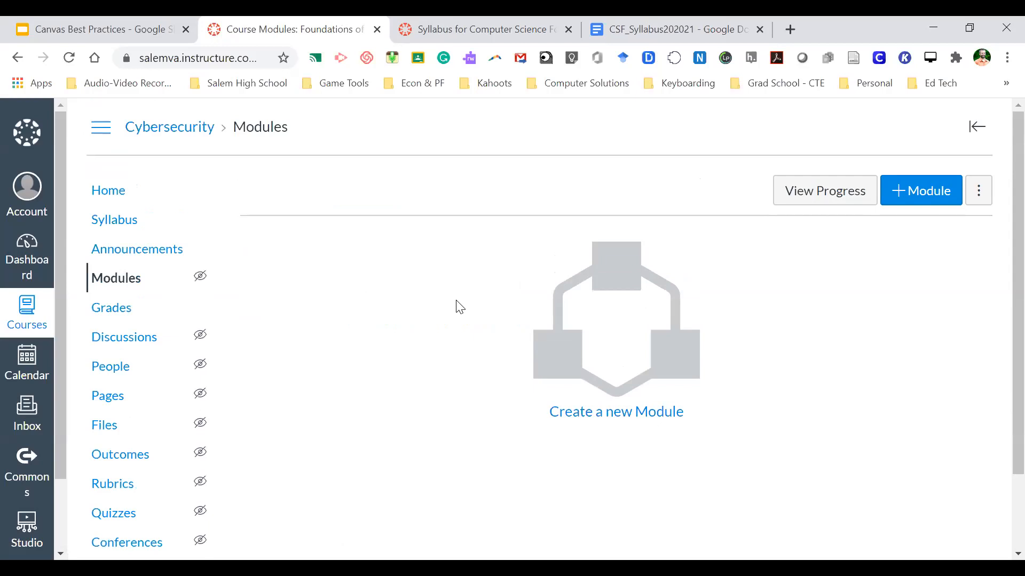
pyautogui.scroll(-1, 392, 297)
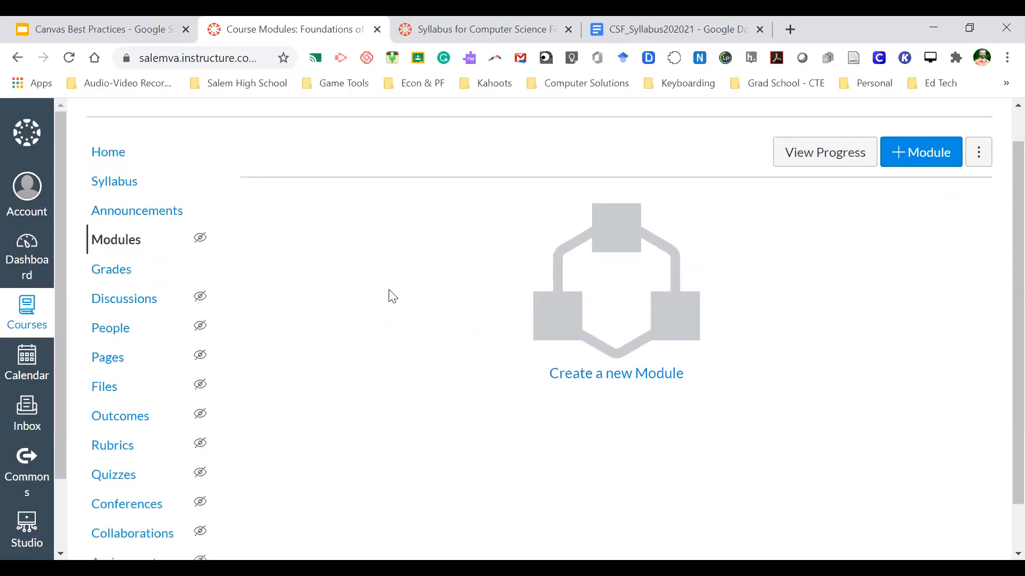
pyautogui.scroll(1, 369, 310)
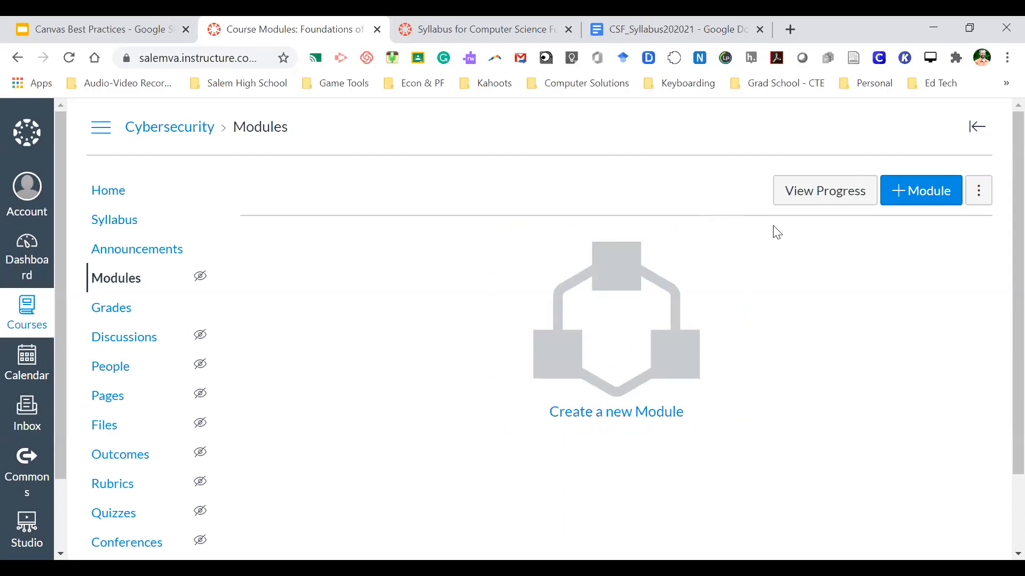
pyautogui.click(933, 191)
# - Add module 'Week 1 Resources - August 31 through September 3', locked until Aug 31, 2020
pyautogui.click(413, 261)
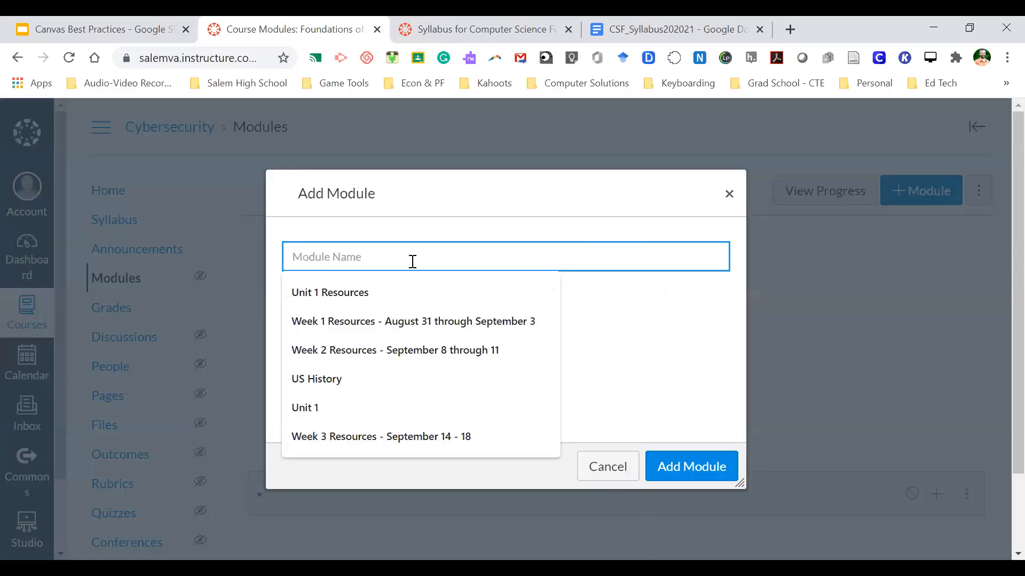
pyautogui.write('Week 1 Resources - August 31 through September 3')
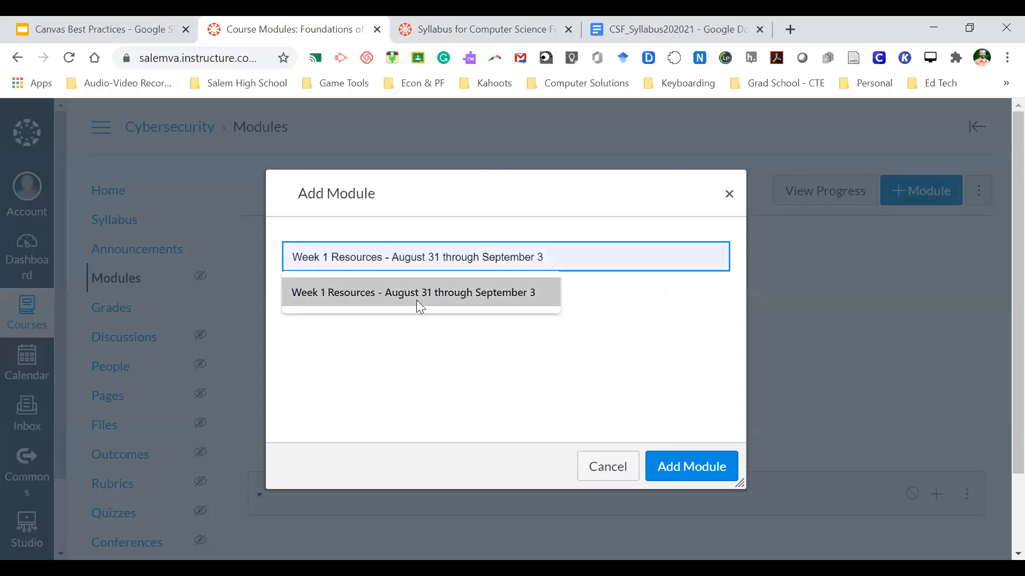
pyautogui.click(416, 300)
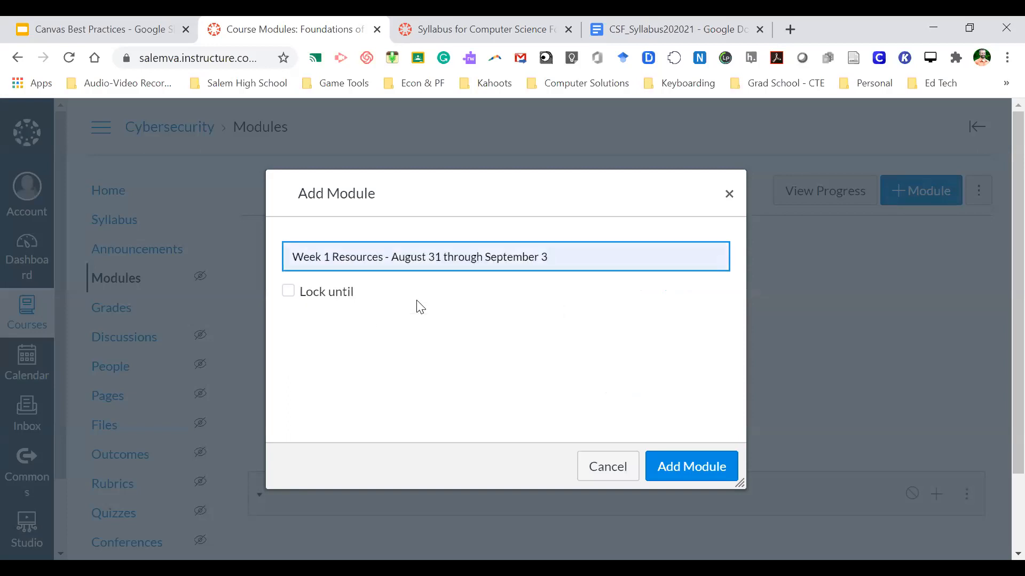
pyautogui.click(319, 294)
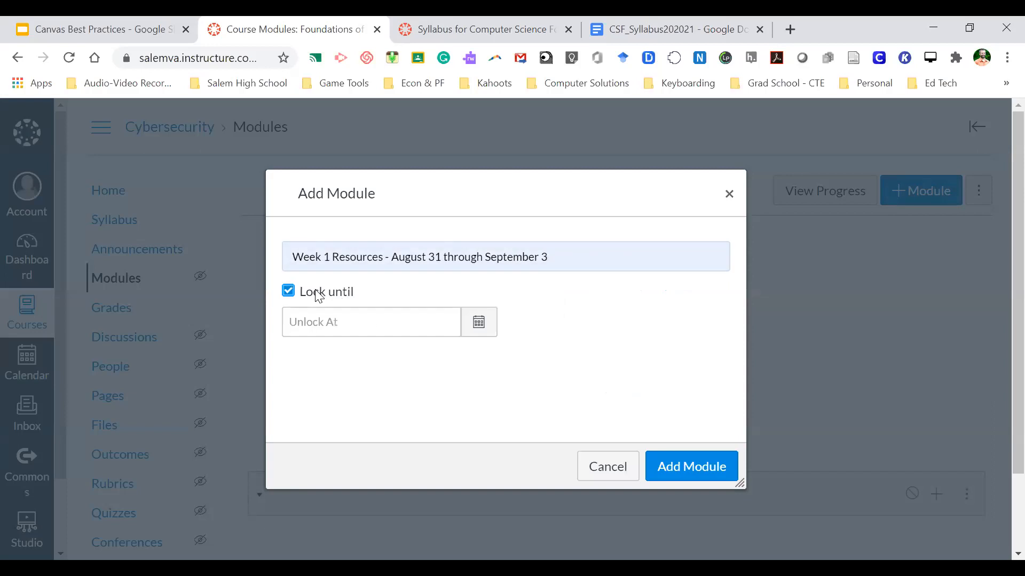
pyautogui.click(480, 326)
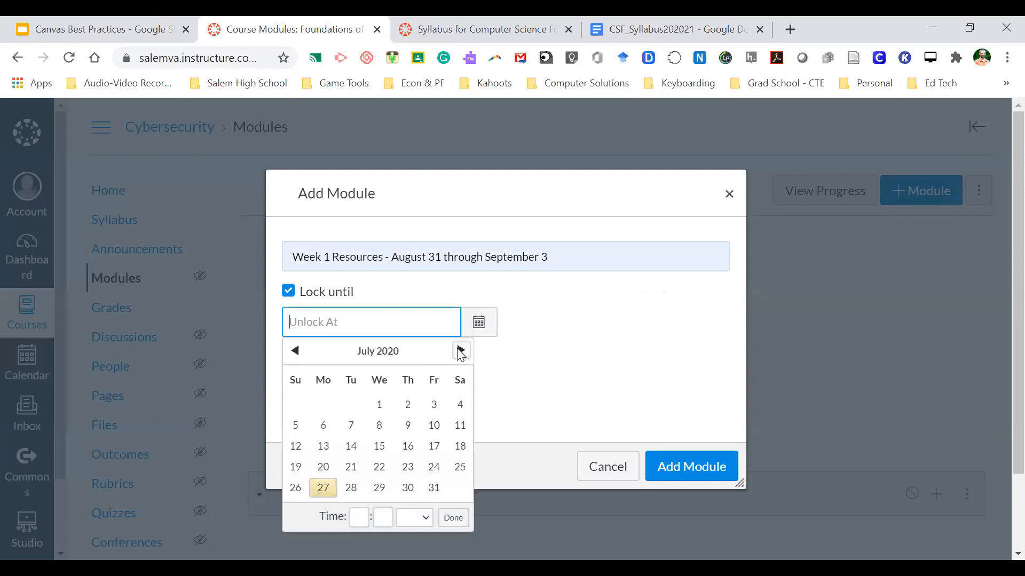
pyautogui.click(460, 350)
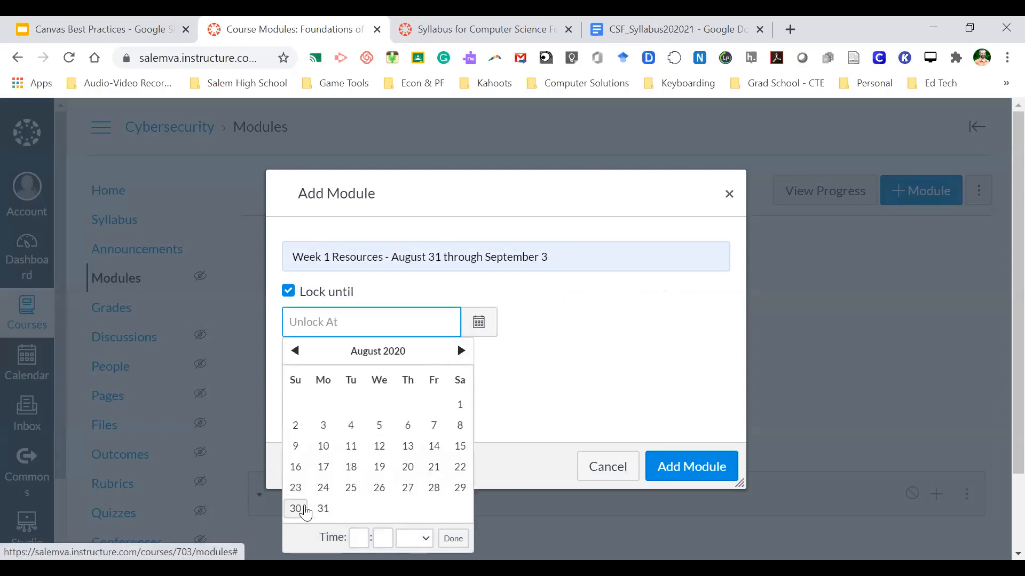
pyautogui.click(323, 510)
pyautogui.click(547, 385)
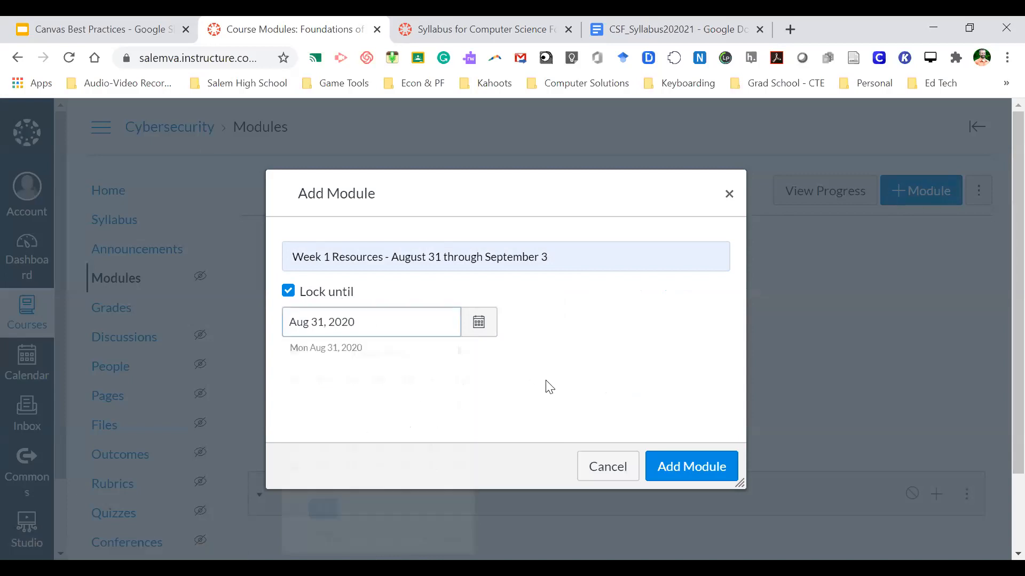
pyautogui.click(710, 470)
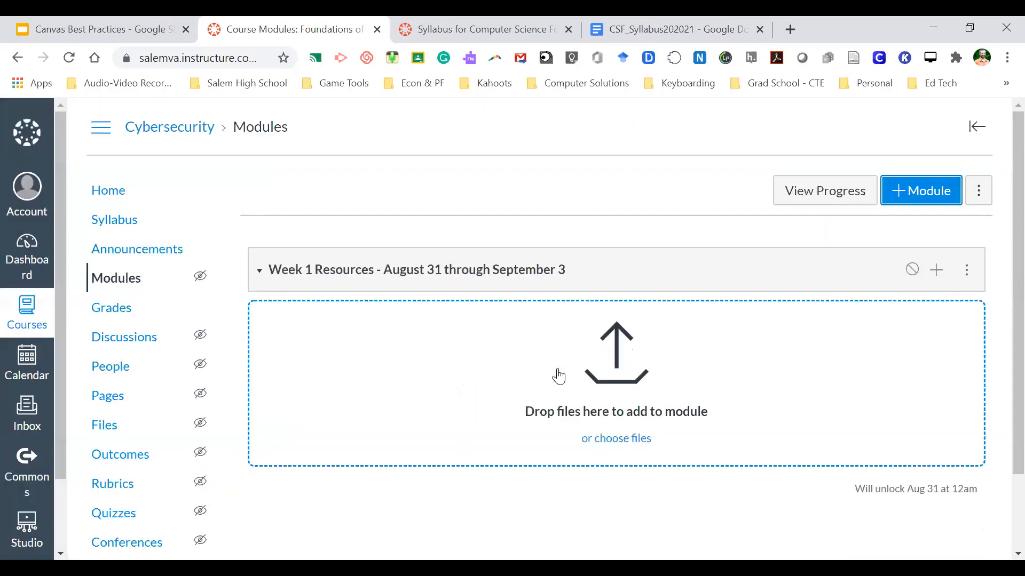
pyautogui.scroll(-1, 482, 355)
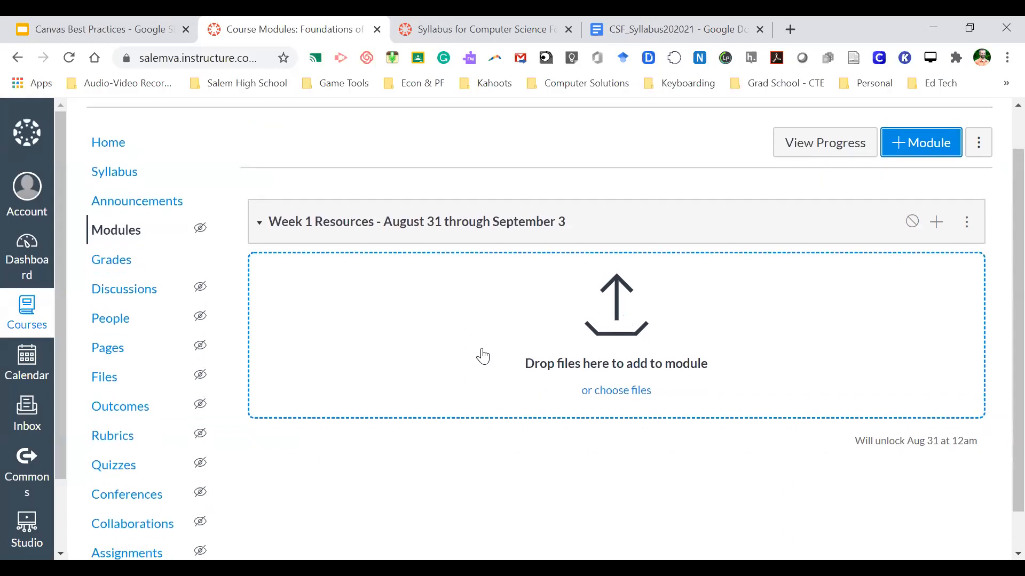
pyautogui.scroll(1, 483, 355)
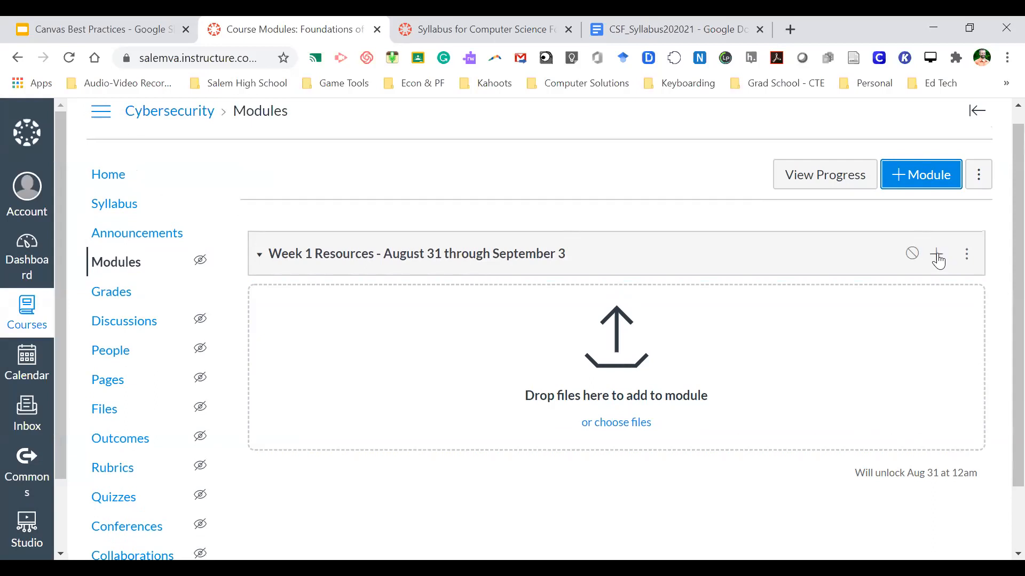
# - Start adding a new quiz to the Week 1 module, cancel, then go to Quizzes
pyautogui.click(937, 256)
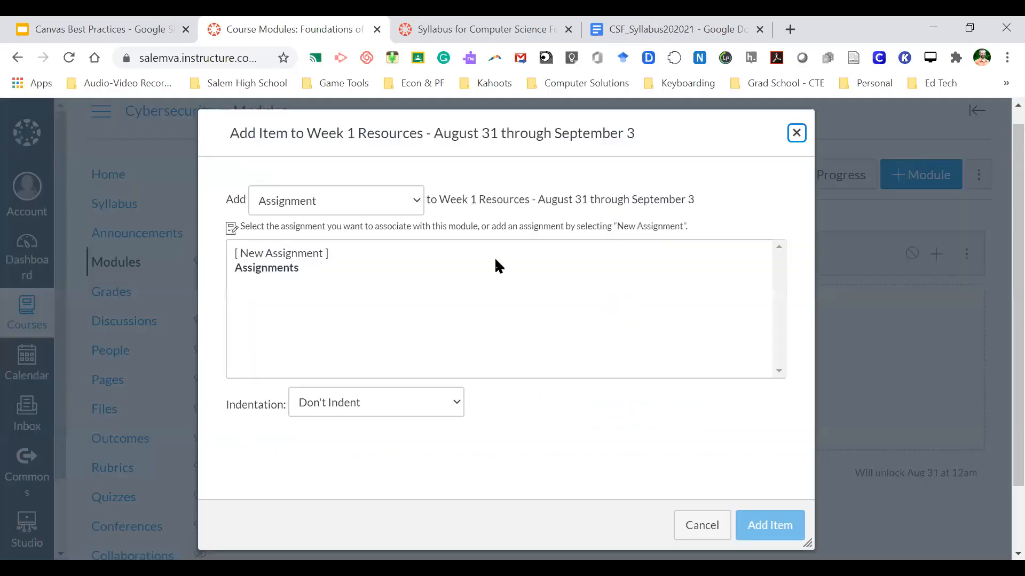
pyautogui.click(417, 204)
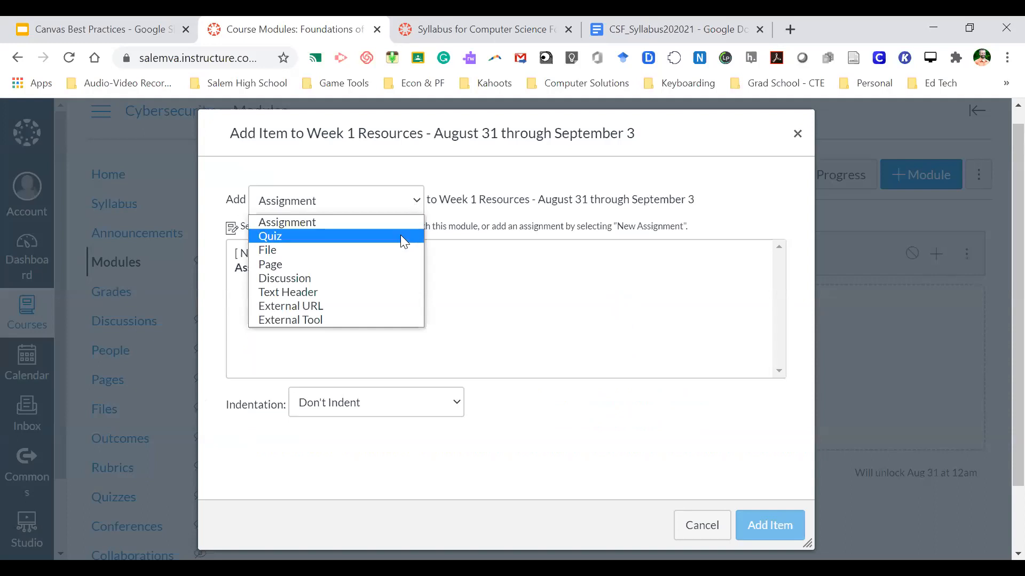
pyautogui.click(369, 236)
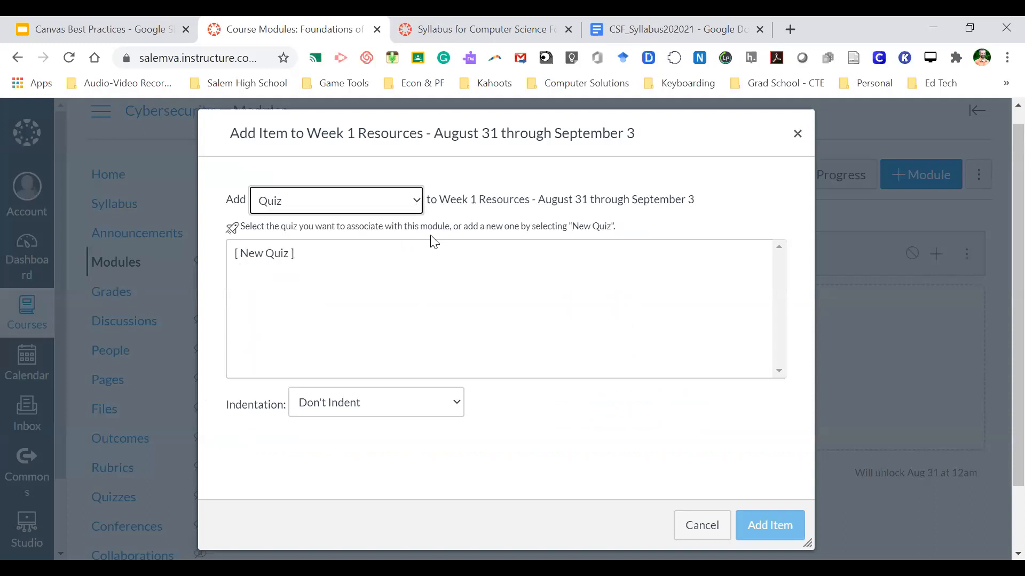
pyautogui.click(282, 255)
pyautogui.click(353, 197)
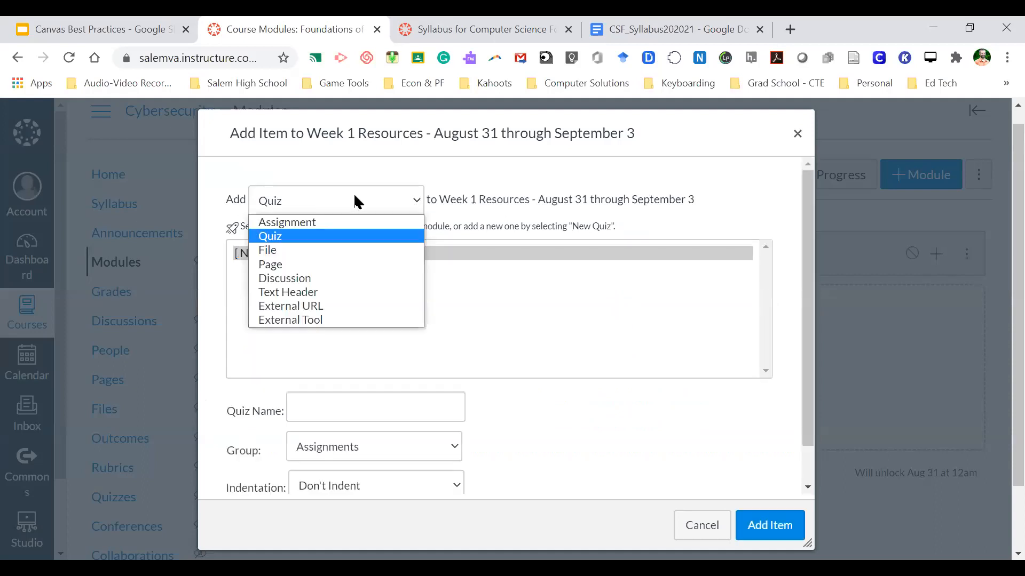
pyautogui.click(308, 238)
pyautogui.click(302, 284)
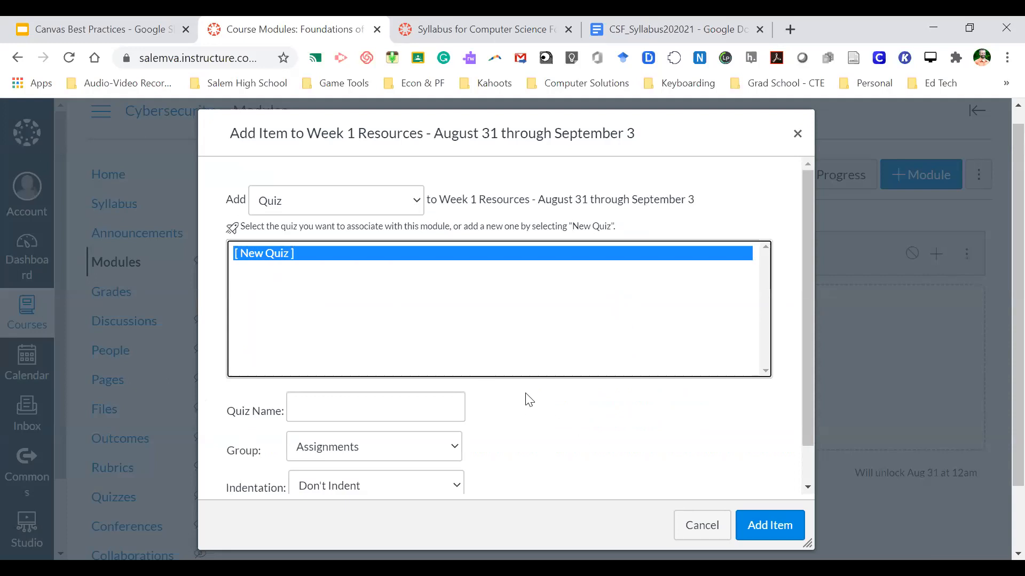
pyautogui.click(694, 518)
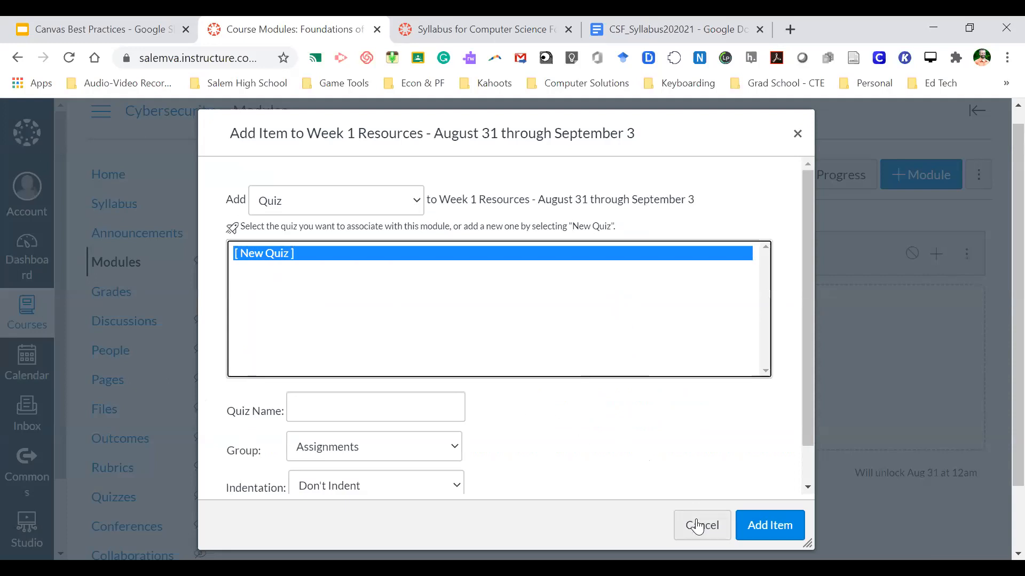
pyautogui.scroll(-1, 589, 348)
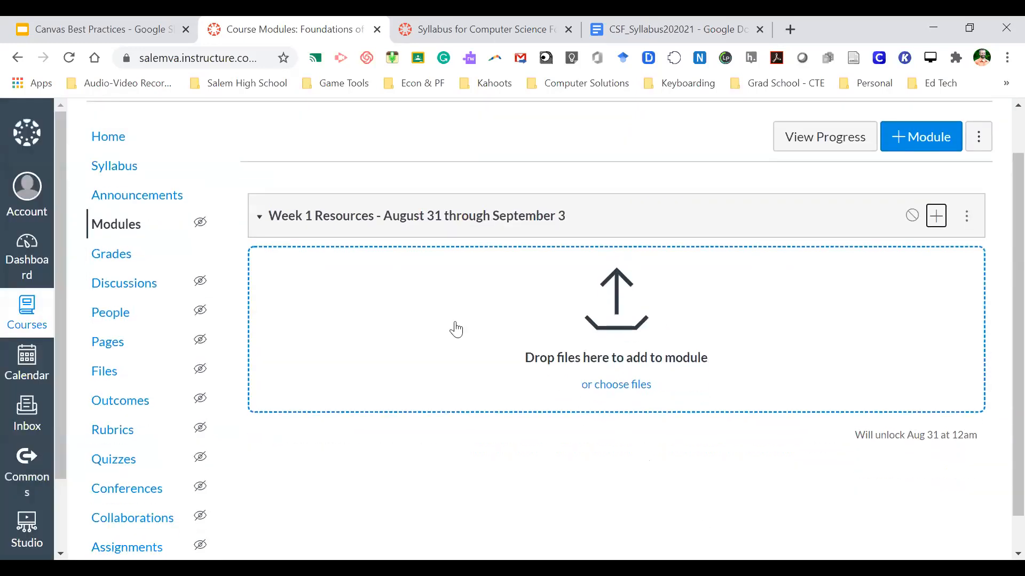
pyautogui.click(125, 461)
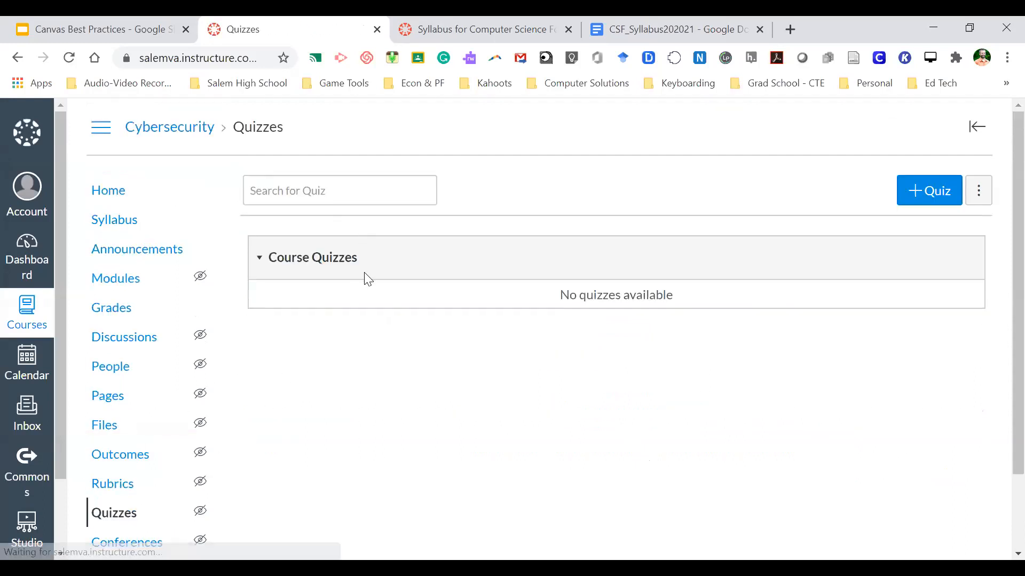
# - Create a new quiz titled 'First Week Quiz' with instructions 'Example.'
pyautogui.click(926, 187)
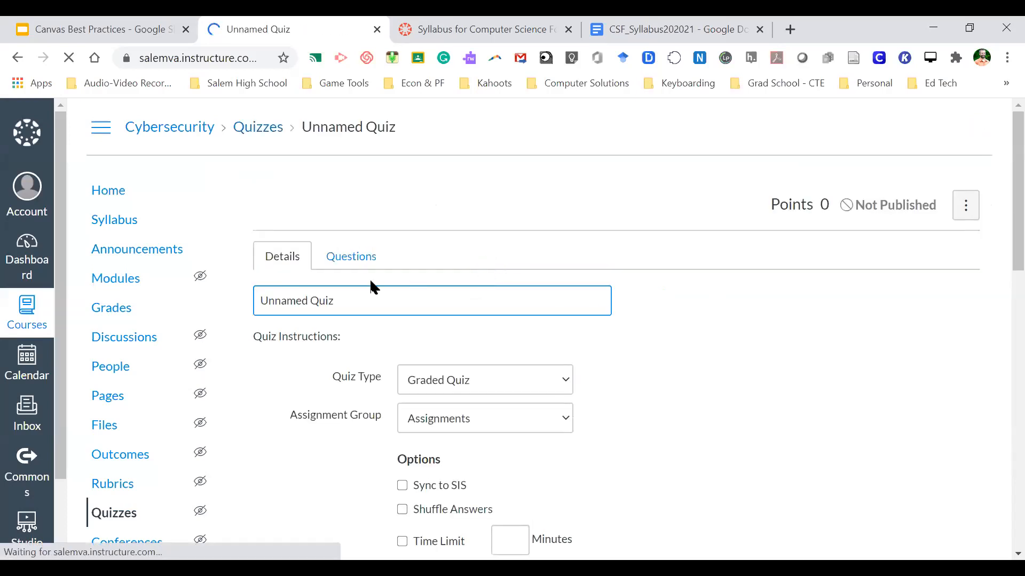
pyautogui.moveTo(309, 303); pyautogui.dragTo(132, 312)
pyautogui.write('First Week')
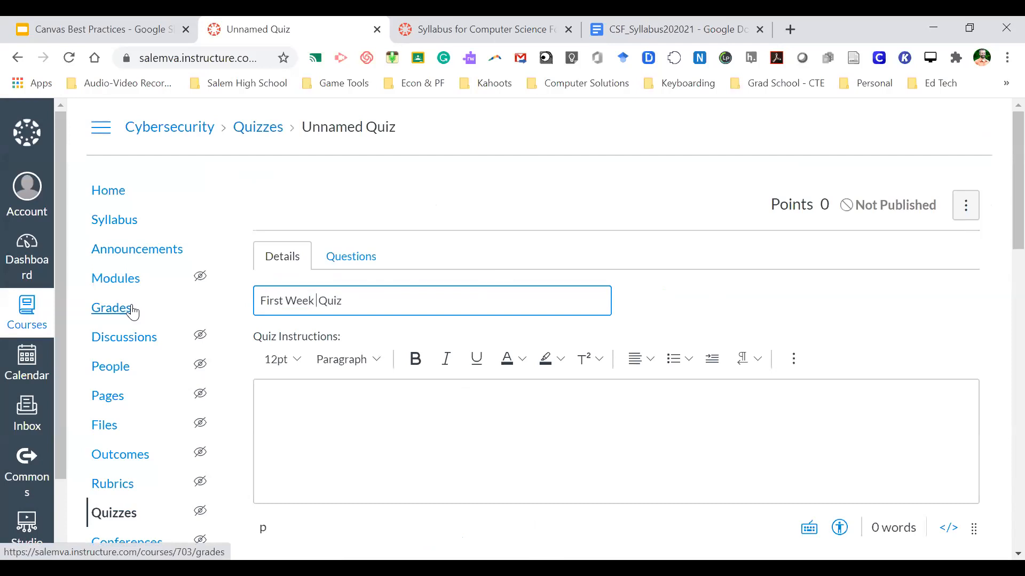
pyautogui.click(344, 422)
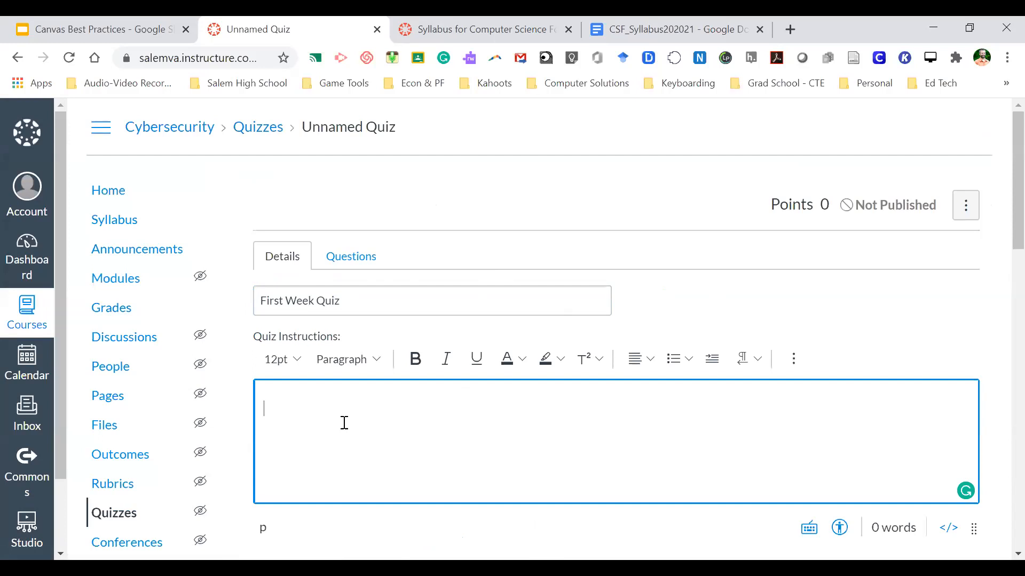
pyautogui.write('Example.')
# - Save and publish First Week Quiz, then return to Modules
pyautogui.scroll(-2, 344, 422)
pyautogui.scroll(-15, 344, 423)
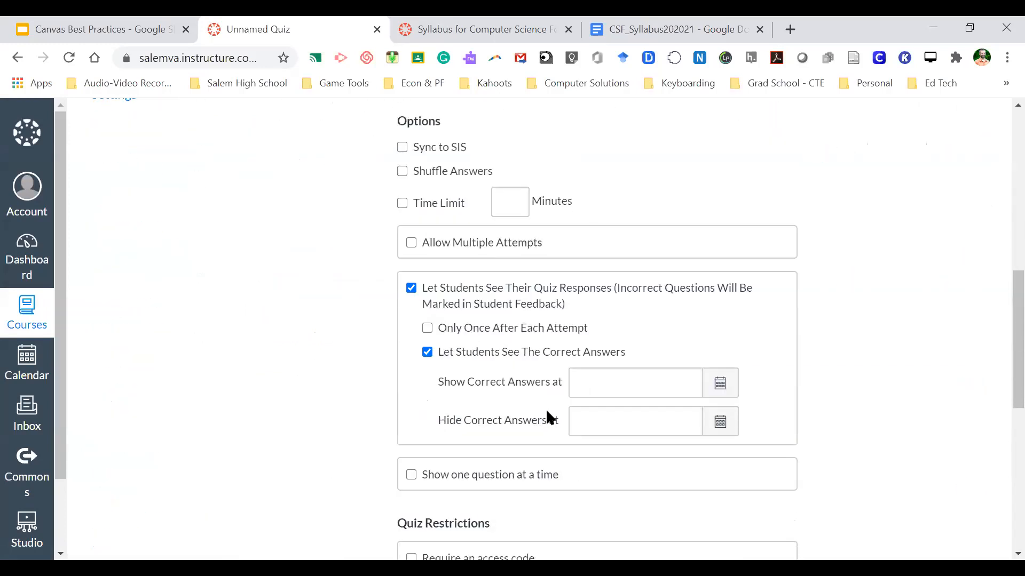
pyautogui.click(849, 504)
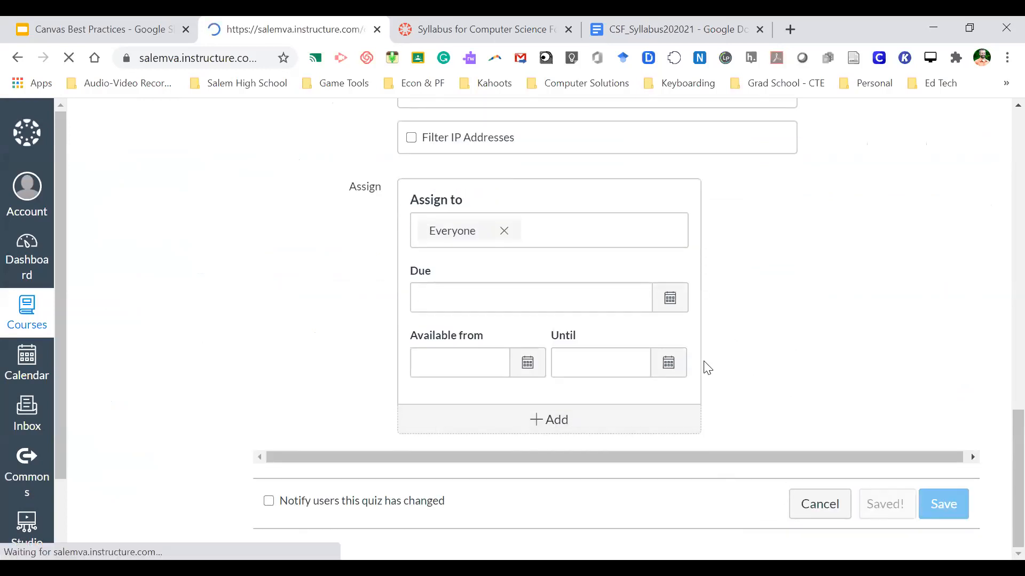
pyautogui.scroll(-5, 709, 334)
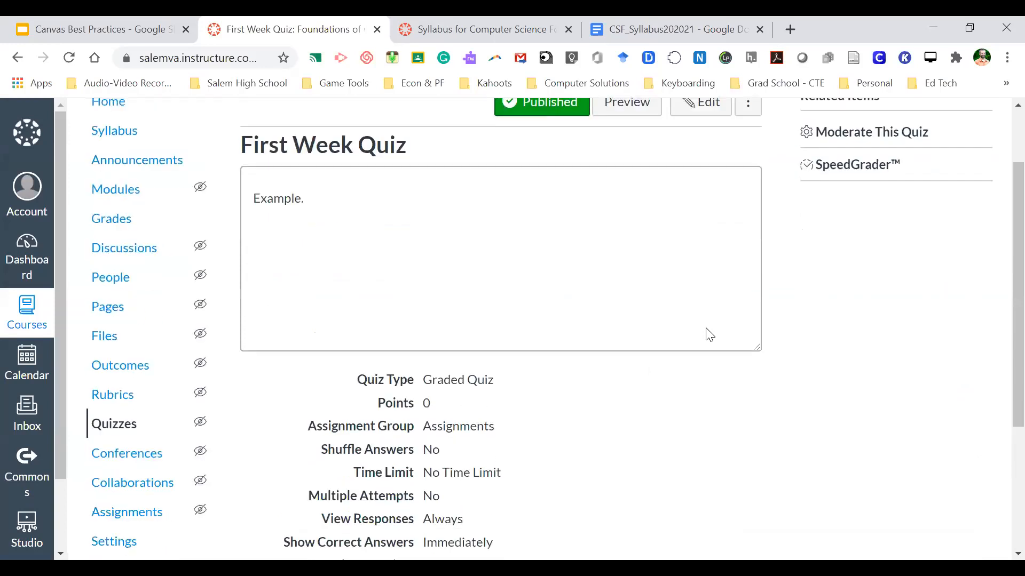
pyautogui.scroll(5, 545, 379)
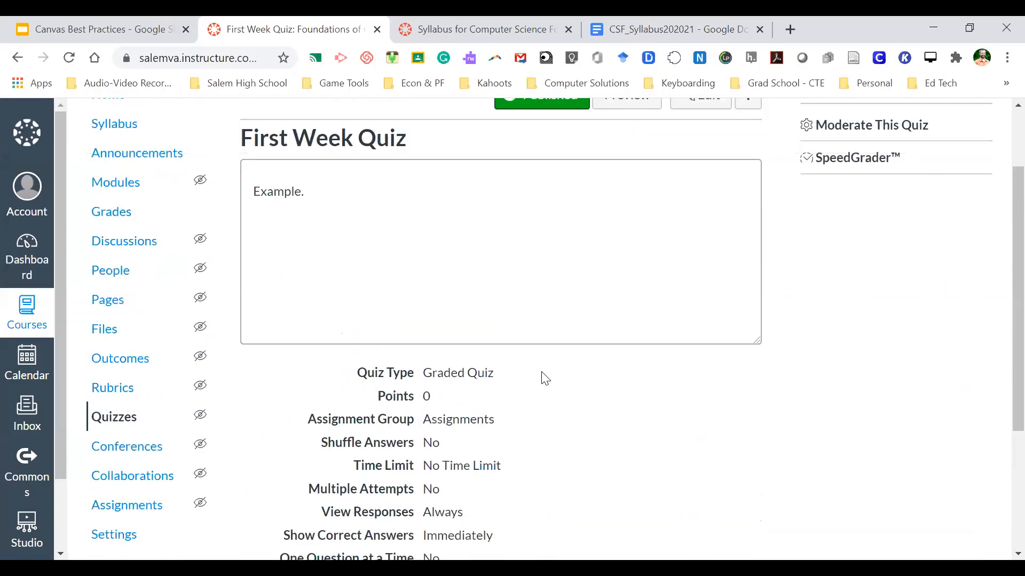
pyautogui.click(116, 246)
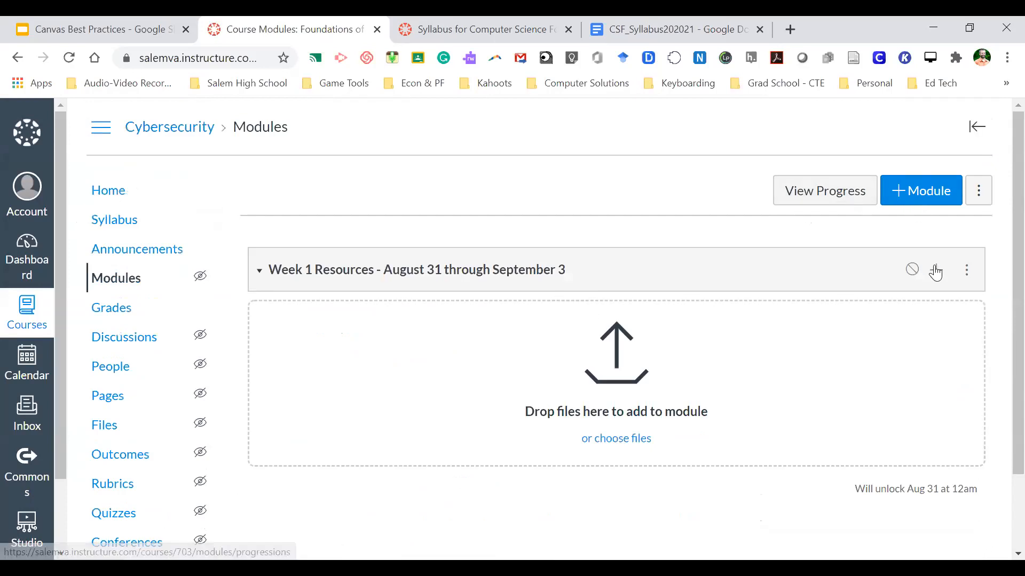
# - Add First Week Quiz to the Week 1 Resources module
pyautogui.click(936, 270)
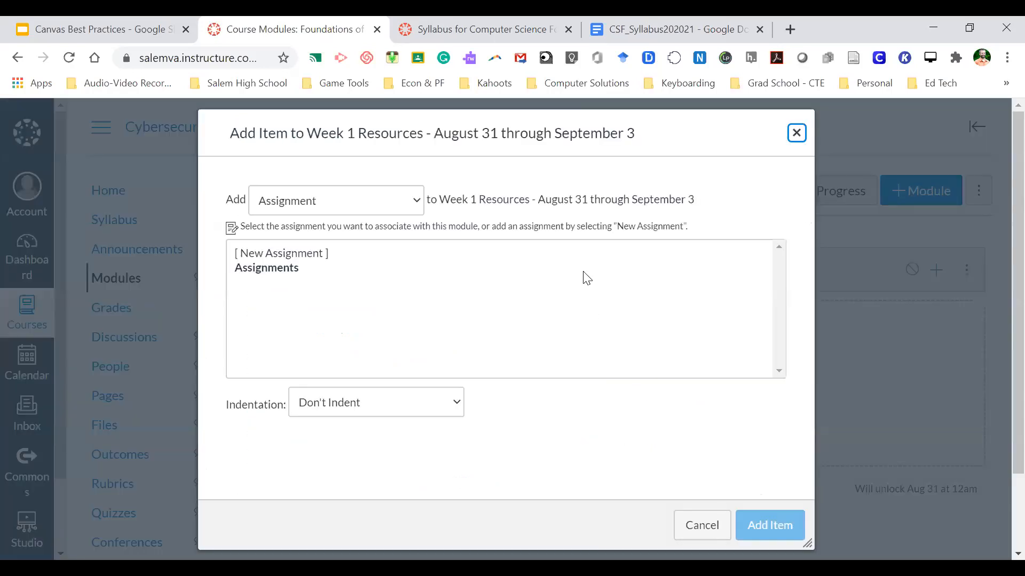
pyautogui.click(337, 208)
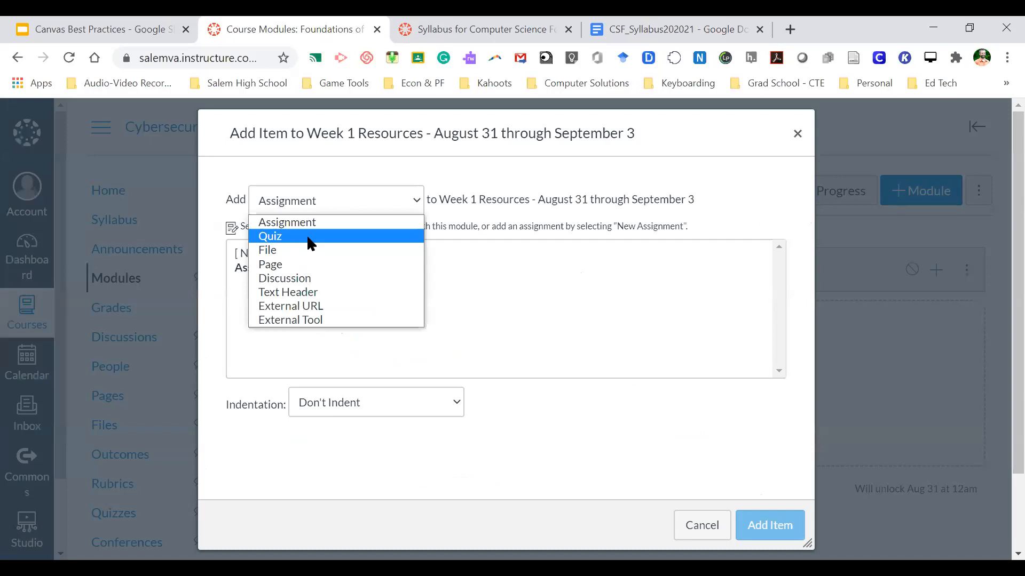
pyautogui.click(312, 237)
pyautogui.click(279, 268)
pyautogui.click(768, 524)
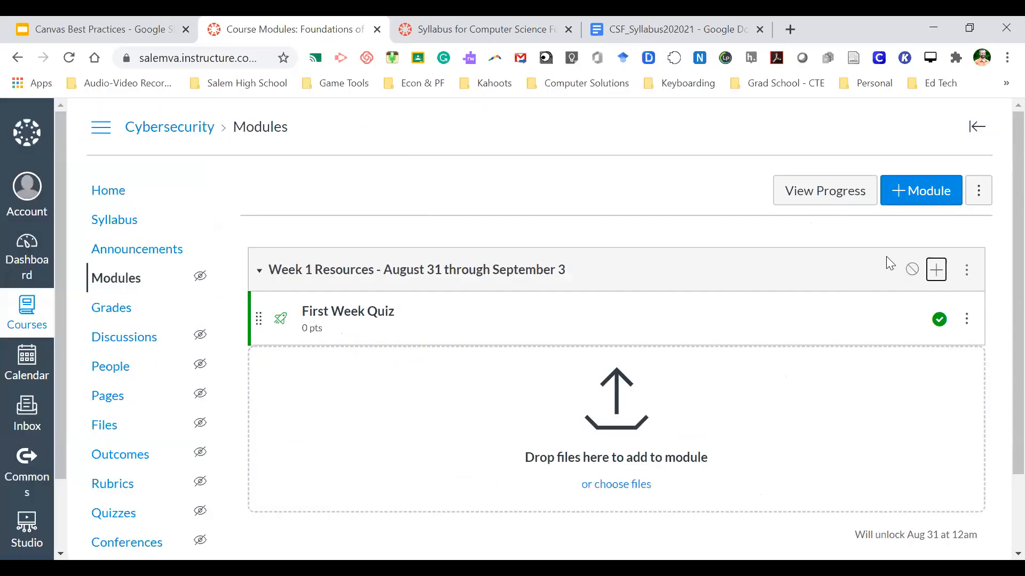
pyautogui.click(937, 271)
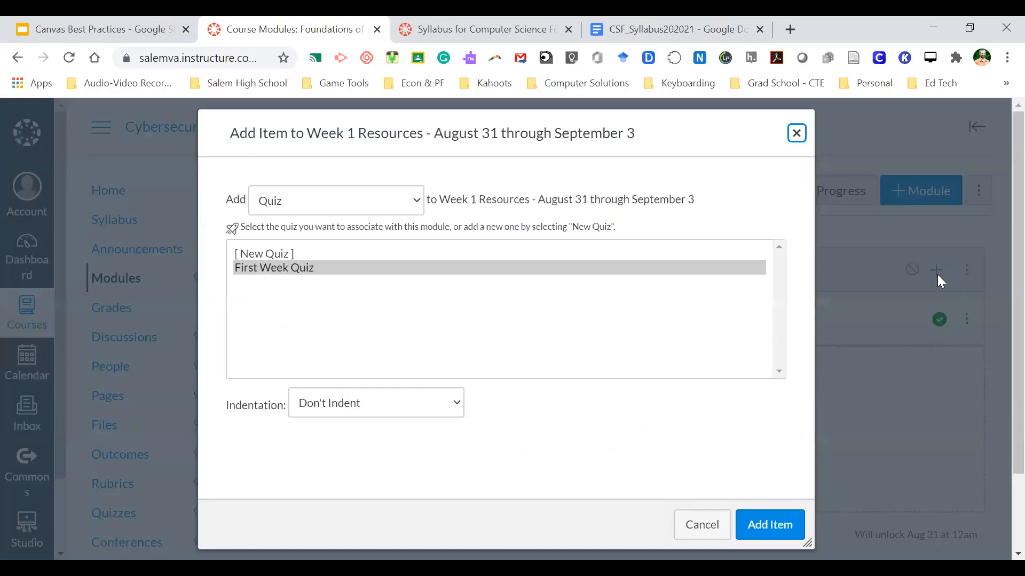
pyautogui.click(414, 201)
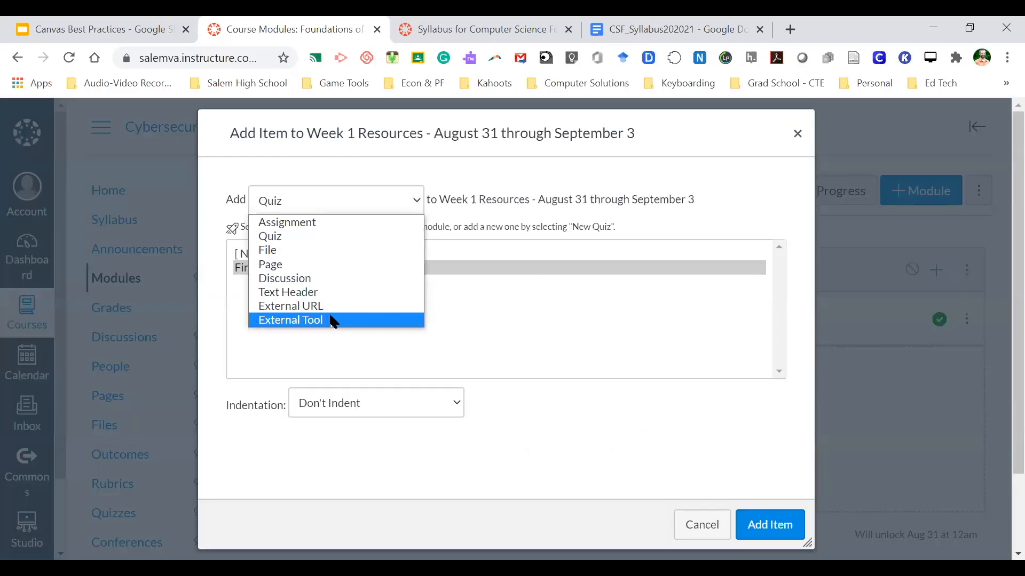
pyautogui.click(312, 304)
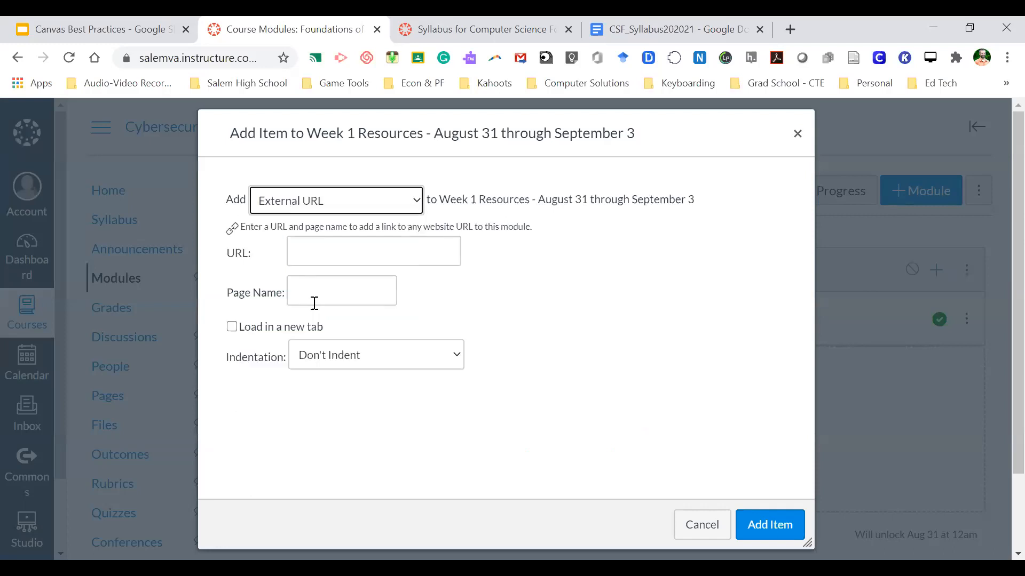
pyautogui.click(354, 250)
pyautogui.write('h')
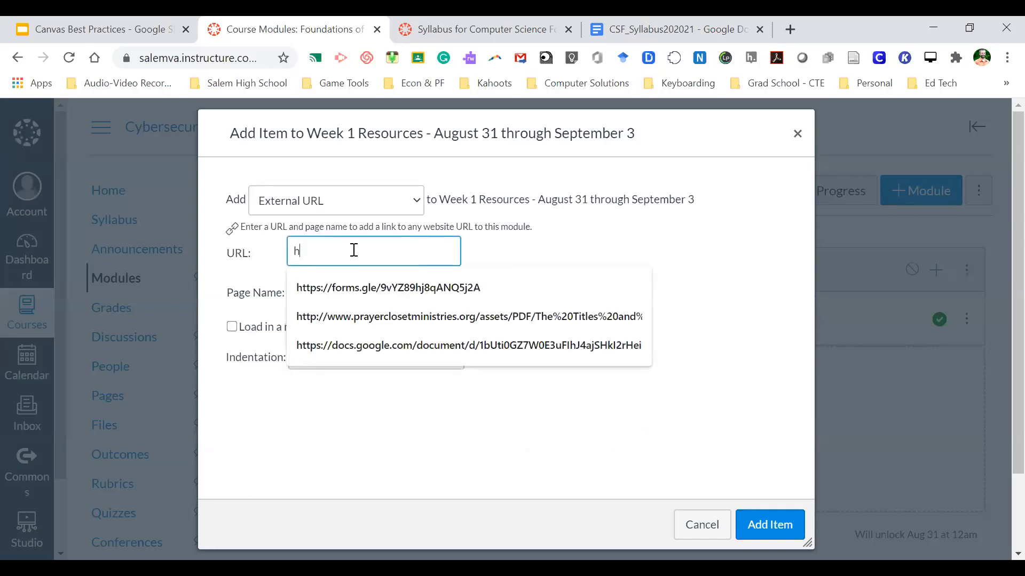
pyautogui.write('ttp://www.guia.com')
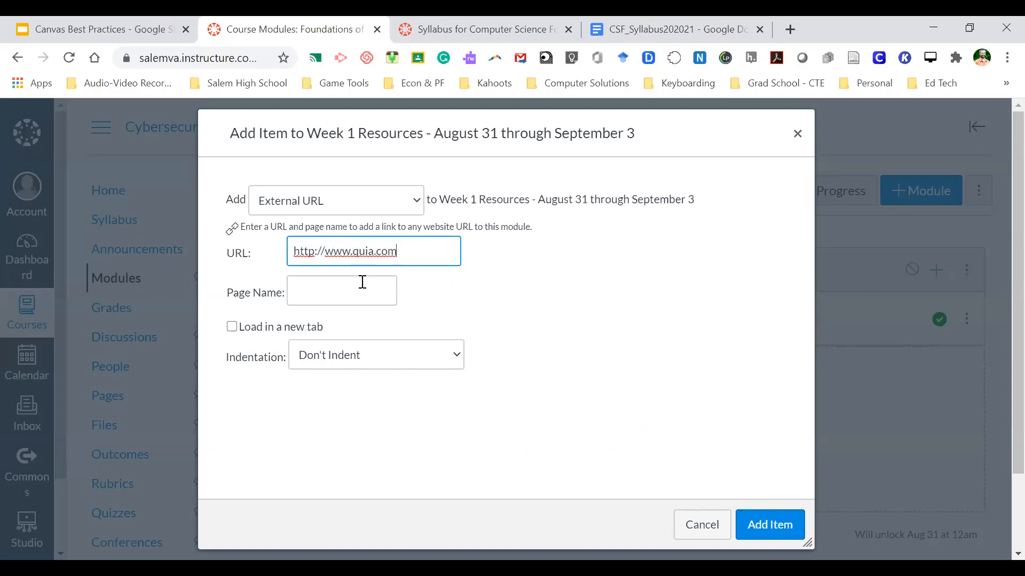
pyautogui.click(363, 282)
pyautogui.write('I')
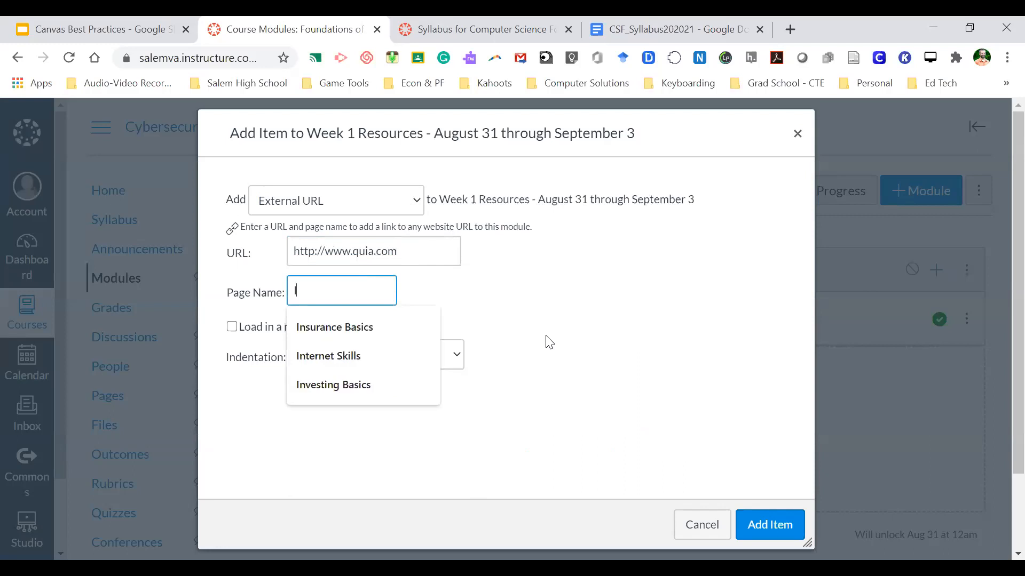
pyautogui.write('ntro Quia Quiz')
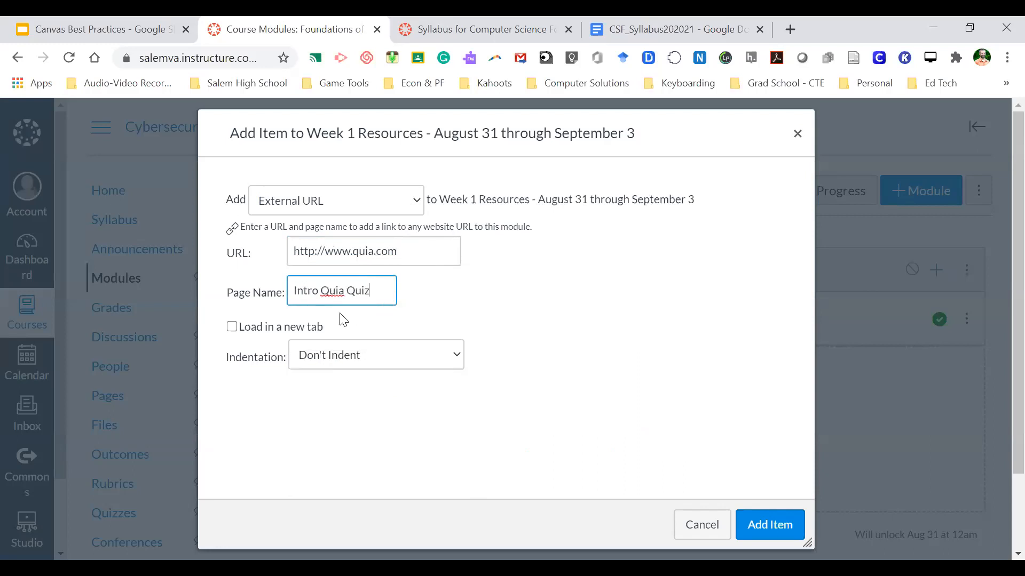
pyautogui.click(272, 328)
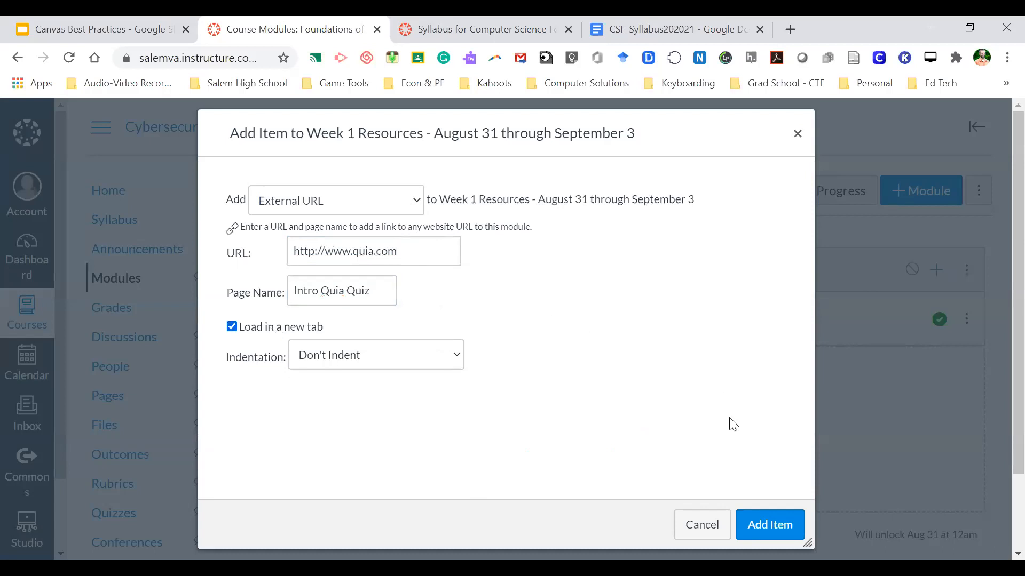
pyautogui.click(770, 527)
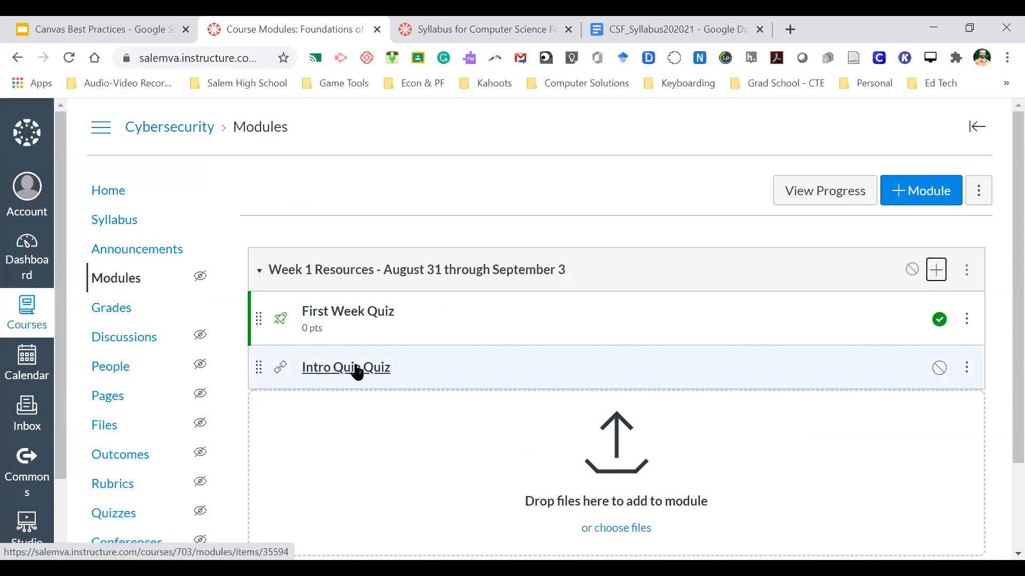
# - Add Kami from the external tool list as a Week 1 Resources item
pyautogui.scroll(-2, 346, 409)
pyautogui.scroll(1, 347, 409)
pyautogui.scroll(-1, 347, 409)
pyautogui.scroll(1, 347, 409)
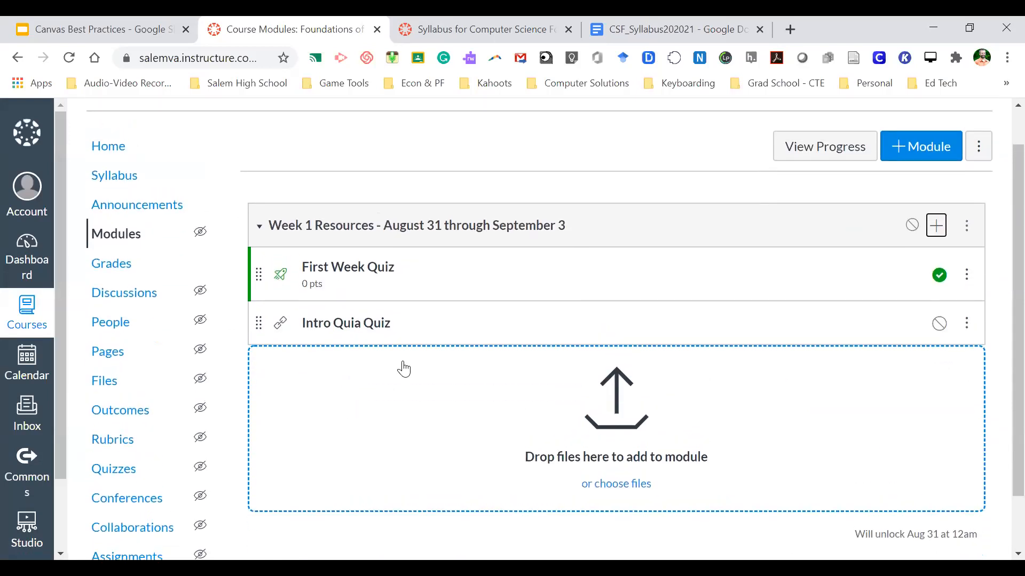
pyautogui.click(936, 226)
pyautogui.click(322, 211)
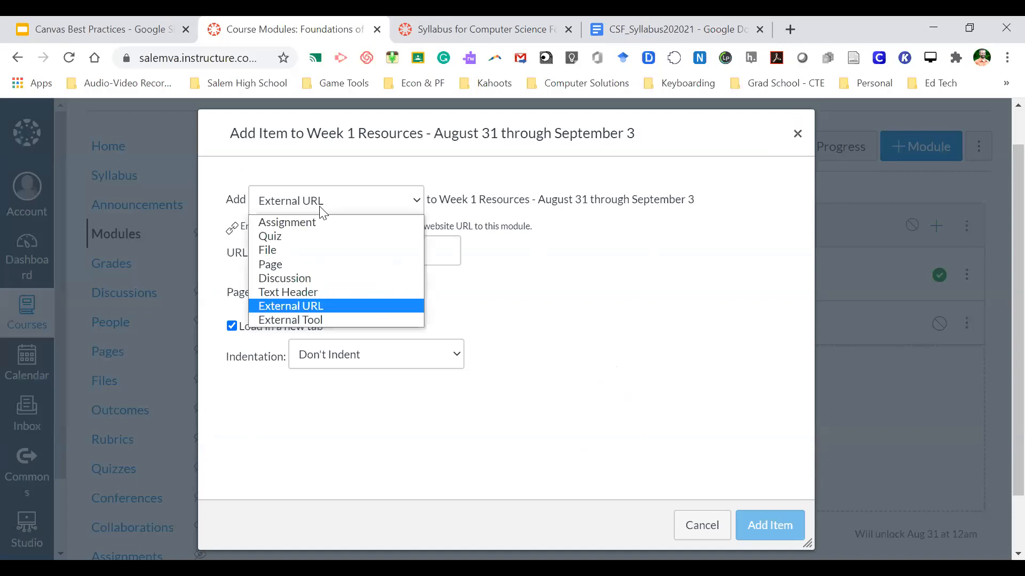
pyautogui.click(316, 319)
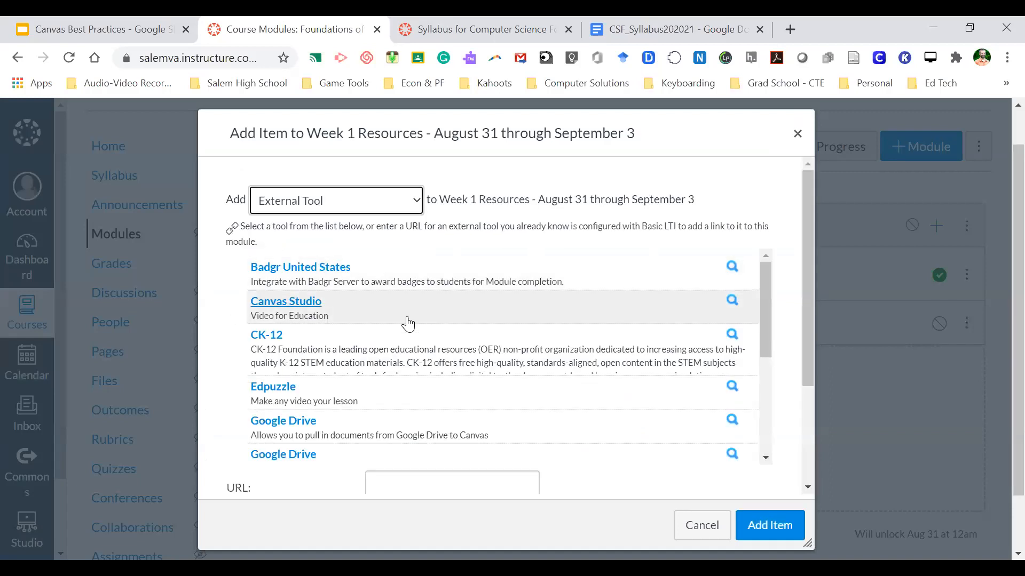
pyautogui.moveTo(767, 297)
pyautogui.mouseDown()
pyautogui.moveTo(766, 412)
pyautogui.moveTo(765, 297)
pyautogui.moveTo(764, 315)
pyautogui.mouseUp()
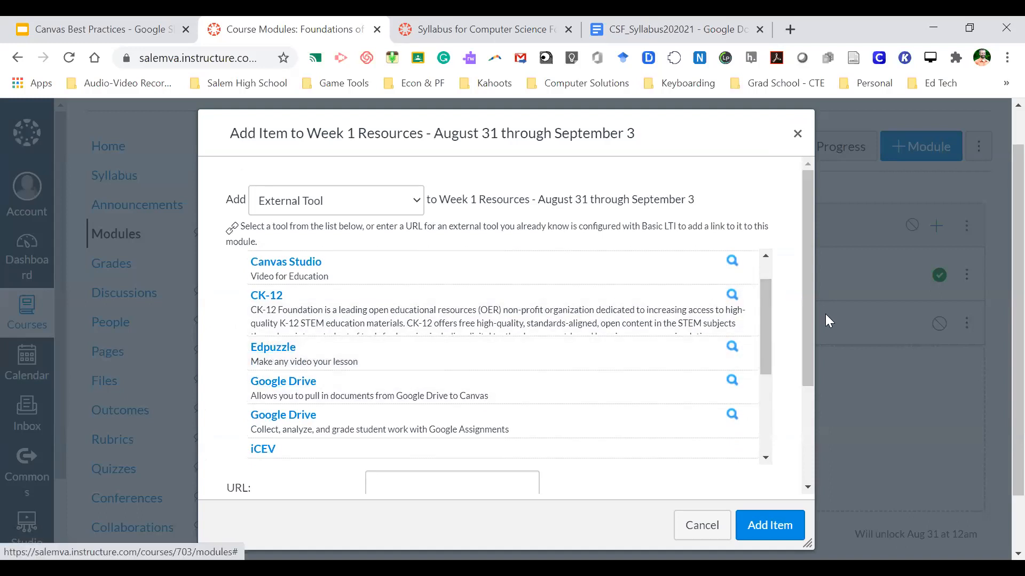
pyautogui.moveTo(766, 323); pyautogui.dragTo(768, 373)
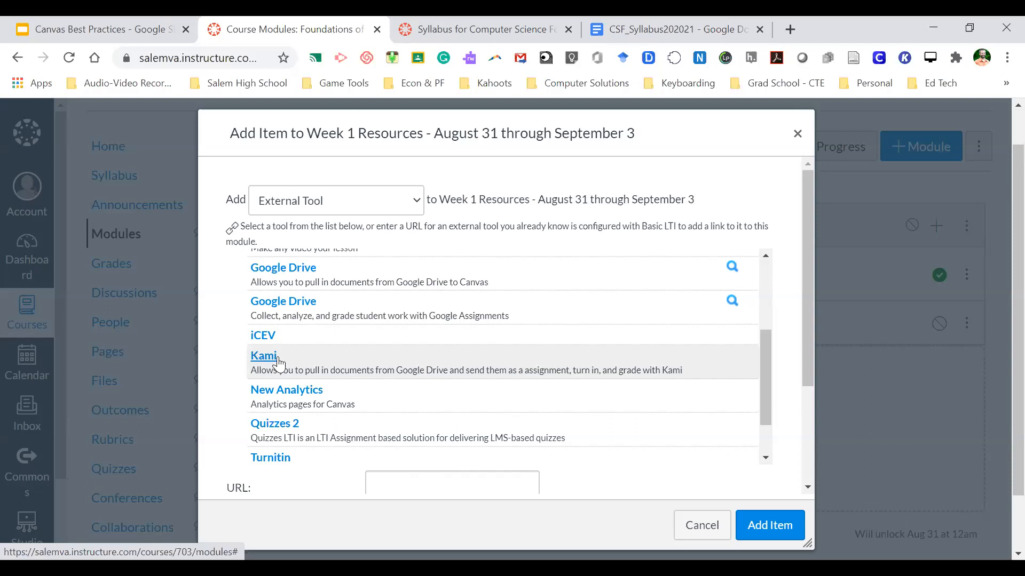
pyautogui.moveTo(808, 344); pyautogui.dragTo(809, 357)
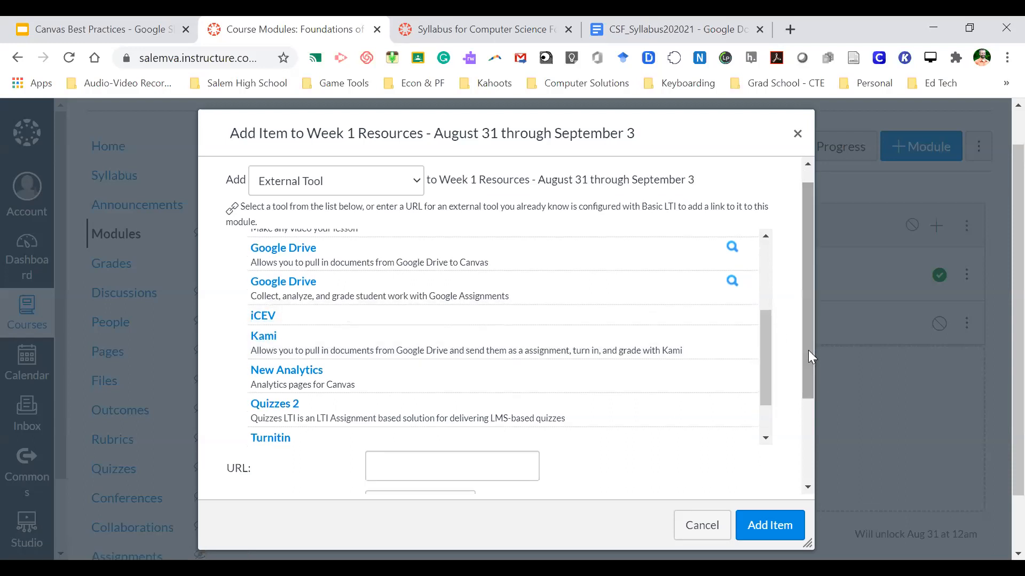
pyautogui.click(269, 346)
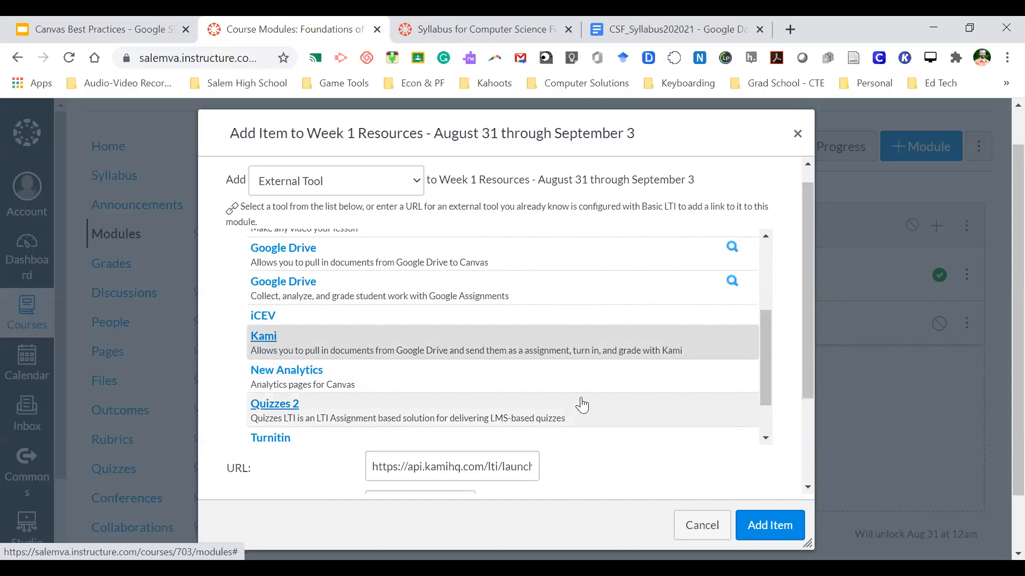
pyautogui.scroll(-3, 583, 405)
pyautogui.click(767, 523)
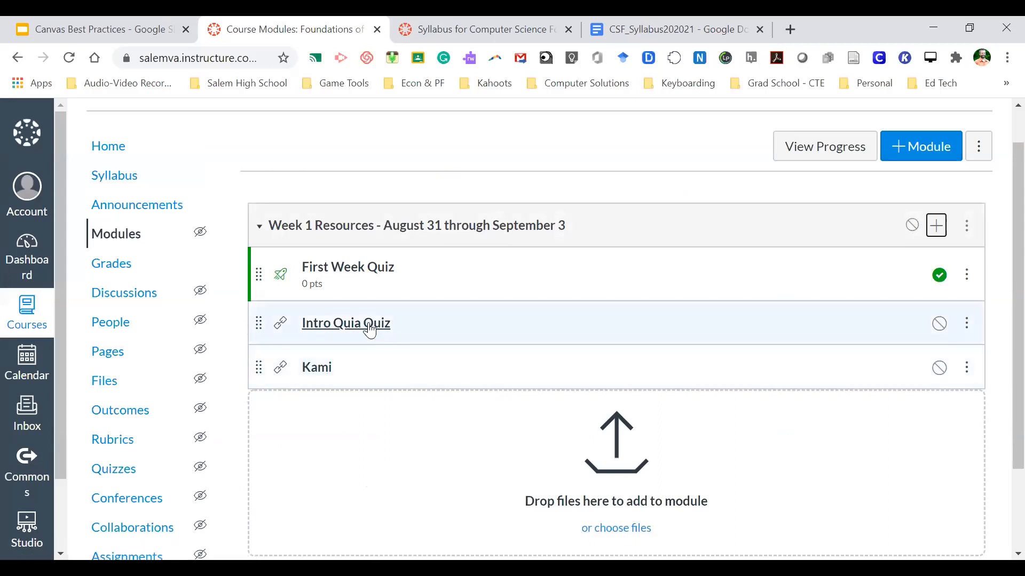
pyautogui.click(969, 368)
pyautogui.click(915, 437)
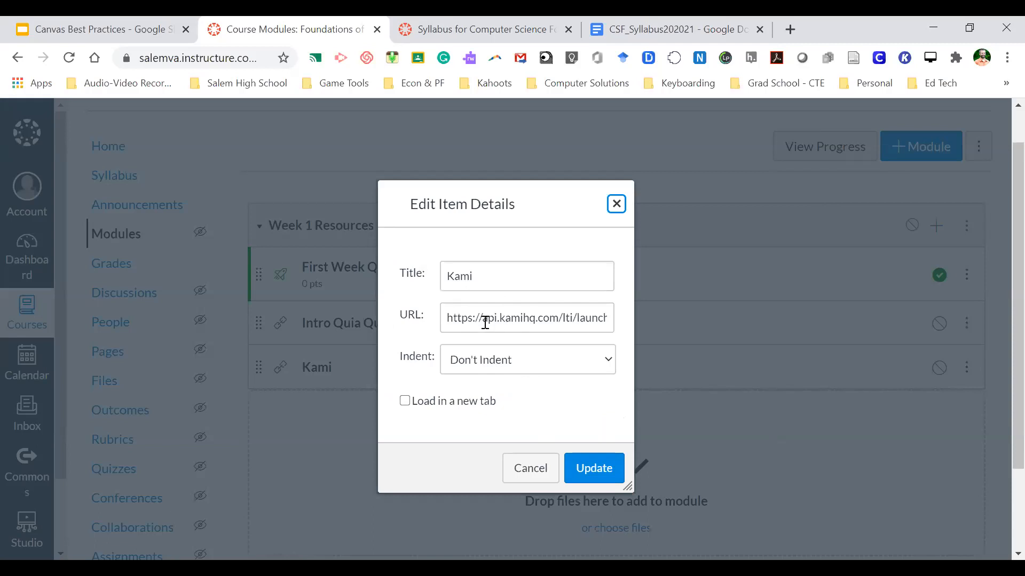
pyautogui.click(617, 205)
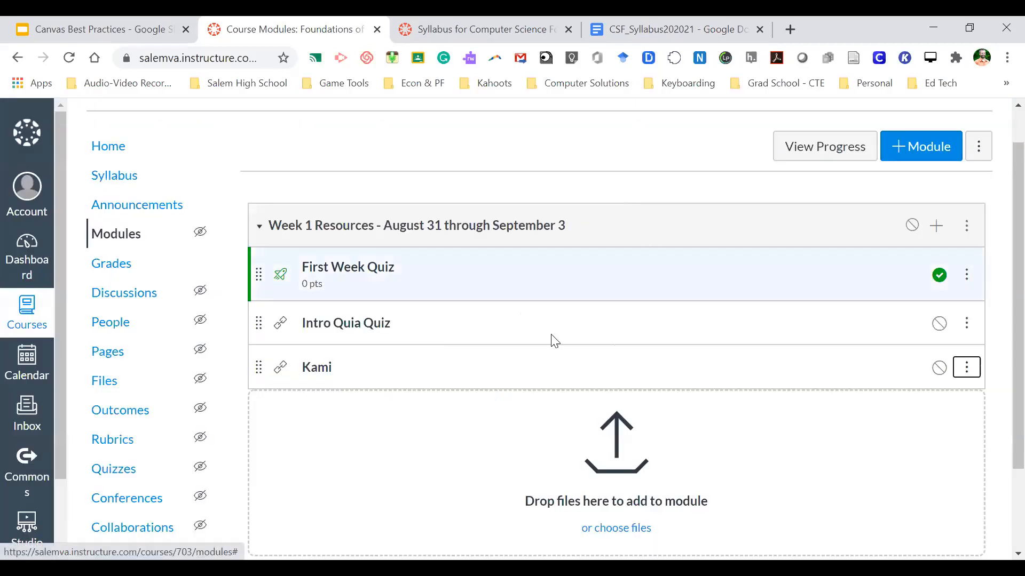
pyautogui.click(235, 380)
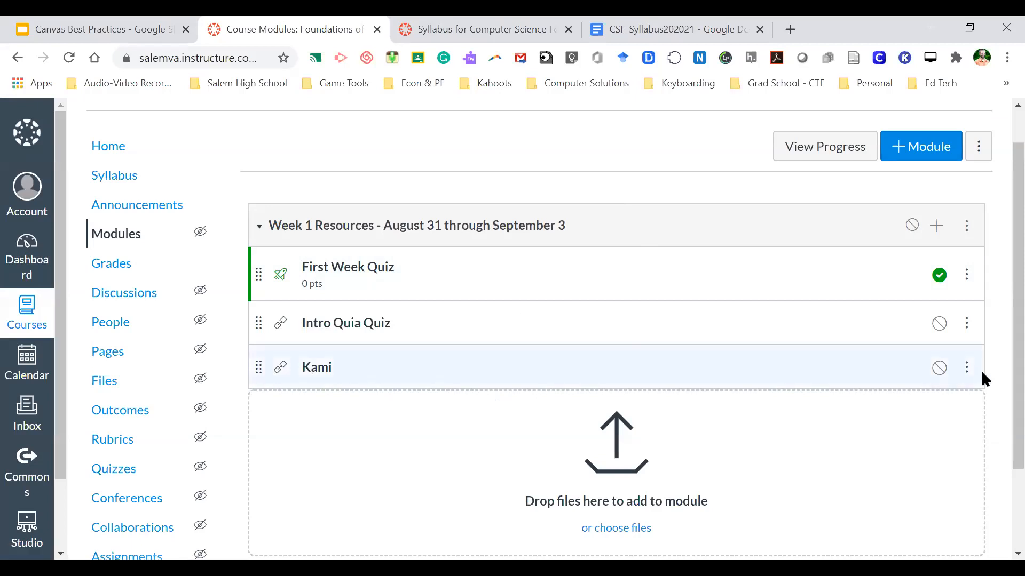
pyautogui.scroll(1, 865, 194)
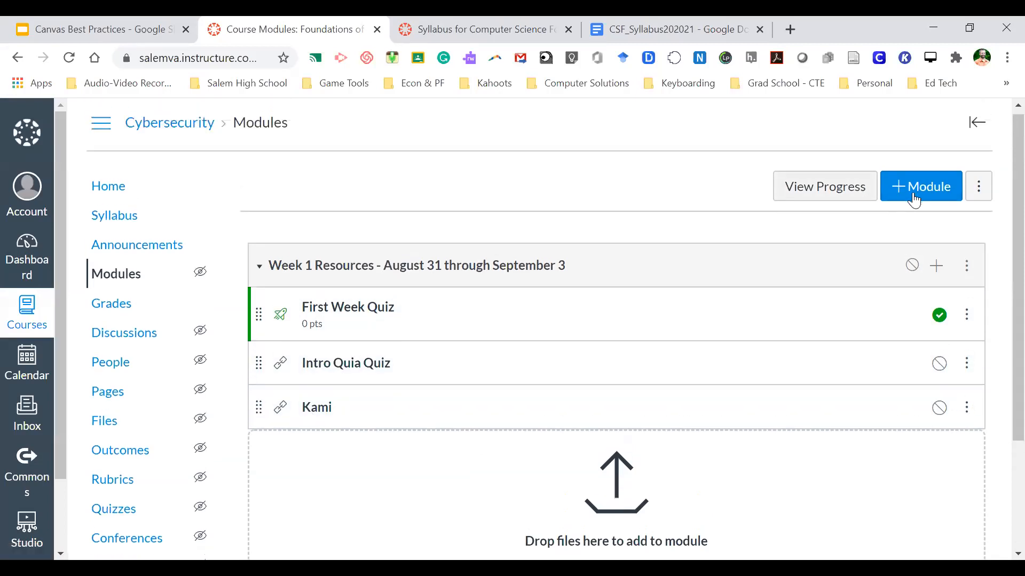
pyautogui.click(914, 197)
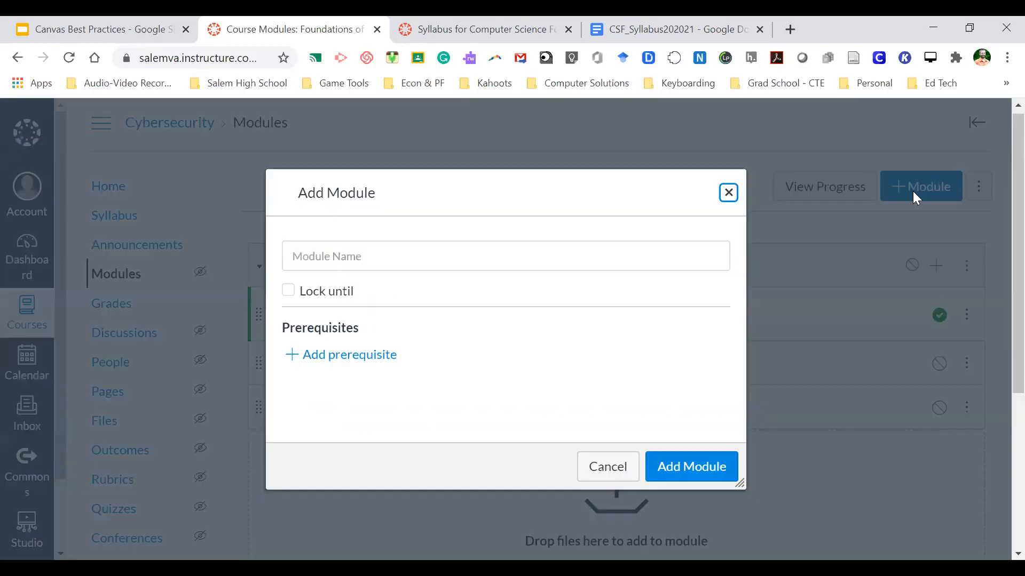
pyautogui.click(728, 193)
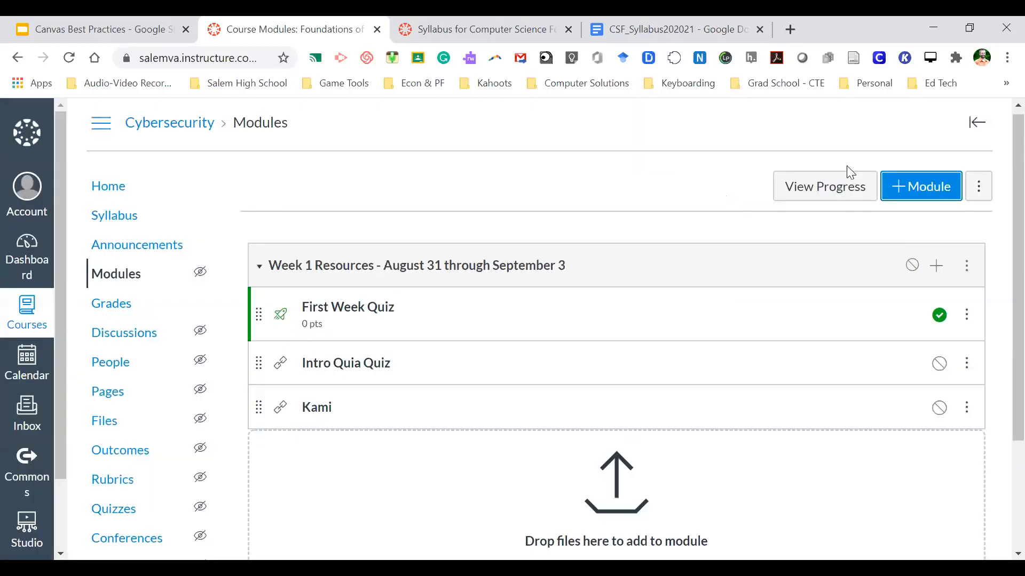
pyautogui.click(939, 271)
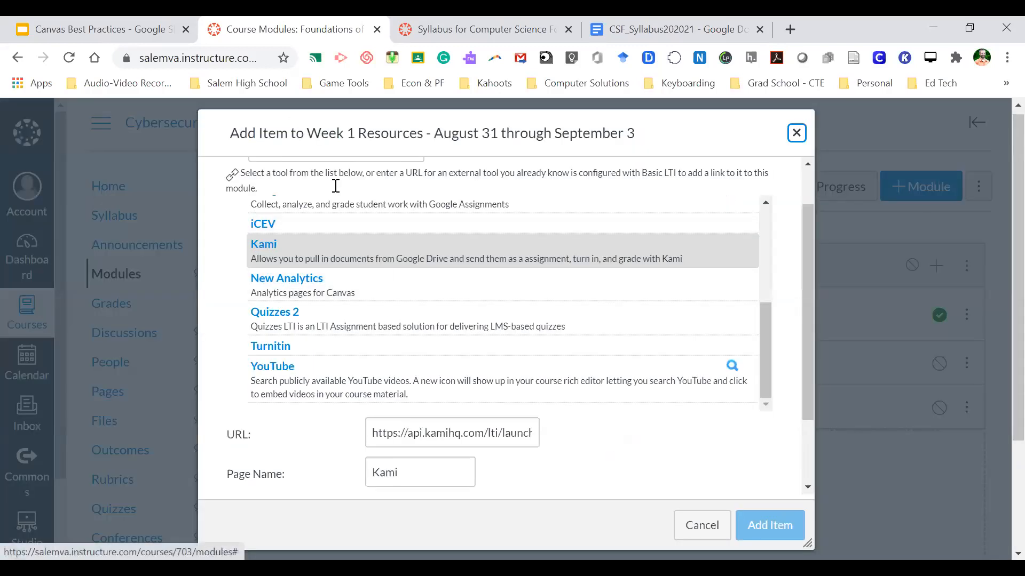
pyautogui.scroll(2, 380, 275)
pyautogui.scroll(2, 380, 275)
pyautogui.scroll(1, 359, 308)
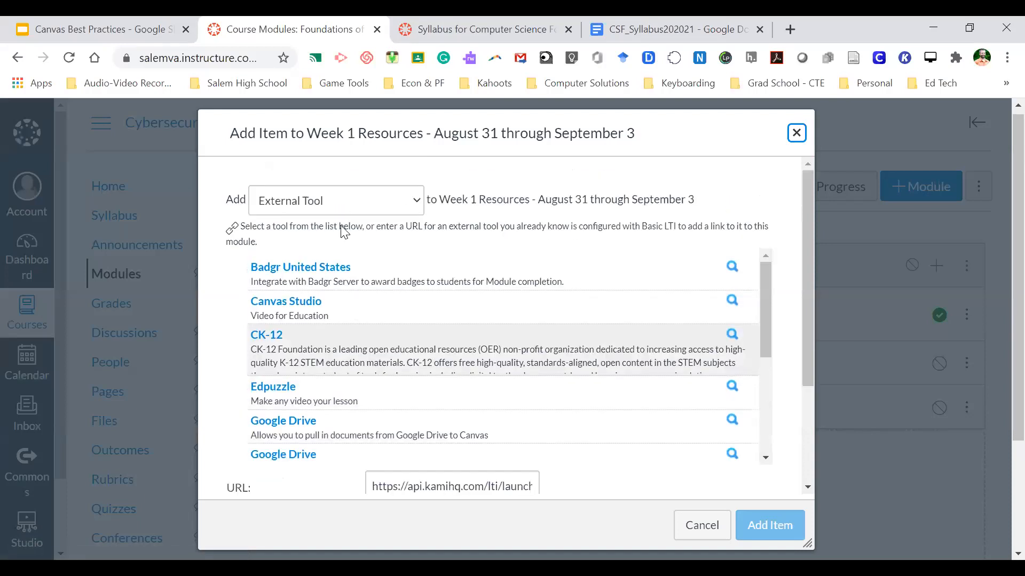
pyautogui.click(331, 202)
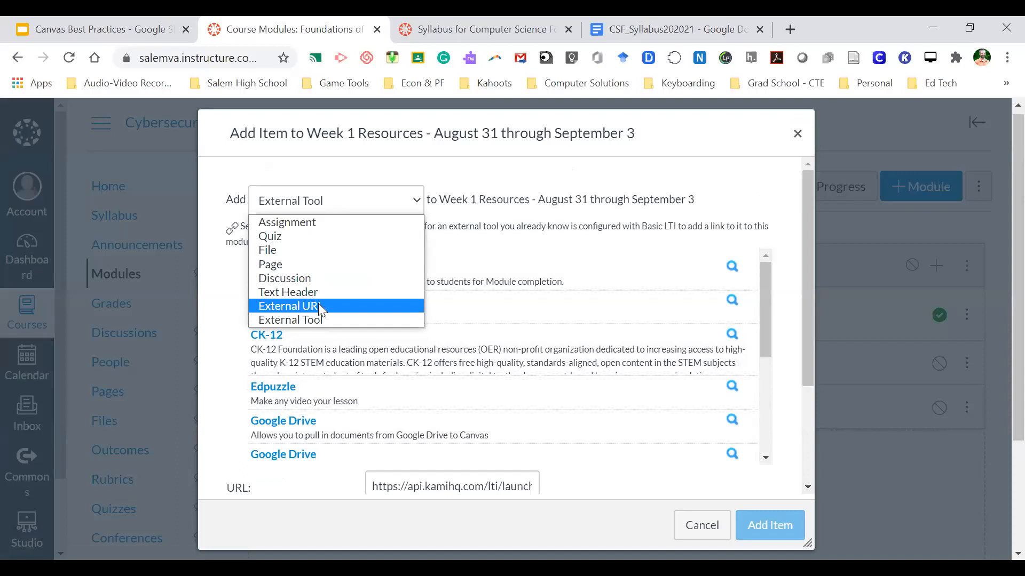
pyautogui.click(318, 305)
pyautogui.click(328, 206)
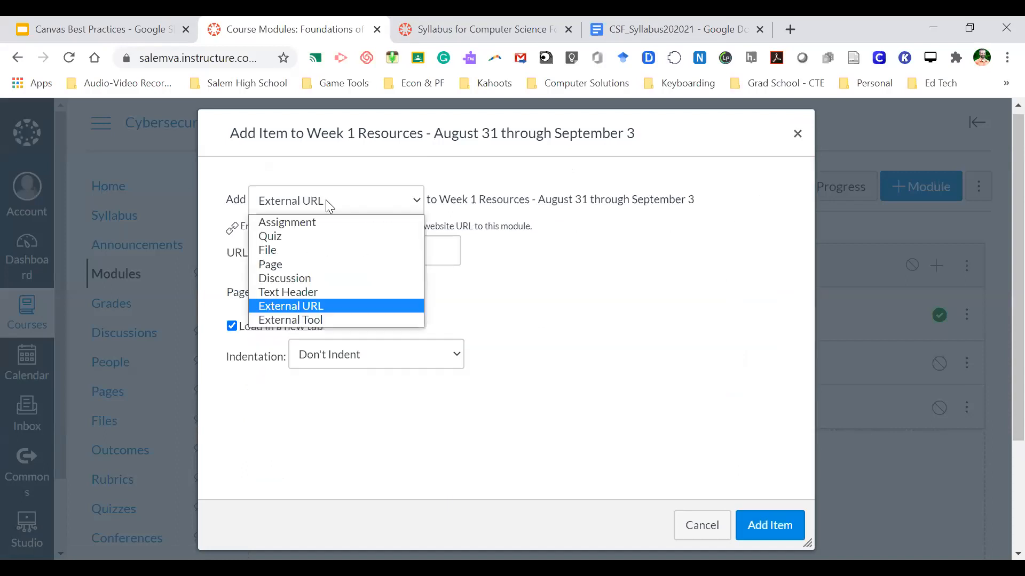
pyautogui.click(280, 264)
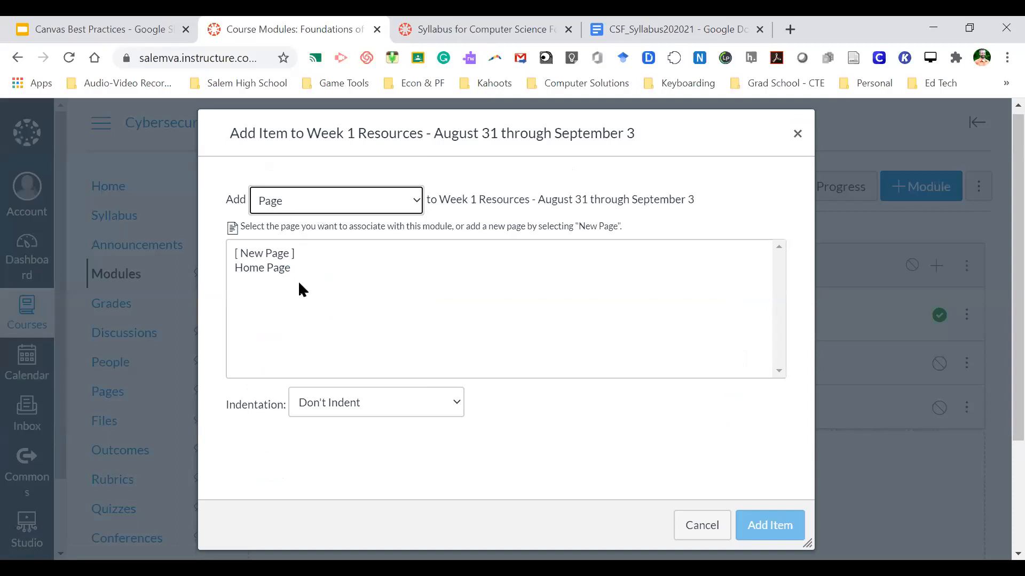
pyautogui.click(310, 200)
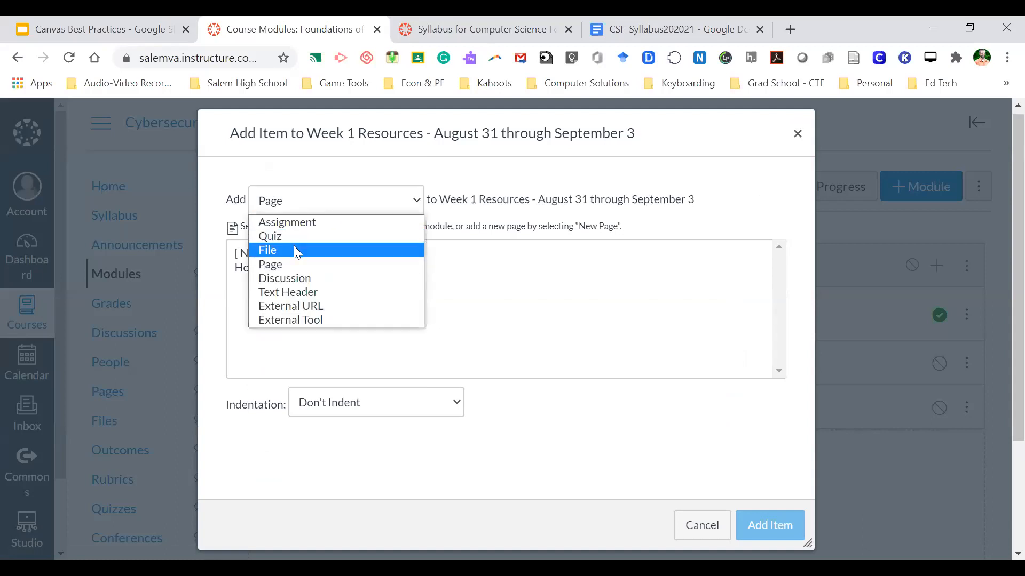
pyautogui.click(314, 221)
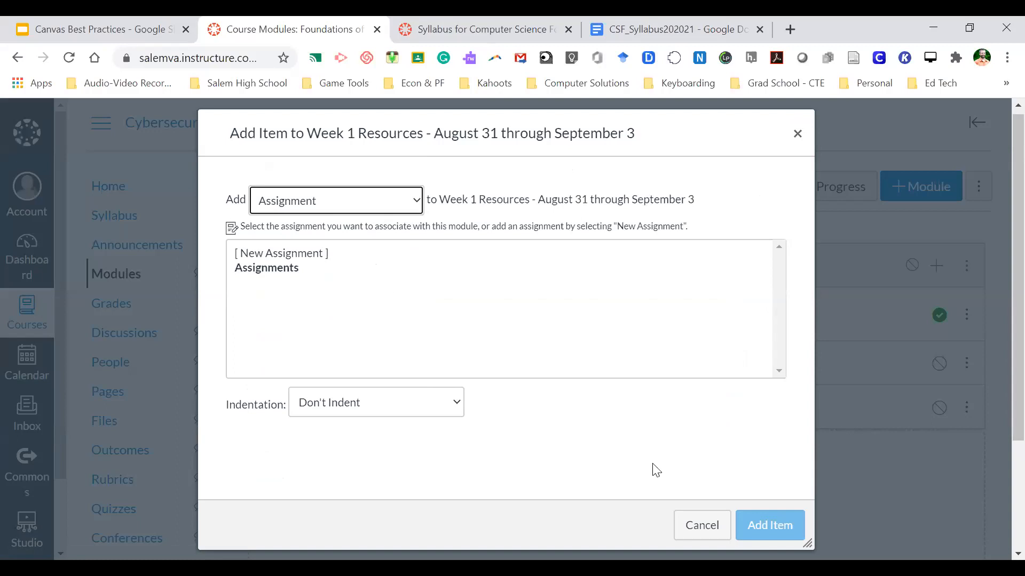
pyautogui.click(702, 529)
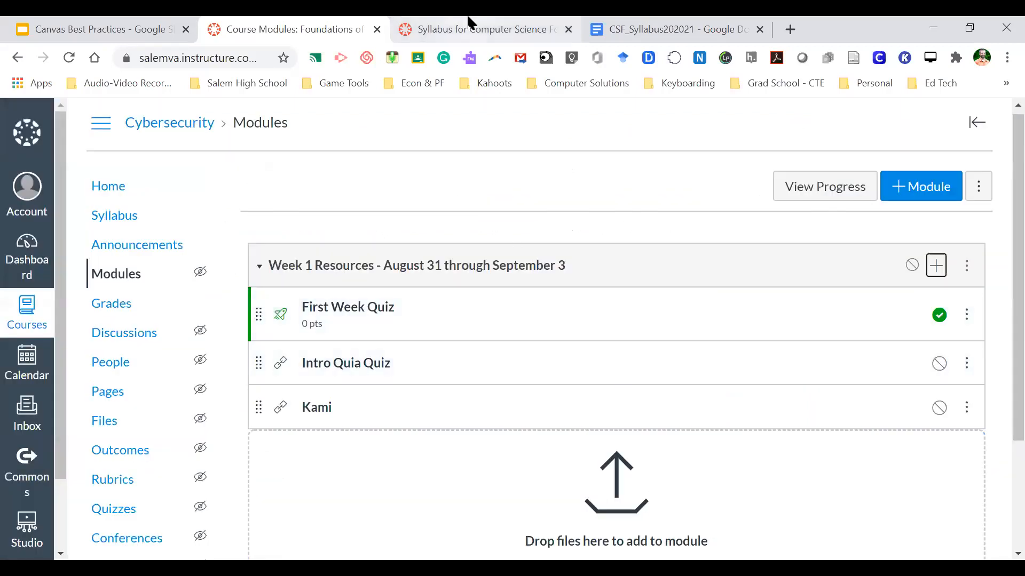
# - Switch to the Computer Science syllabus tab and show the CSF Modules page with Week 1 Resources
pyautogui.click(481, 19)
pyautogui.scroll(15, 422, 250)
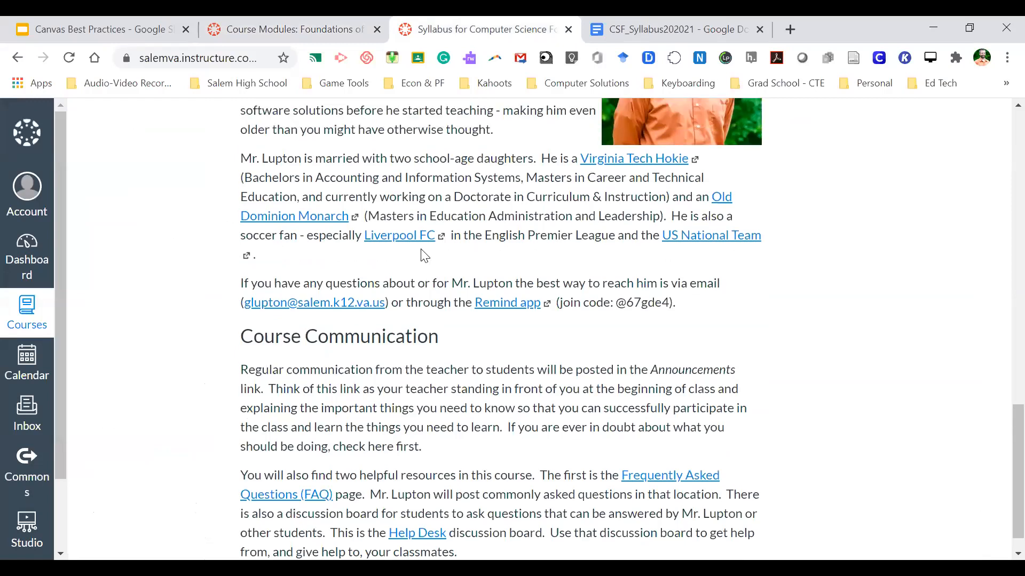
pyautogui.click(126, 282)
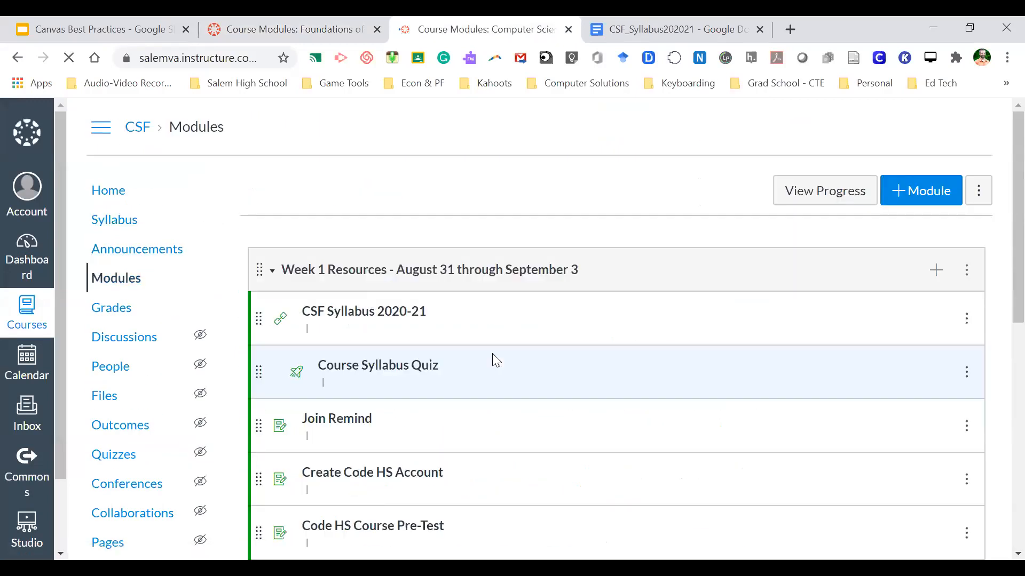
pyautogui.scroll(-3, 492, 353)
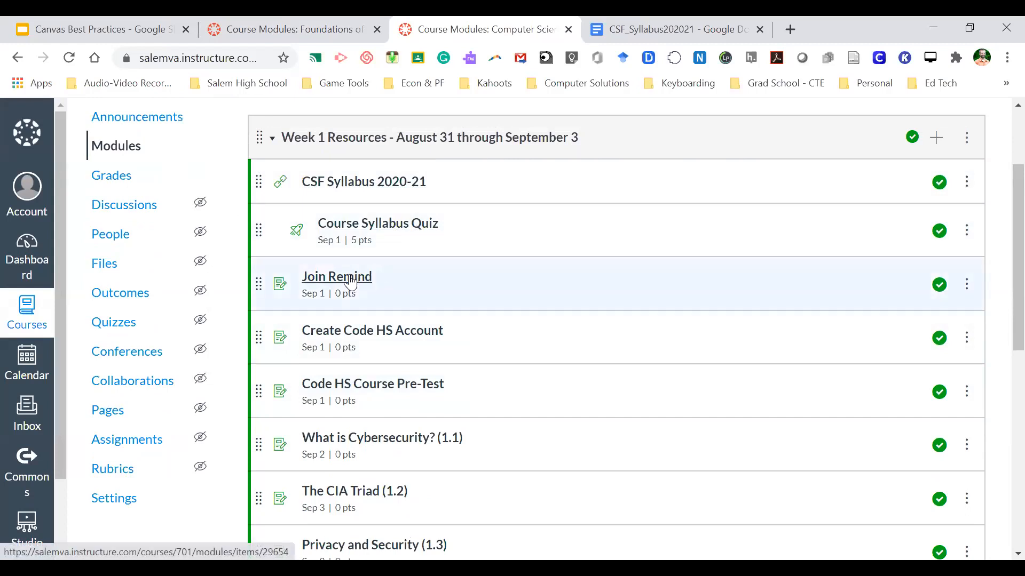
pyautogui.scroll(-1, 360, 337)
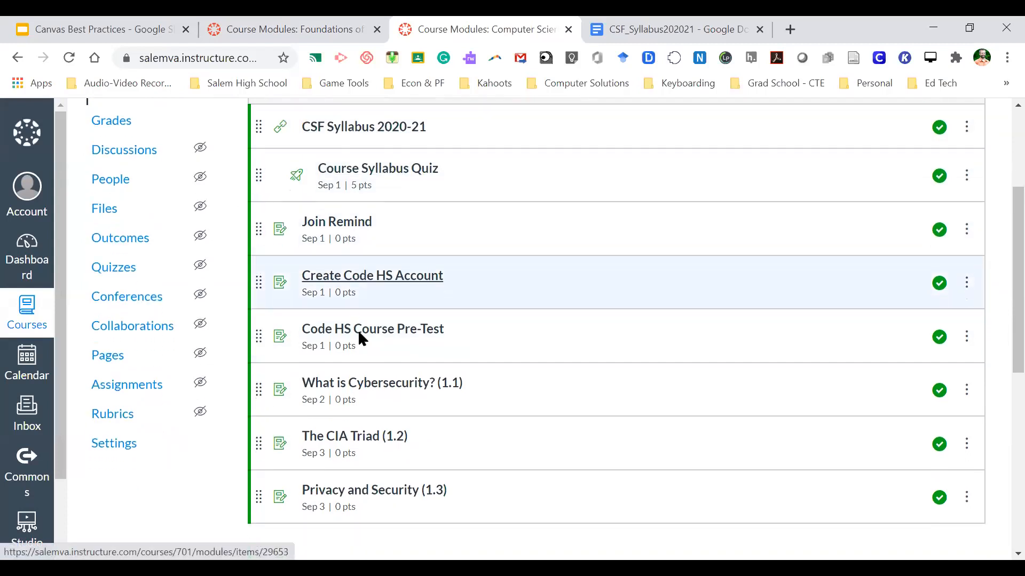
pyautogui.scroll(3, 455, 235)
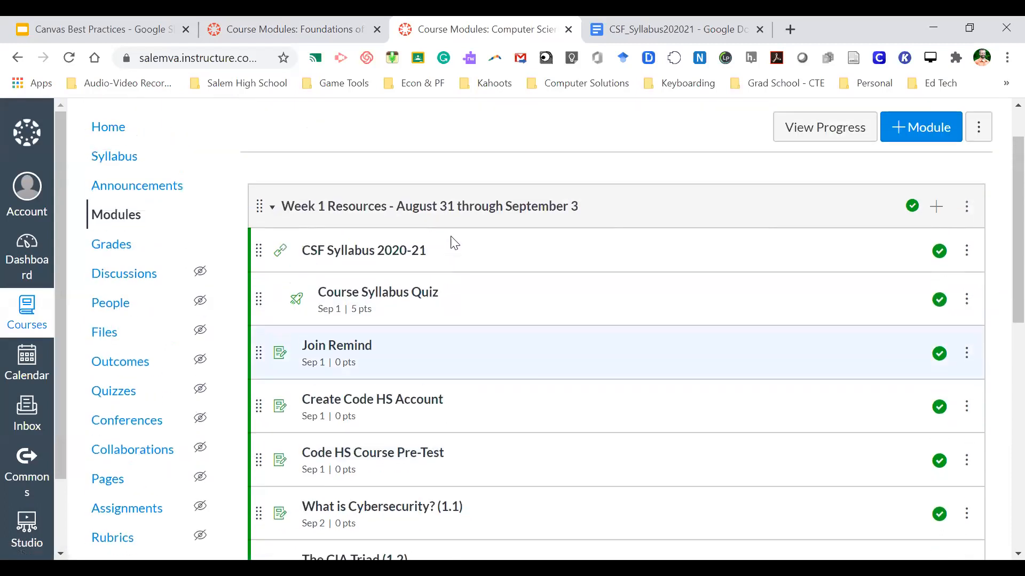
# - Open CSF Syllabus 2020-21 and advance to the Course Syllabus Quiz item
pyautogui.click(379, 255)
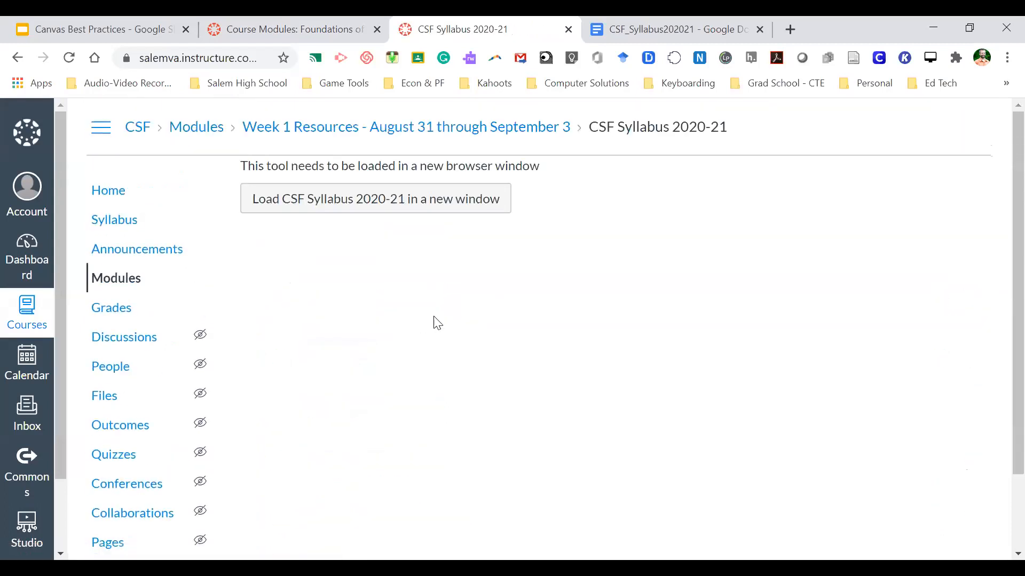
pyautogui.scroll(-1, 445, 353)
pyautogui.scroll(1, 445, 353)
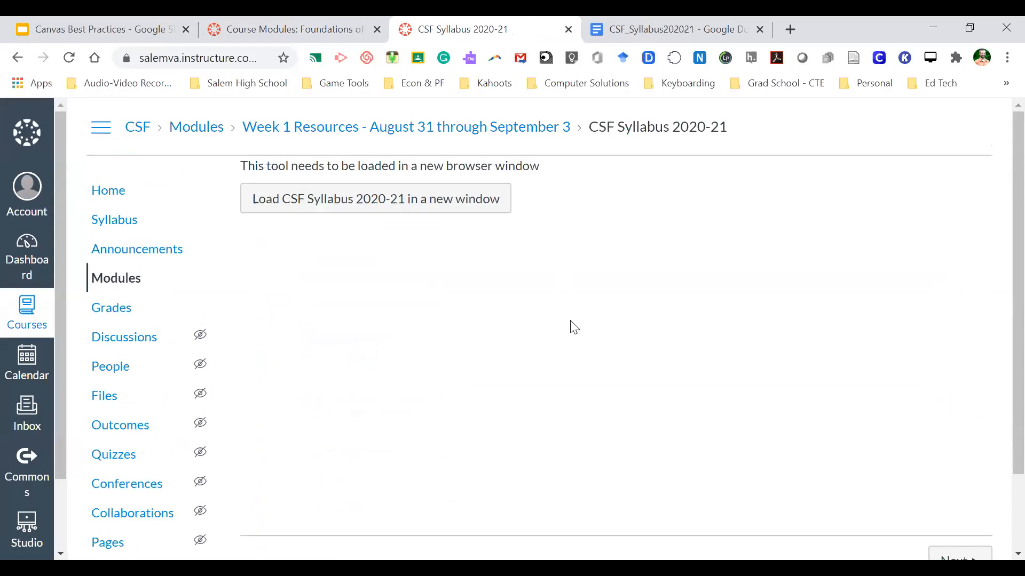
pyautogui.scroll(-2, 574, 326)
pyautogui.click(948, 470)
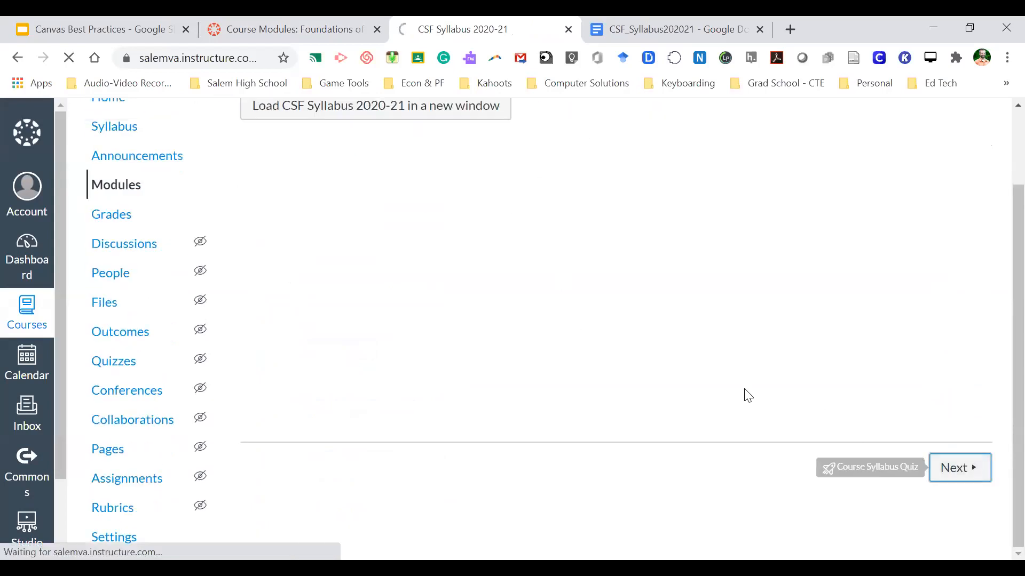
pyautogui.scroll(-1, 607, 348)
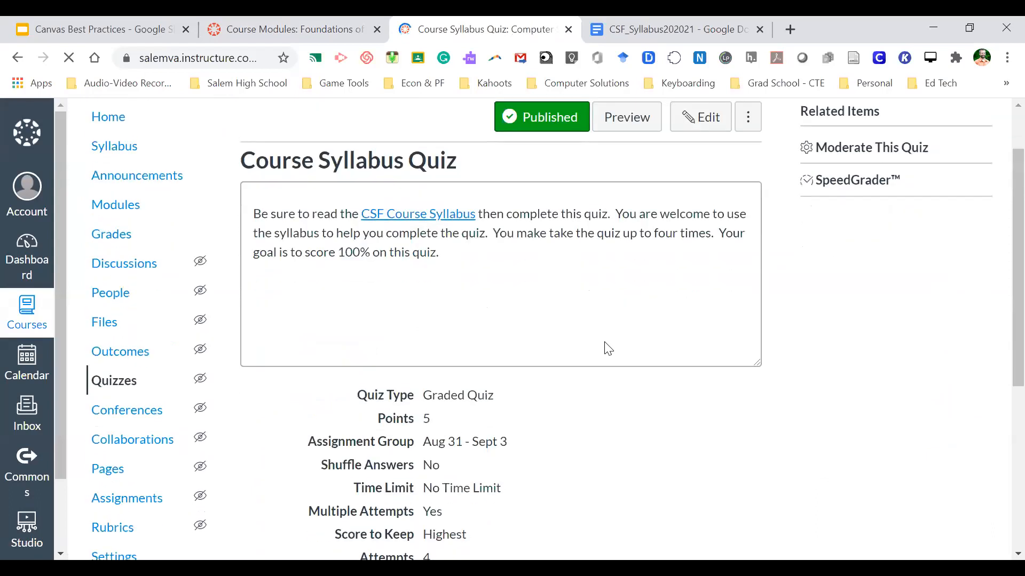
pyautogui.scroll(1, 607, 348)
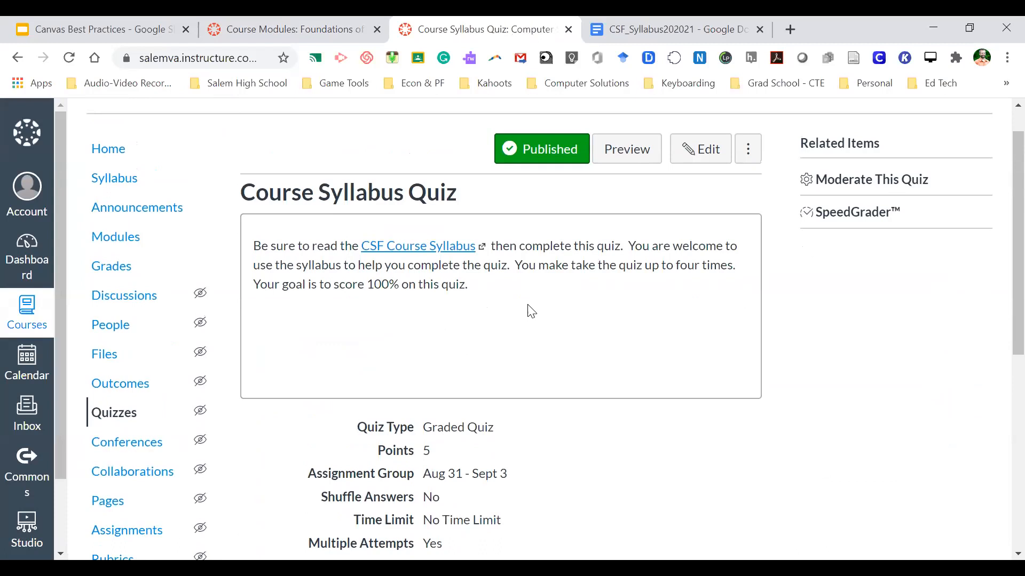
pyautogui.scroll(-1, 528, 310)
pyautogui.scroll(1, 528, 310)
pyautogui.scroll(-1, 528, 311)
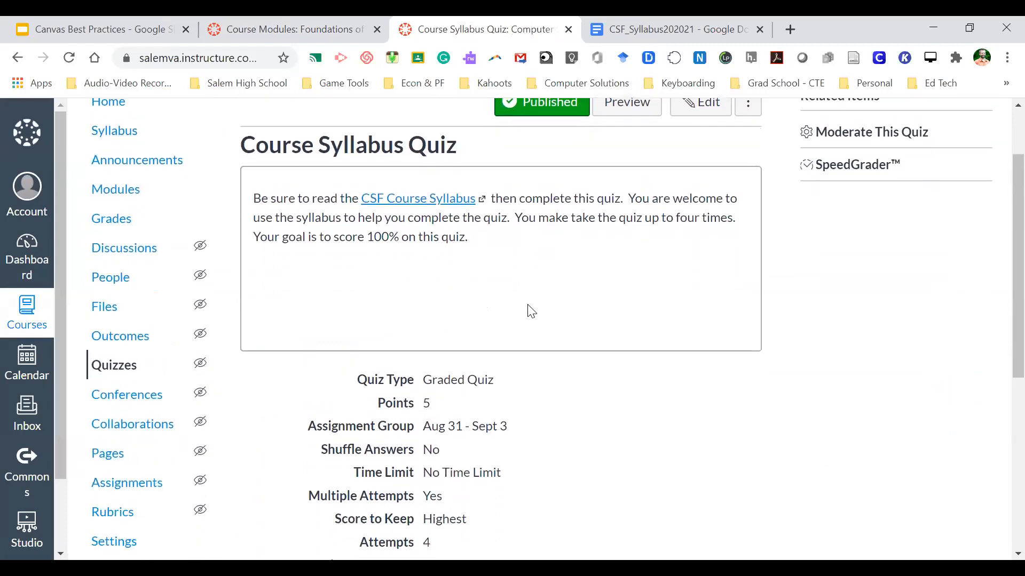
pyautogui.scroll(-6, 555, 299)
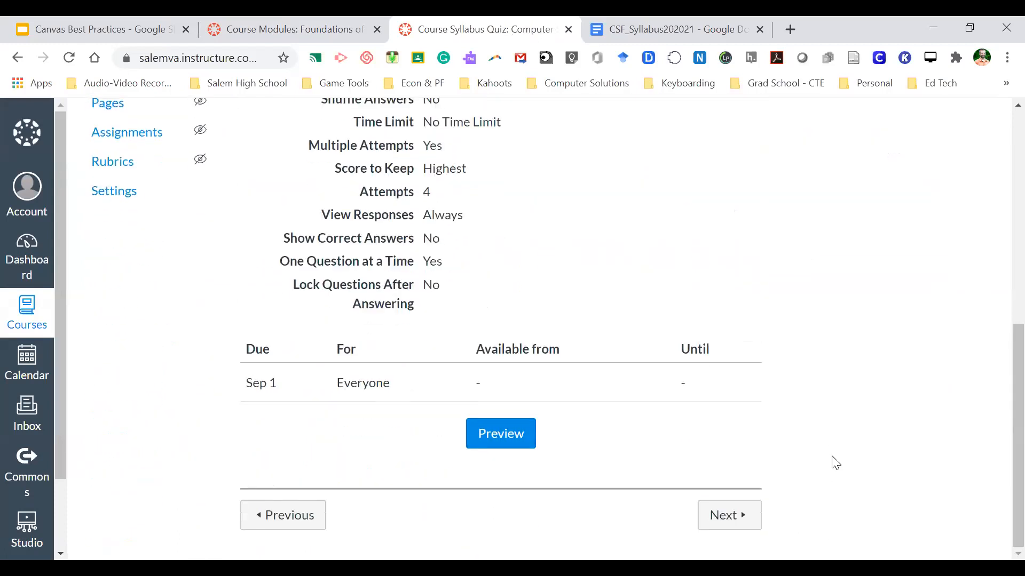
# - Step forward past the quiz and Create Code HS Account to the Code HS Course Pre-Test
pyautogui.click(734, 518)
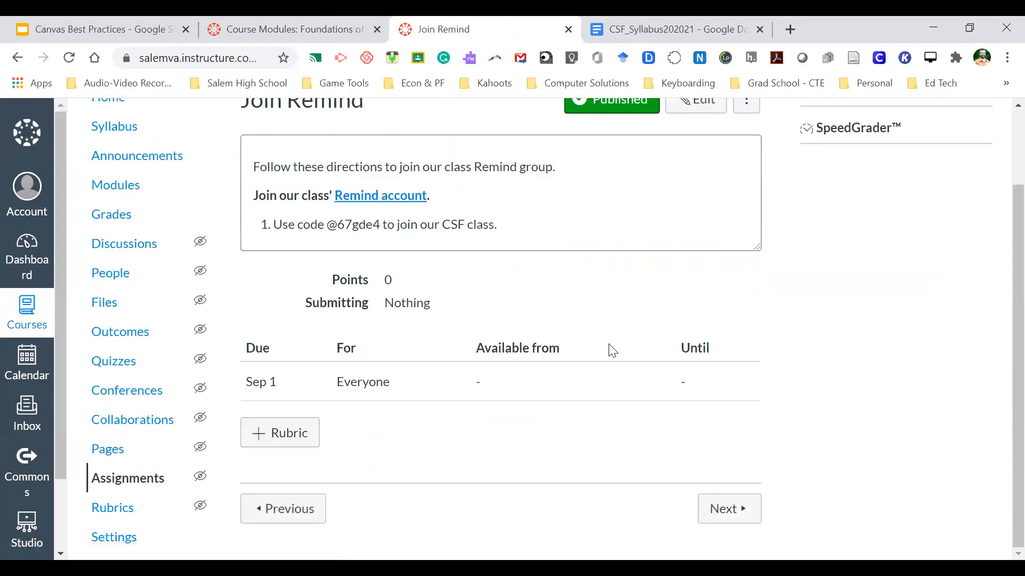
pyautogui.click(727, 511)
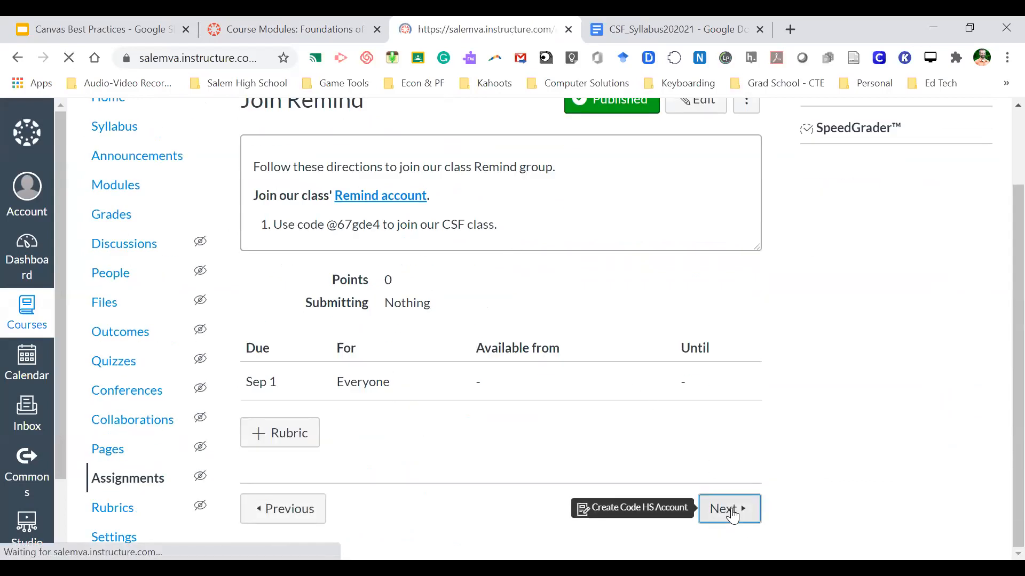
pyautogui.scroll(-3, 580, 386)
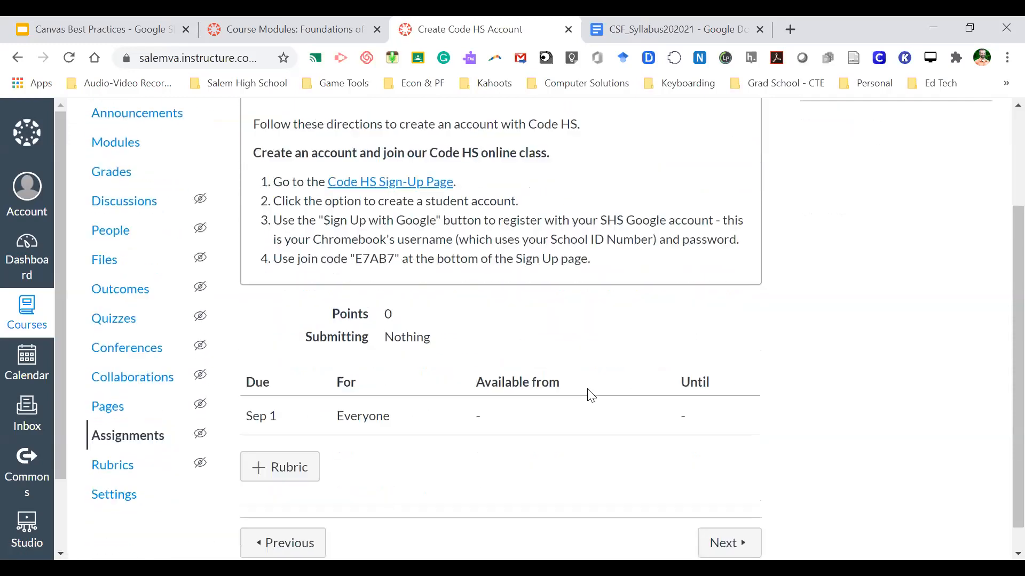
pyautogui.click(741, 514)
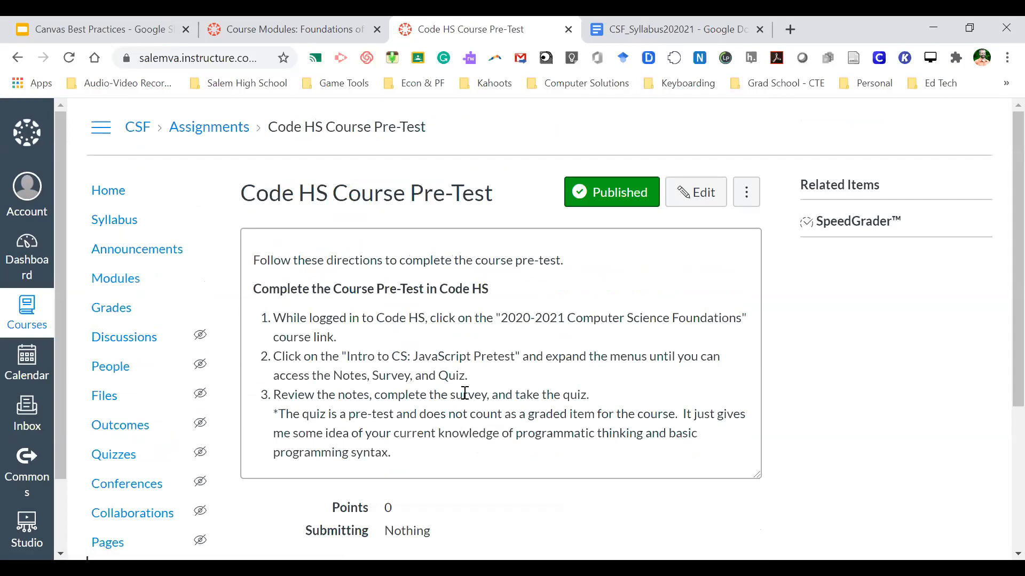
pyautogui.scroll(-3, 518, 393)
pyautogui.scroll(3, 518, 394)
# - Visit the course Announcements, then return to the CSF Modules list
pyautogui.click(160, 251)
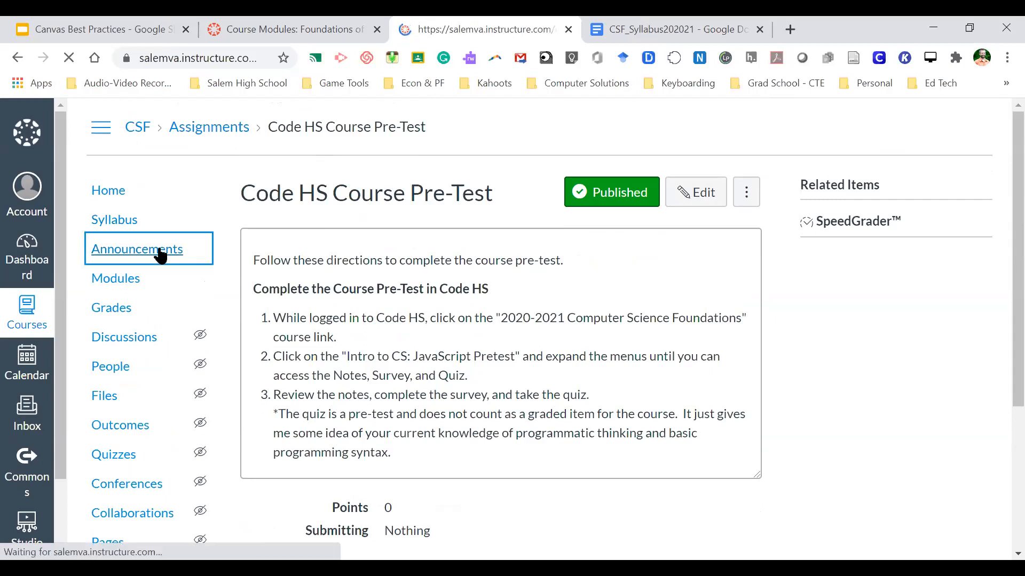
pyautogui.click(122, 280)
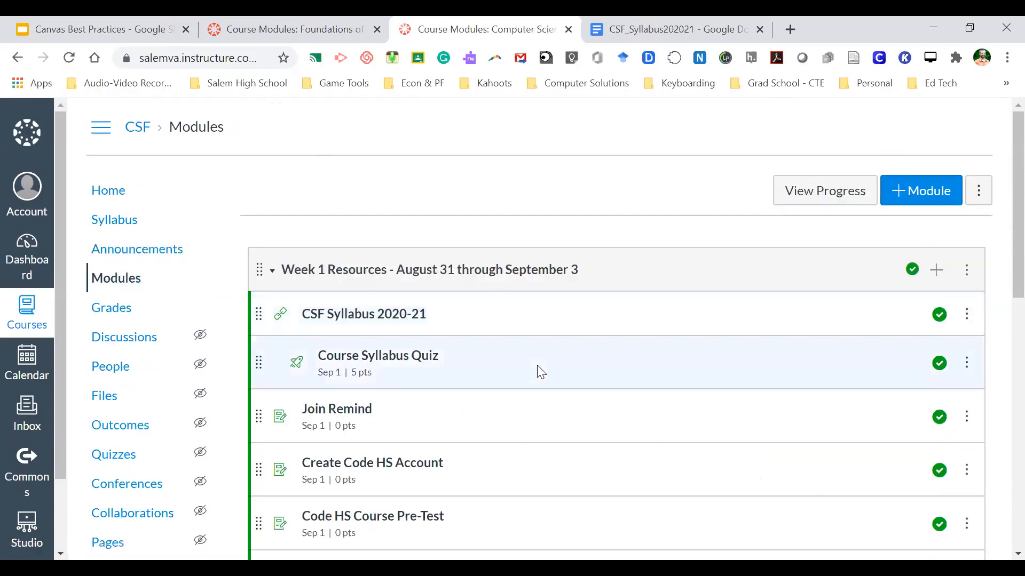
pyautogui.scroll(-3, 541, 372)
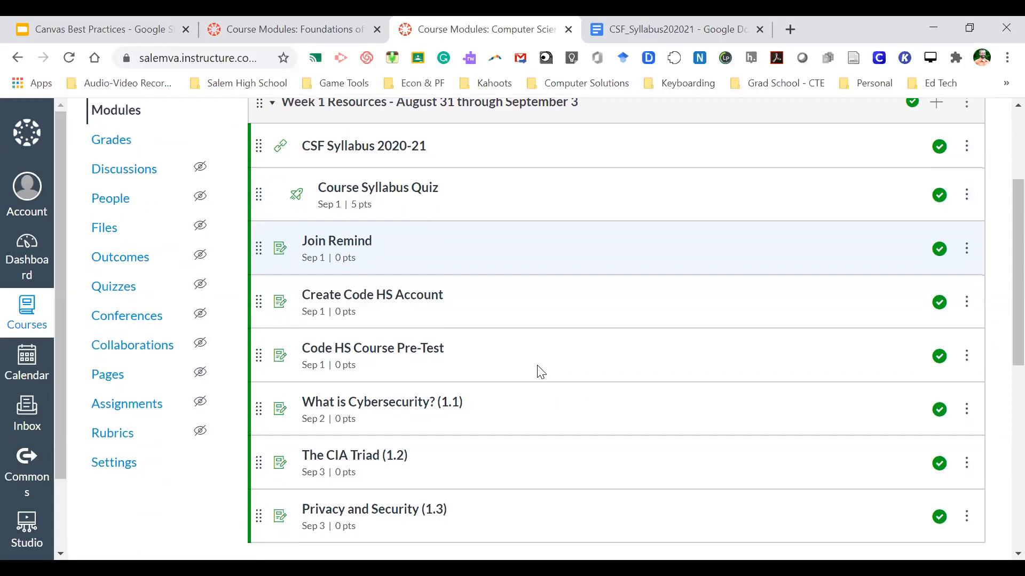
pyautogui.scroll(1, 541, 372)
pyautogui.scroll(-1, 541, 372)
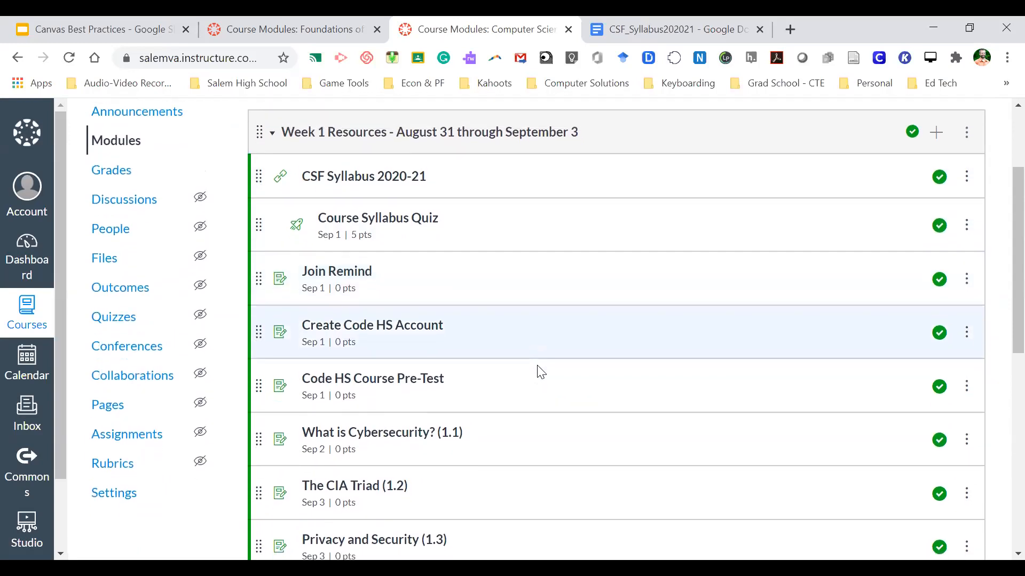
pyautogui.scroll(3, 540, 372)
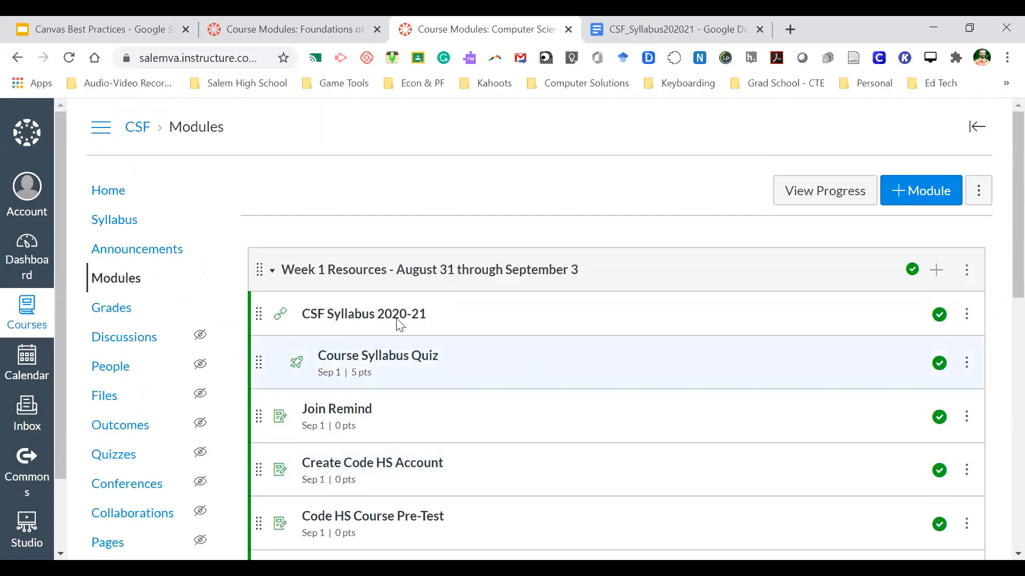
# - Read the Week 1 Activities announcement from the course Announcements
pyautogui.click(141, 252)
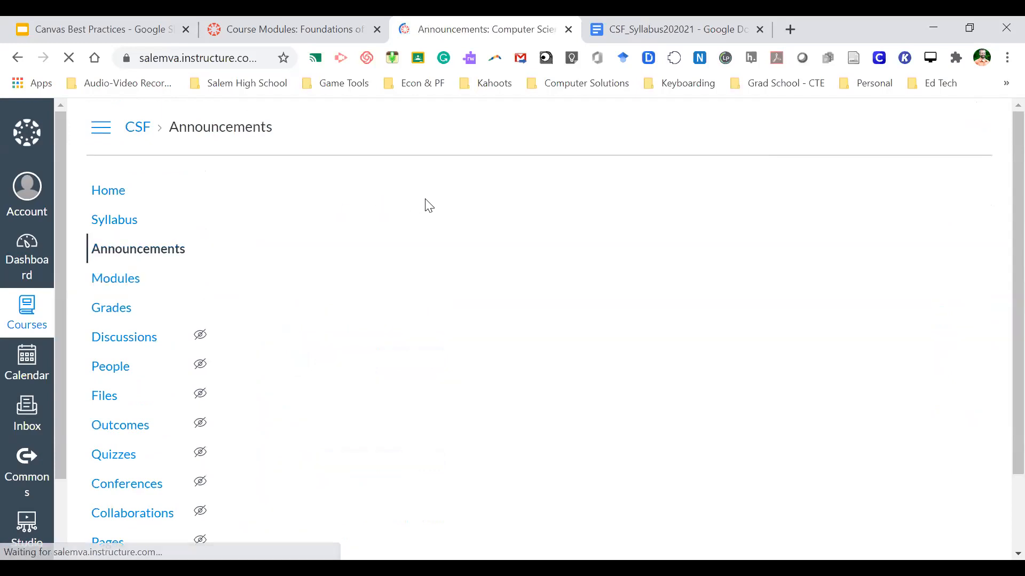
pyautogui.click(442, 295)
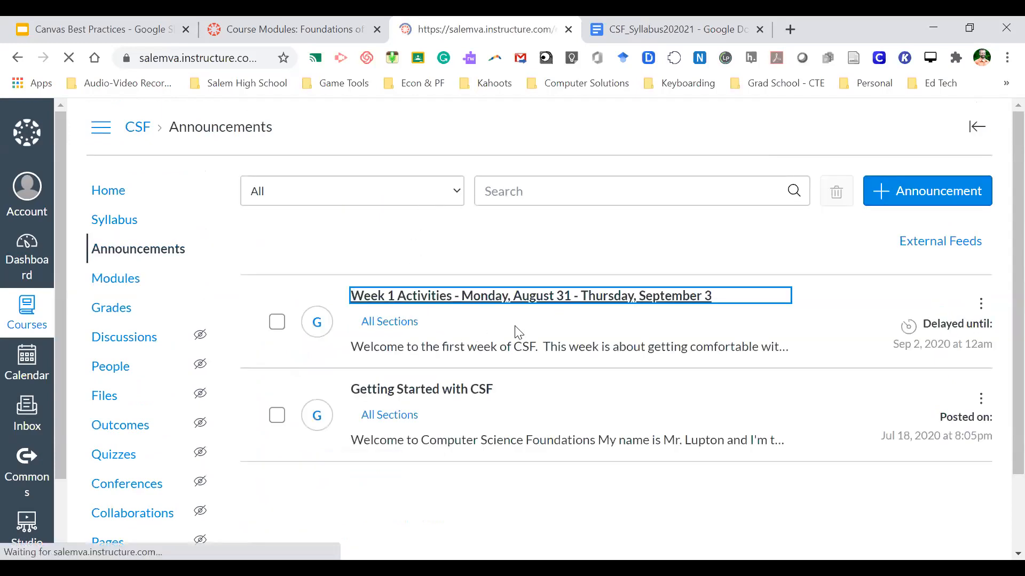
pyautogui.scroll(-2, 515, 333)
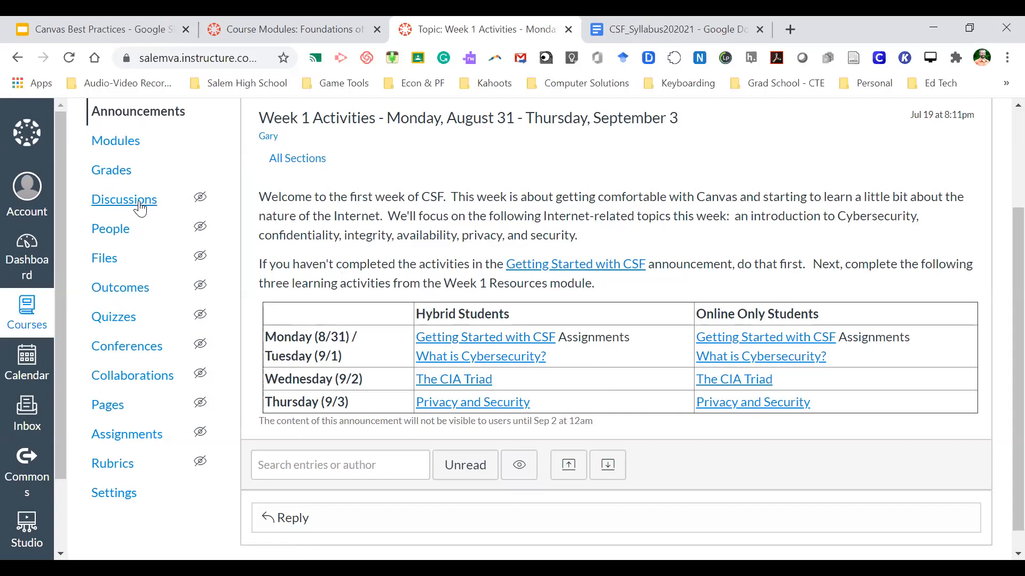
# - Show the CSF Assignments list with its Aug 31 - Sept 3 group
pyautogui.click(128, 435)
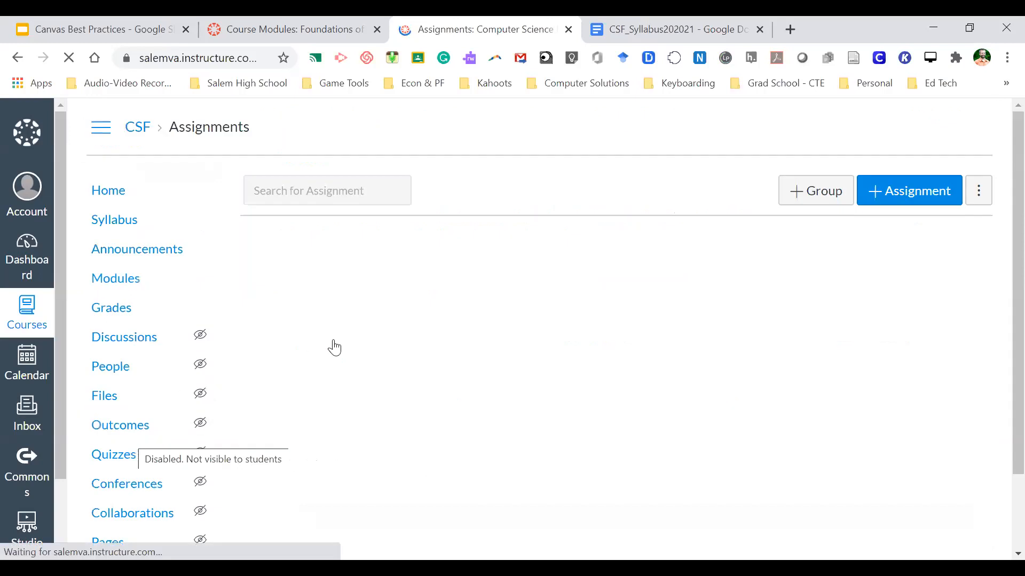
pyautogui.scroll(-3, 474, 340)
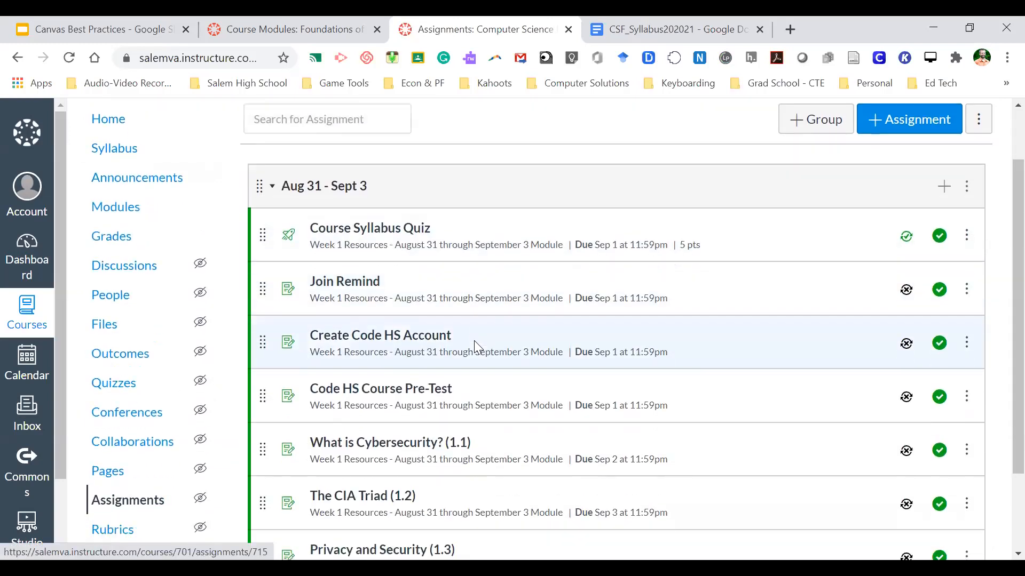
pyautogui.scroll(1, 397, 348)
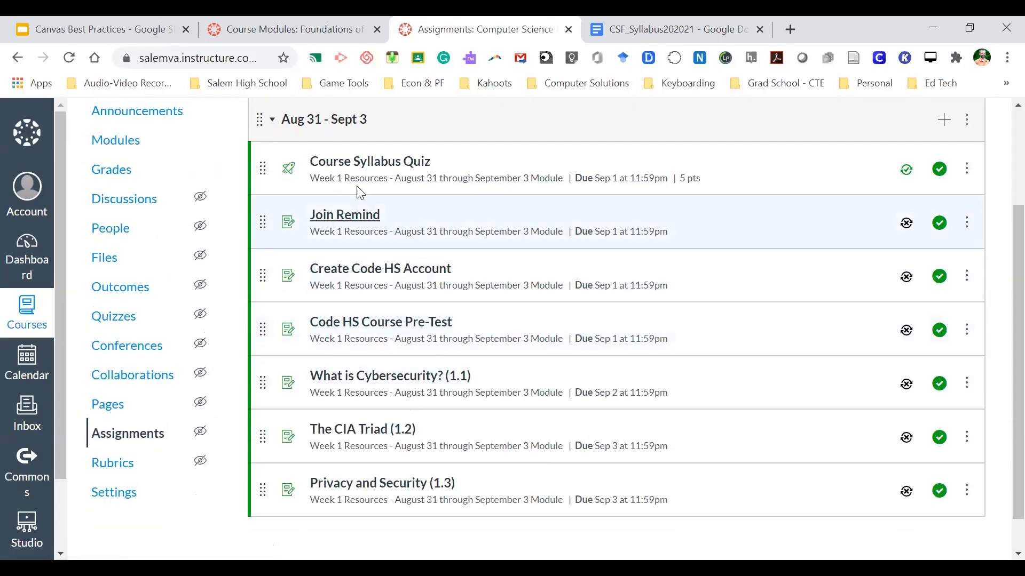
# - Open the Week 1 Activities announcement in the editor
pyautogui.scroll(3, 373, 386)
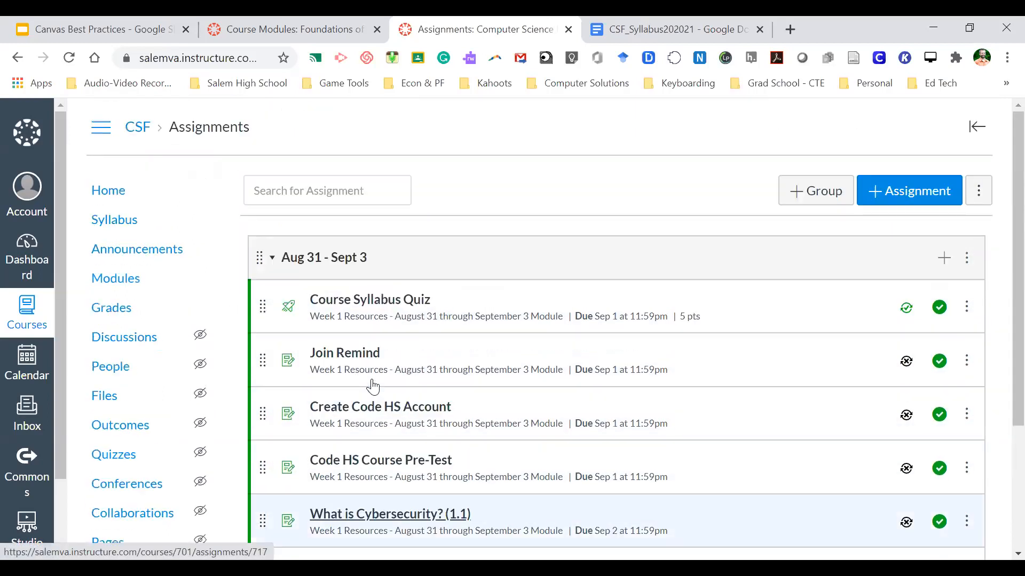
pyautogui.click(151, 248)
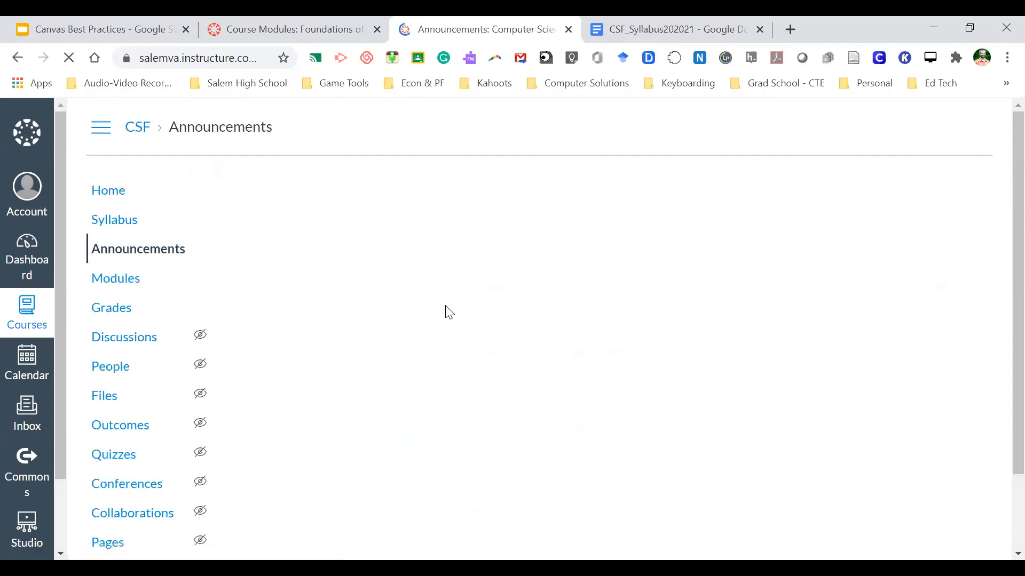
pyautogui.click(446, 299)
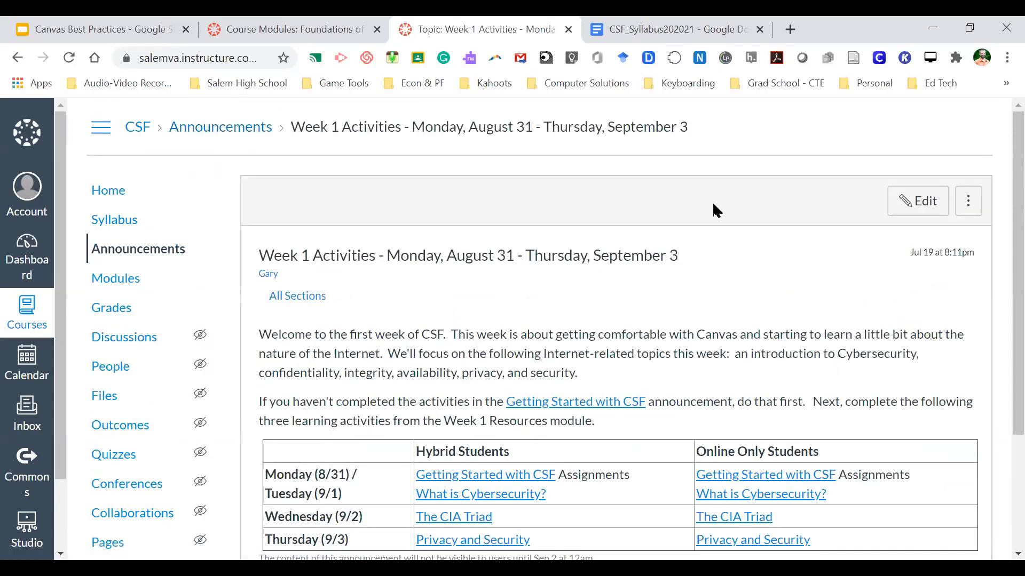
pyautogui.click(927, 202)
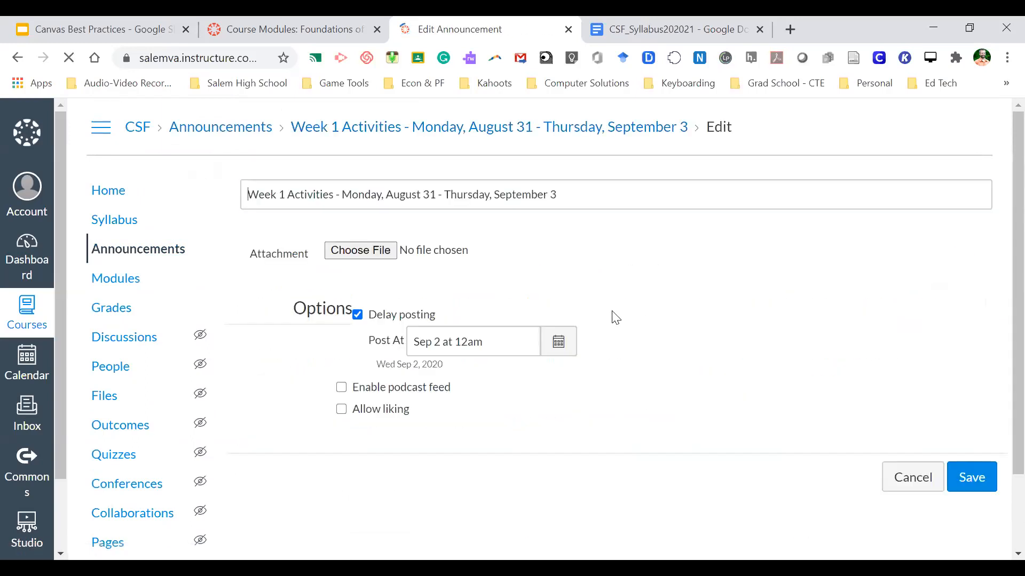
# - Select the word CSF in the first sentence and bring up its link options
pyautogui.scroll(-3, 613, 312)
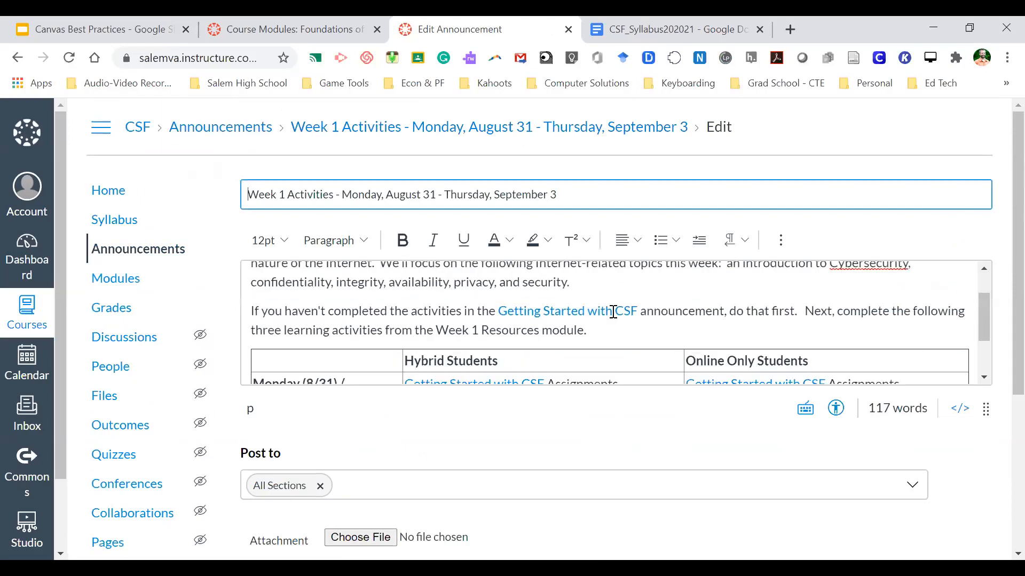
pyautogui.scroll(3, 613, 312)
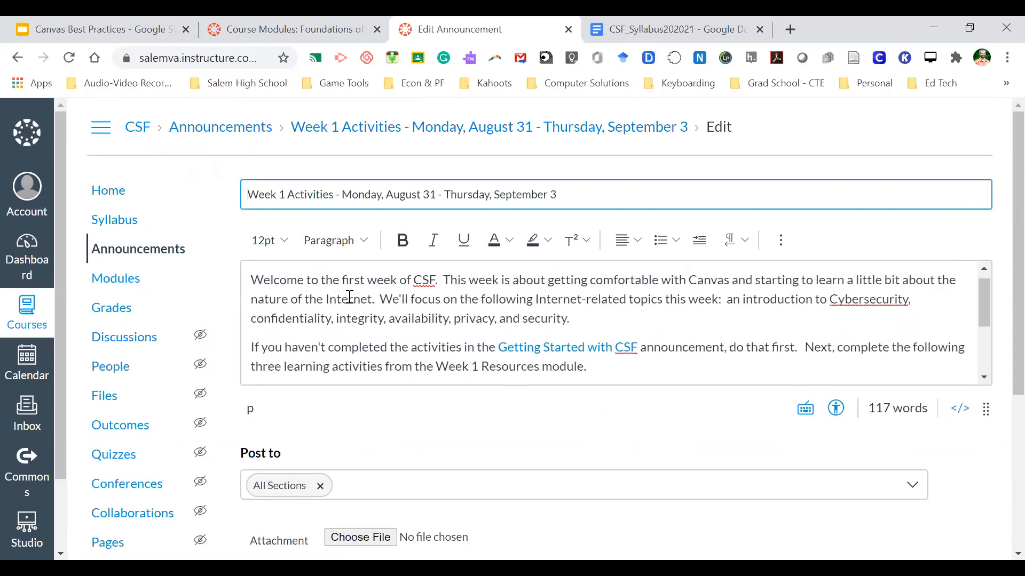
pyautogui.click(412, 279)
pyautogui.doubleClick(425, 278)
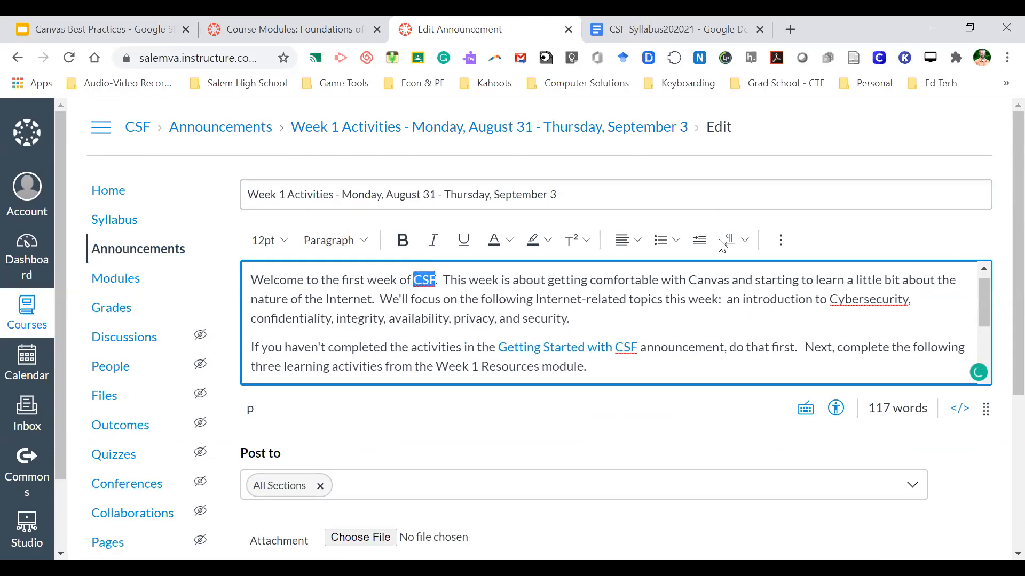
pyautogui.click(780, 240)
pyautogui.click(515, 270)
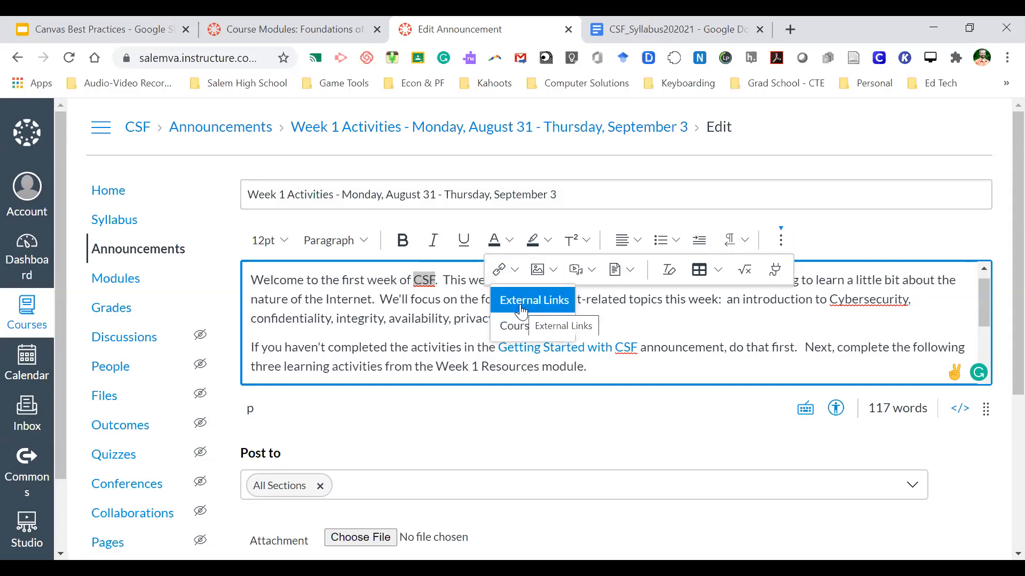
# - Browse the linkable course pages, assignments, quizzes, announcements and discussions in the Links tray
pyautogui.click(515, 335)
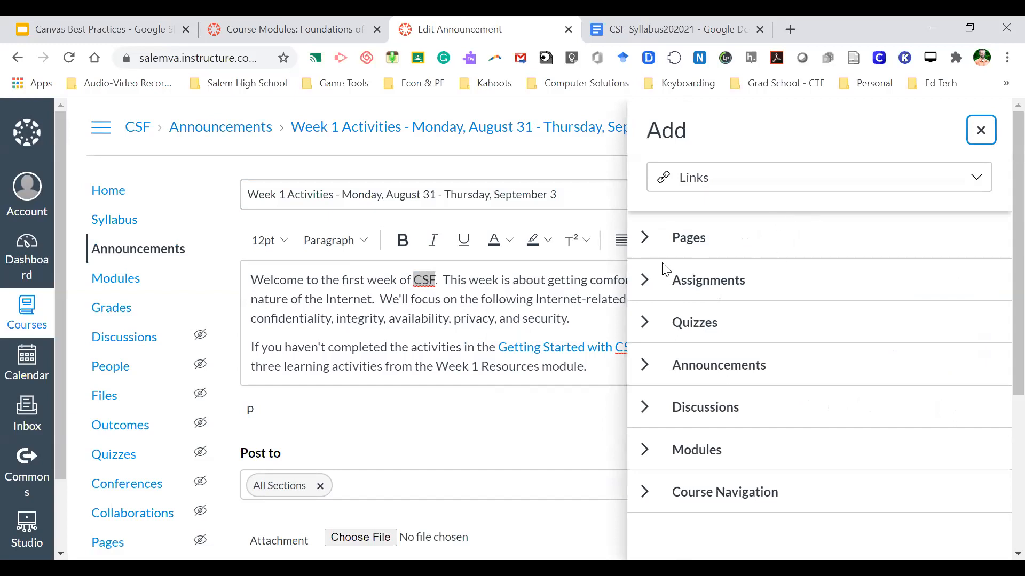
pyautogui.click(644, 239)
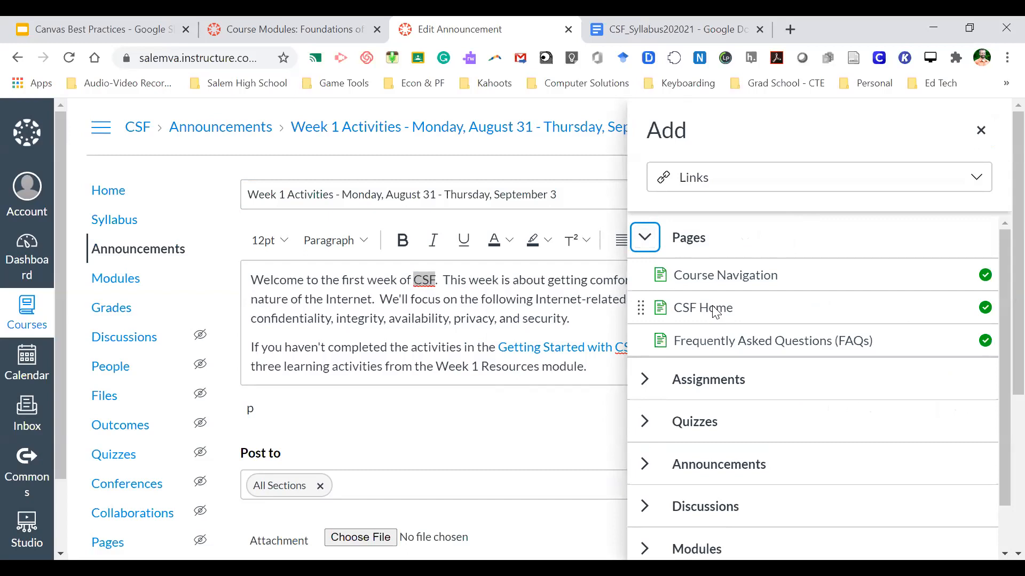
pyautogui.click(644, 381)
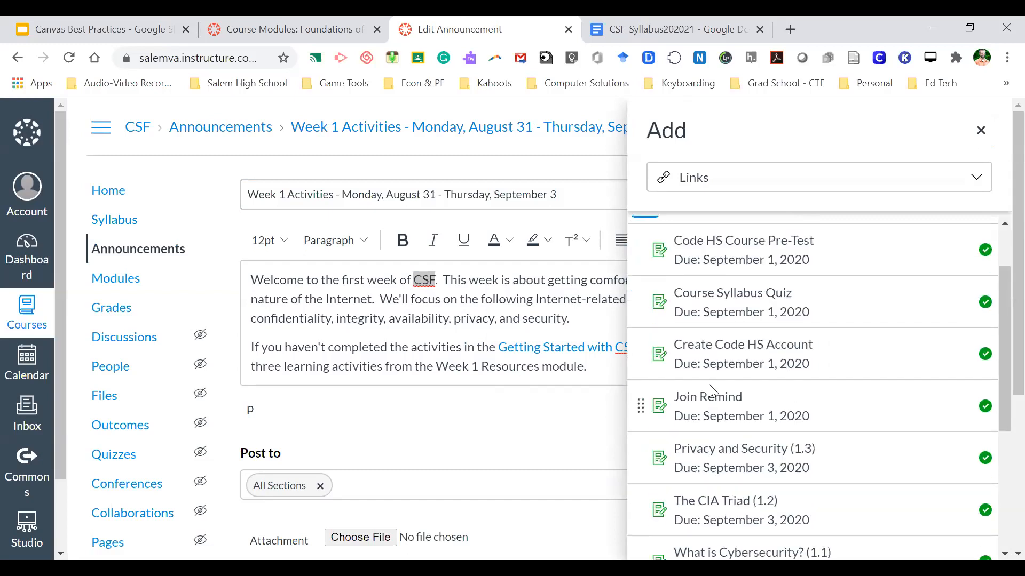
pyautogui.scroll(-5, 708, 384)
pyautogui.scroll(8, 721, 398)
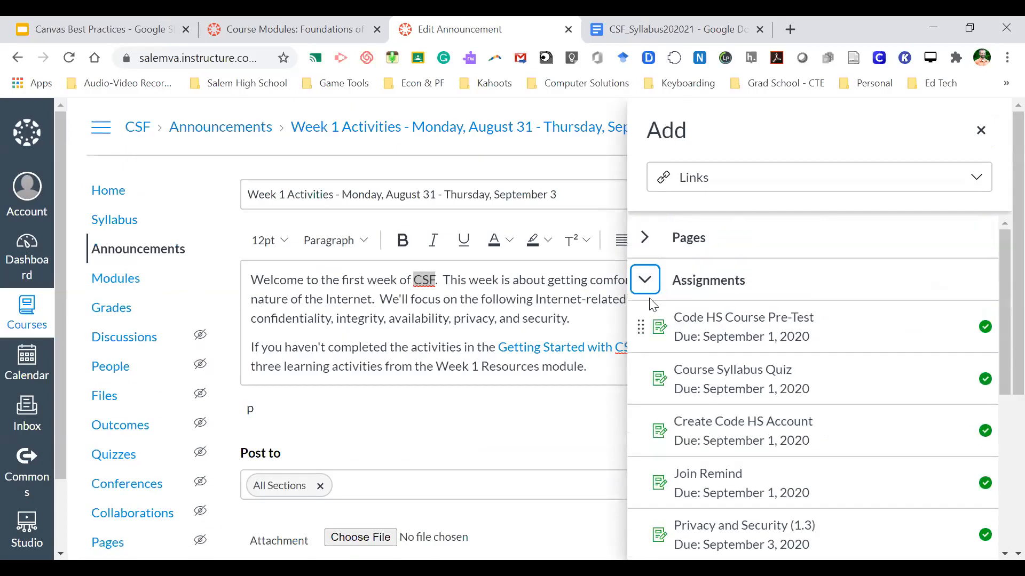
pyautogui.click(646, 278)
pyautogui.click(646, 325)
pyautogui.click(646, 325)
pyautogui.click(644, 366)
pyautogui.click(644, 368)
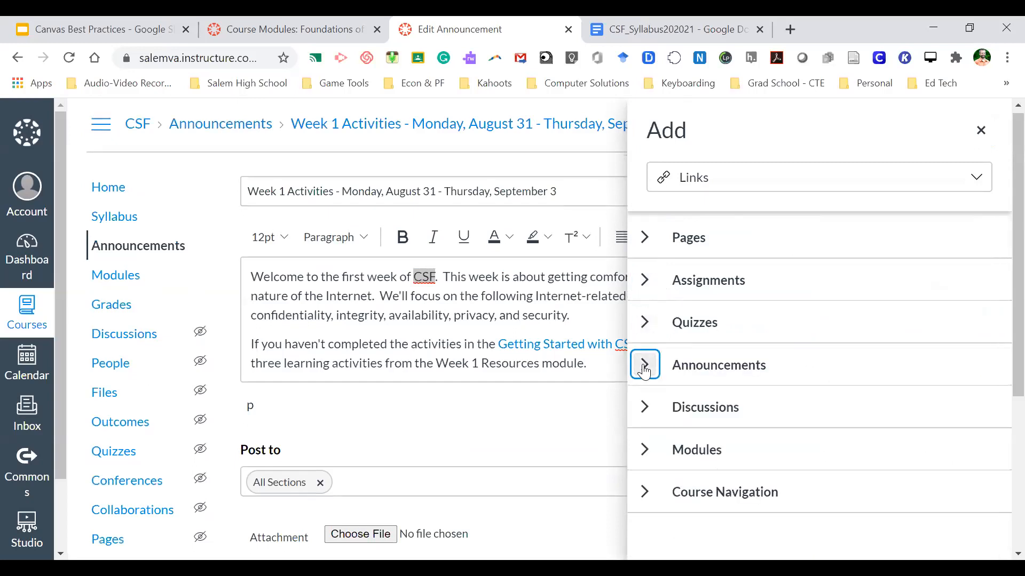
pyautogui.scroll(-1, 644, 372)
pyautogui.click(646, 409)
pyautogui.click(647, 411)
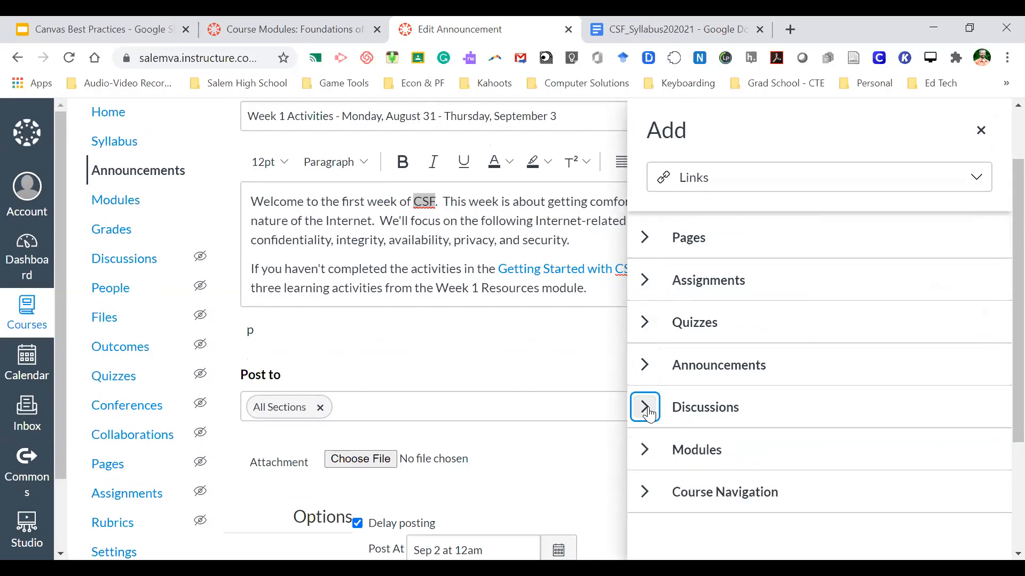
pyautogui.scroll(-3, 647, 408)
pyautogui.scroll(4, 739, 367)
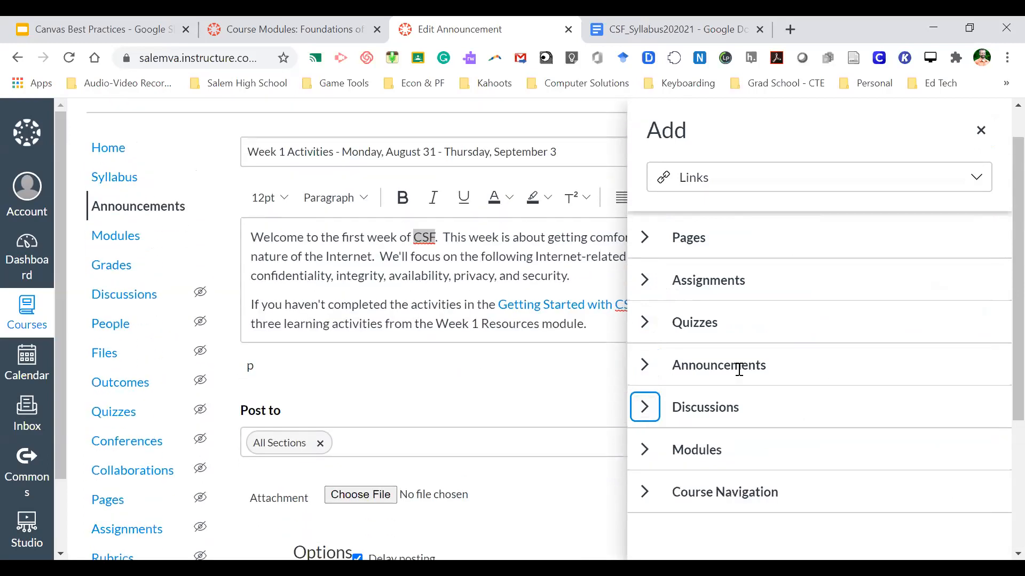
# - Review the Course Navigation links, collapse them, and return to the announcement text
pyautogui.click(645, 491)
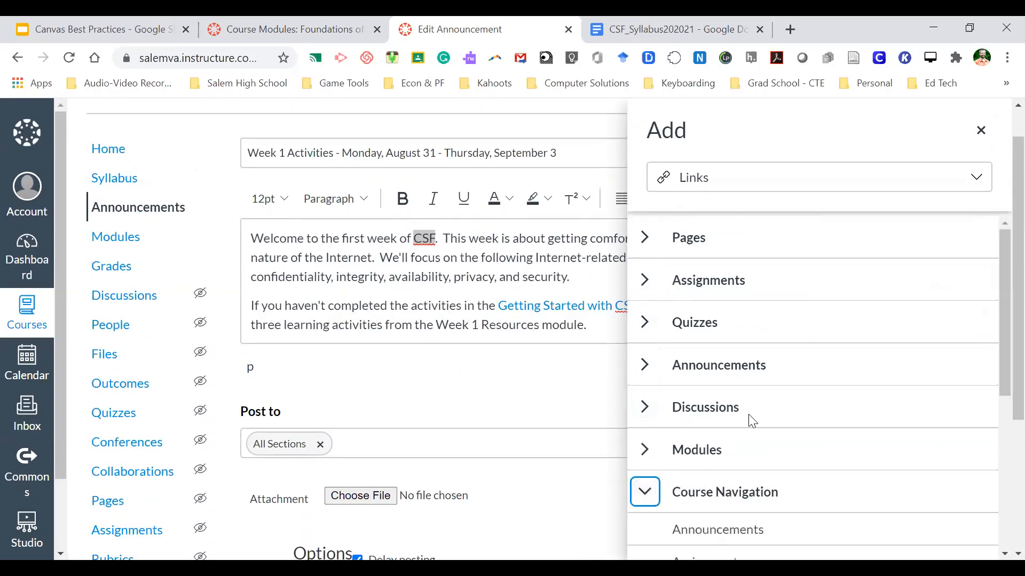
pyautogui.scroll(-5, 751, 420)
pyautogui.scroll(3, 743, 347)
pyautogui.scroll(1, 743, 344)
pyautogui.scroll(-4, 743, 344)
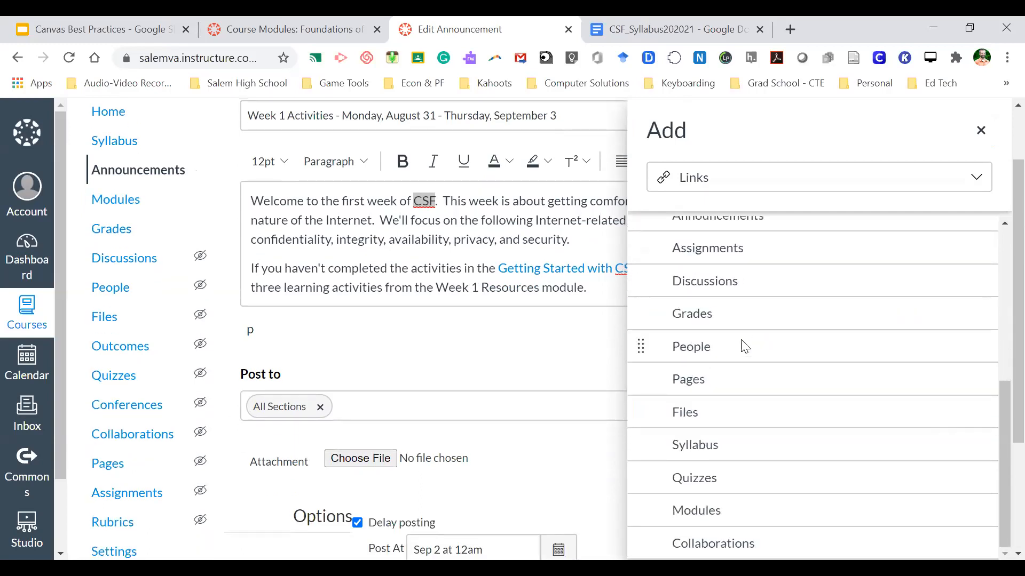
pyautogui.scroll(5, 738, 361)
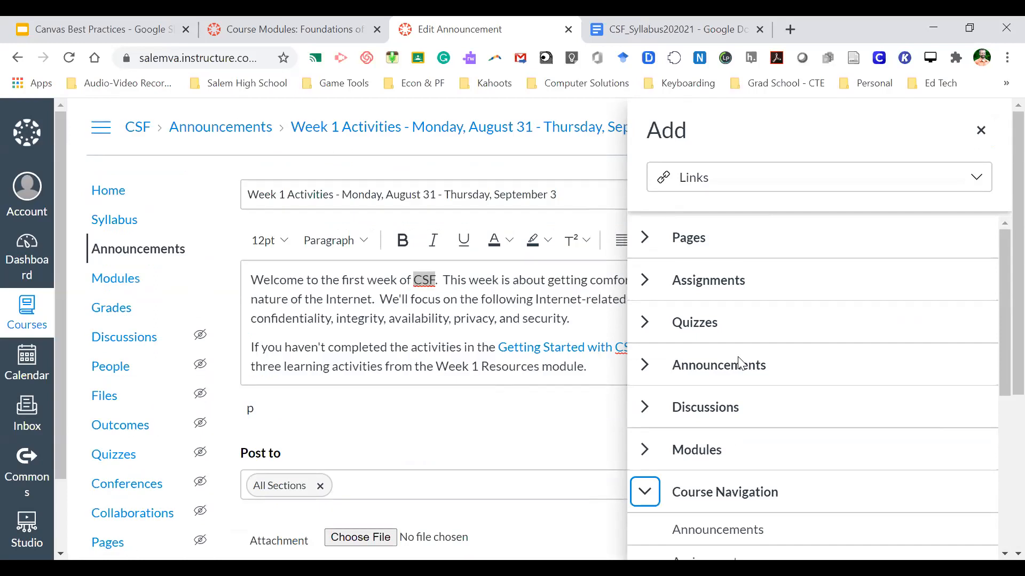
pyautogui.click(645, 491)
pyautogui.click(440, 315)
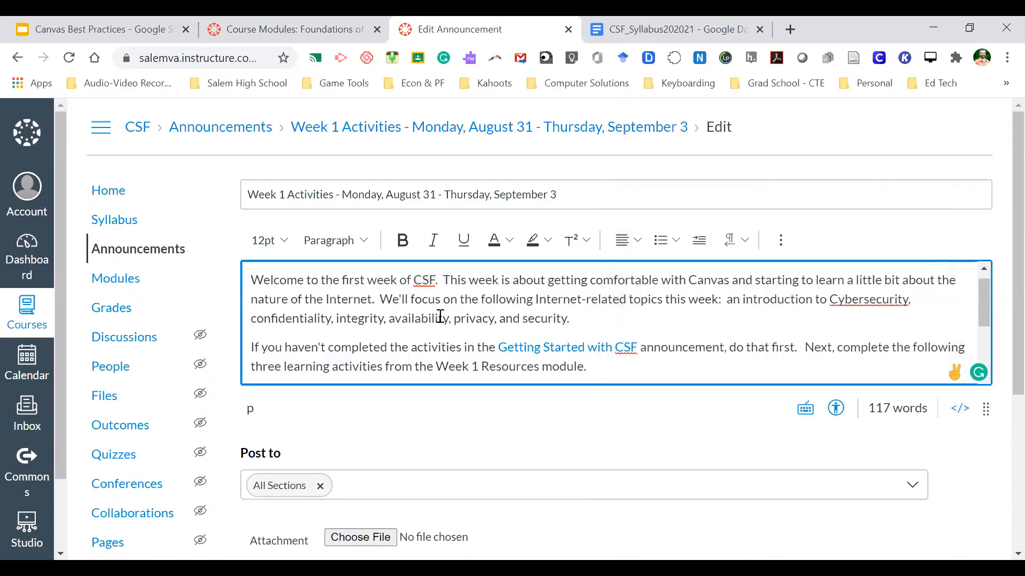
# - Scroll down to the Hybrid and Online Only students schedule table, then head to People
pyautogui.scroll(-3, 522, 303)
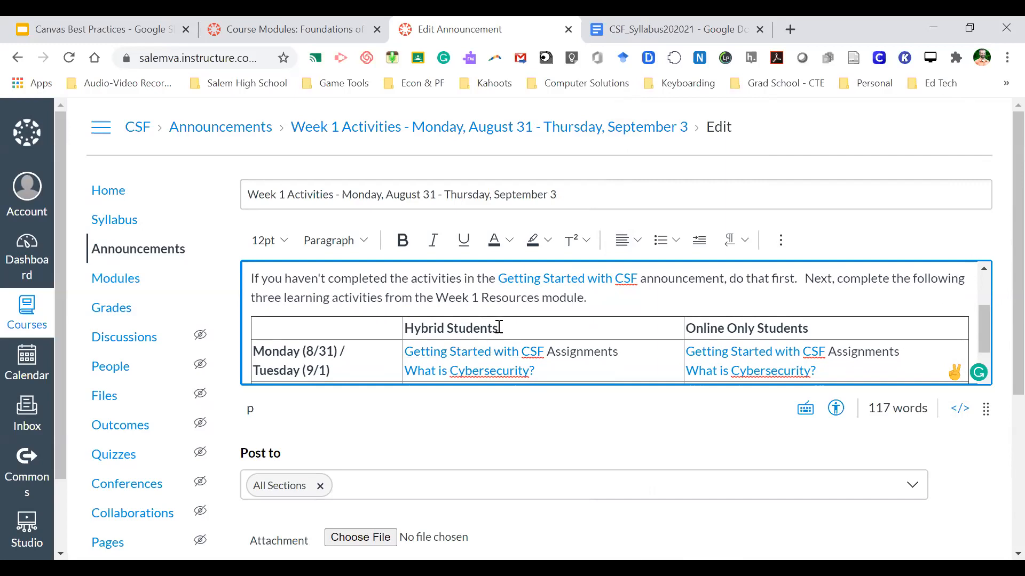
pyautogui.scroll(-1, 560, 337)
pyautogui.scroll(-1, 560, 337)
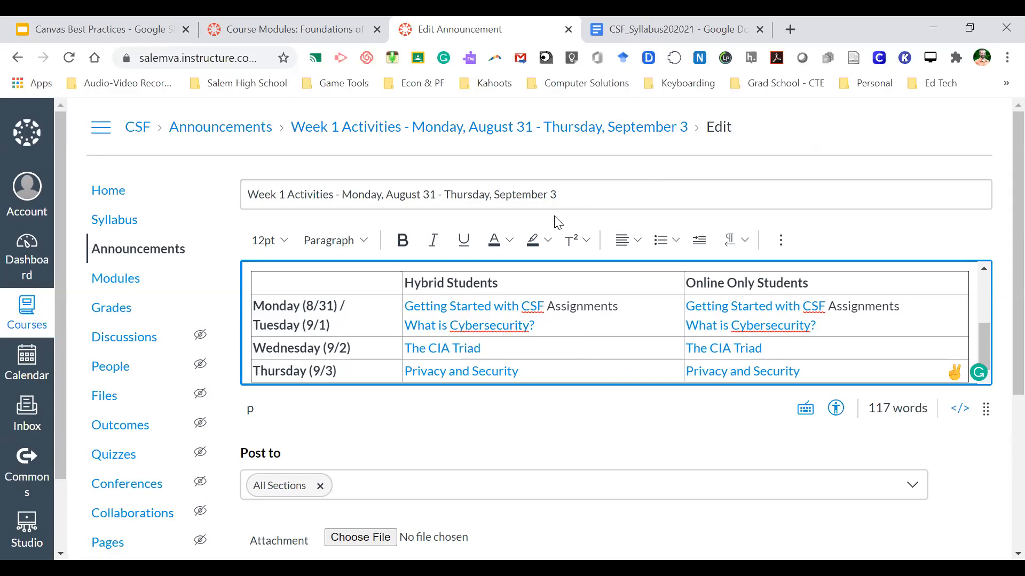
pyautogui.click(109, 368)
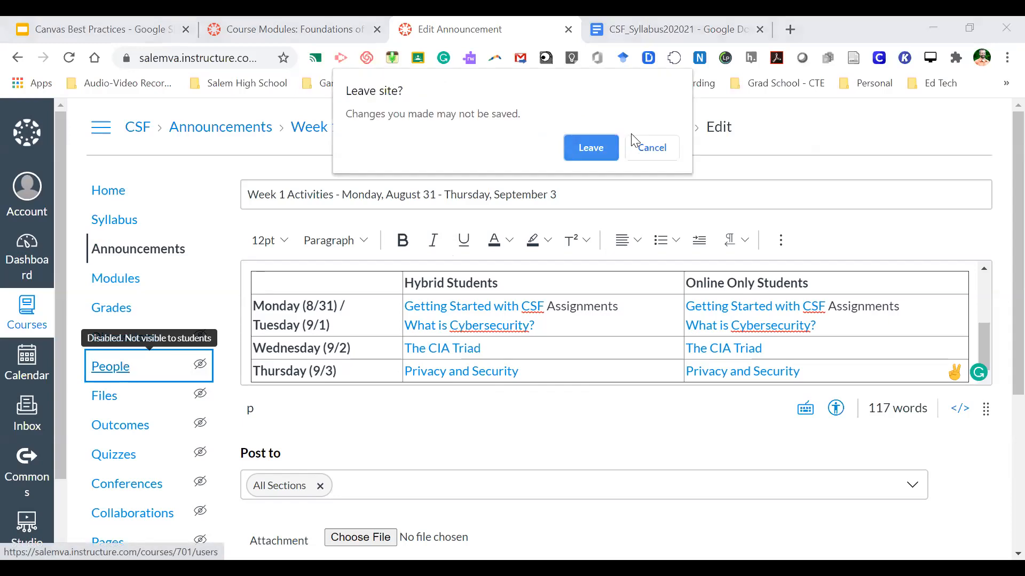
# - Leave the announcement and add a Teacher by email, matched to the Salem City Public Schools account
pyautogui.click(591, 147)
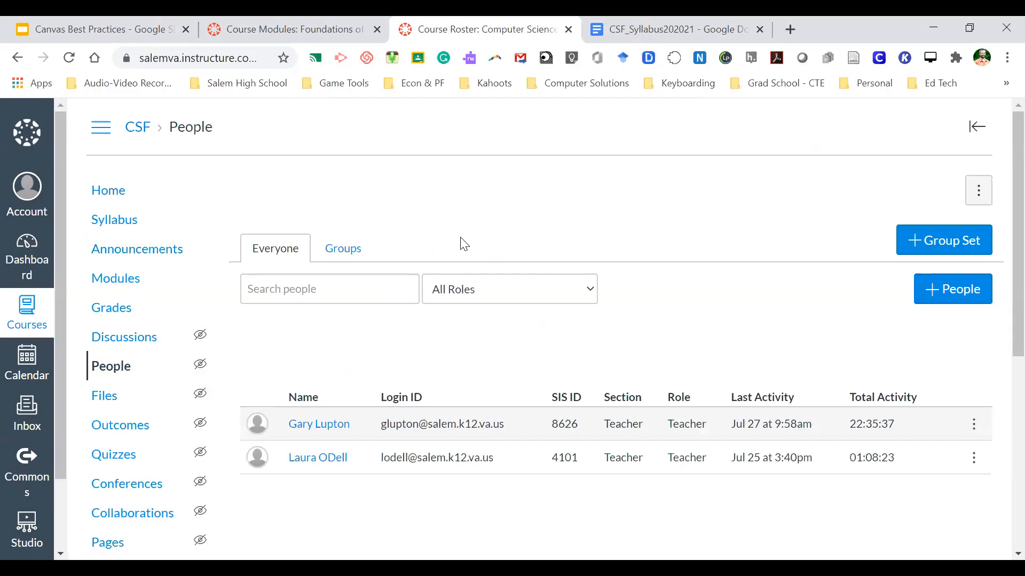
pyautogui.click(939, 289)
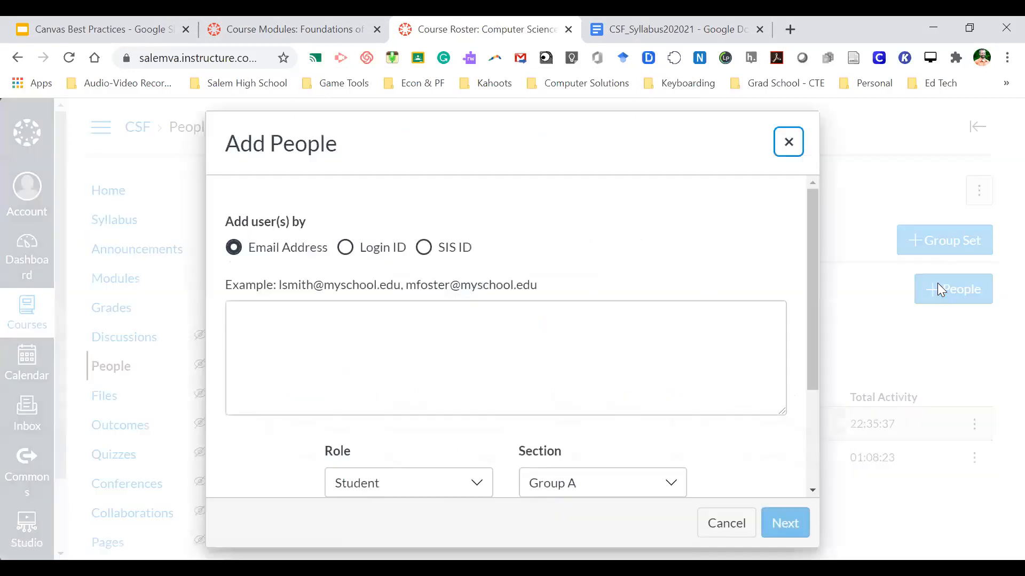
pyautogui.click(311, 310)
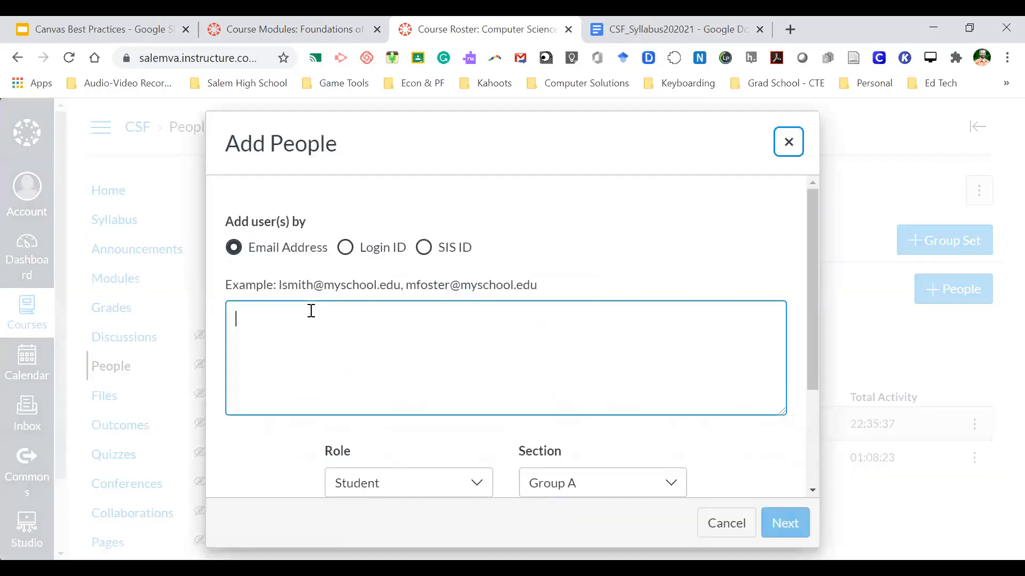
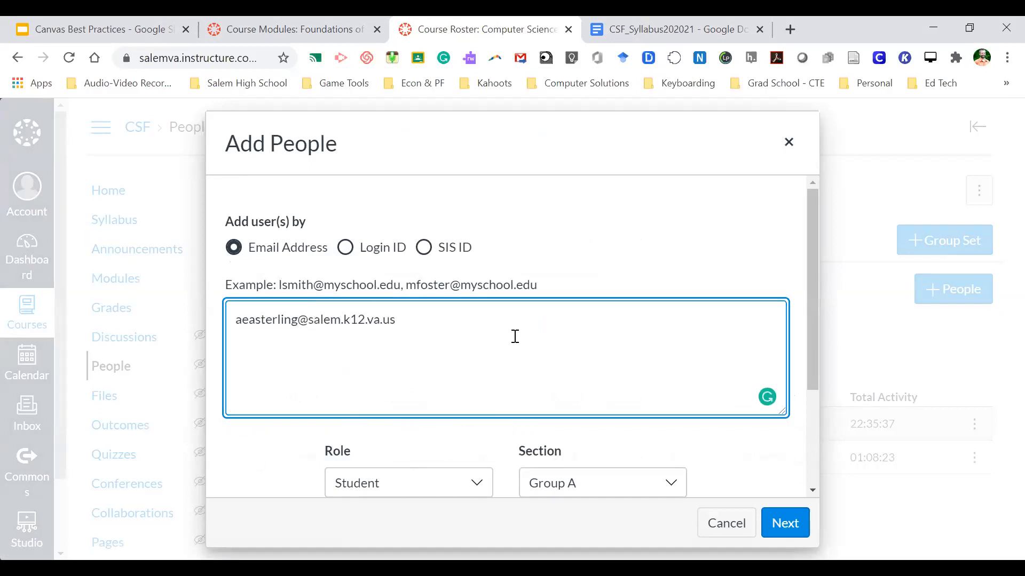
pyautogui.scroll(-2, 702, 411)
pyautogui.click(473, 337)
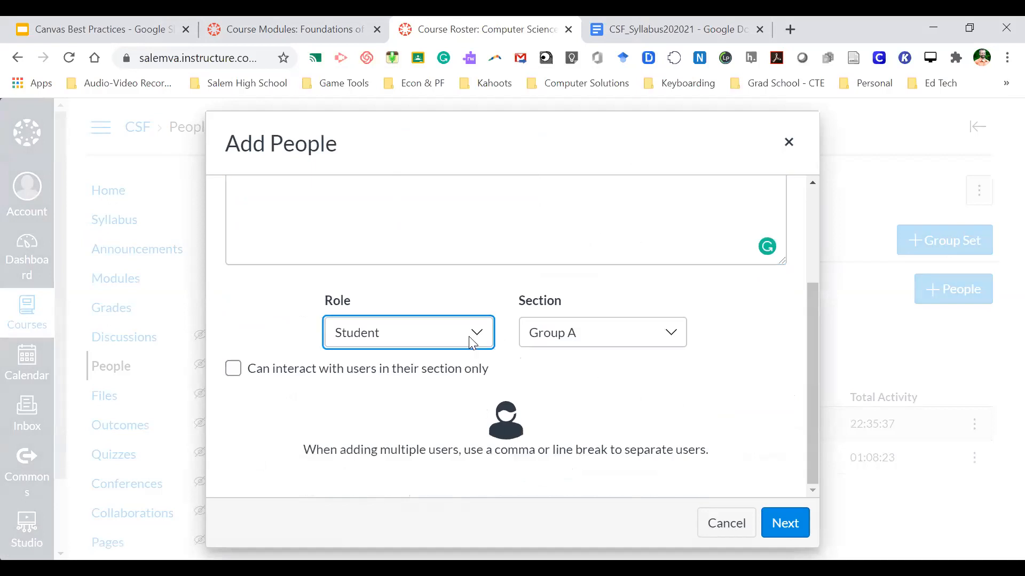
pyautogui.click(391, 396)
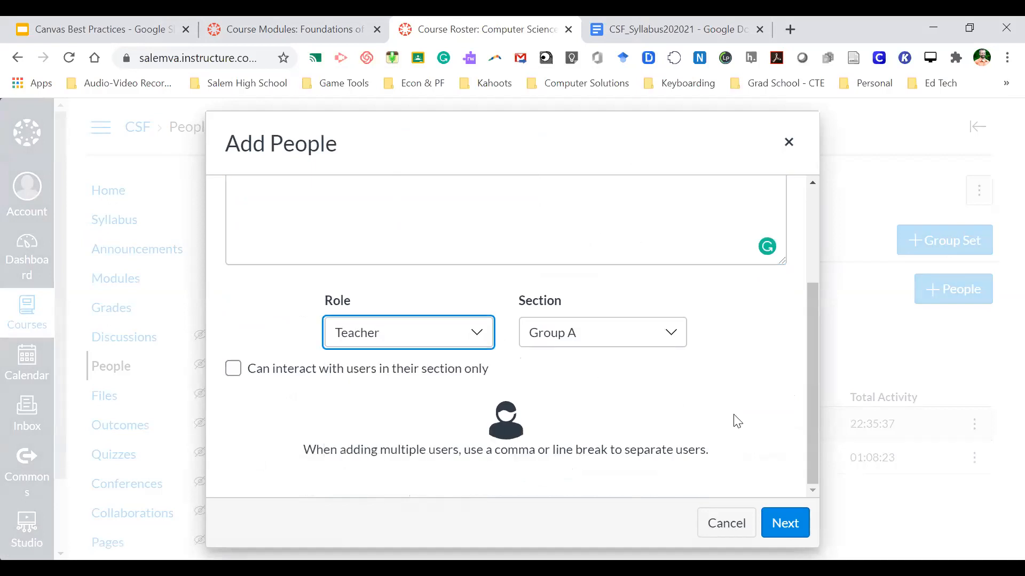
pyautogui.click(783, 523)
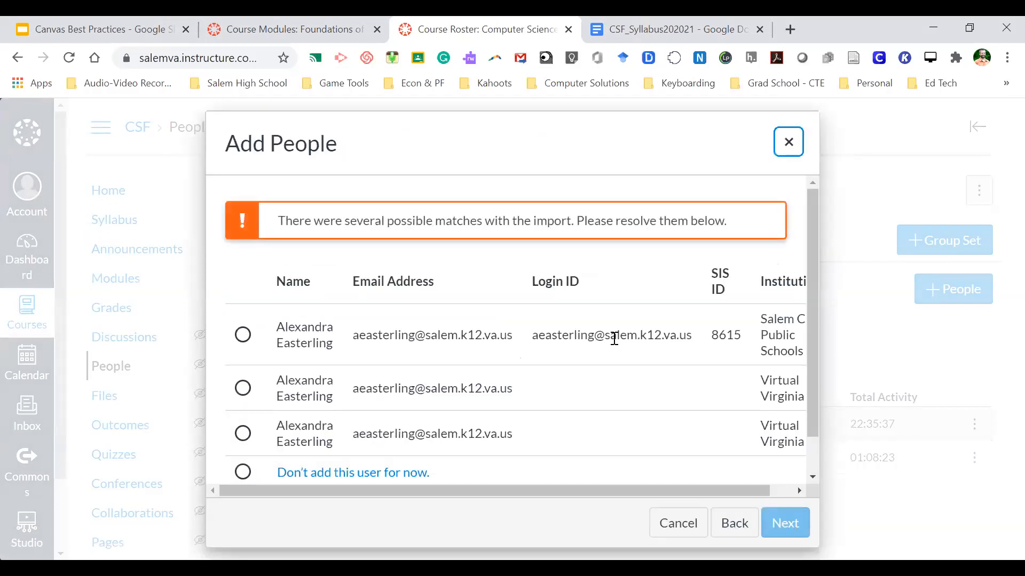
pyautogui.click(242, 335)
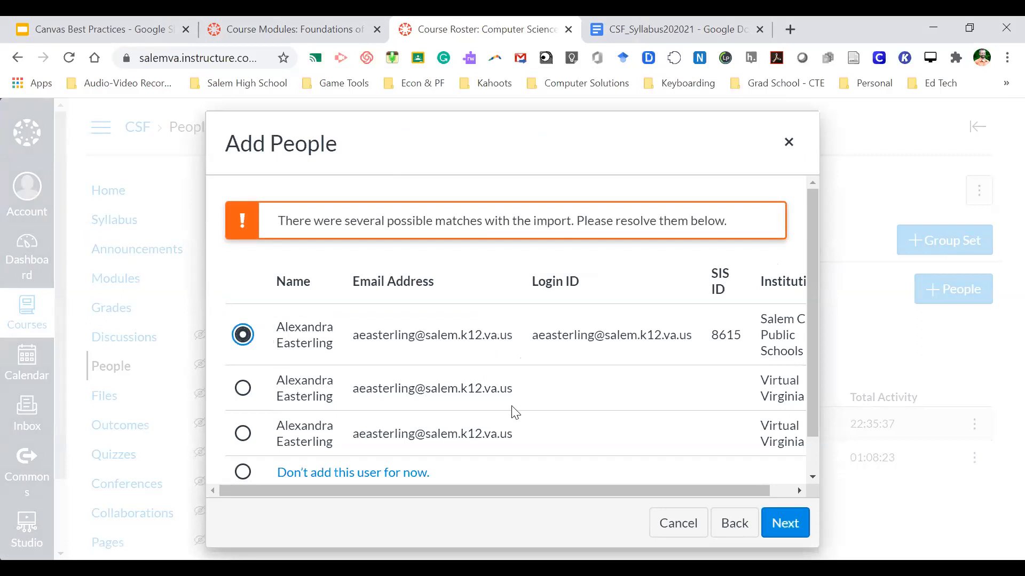
pyautogui.click(785, 525)
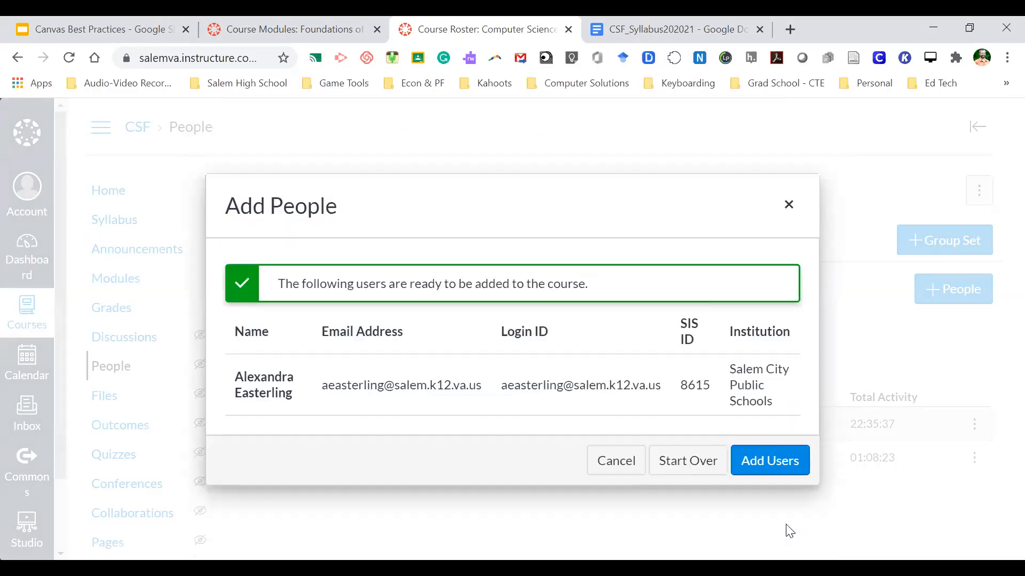
pyautogui.click(769, 460)
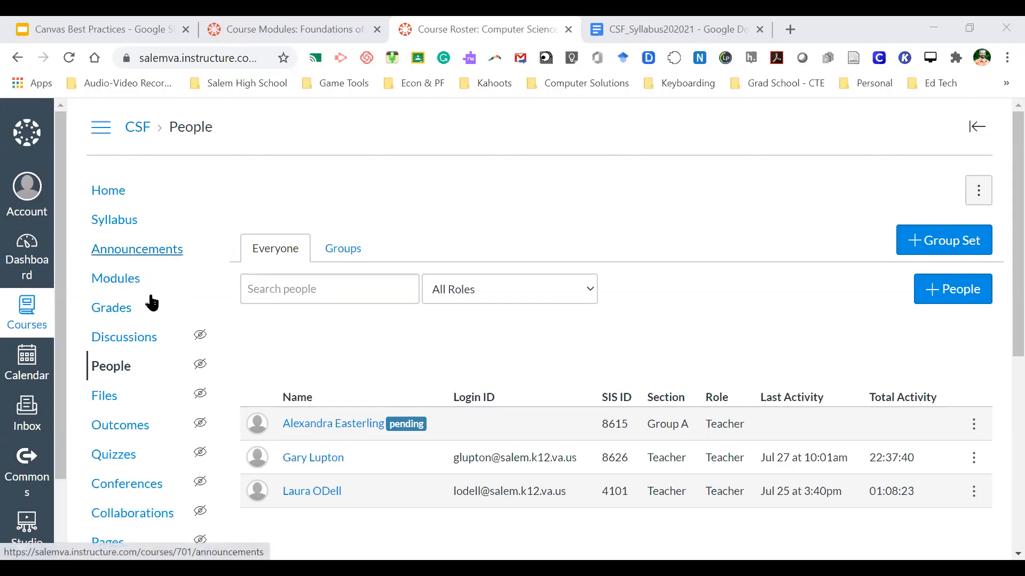
# - Open SpeedGrader for the Create Code HS Account assignment via the Assignments list
pyautogui.scroll(-4, 140, 384)
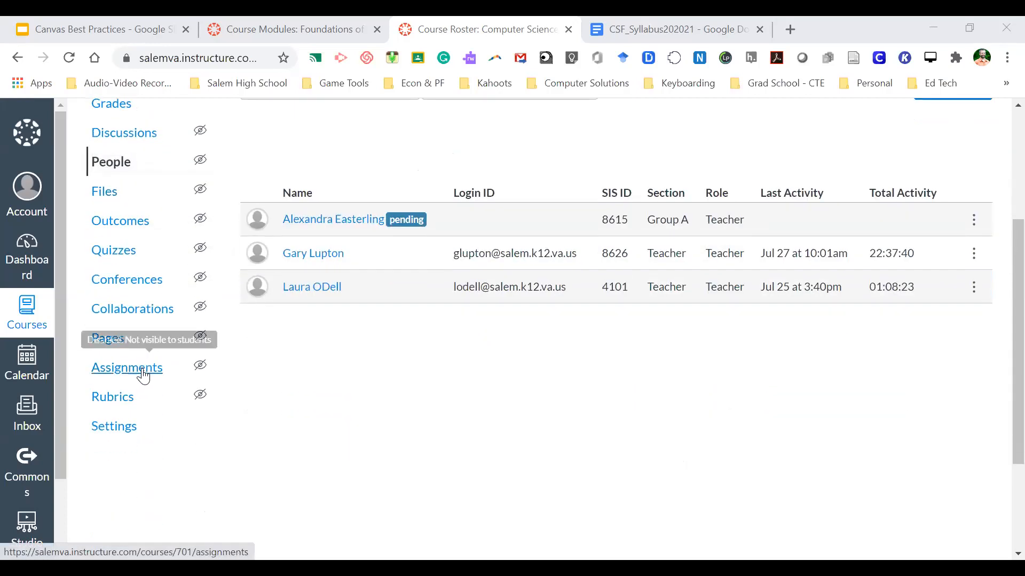
pyautogui.click(143, 372)
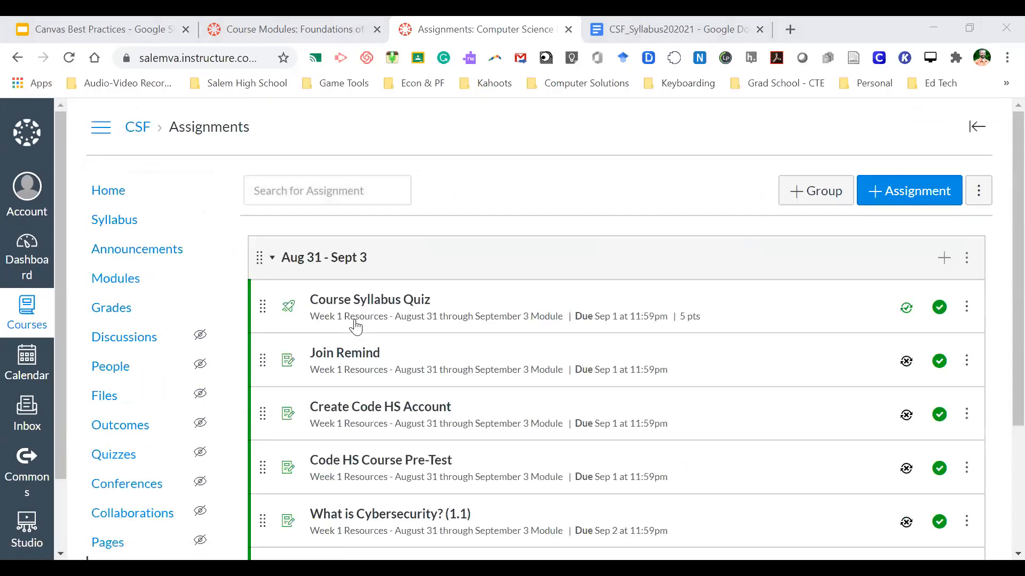
pyautogui.scroll(-1, 415, 356)
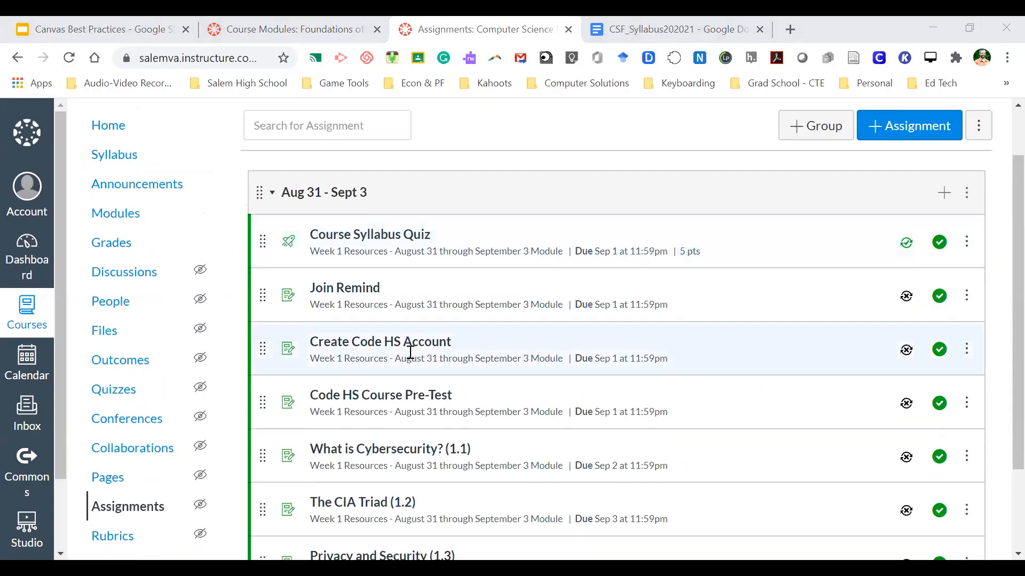
pyautogui.click(399, 345)
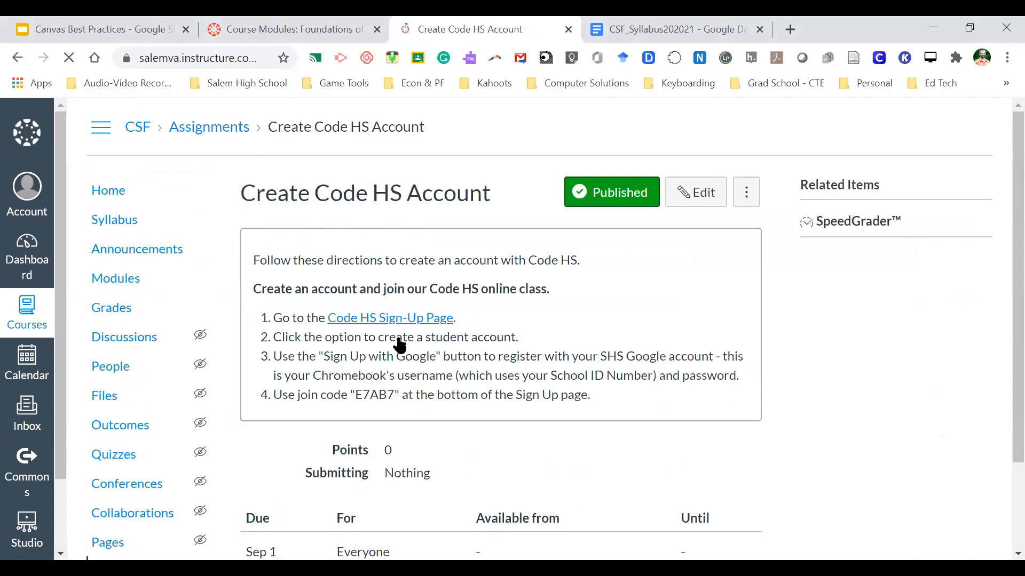
pyautogui.click(855, 231)
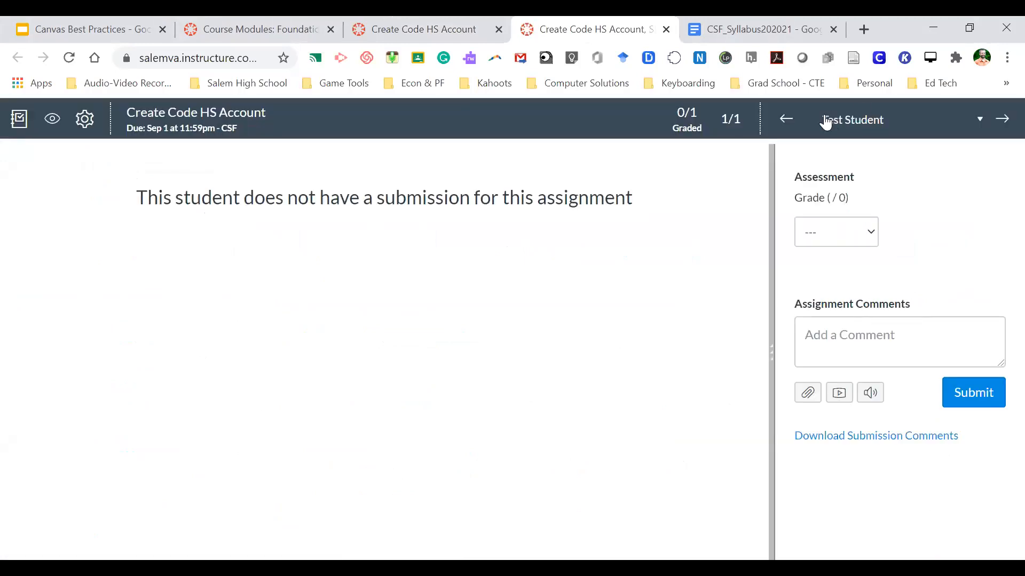
# - Check the SpeedGrader student list, close that tab, and open the CSF Gradebook
pyautogui.click(980, 121)
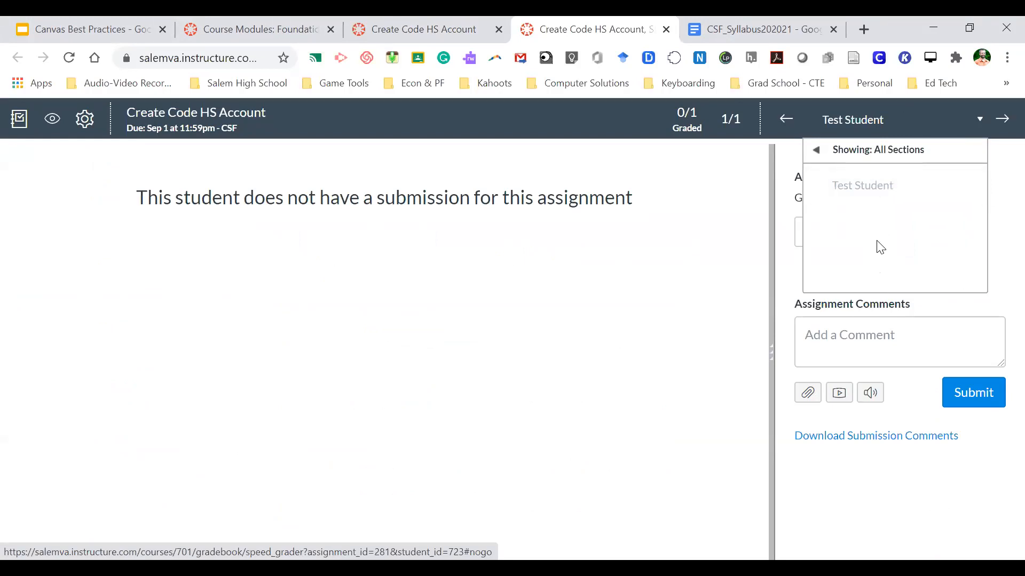
pyautogui.click(998, 245)
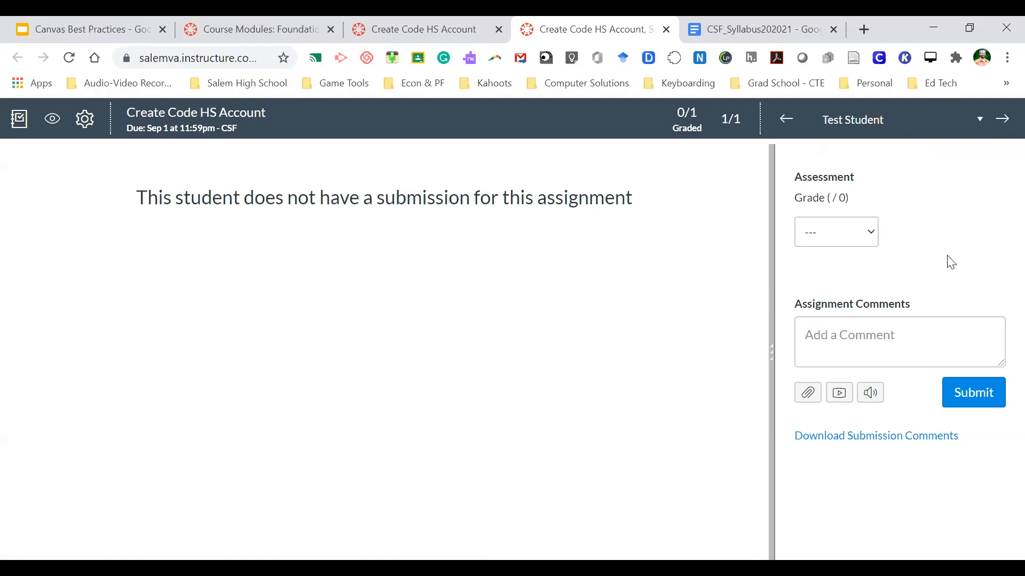
pyautogui.click(664, 30)
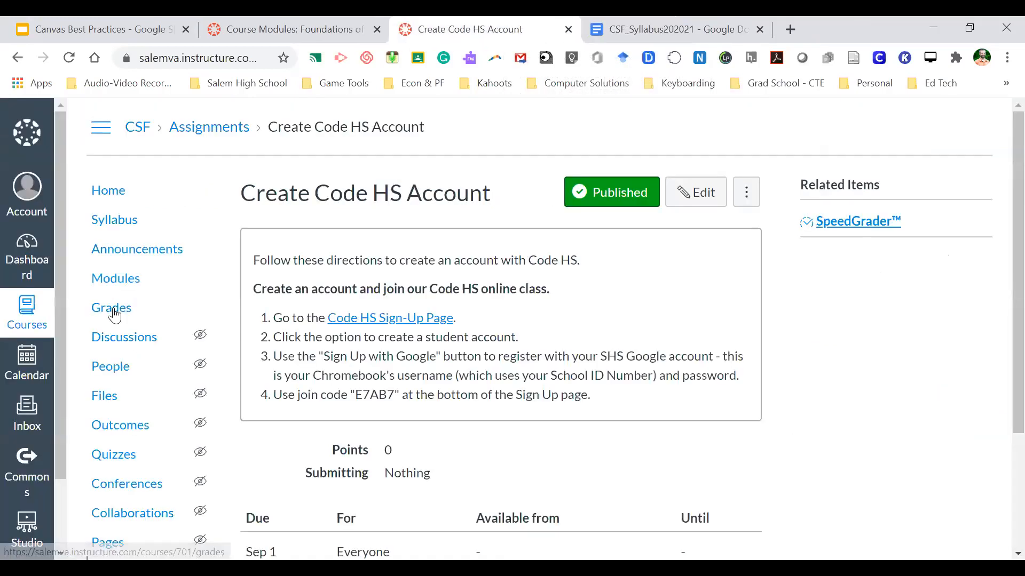
pyautogui.click(120, 313)
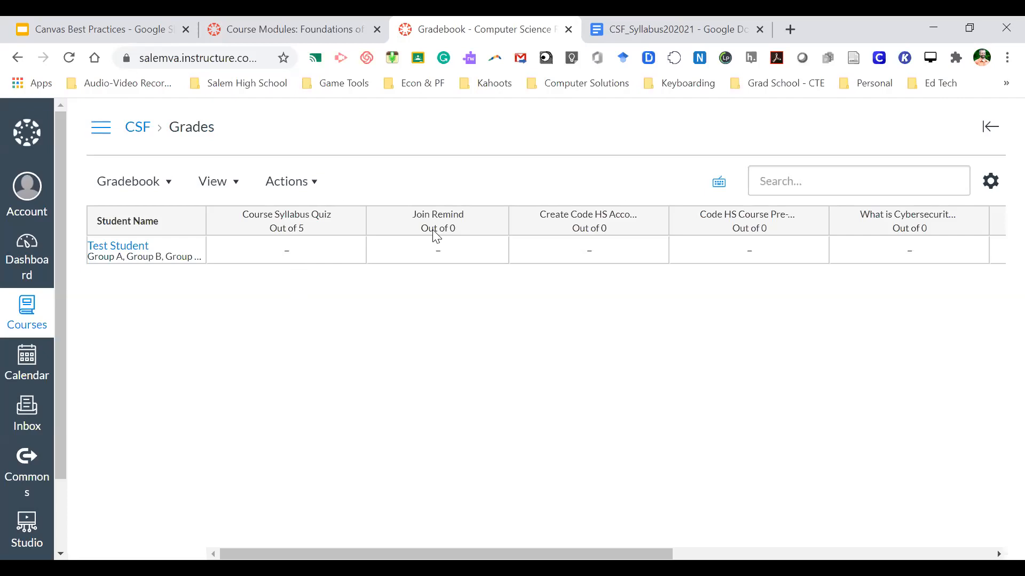
# - Load the Virtual Virginia site in a new tab and choose the Virtual Virginia Program (K–12)
pyautogui.click(792, 30)
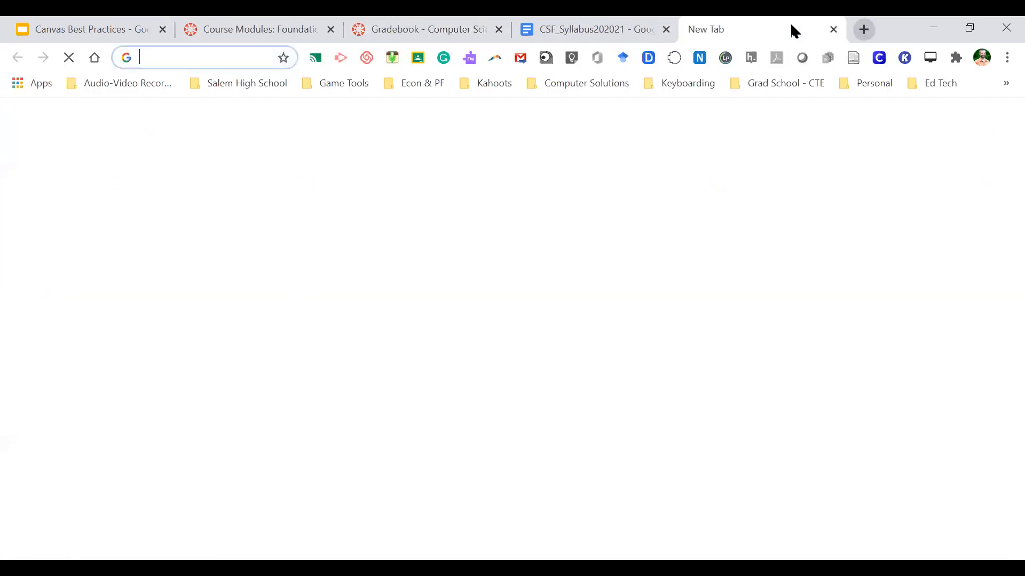
pyautogui.write('vi')
pyautogui.press('Return')
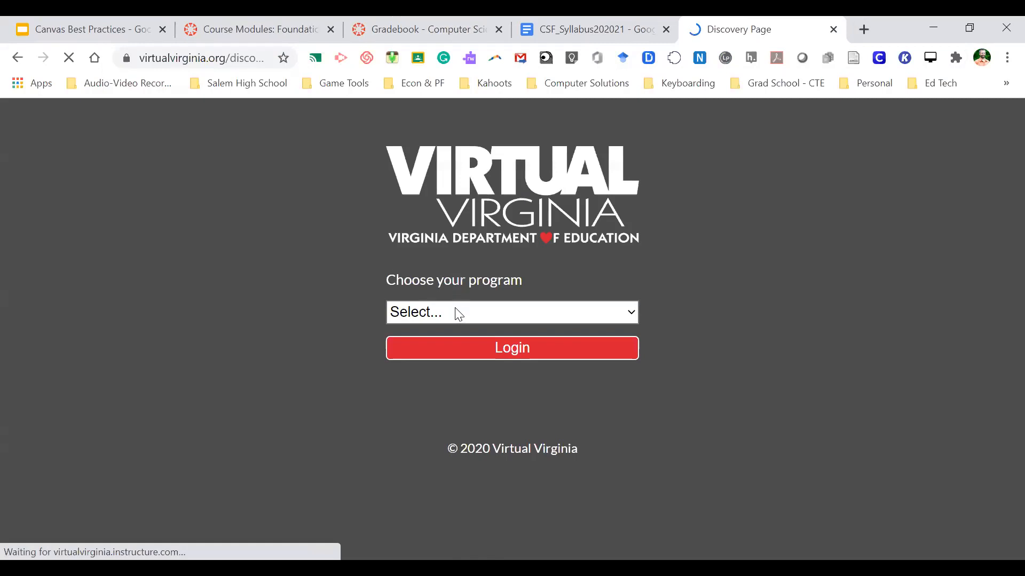
pyautogui.click(457, 313)
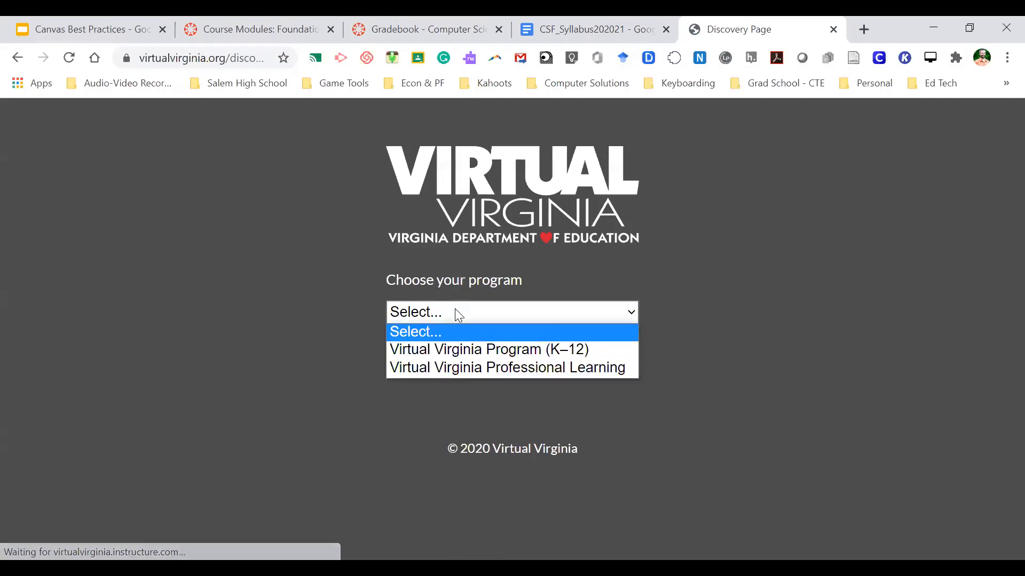
pyautogui.click(457, 350)
pyautogui.click(474, 351)
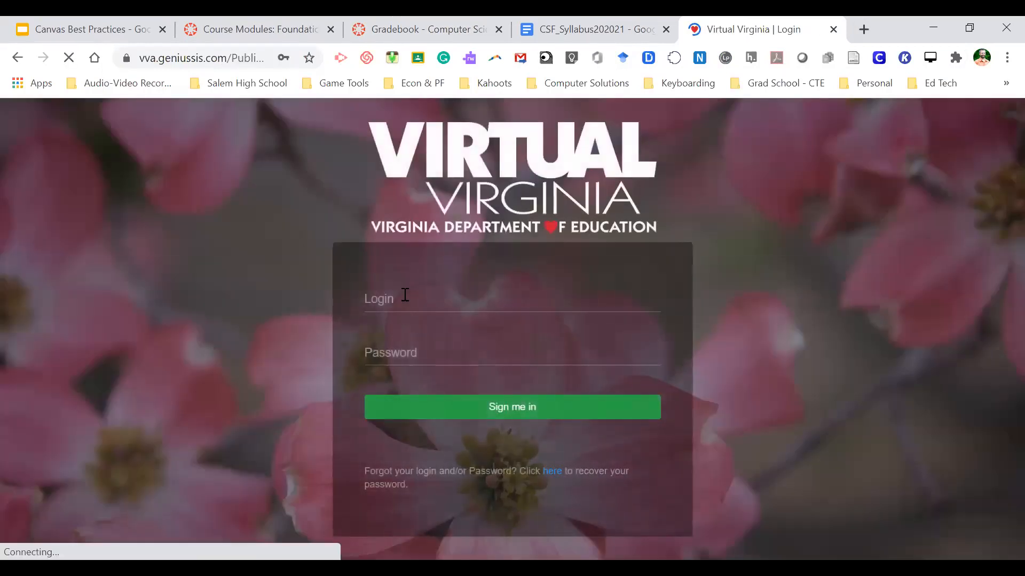
# - Sign in to Genius SIS with the browser's saved login, then launch Go to LMS
pyautogui.click(405, 296)
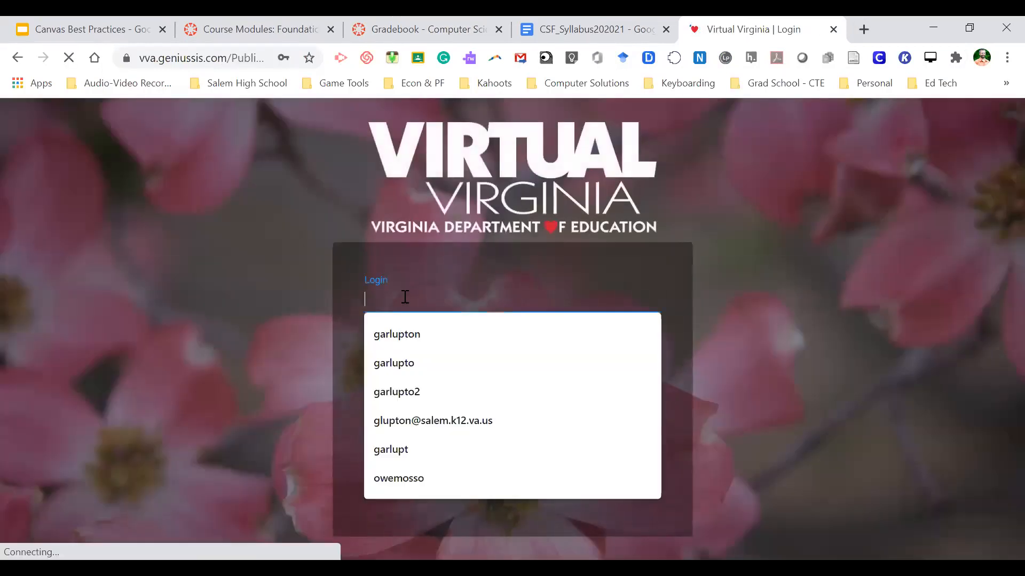
pyautogui.click(408, 352)
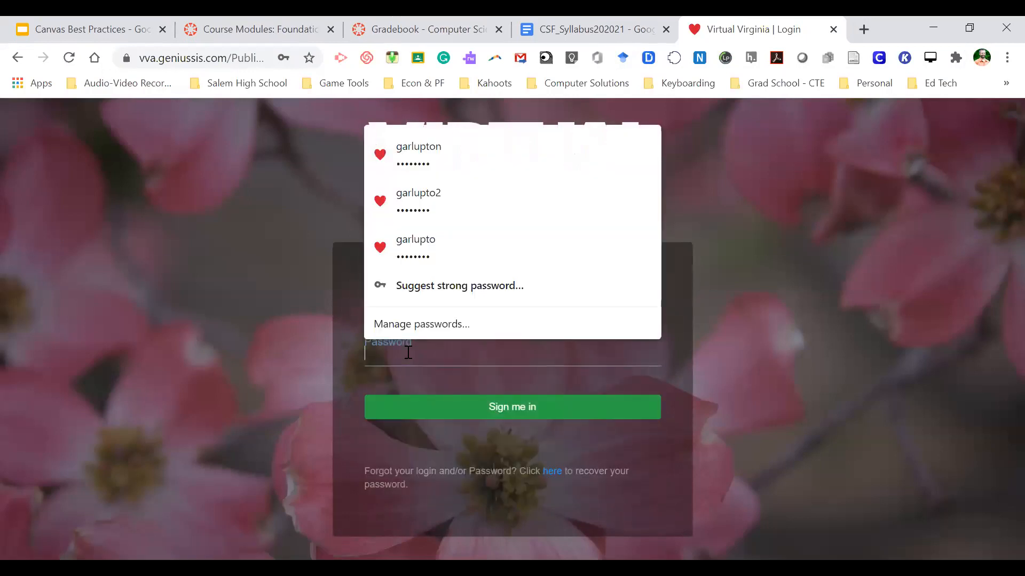
pyautogui.click(423, 151)
pyautogui.click(510, 410)
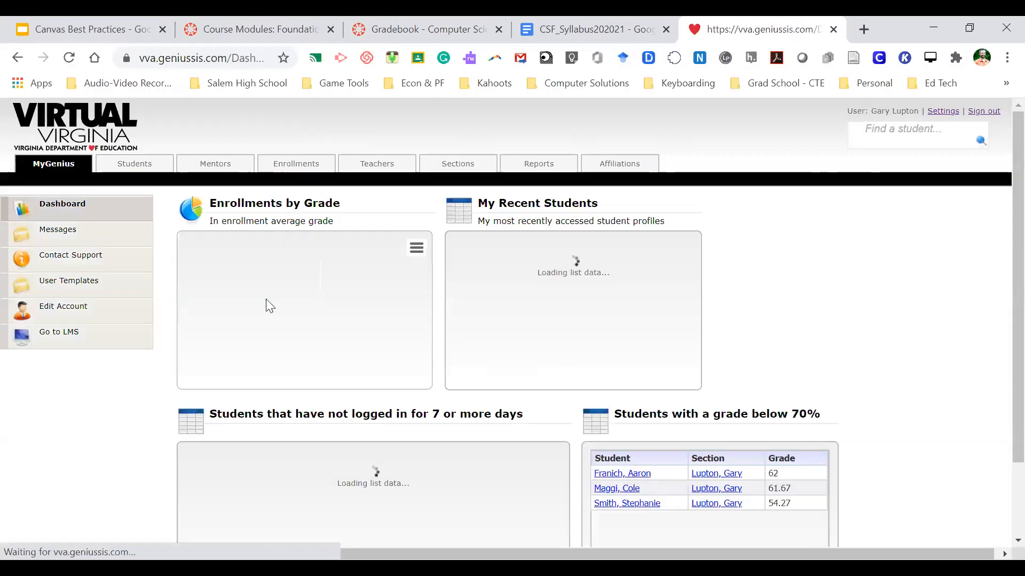
pyautogui.click(59, 339)
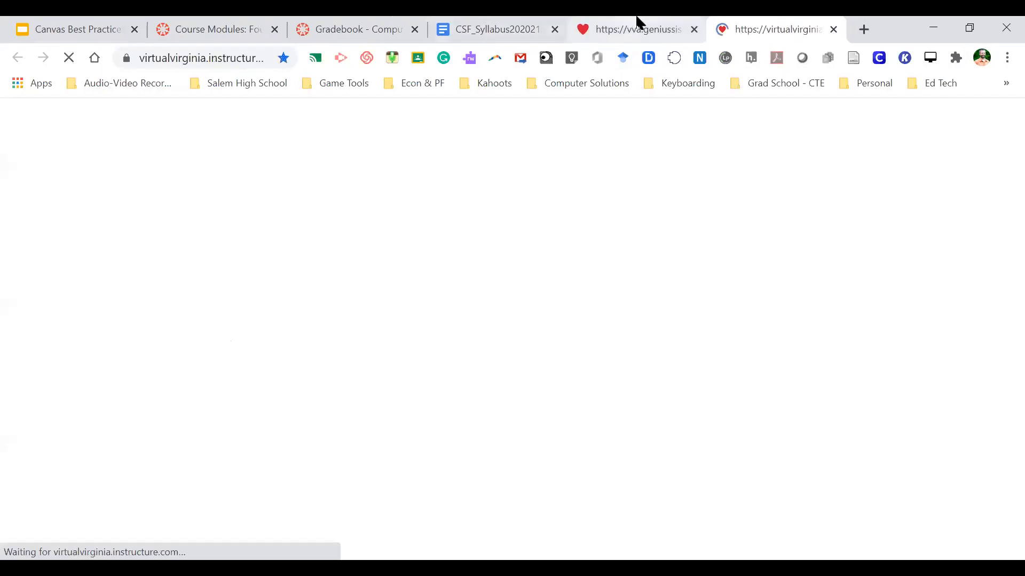
# - Close the Genius SIS tab and open the Summer 2020 EPF (6120_EPF_Salem4) course home
pyautogui.click(694, 30)
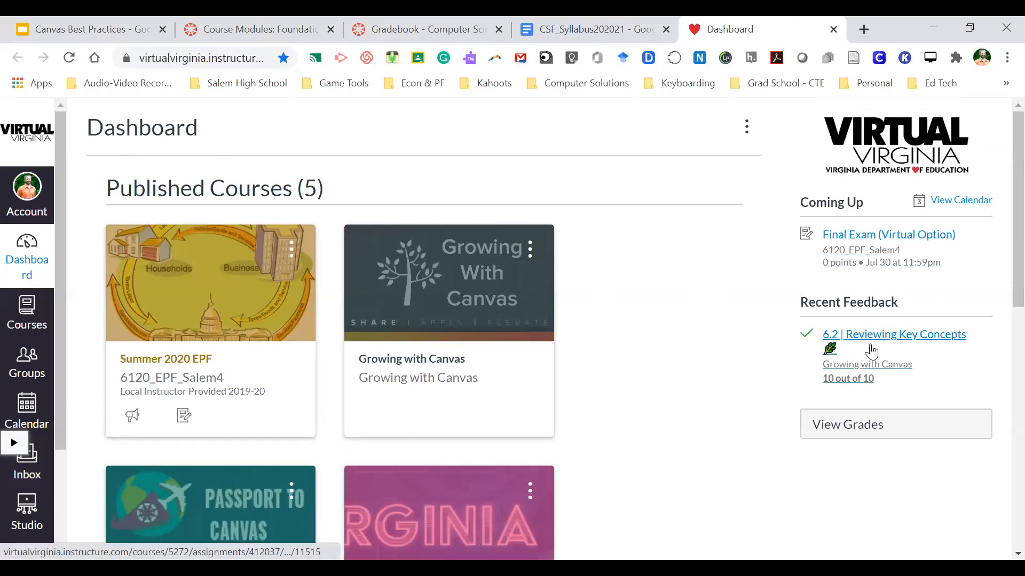
pyautogui.click(201, 359)
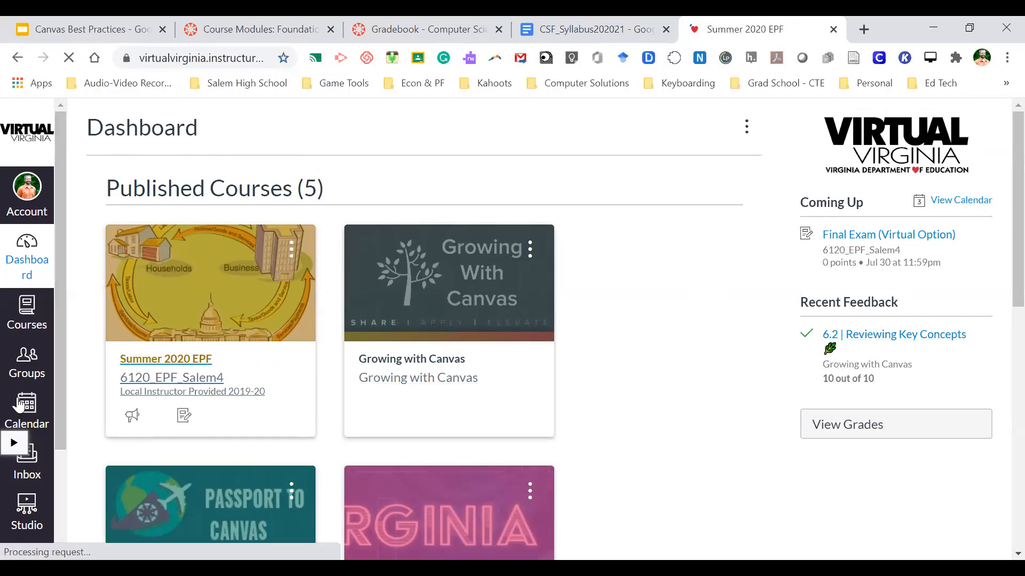
pyautogui.scroll(-1, 565, 374)
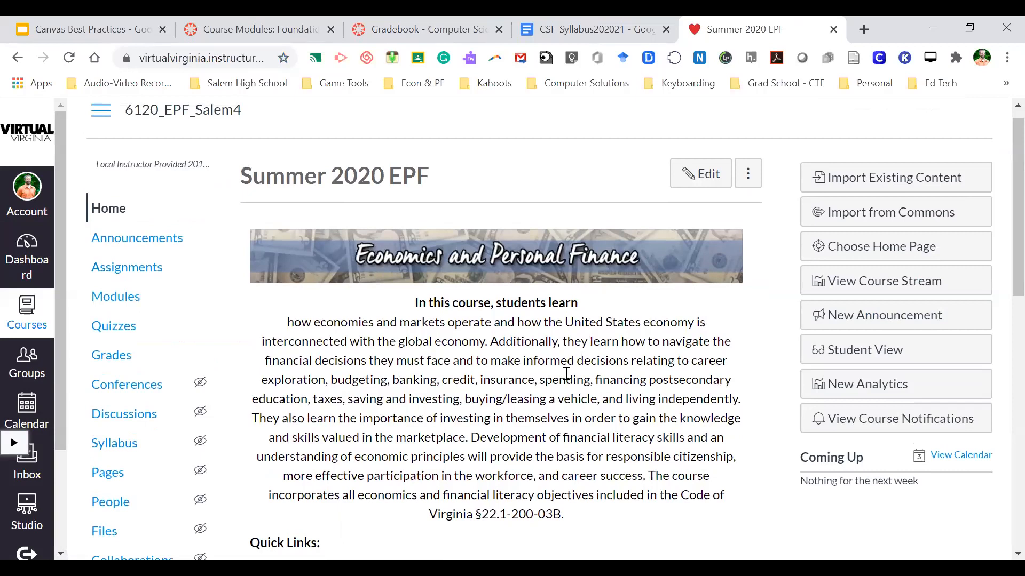
# - Open the 6120_EPF_Salem4 Gradebook listing its six students
pyautogui.click(120, 330)
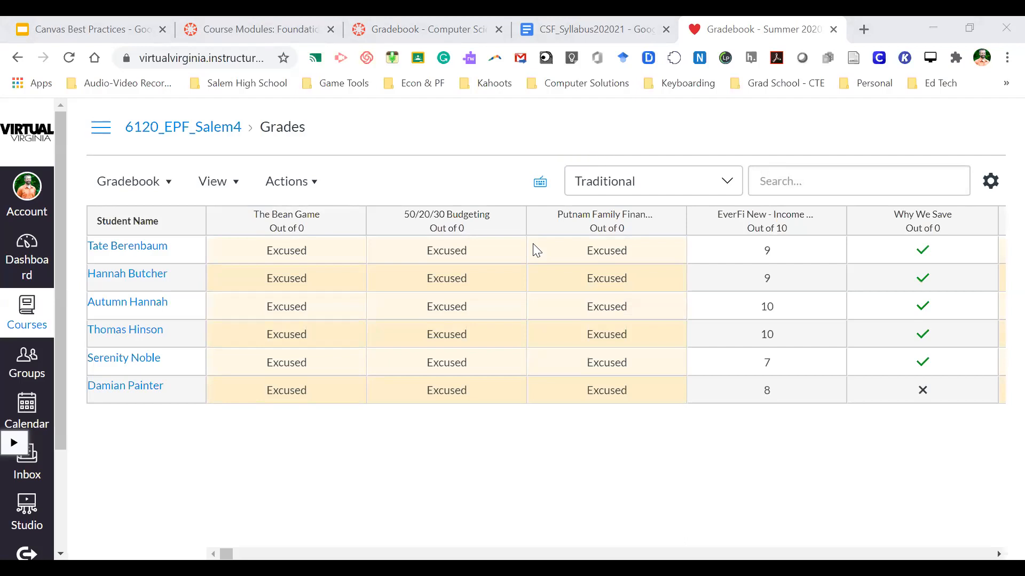
pyautogui.hscroll(5, 529, 334)
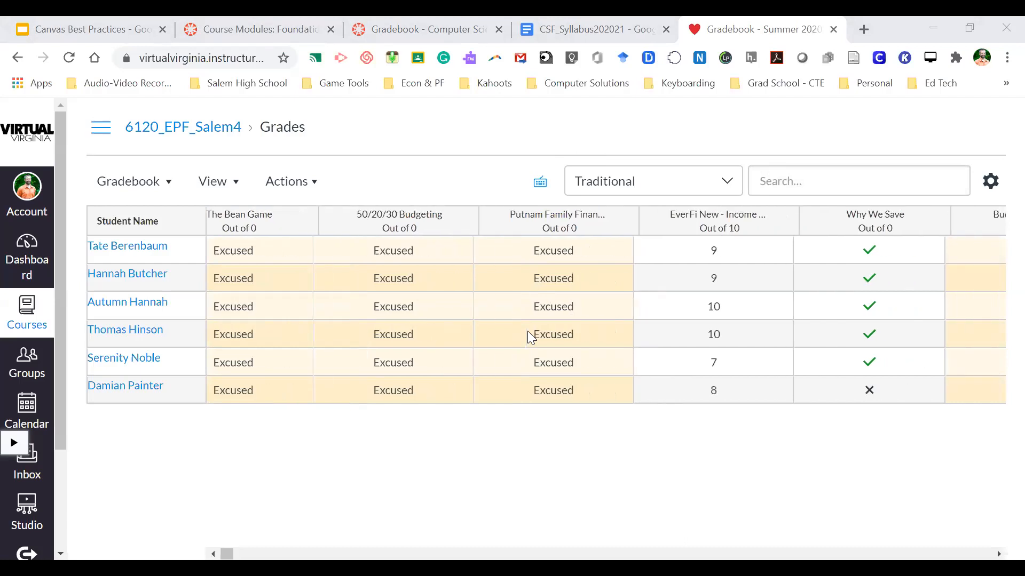
pyautogui.hscroll(4, 531, 338)
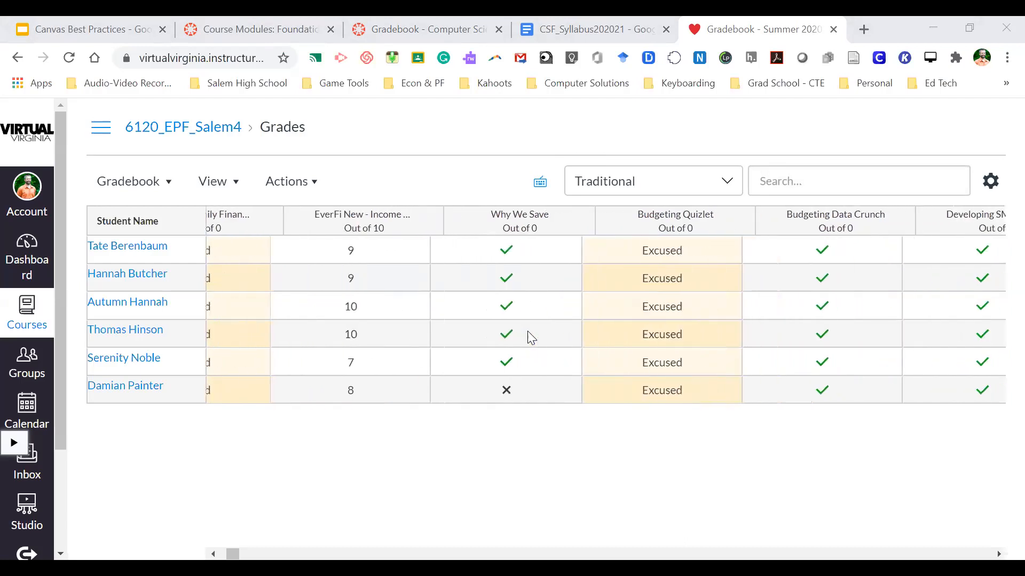
pyautogui.hscroll(4, 528, 332)
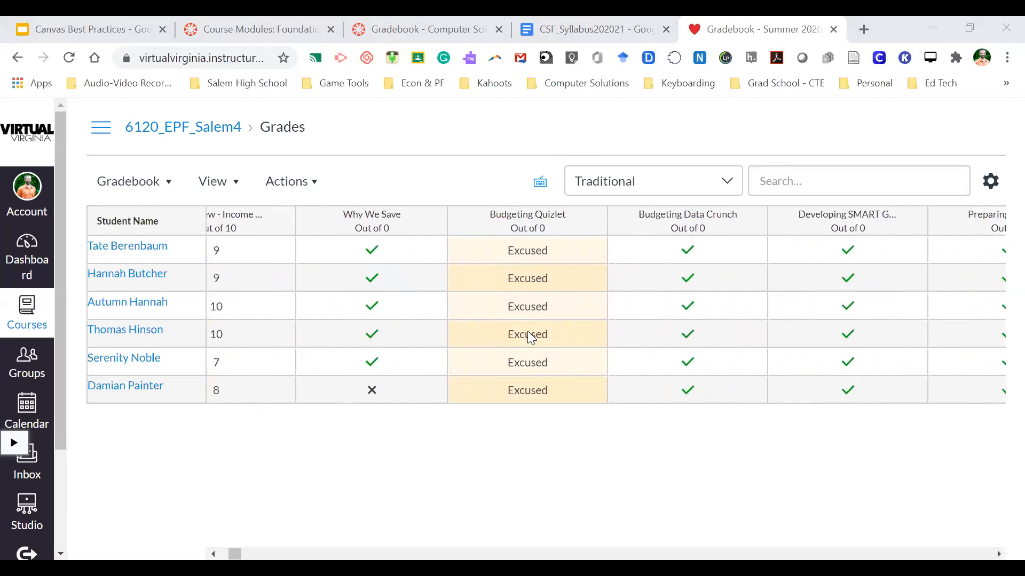
pyautogui.hscroll(6, 531, 336)
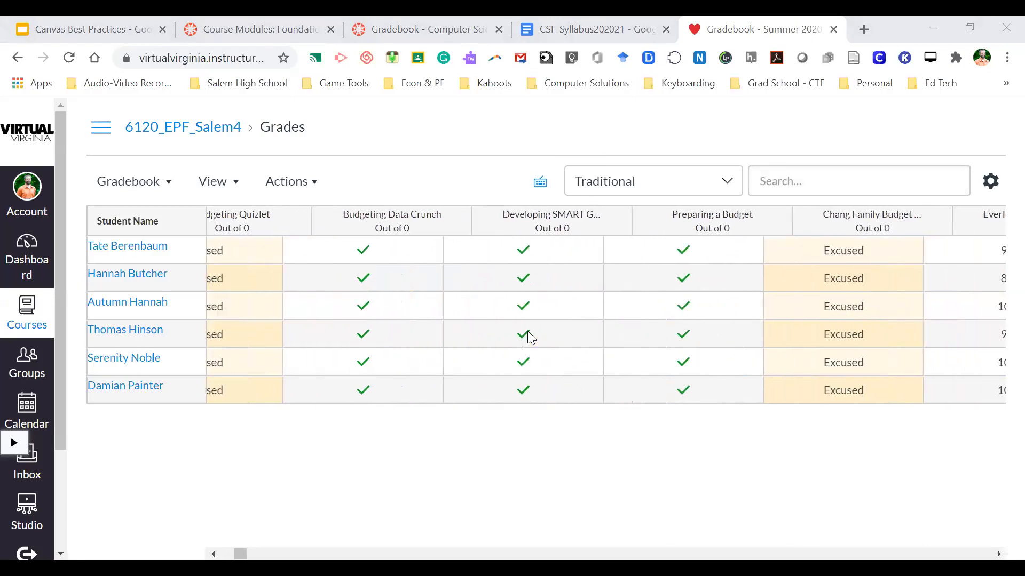
pyautogui.hscroll(8, 530, 337)
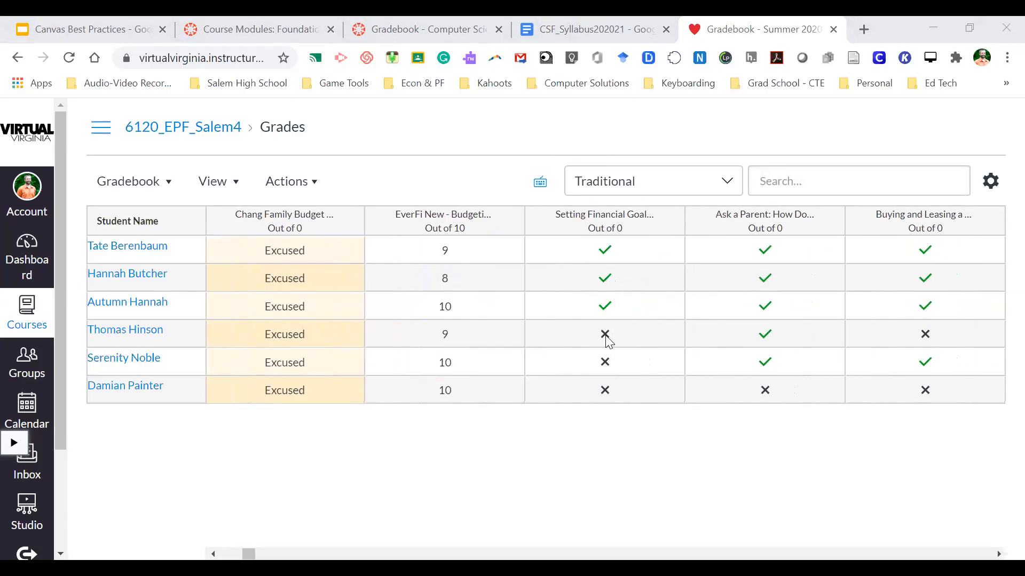
pyautogui.hscroll(10, 647, 318)
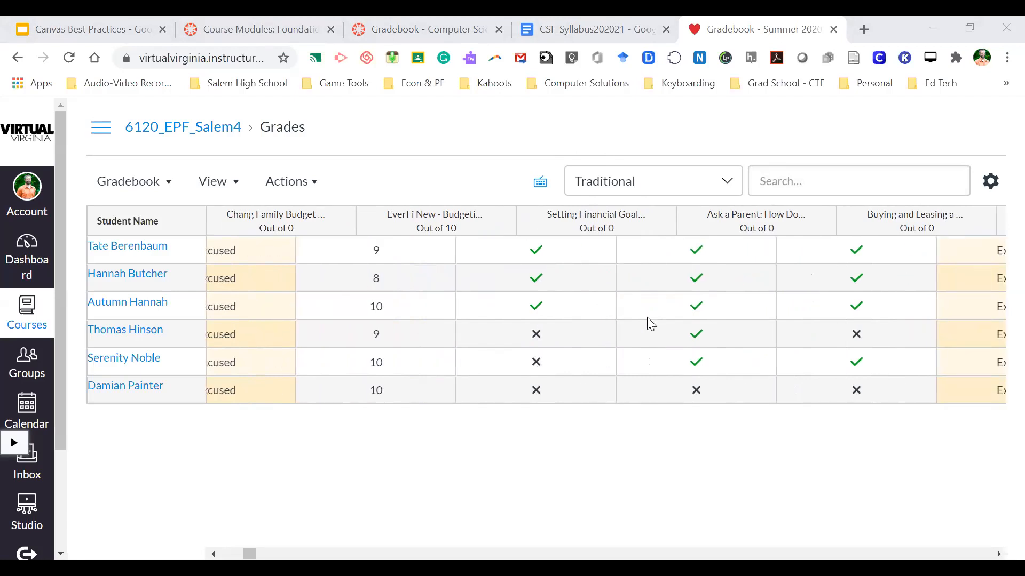
pyautogui.hscroll(15, 648, 318)
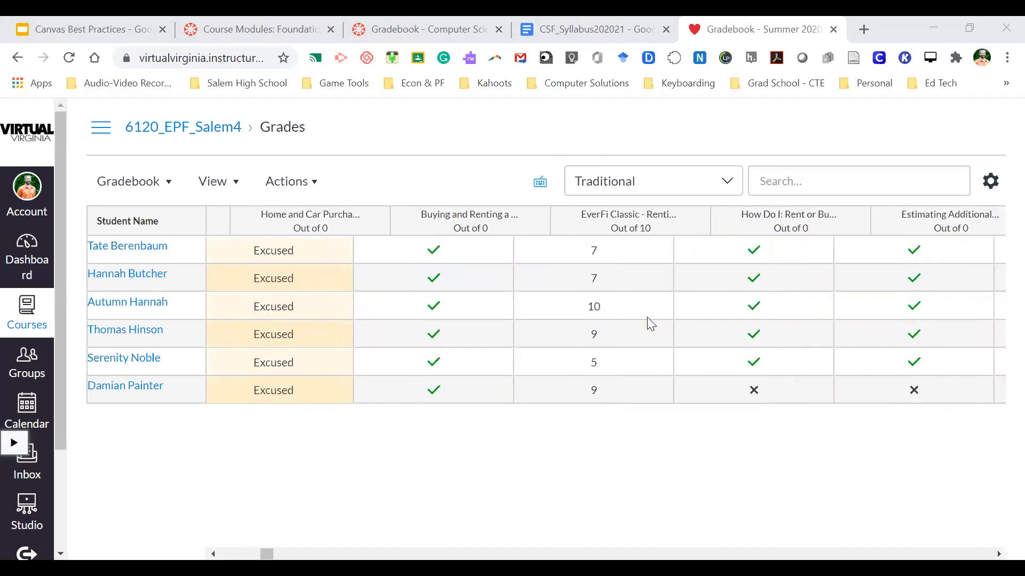
pyautogui.hscroll(15, 647, 319)
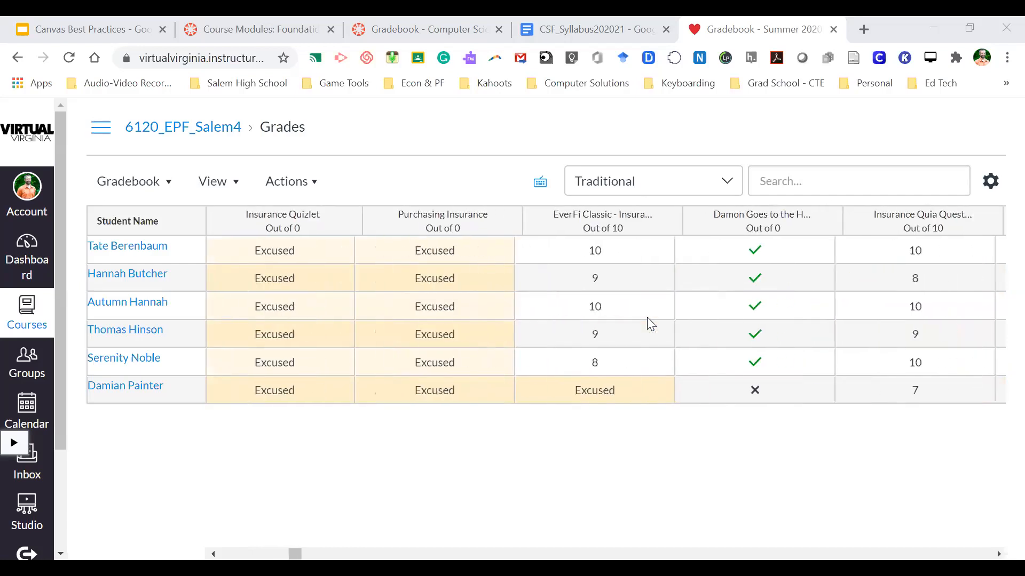
pyautogui.hscroll(15, 647, 317)
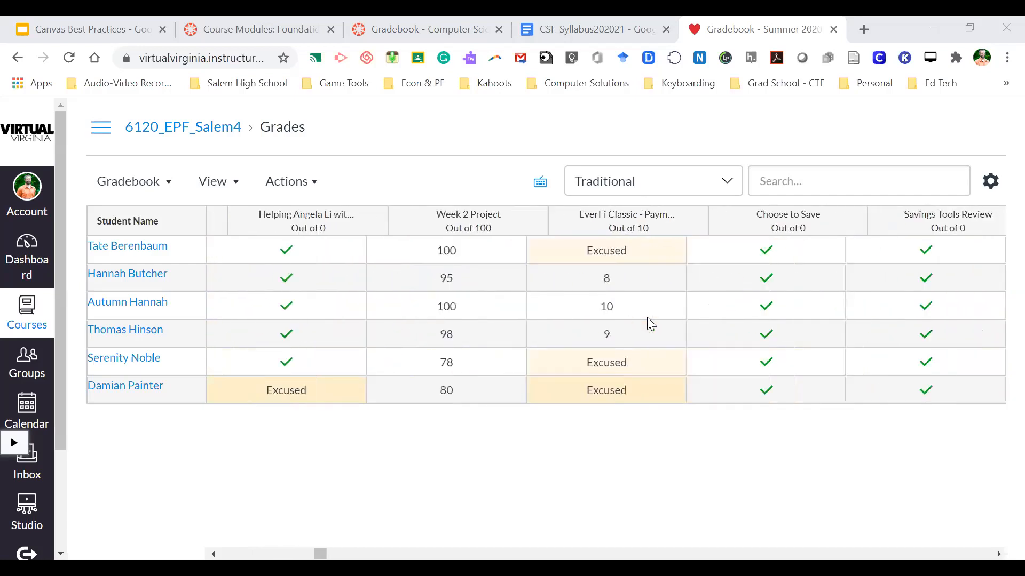
pyautogui.hscroll(15, 647, 317)
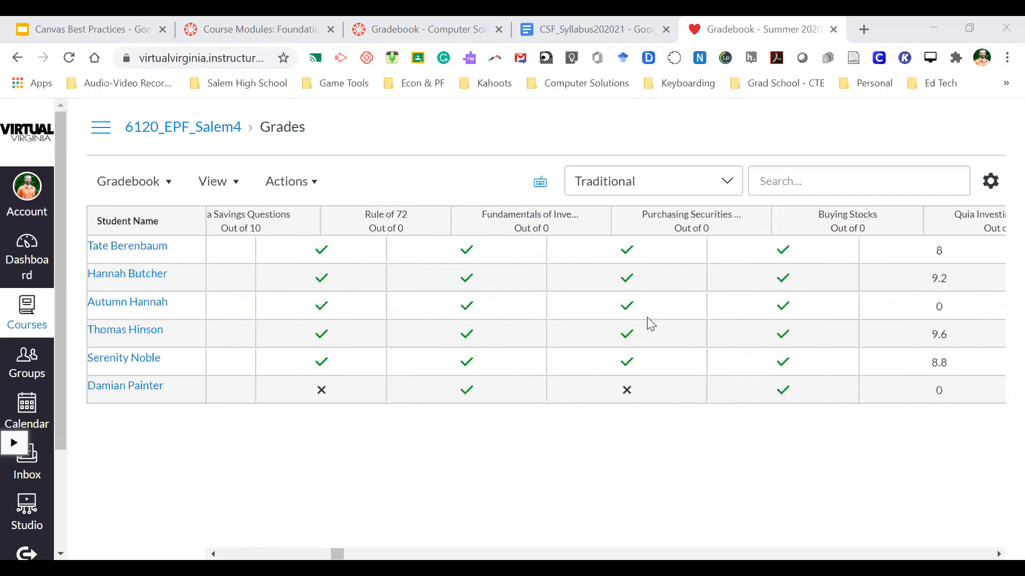
pyautogui.hscroll(15, 646, 317)
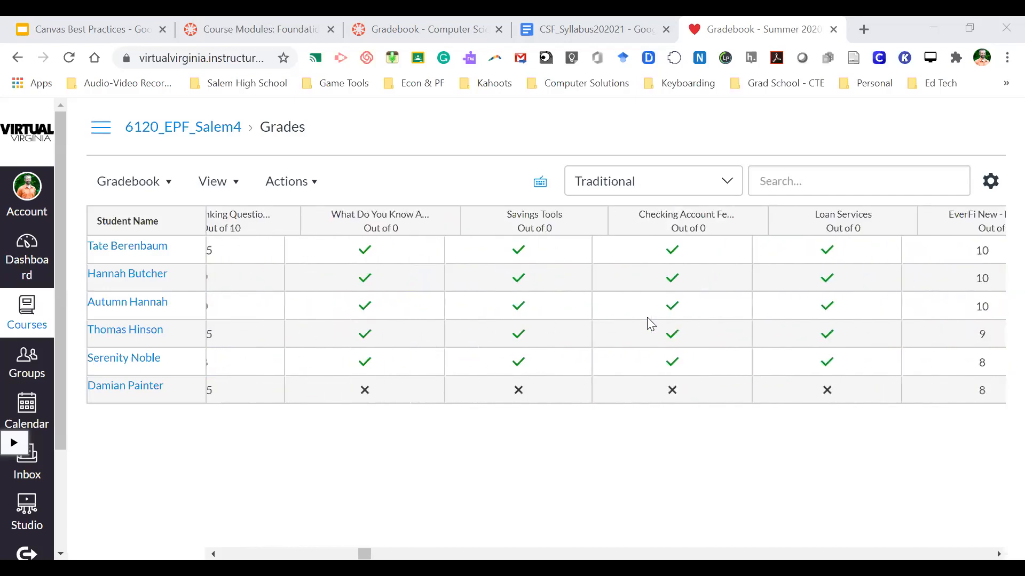
pyautogui.hscroll(15, 647, 317)
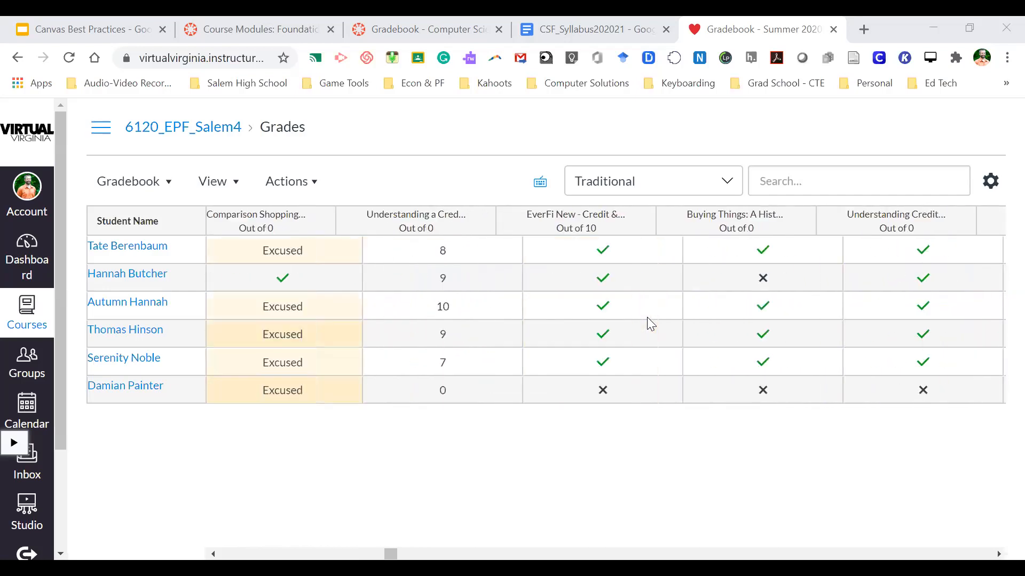
pyautogui.hscroll(15, 646, 317)
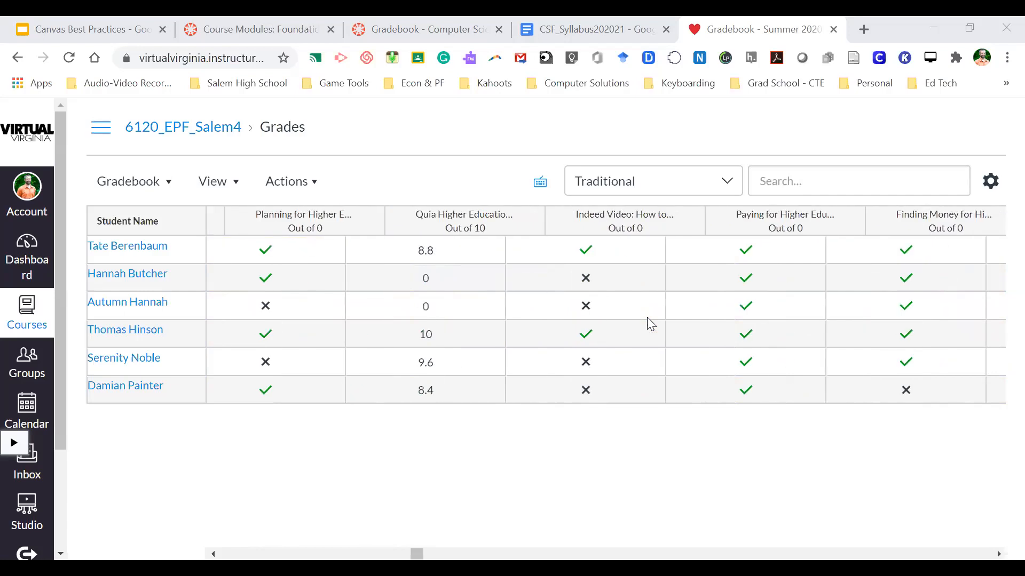
pyautogui.hscroll(15, 647, 317)
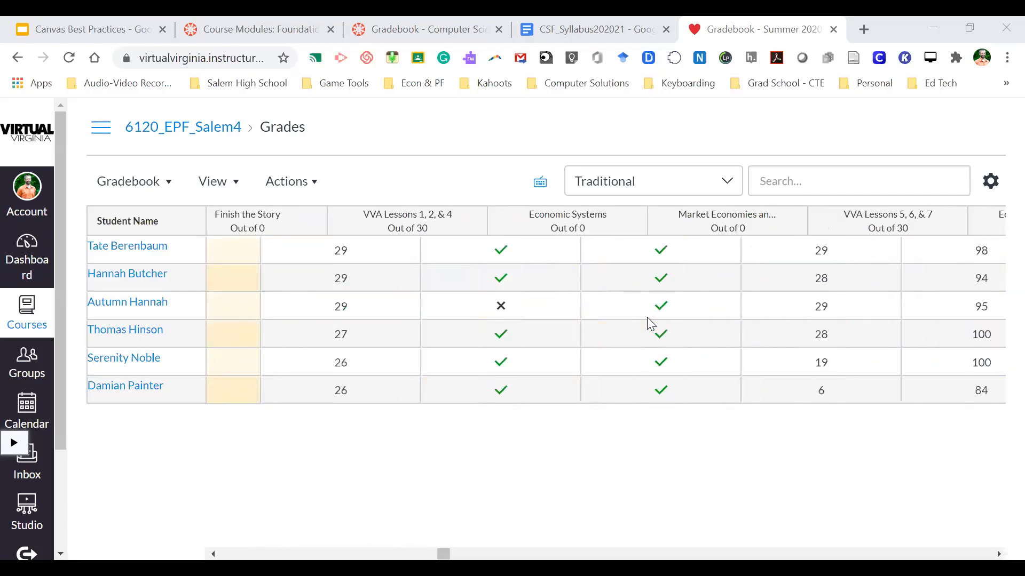
pyautogui.hscroll(15, 646, 317)
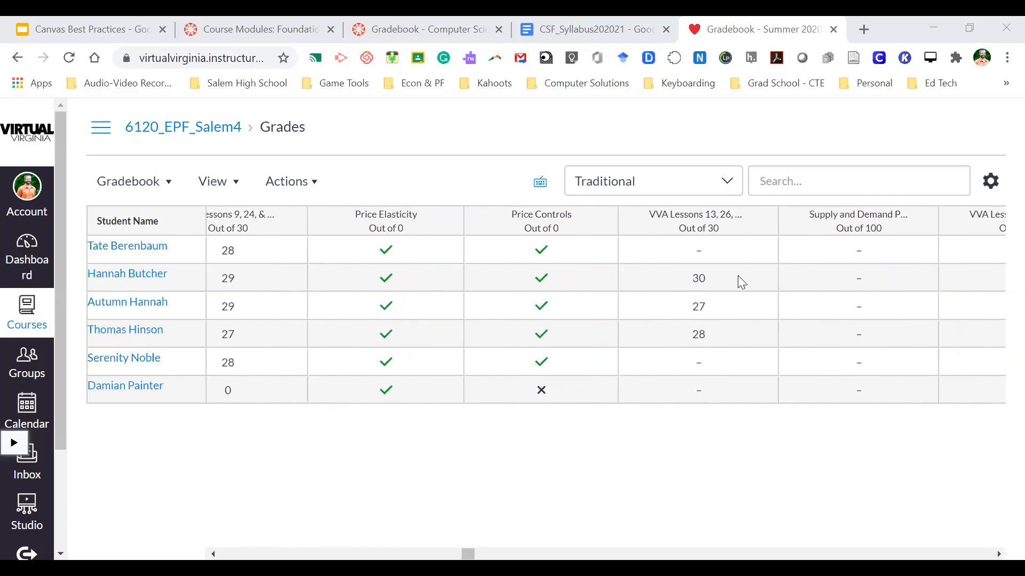
pyautogui.hscroll(2, 740, 282)
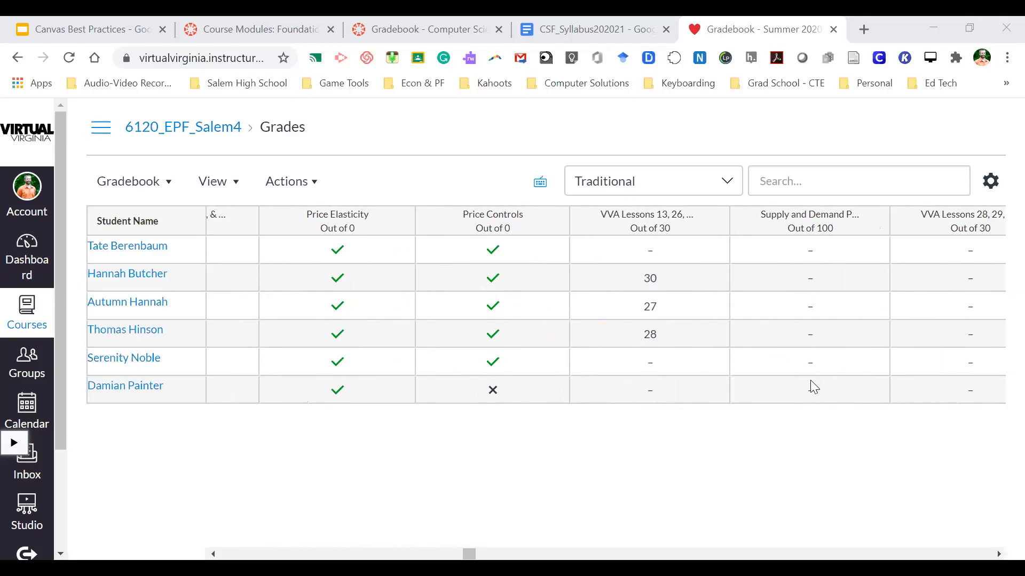
pyautogui.hscroll(-1, 632, 393)
pyautogui.hscroll(-15, 632, 393)
pyautogui.hscroll(-15, 630, 389)
pyautogui.hscroll(-8, 630, 389)
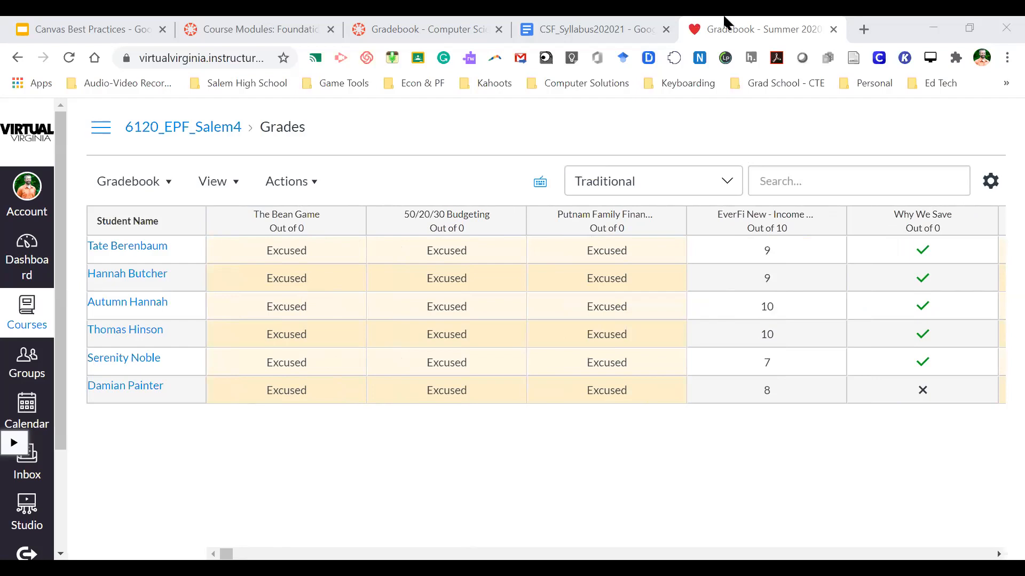
# - Return via the 6120_EPF_Salem4 breadcrumb to the course home and review its Coming Up list
pyautogui.click(156, 134)
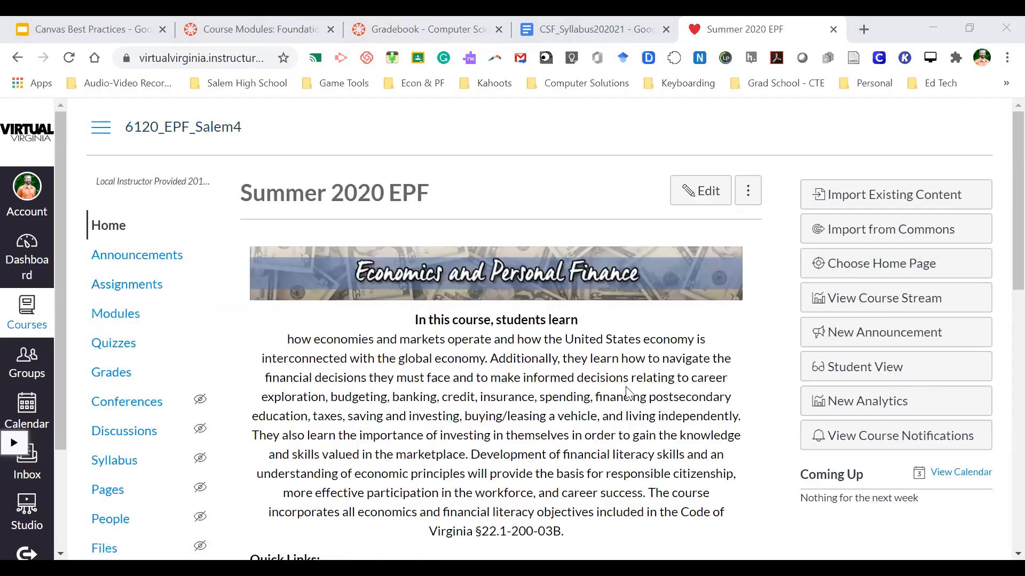
pyautogui.scroll(-2, 628, 395)
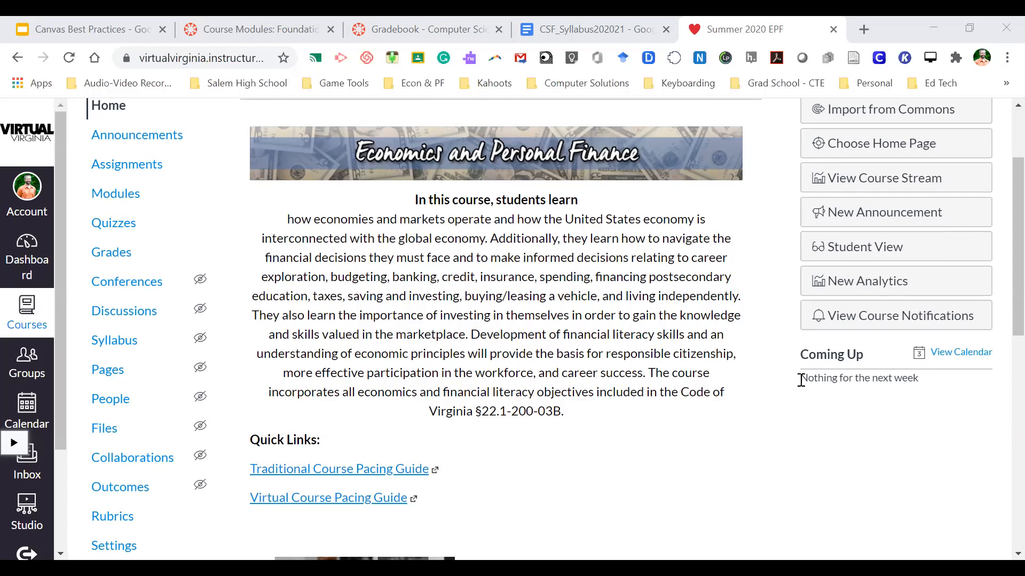
pyautogui.scroll(2, 806, 381)
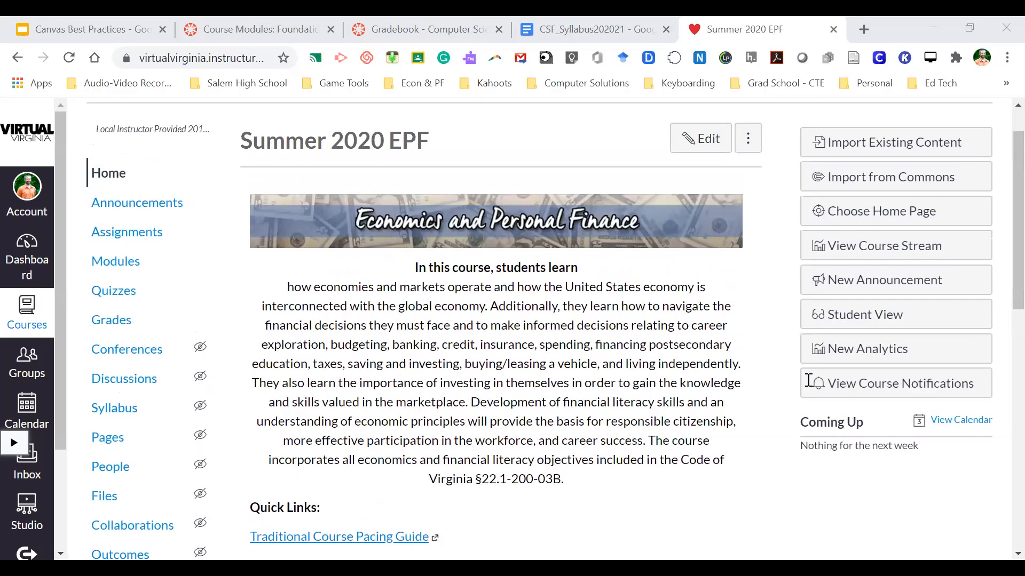
pyautogui.scroll(-1, 806, 380)
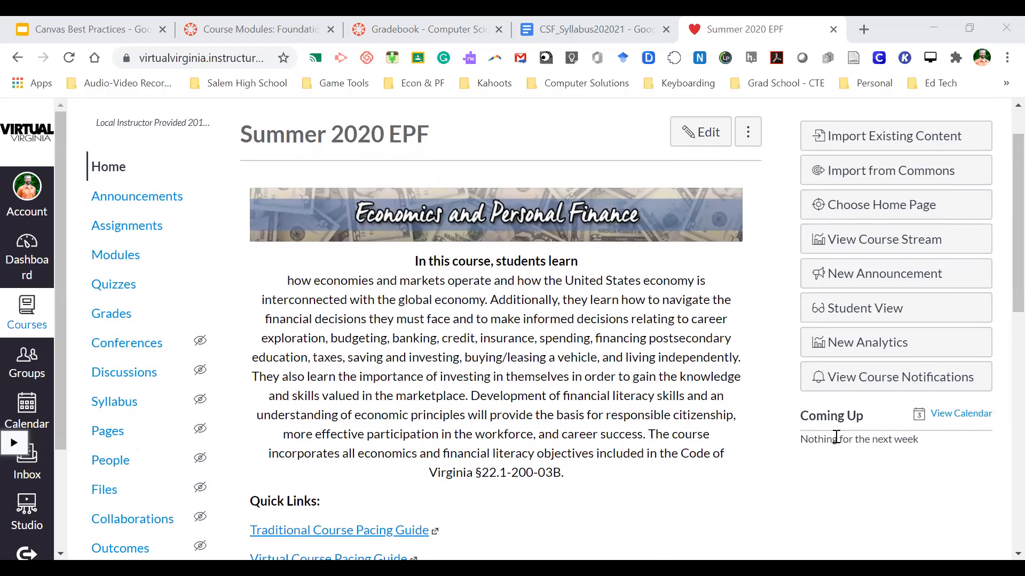
# - Switch to the 'Gradebook - Computer Sci' tab showing Test Student's ungraded CSF assignments
pyautogui.scroll(-1, 845, 438)
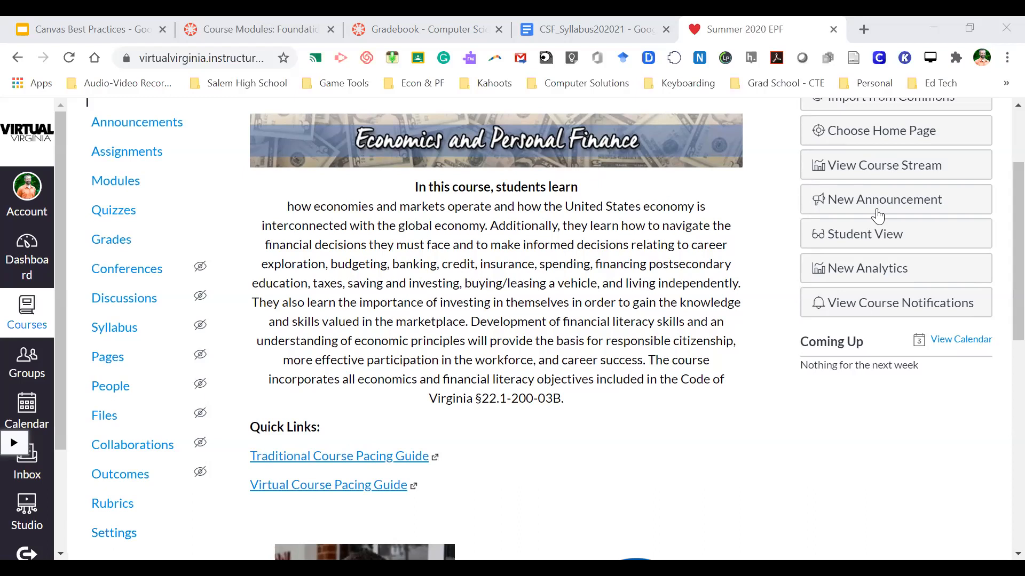
pyautogui.click(423, 27)
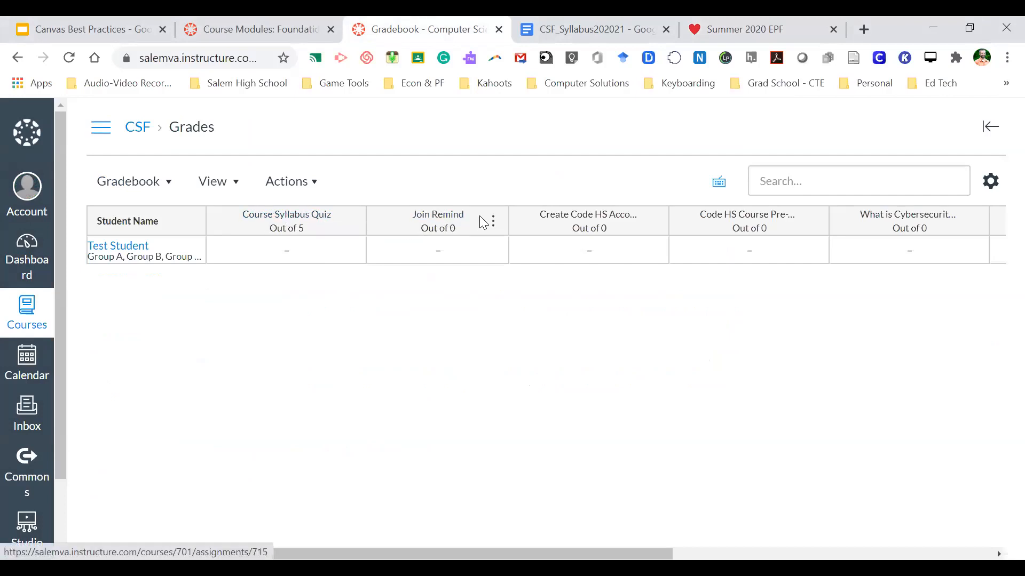
pyautogui.hscroll(4, 587, 235)
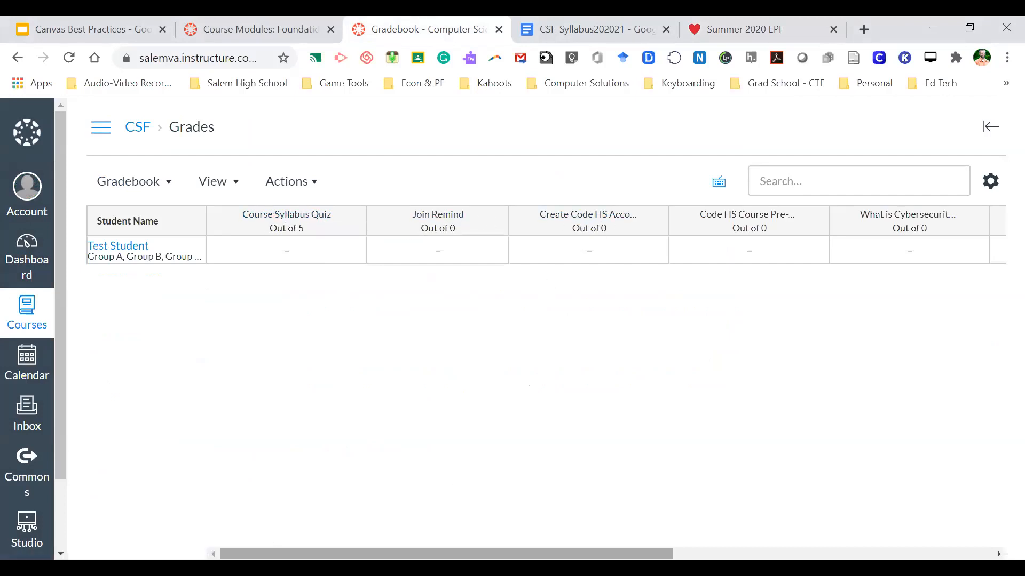
pyautogui.hscroll(2, 439, 542)
pyautogui.hscroll(-7, 438, 542)
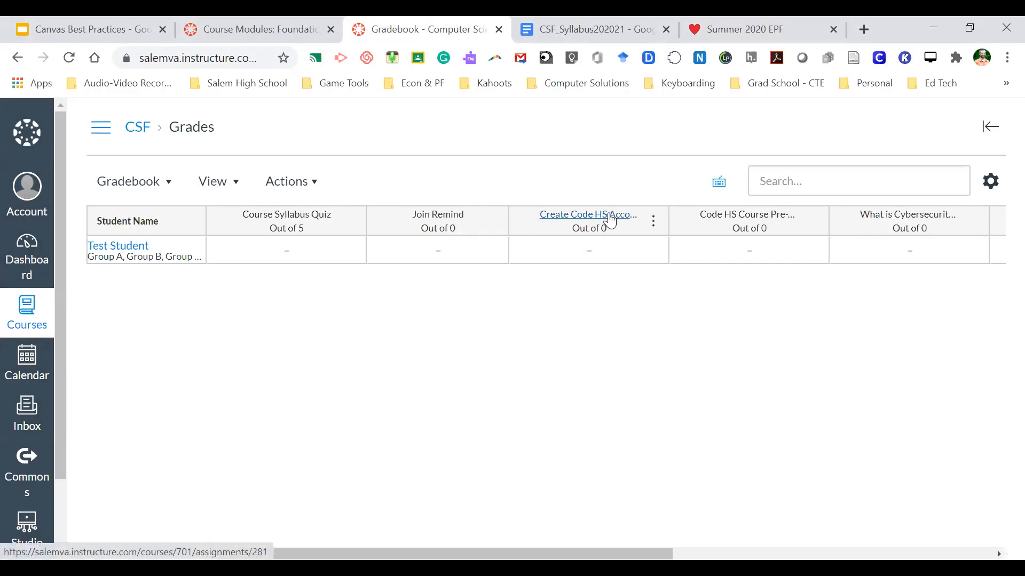
# - Open SpeedGrader for What is Cybersecurity? (1.1) from its Gradebook column header
pyautogui.click(879, 219)
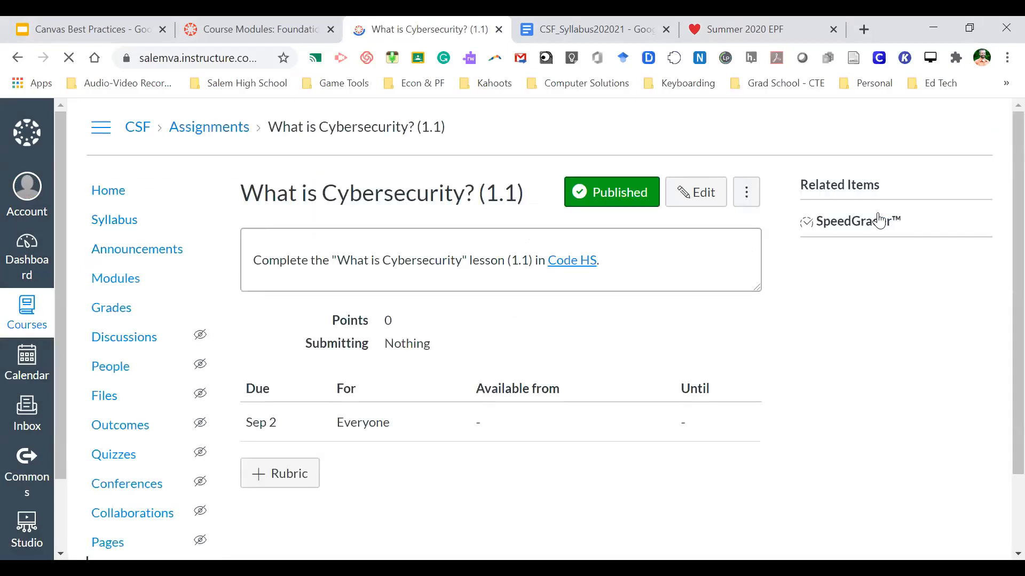
pyautogui.click(854, 221)
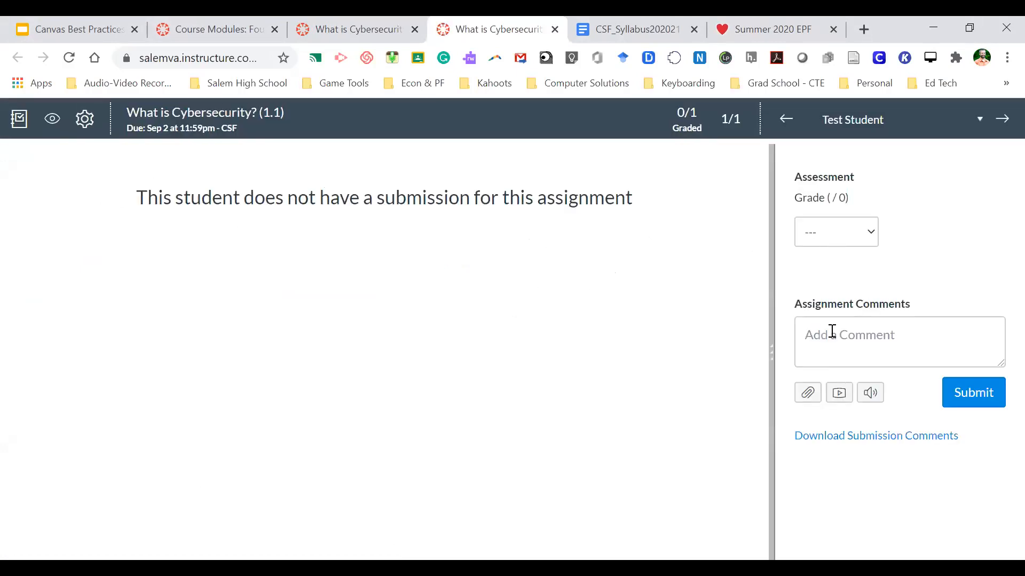
pyautogui.click(825, 339)
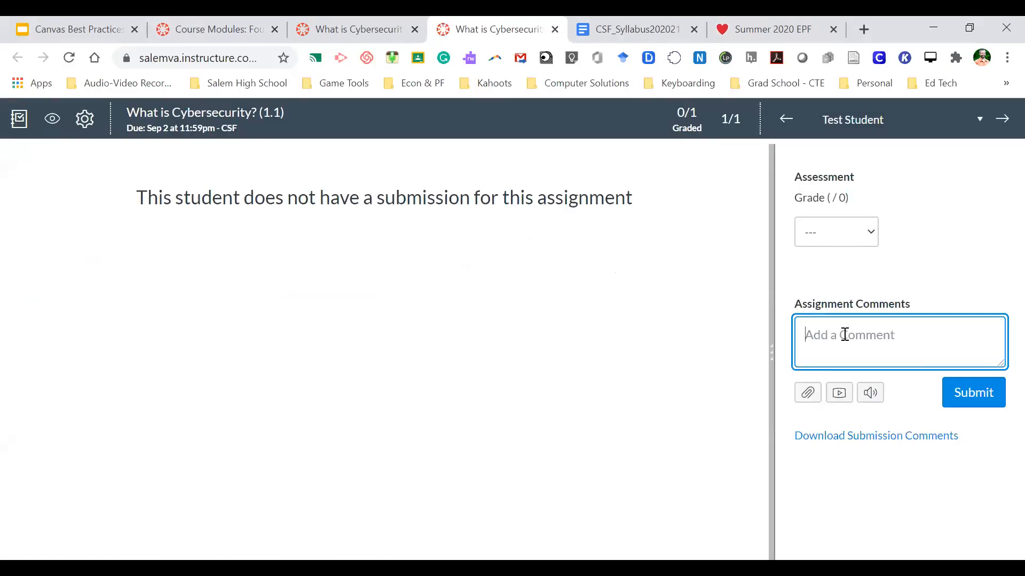
# - Check Test Student's grade options and leave What is Cybersecurity? (1.1) ungraded
pyautogui.click(867, 235)
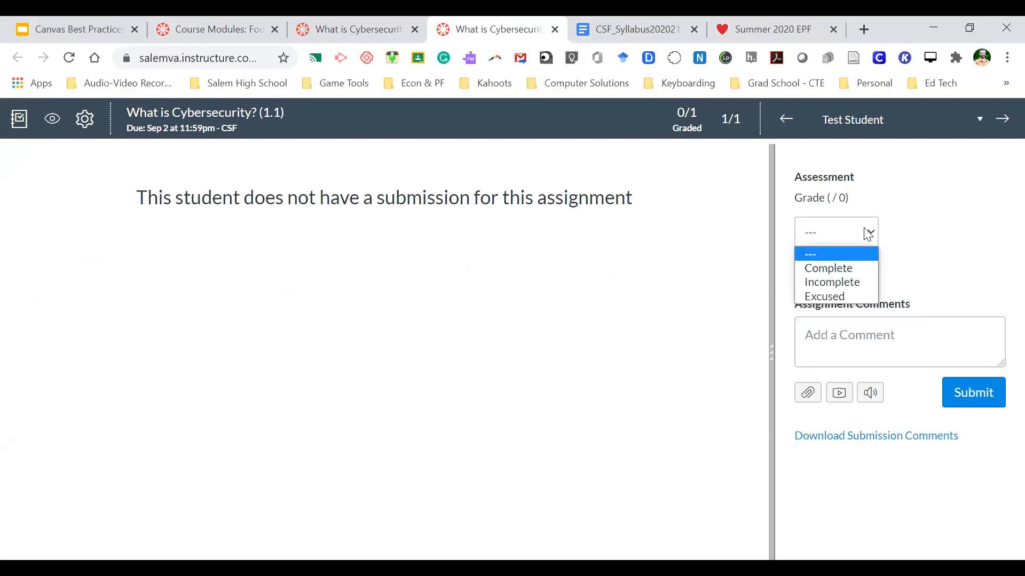
pyautogui.click(898, 233)
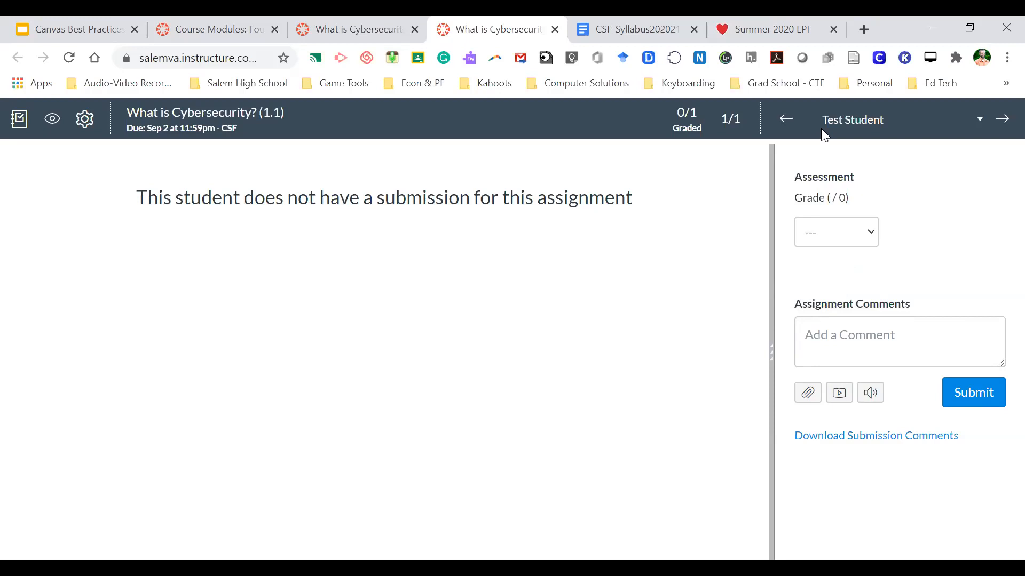
pyautogui.click(784, 27)
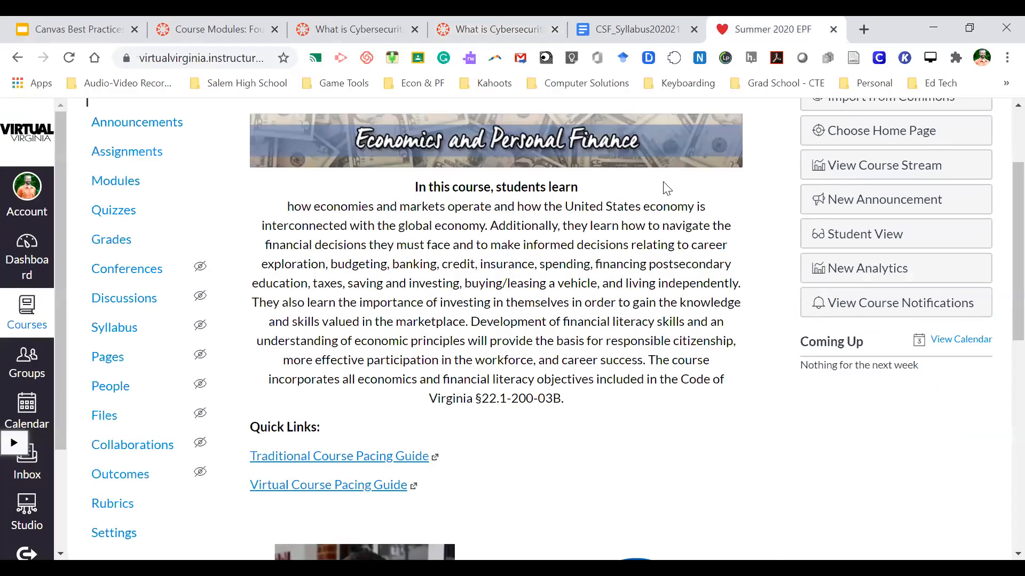
pyautogui.click(515, 18)
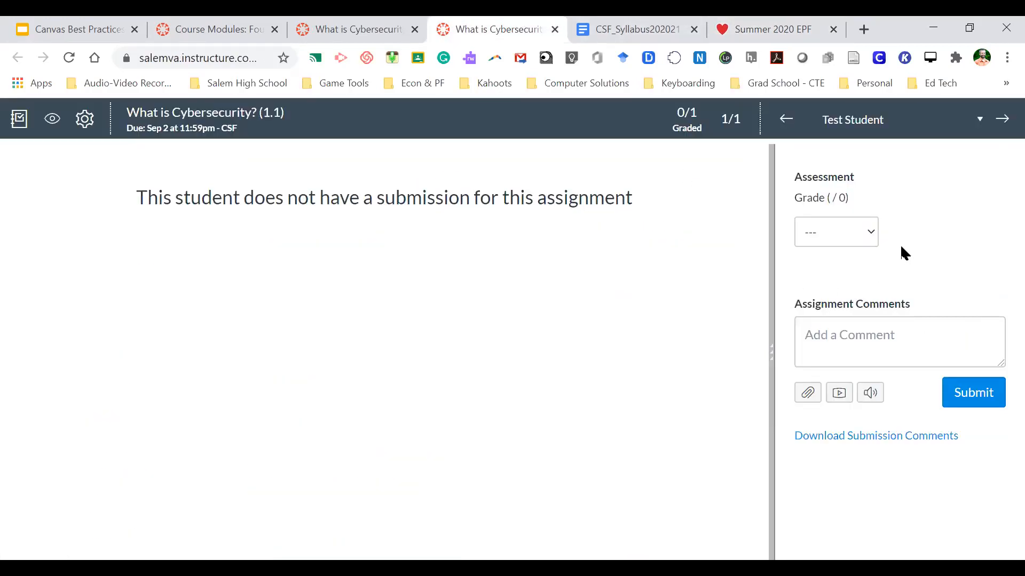
pyautogui.click(871, 231)
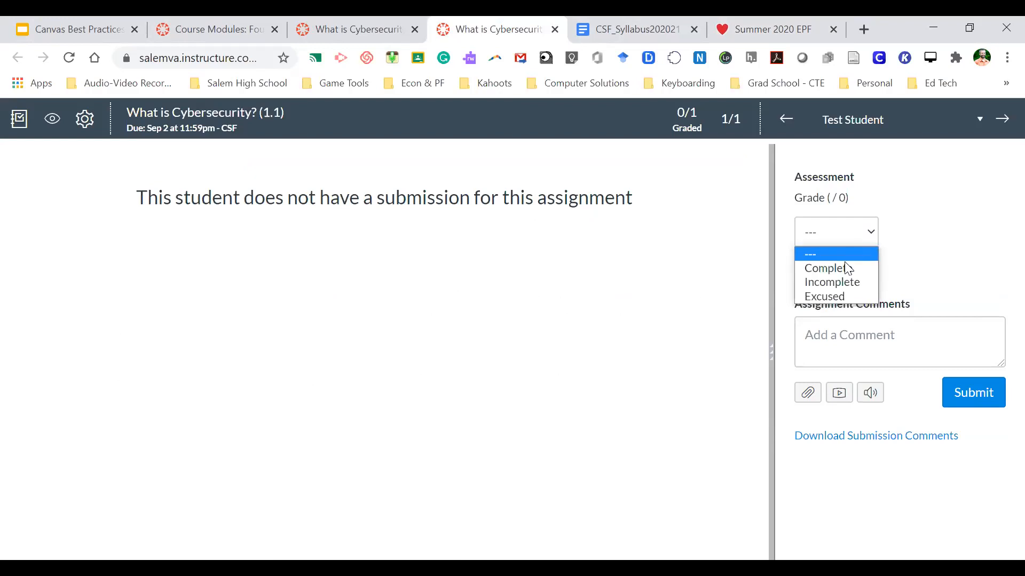
pyautogui.click(928, 274)
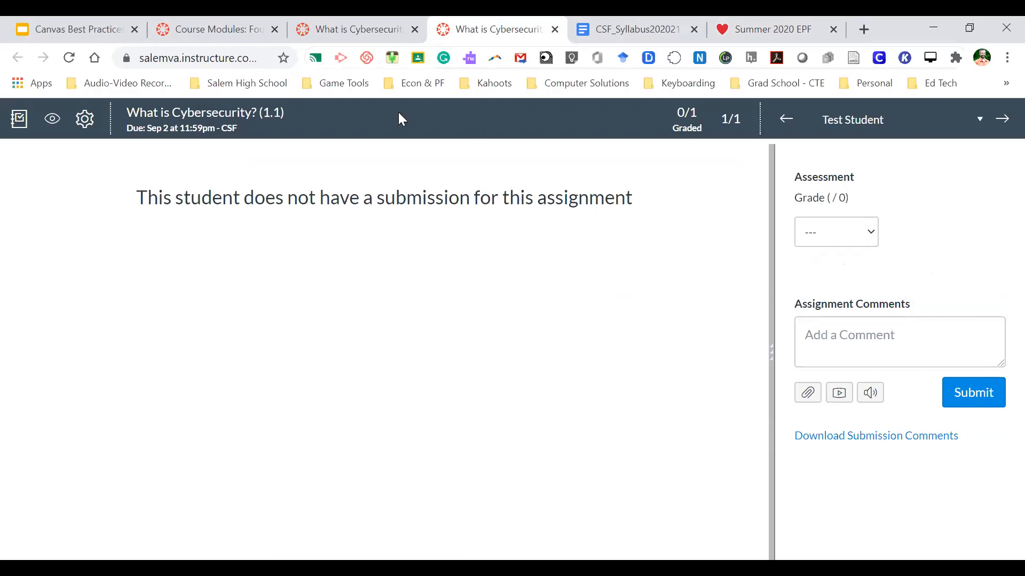
# - Load the CSF Gradebook through Grades on the assignment page and view Test Student's details
pyautogui.click(372, 27)
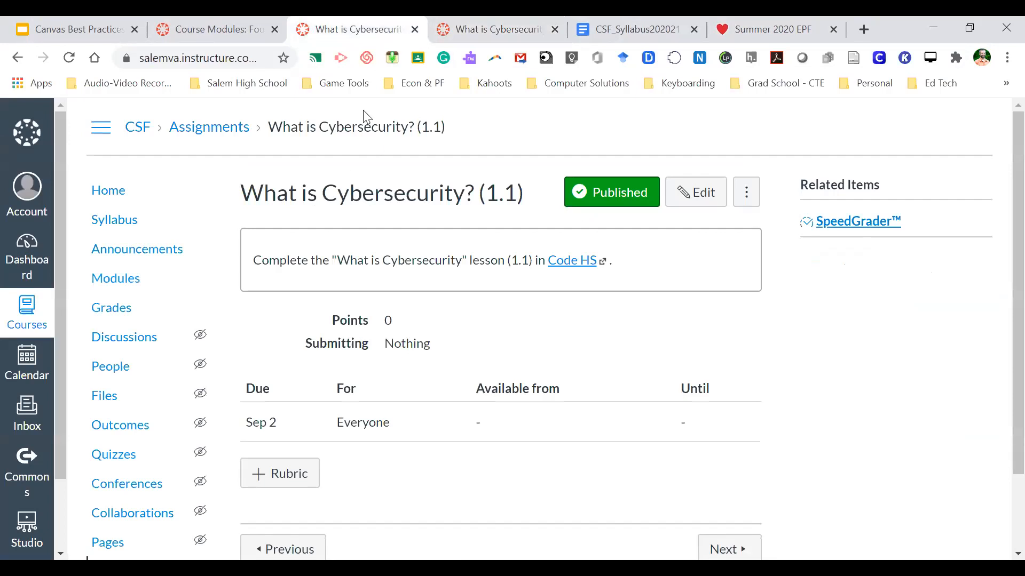
pyautogui.click(111, 308)
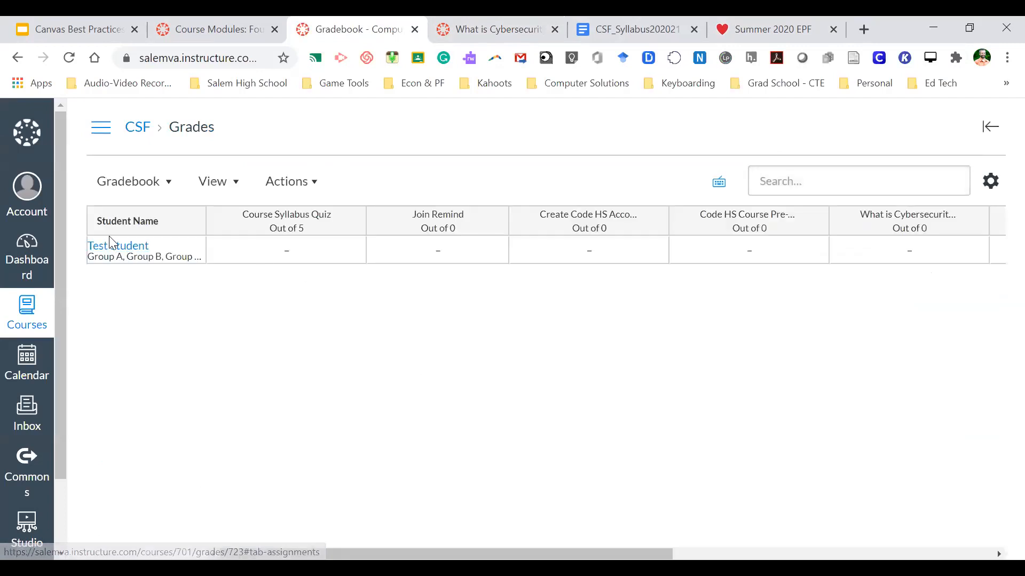
pyautogui.click(114, 250)
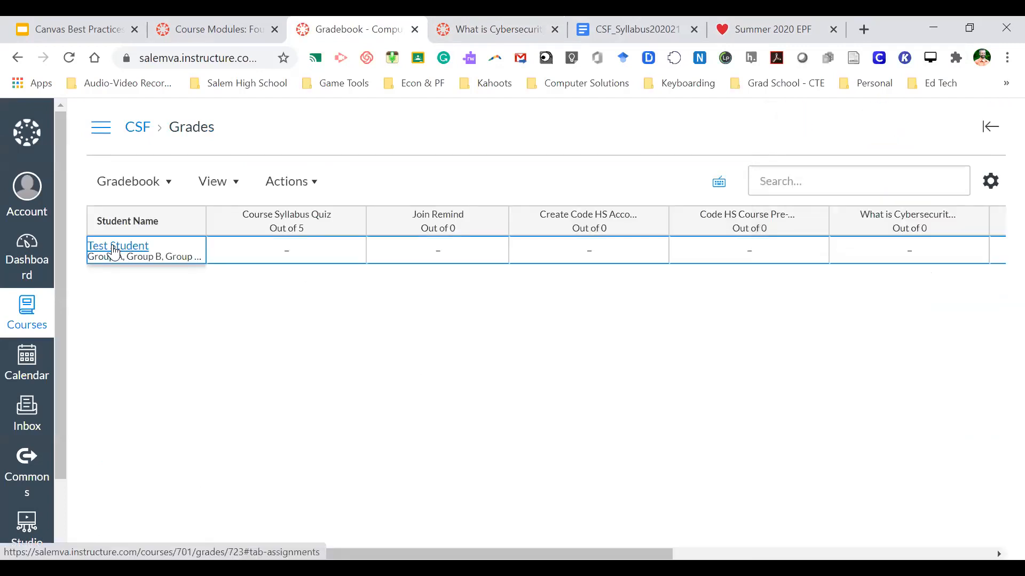
# - Open Test Student's grades in a new tab and look over the unscored Week 1 assignments
pyautogui.click(130, 252)
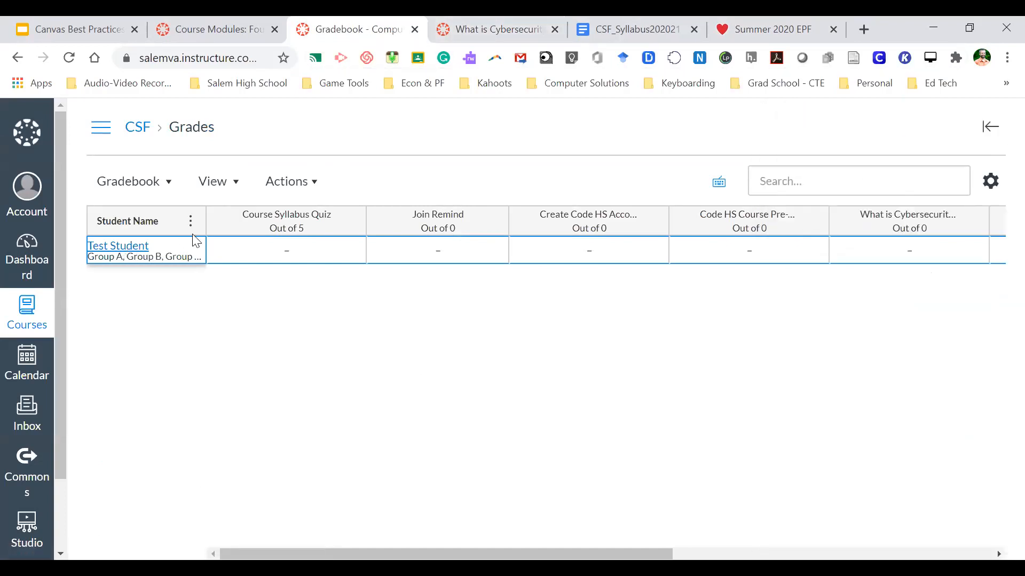
pyautogui.rightClick(131, 242)
pyautogui.click(153, 250)
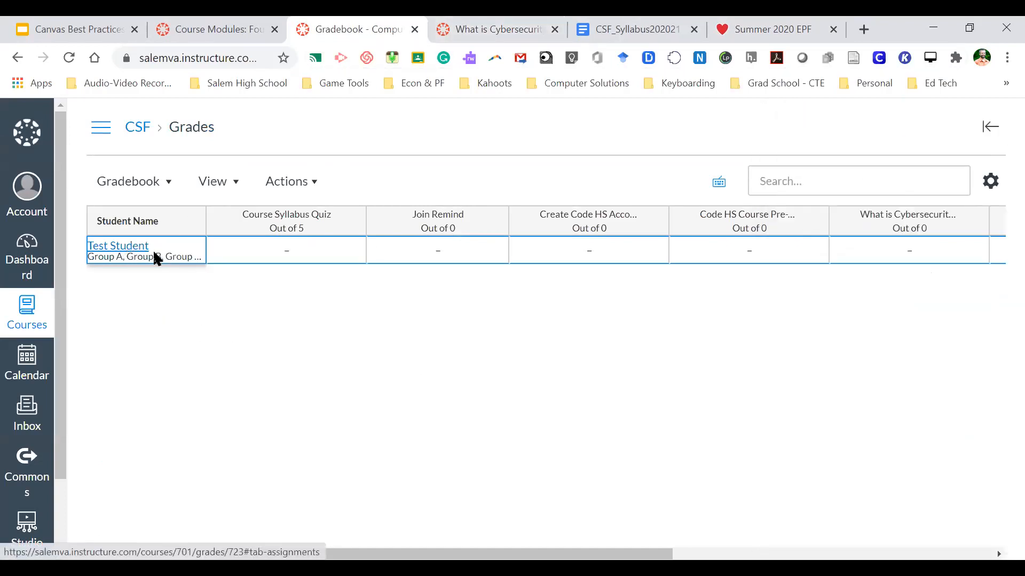
pyautogui.click(439, 22)
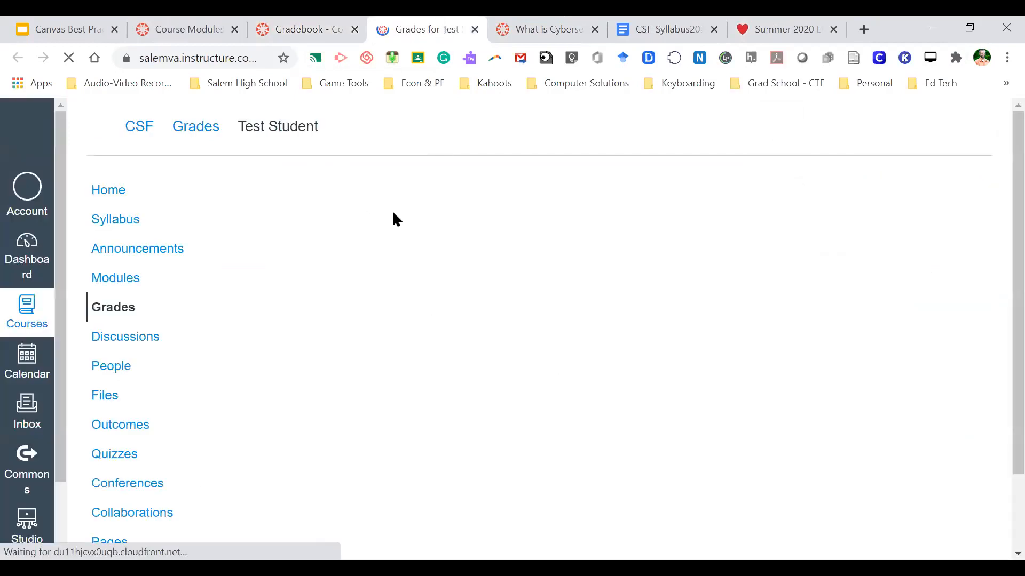
pyautogui.scroll(-4, 411, 302)
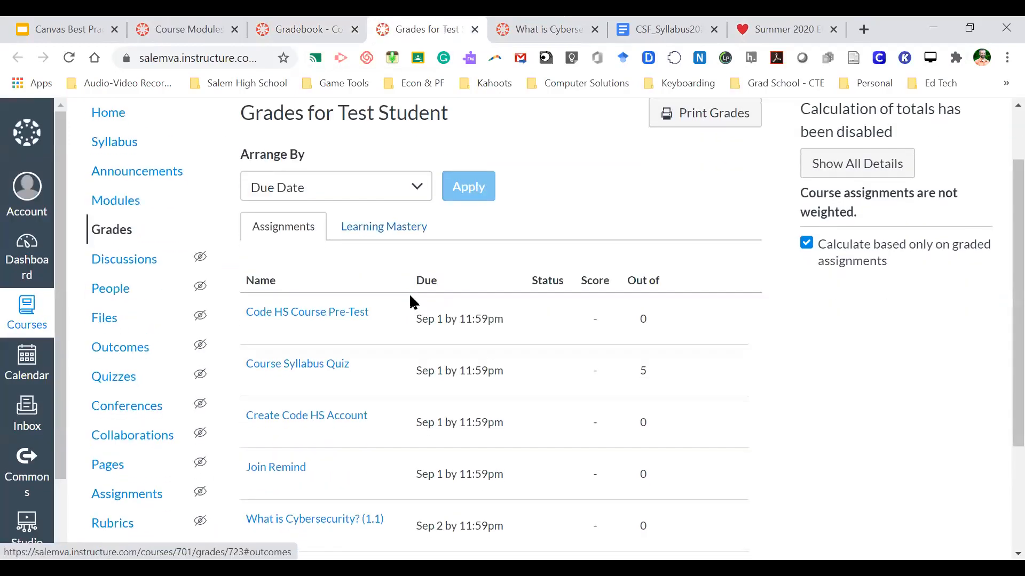
pyautogui.scroll(3, 409, 301)
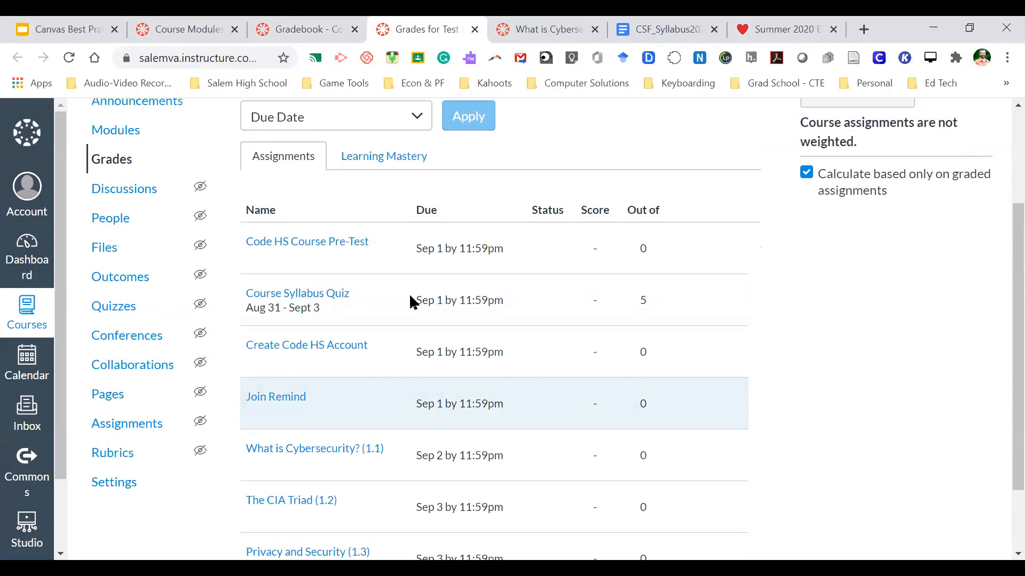
pyautogui.scroll(-3, 410, 301)
pyautogui.scroll(1, 409, 300)
pyautogui.scroll(-1, 411, 302)
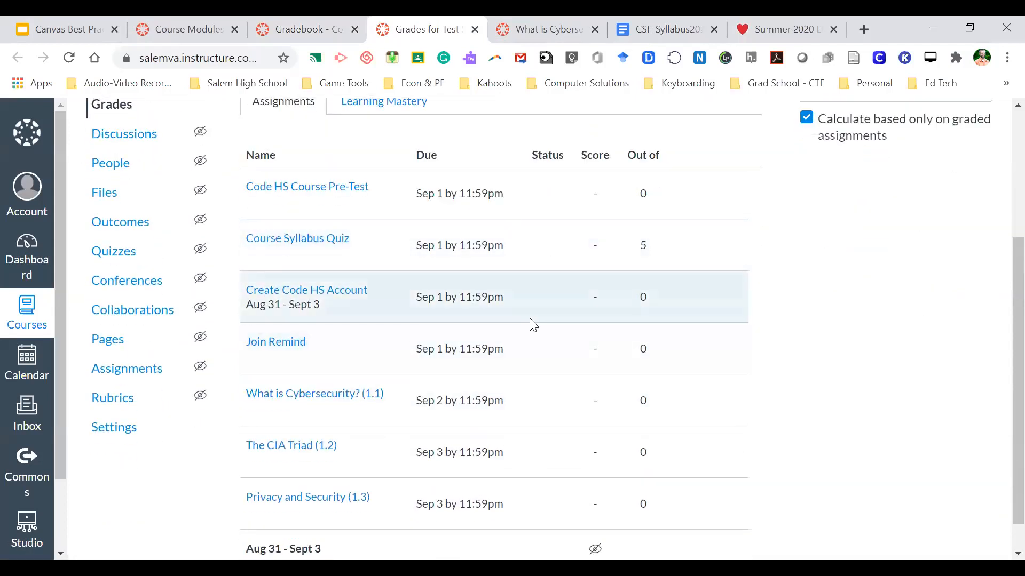
pyautogui.scroll(4, 531, 323)
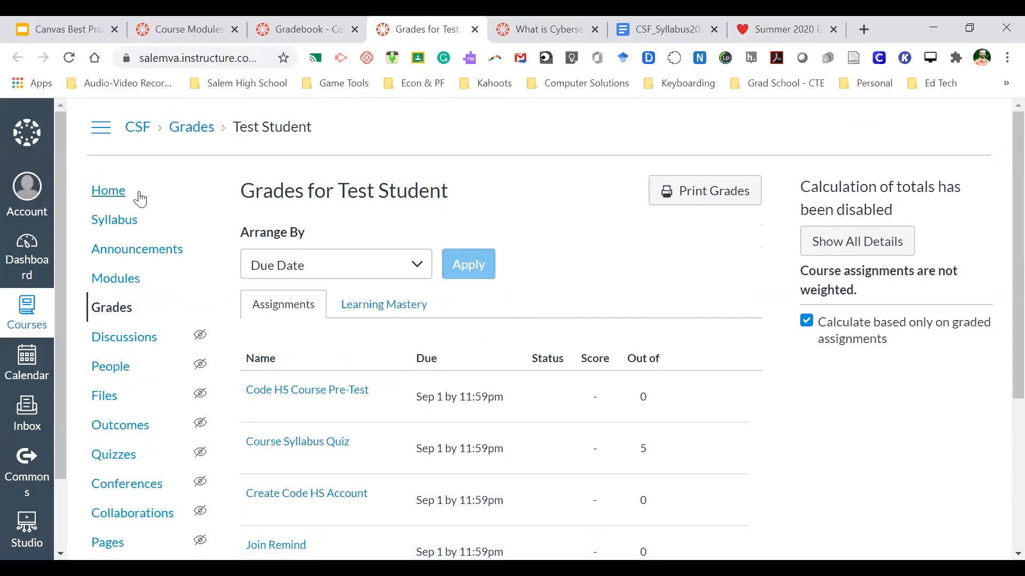
# - Close the SpeedGrader and CSF_Syllabus tabs, returning to the Grades for Test Student page
pyautogui.click(543, 28)
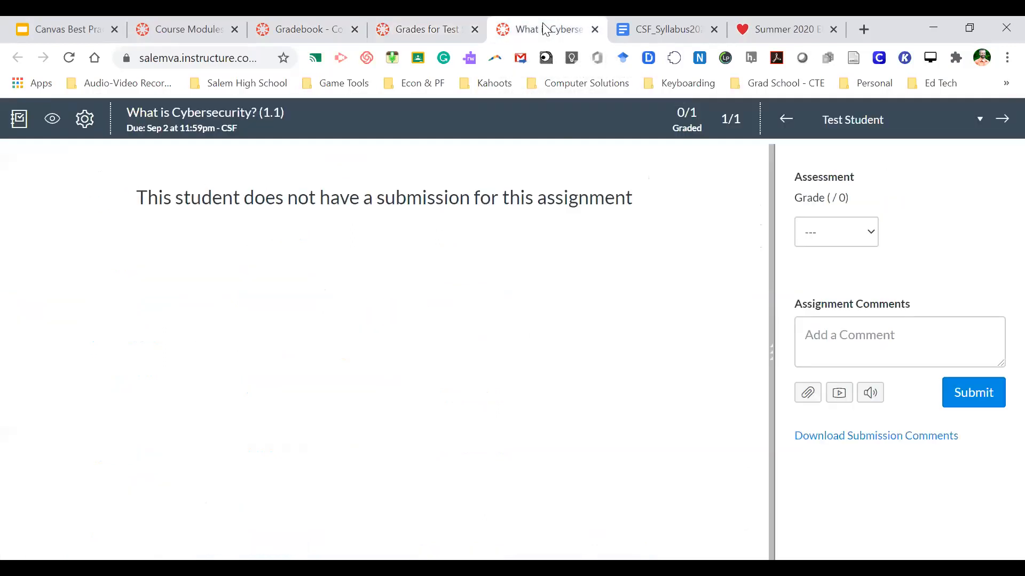
pyautogui.click(595, 30)
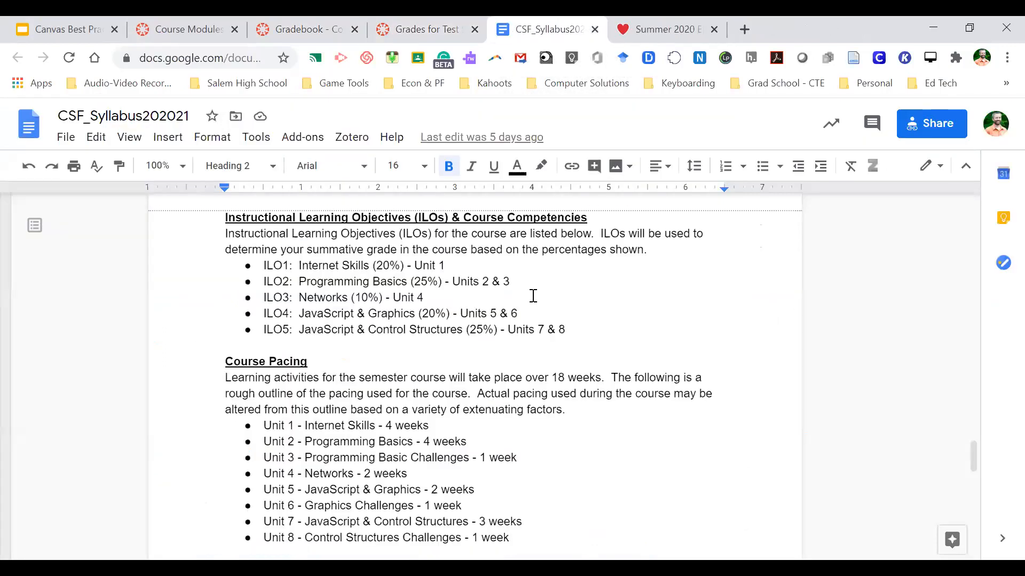
pyautogui.click(694, 29)
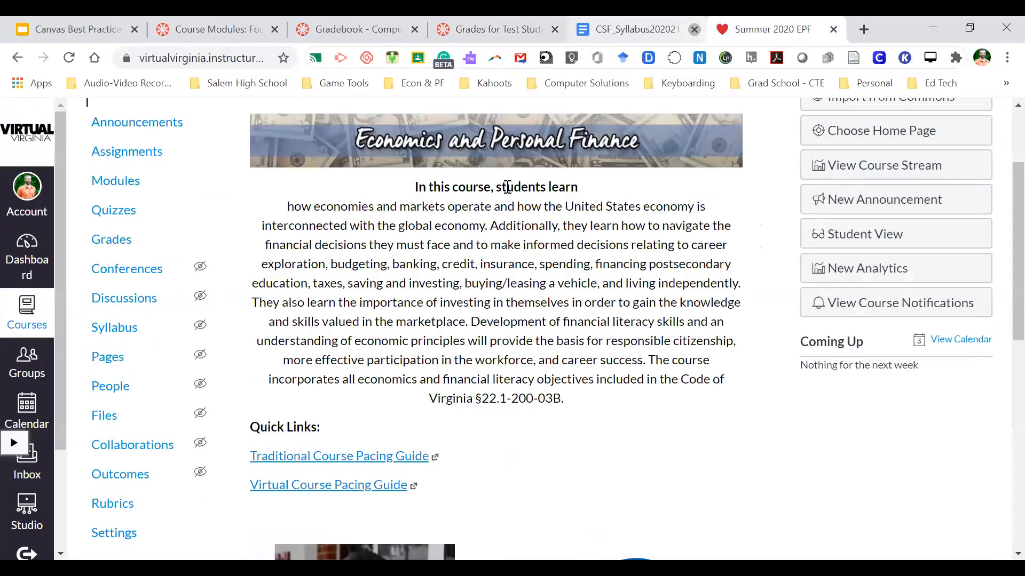
pyautogui.click(494, 29)
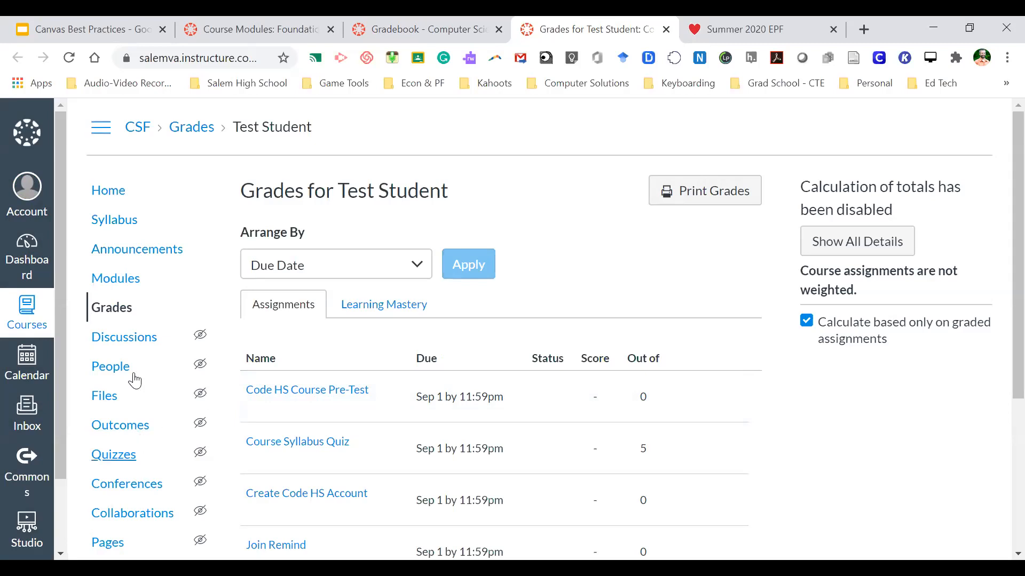
# - Open the CSF Assignments list and scroll the Aug 31 - Sept 3 group to Privacy and Security (1.3)
pyautogui.scroll(-1, 149, 409)
pyautogui.scroll(-1, 158, 384)
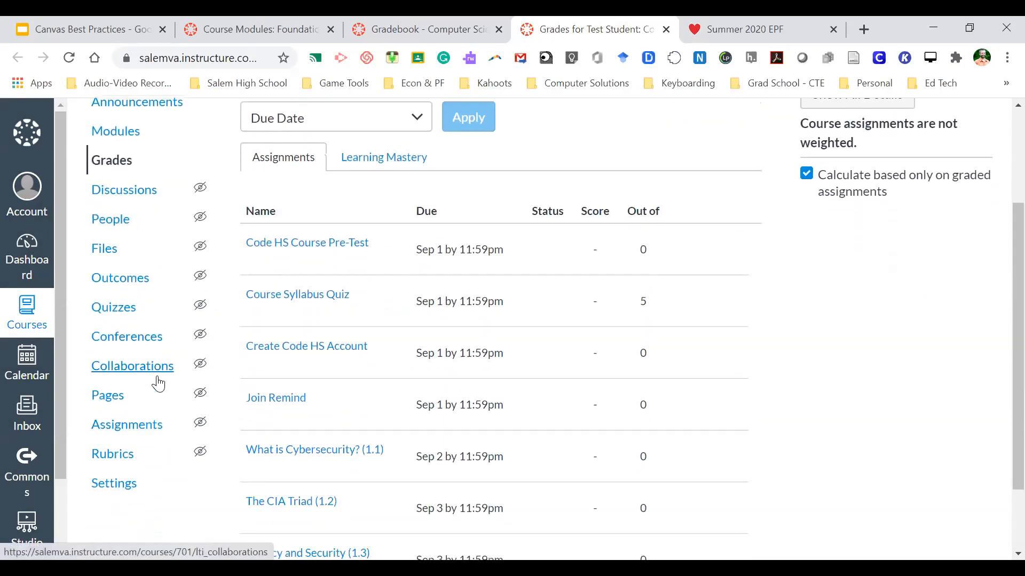
pyautogui.click(146, 425)
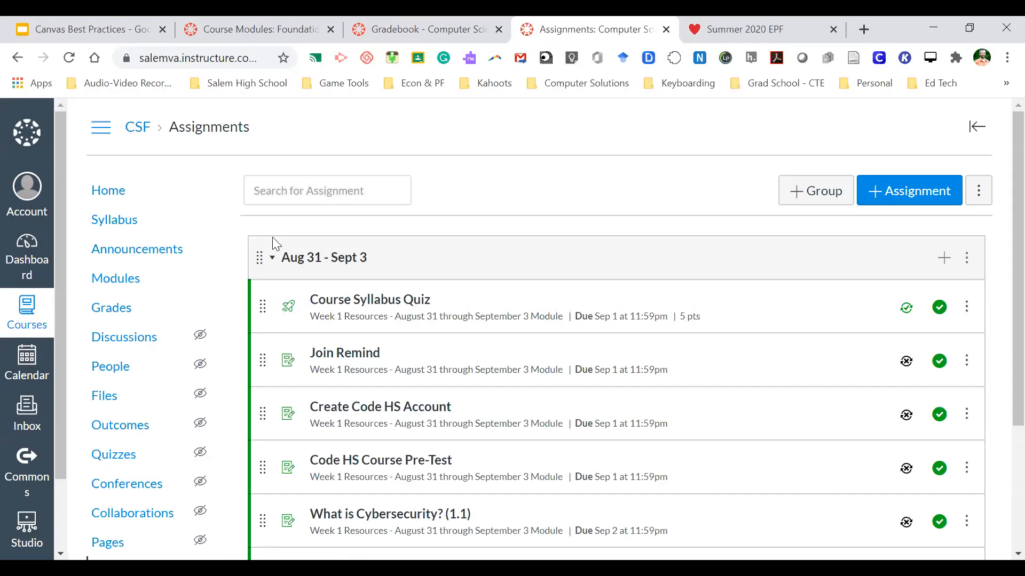
pyautogui.scroll(-1, 309, 283)
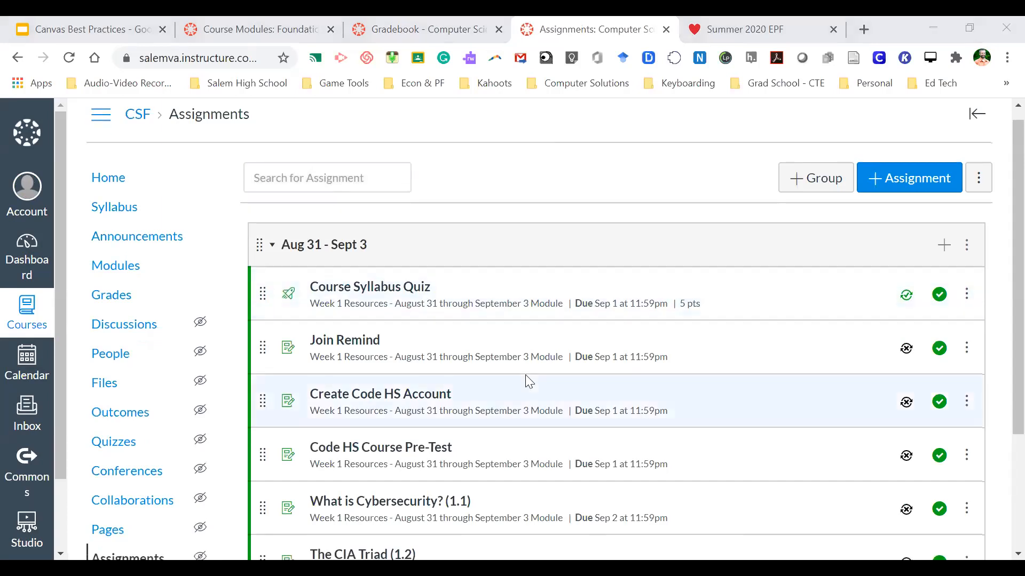
pyautogui.scroll(-3, 524, 379)
pyautogui.scroll(3, 524, 379)
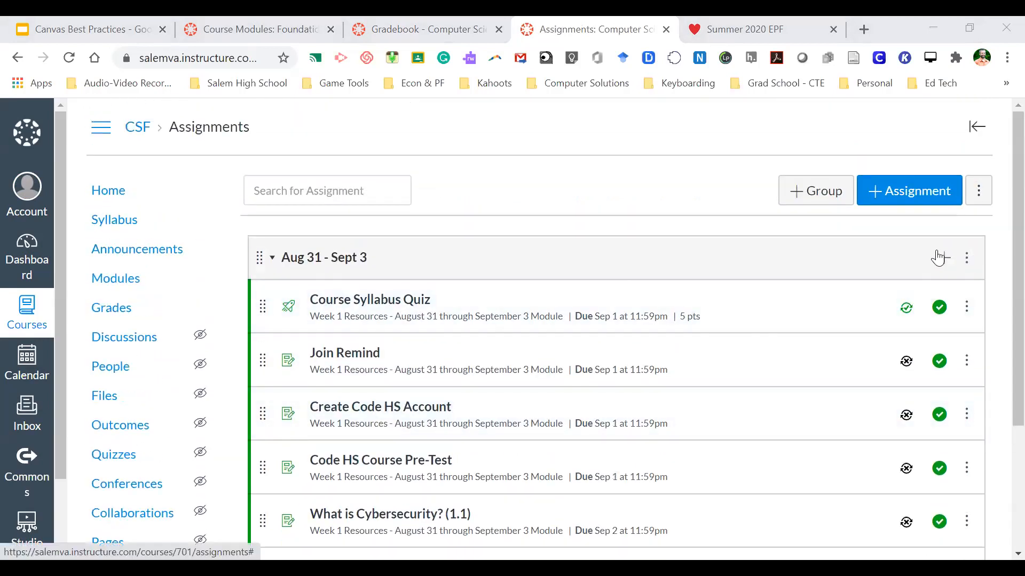
pyautogui.scroll(-3, 586, 410)
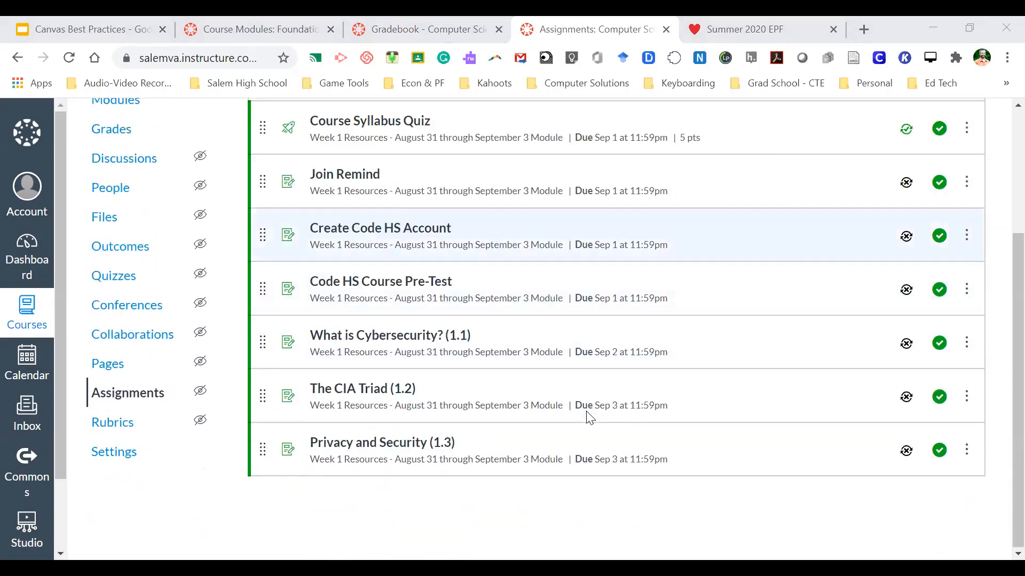
# - Reassign Privacy and Security (1.3) to Everyone and save it with its Sep 3 due date
pyautogui.click(390, 450)
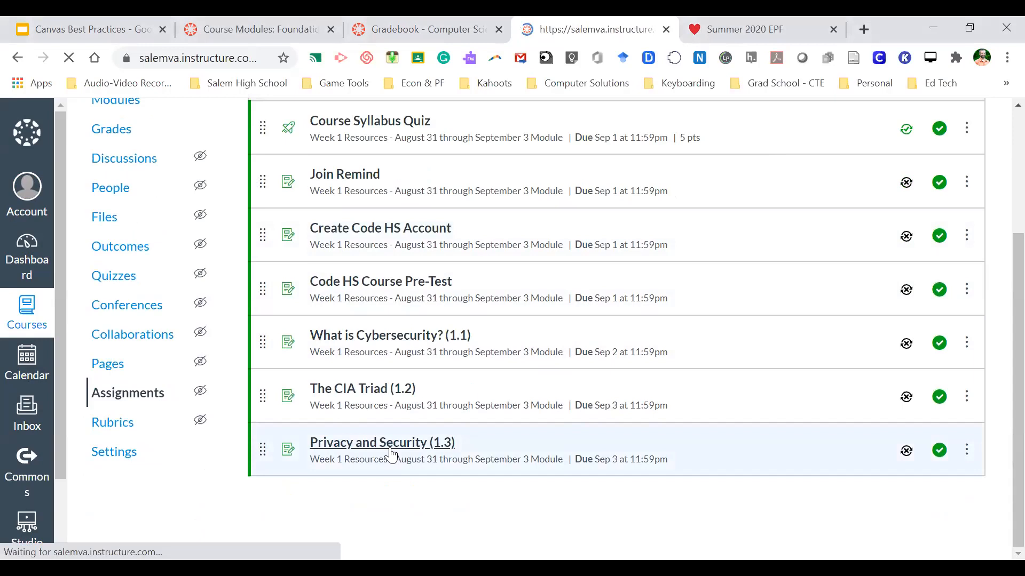
pyautogui.click(687, 195)
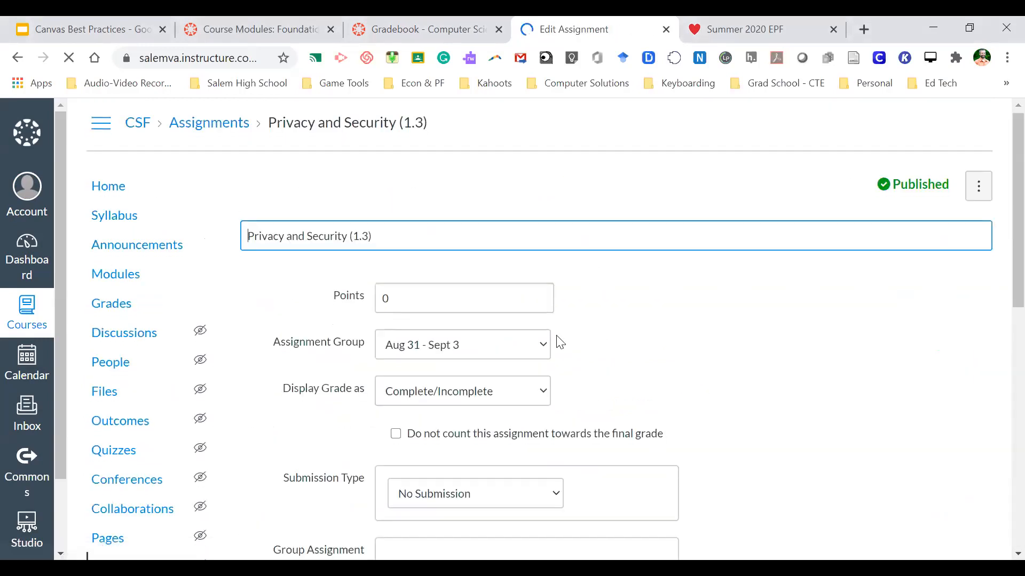
pyautogui.scroll(-5, 559, 341)
pyautogui.scroll(-5, 557, 339)
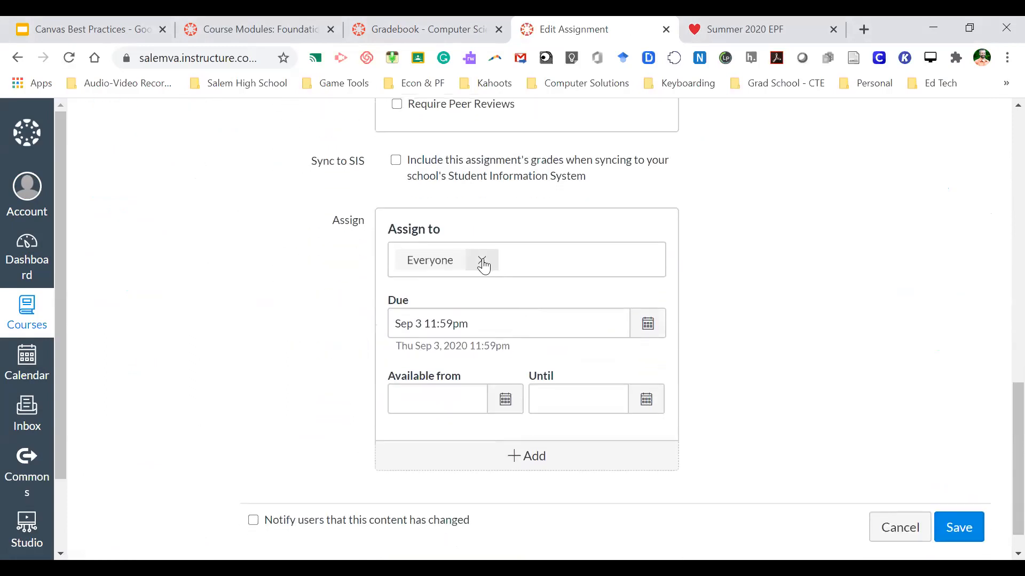
pyautogui.click(482, 262)
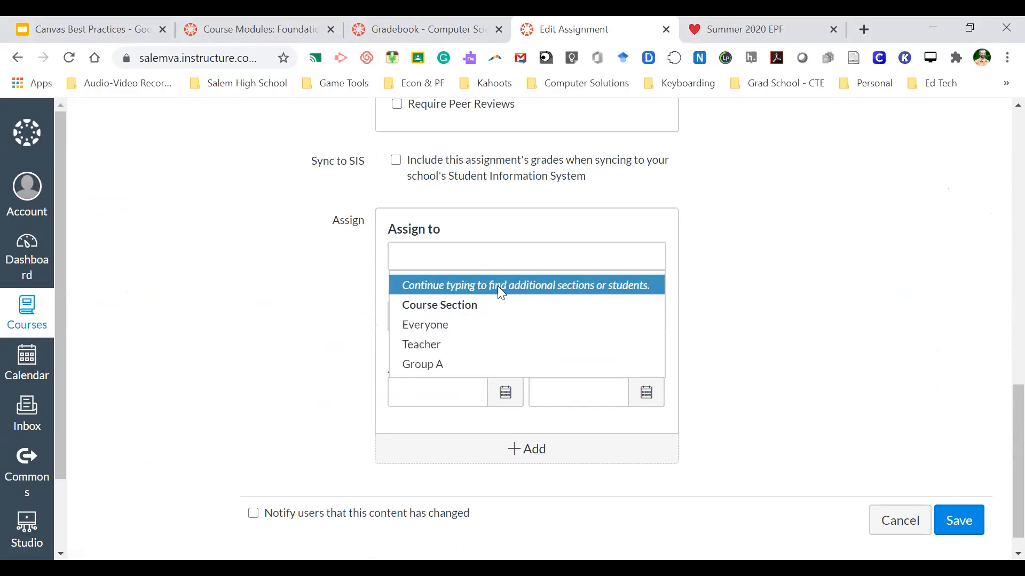
pyautogui.click(294, 286)
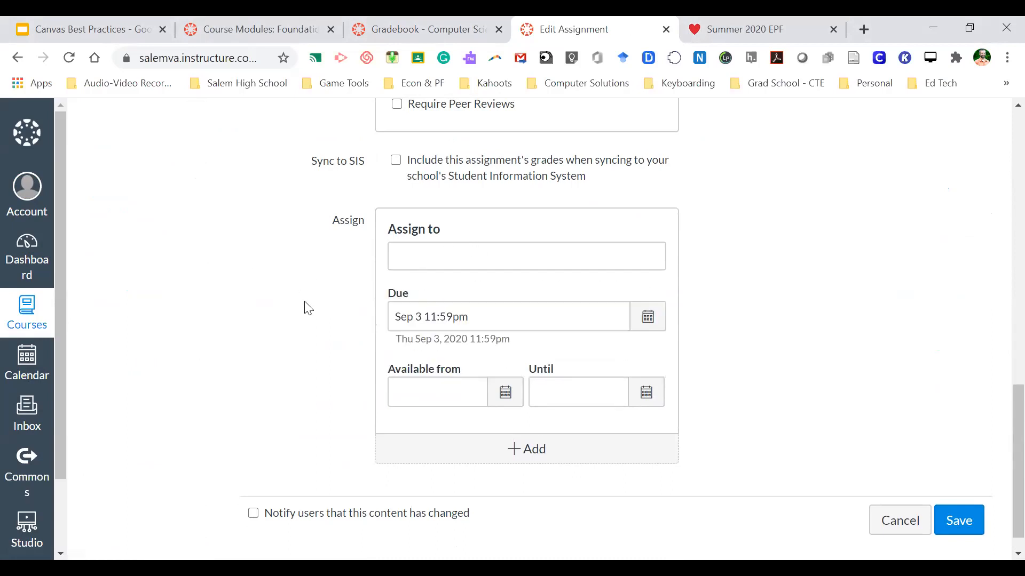
pyautogui.click(452, 252)
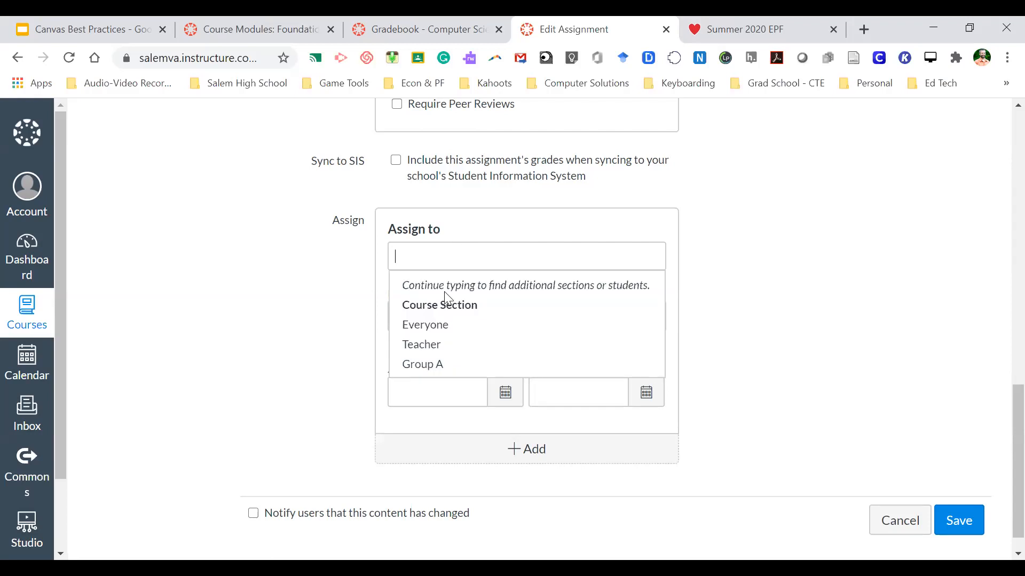
pyautogui.click(446, 325)
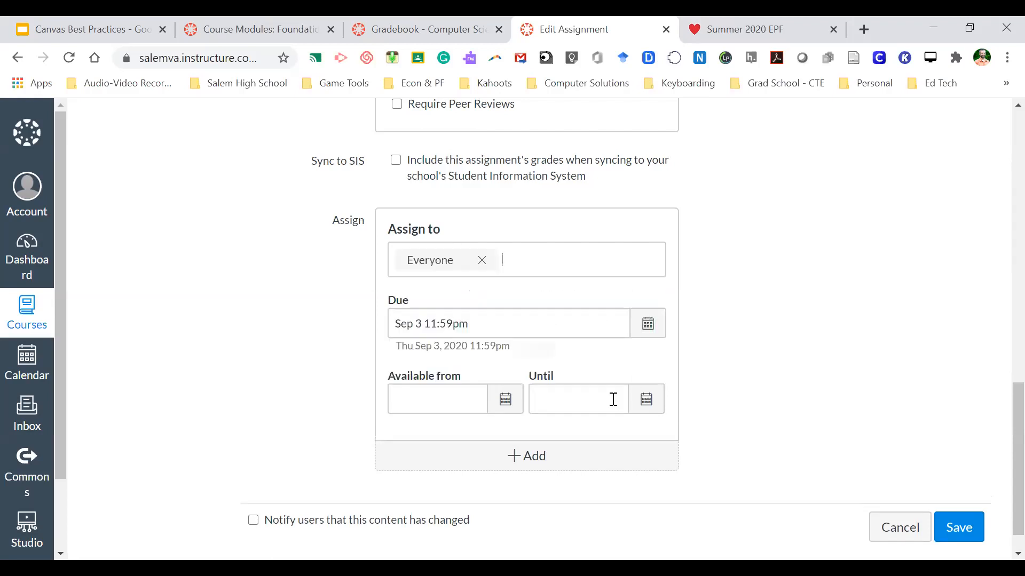
pyautogui.click(959, 528)
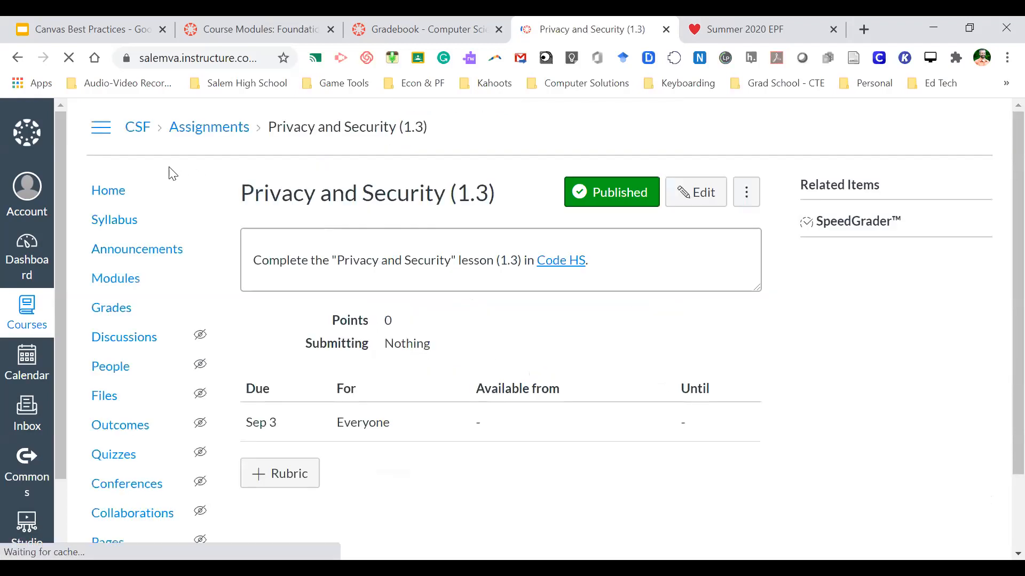
# - Go to the CSF course Settings page
pyautogui.scroll(-1, 169, 174)
pyautogui.scroll(-2, 170, 173)
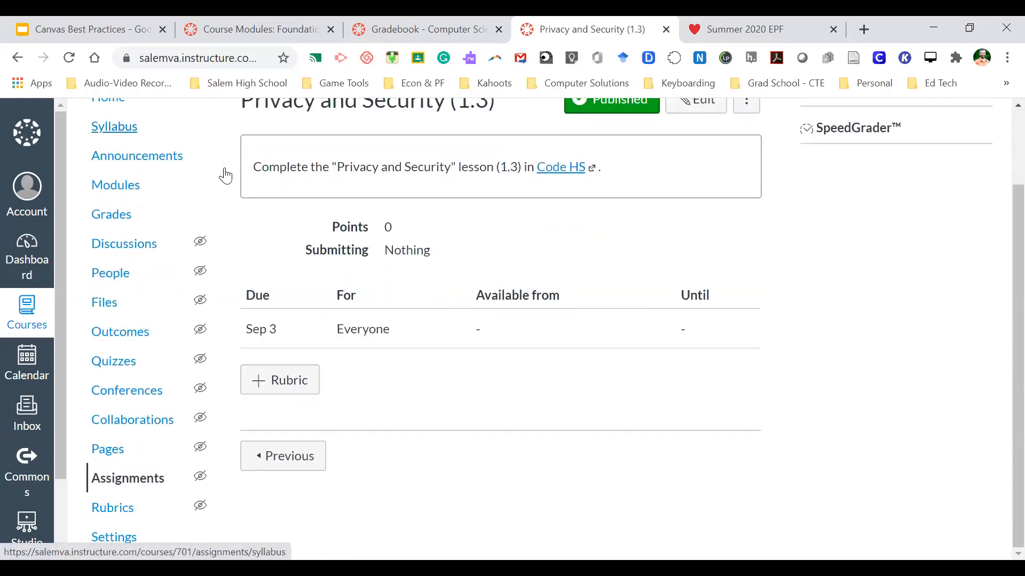
pyautogui.click(129, 542)
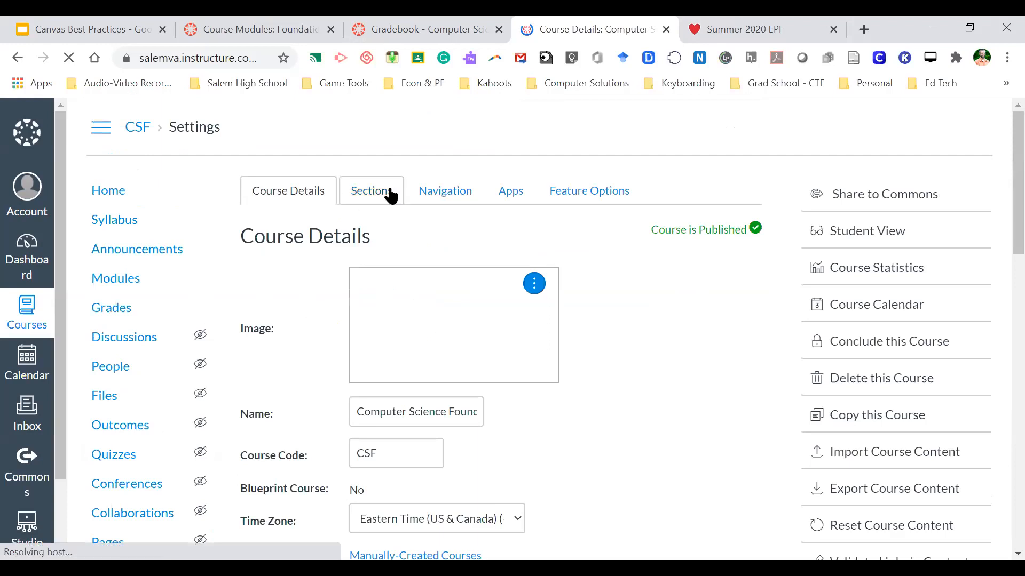
# - Add a 'Period 1' section to the CSF course's Sections list, then delete it again
pyautogui.click(390, 194)
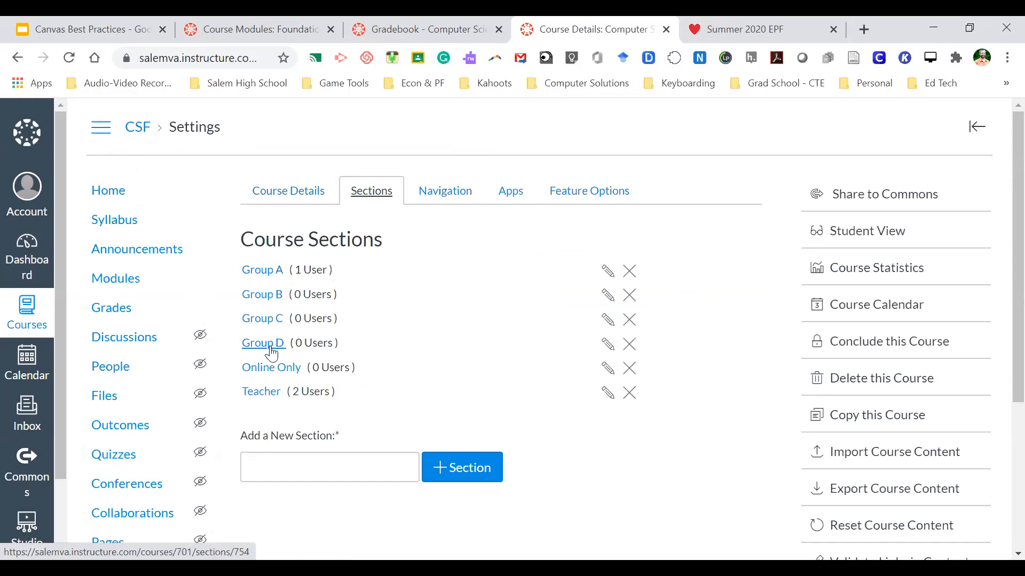
pyautogui.click(281, 467)
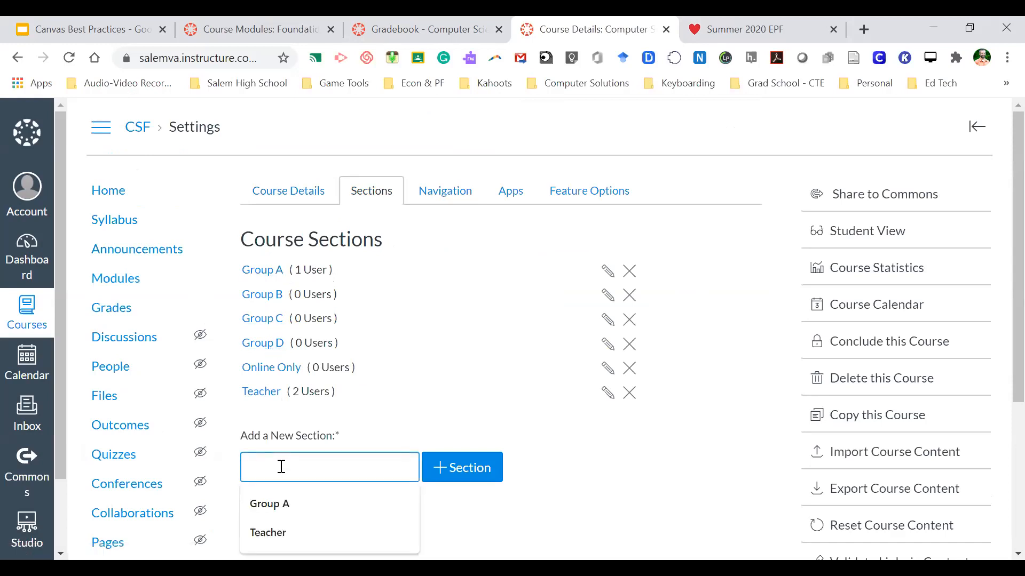
pyautogui.write('Period 1')
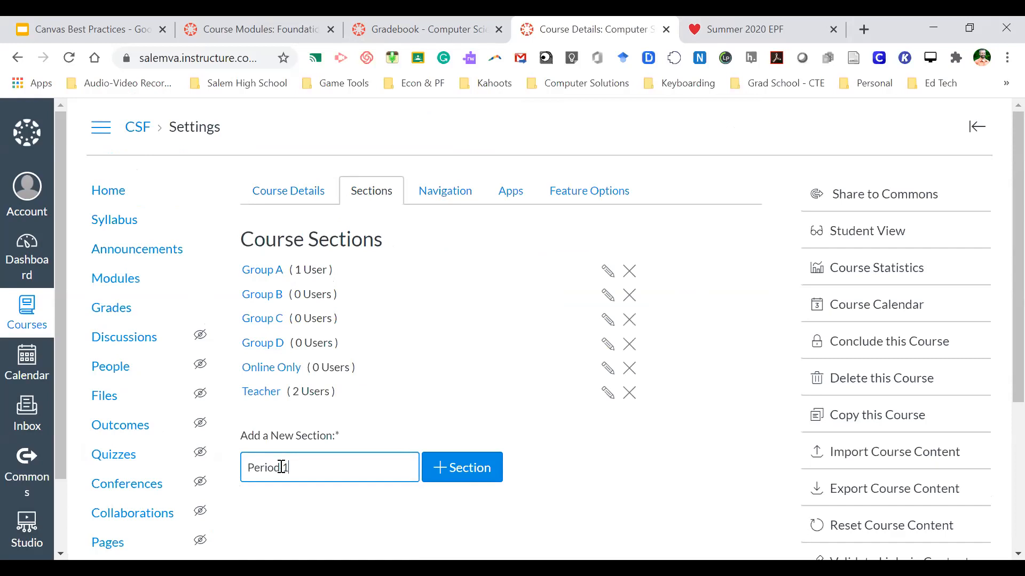
pyautogui.click(477, 466)
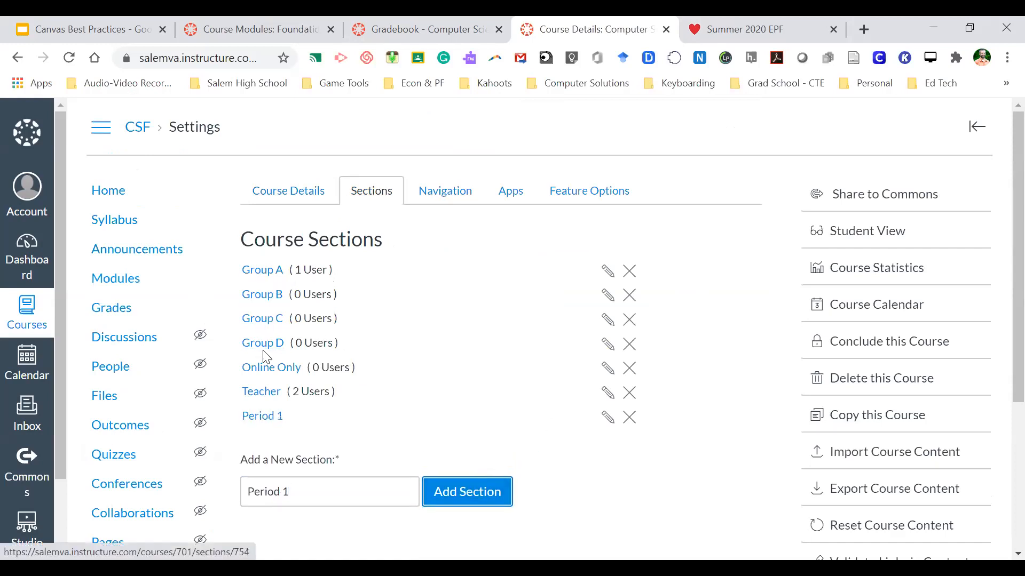
pyautogui.click(630, 418)
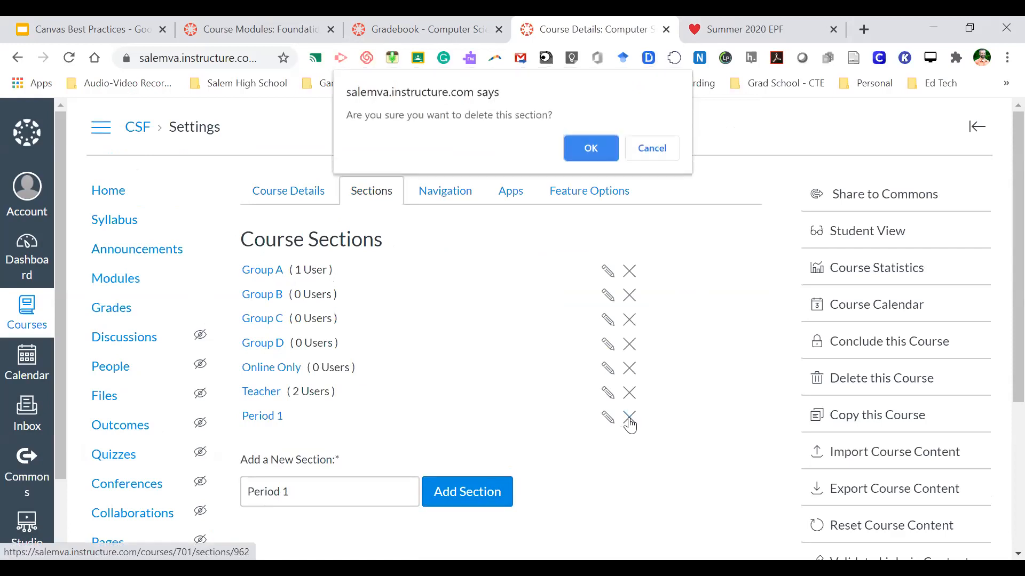
pyautogui.click(592, 145)
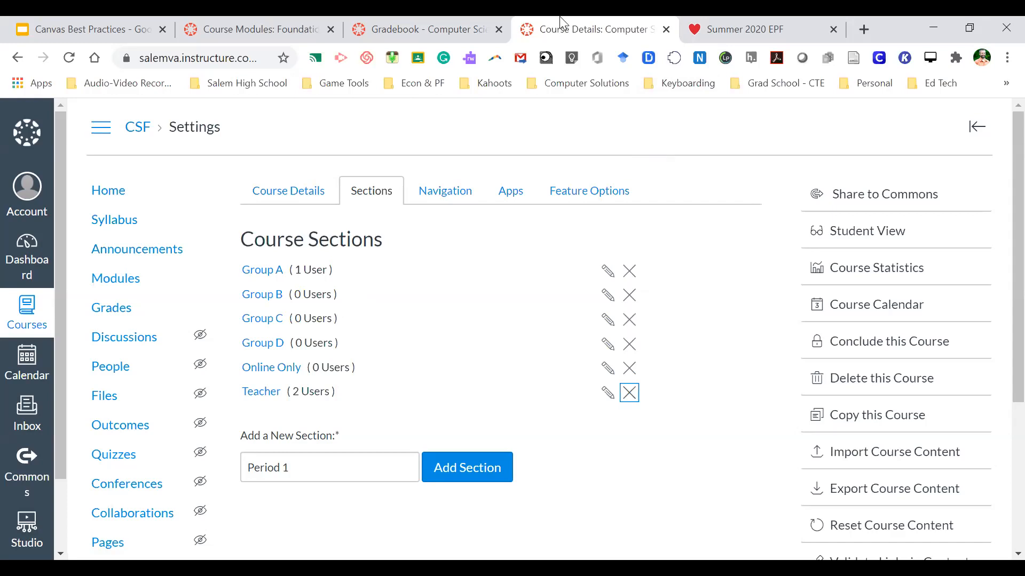
# - Close the CSF gradebook and return to the Cybersecurity course's Modules page
pyautogui.click(421, 25)
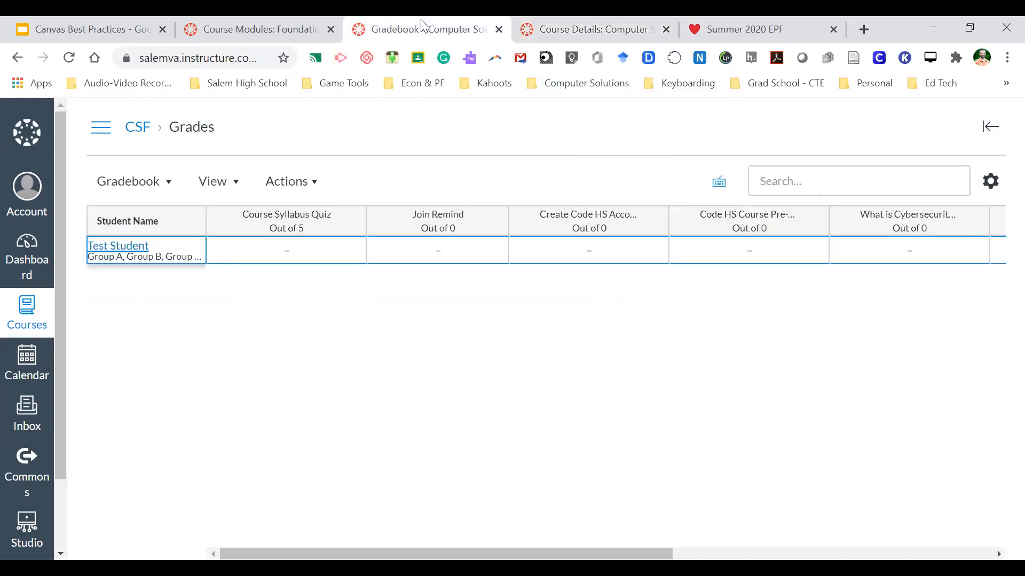
pyautogui.hotkey('ctrl', 'w')
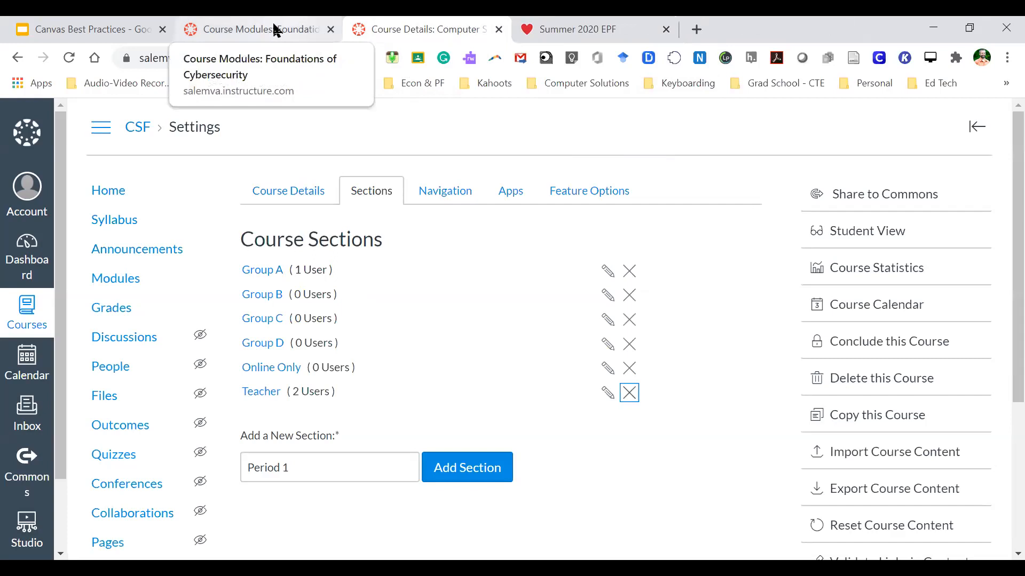
pyautogui.click(276, 30)
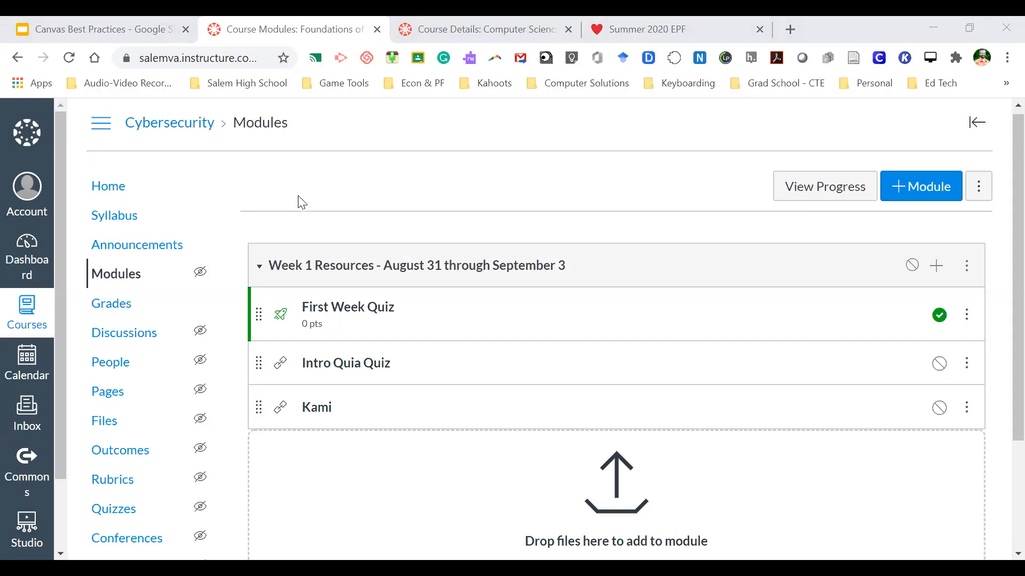
# - Show the Sections list in the Cybersecurity course's Settings
pyautogui.click(332, 189)
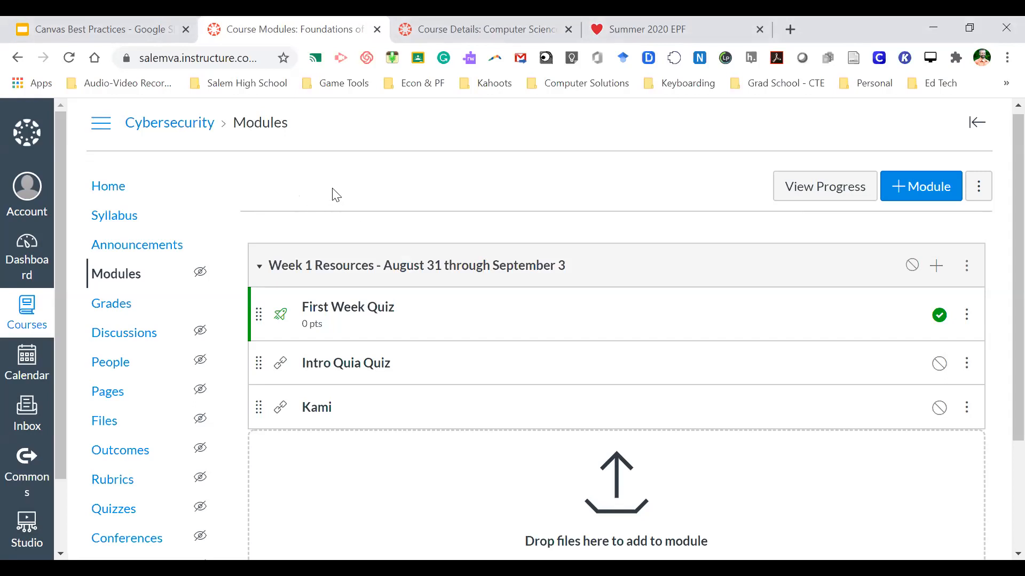
pyautogui.scroll(-1, 228, 272)
pyautogui.scroll(1, 228, 272)
pyautogui.scroll(-3, 229, 274)
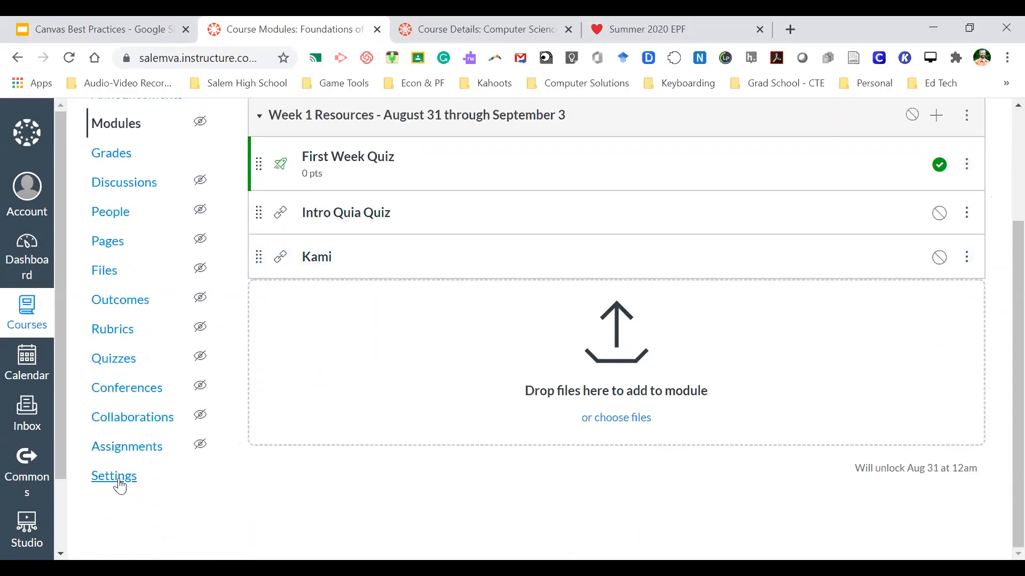
pyautogui.click(115, 476)
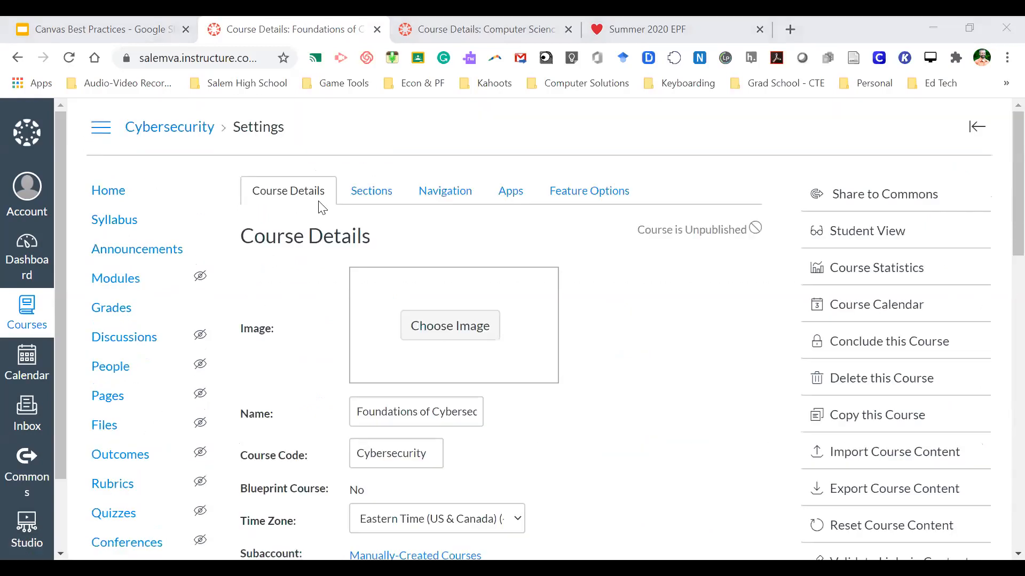
pyautogui.click(371, 192)
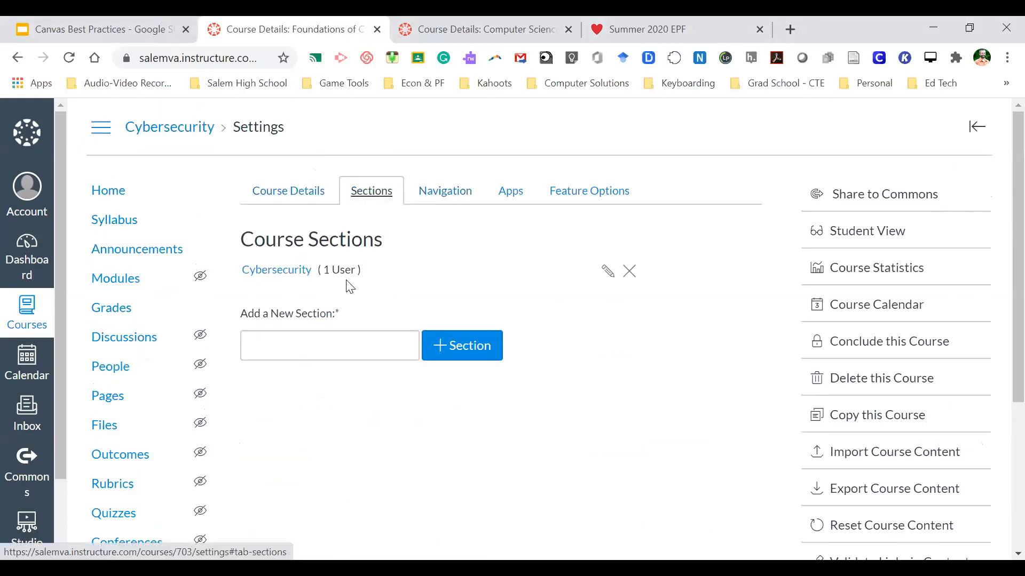
# - Create two new sections named 'Period 3' and 'Period 5'
pyautogui.click(328, 349)
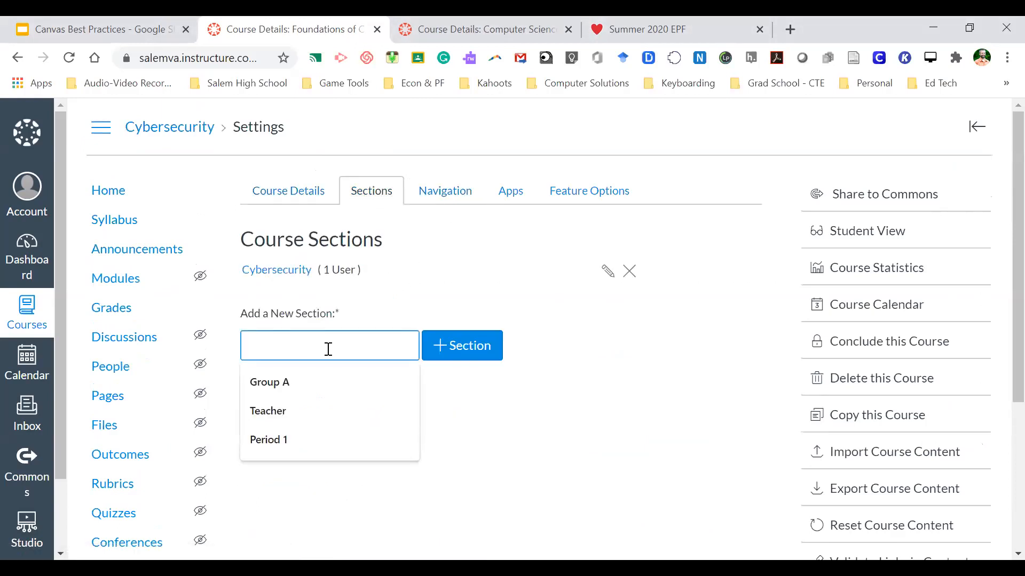
pyautogui.write('Per')
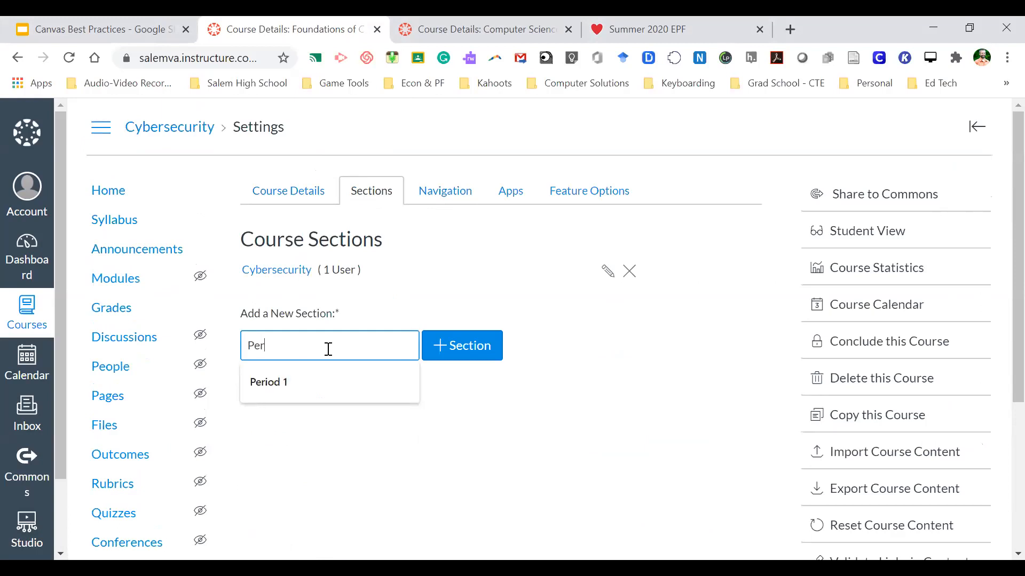
pyautogui.write('iod 3')
pyautogui.click(441, 350)
pyautogui.click(295, 369)
pyautogui.press('BackSpace')
pyautogui.write('5')
pyautogui.click(478, 369)
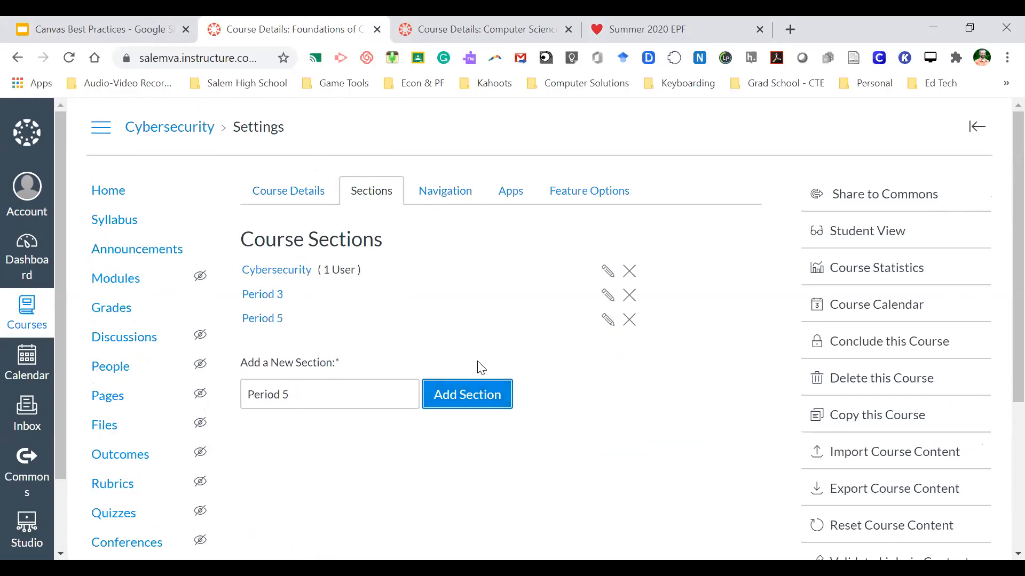
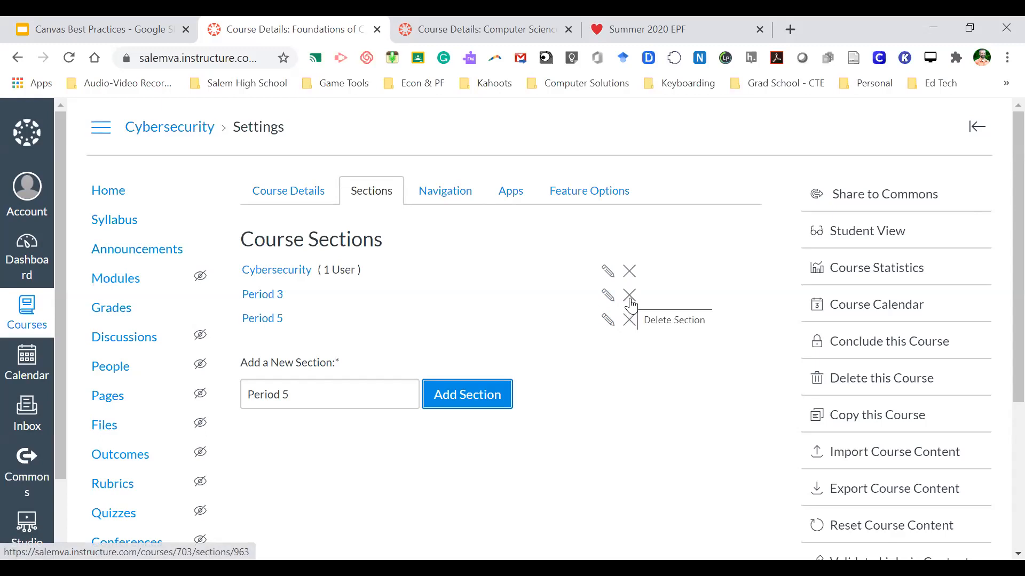
# - Delete the Period 3 and Period 5 sections, then move to the CSF course's Sections settings
pyautogui.click(629, 295)
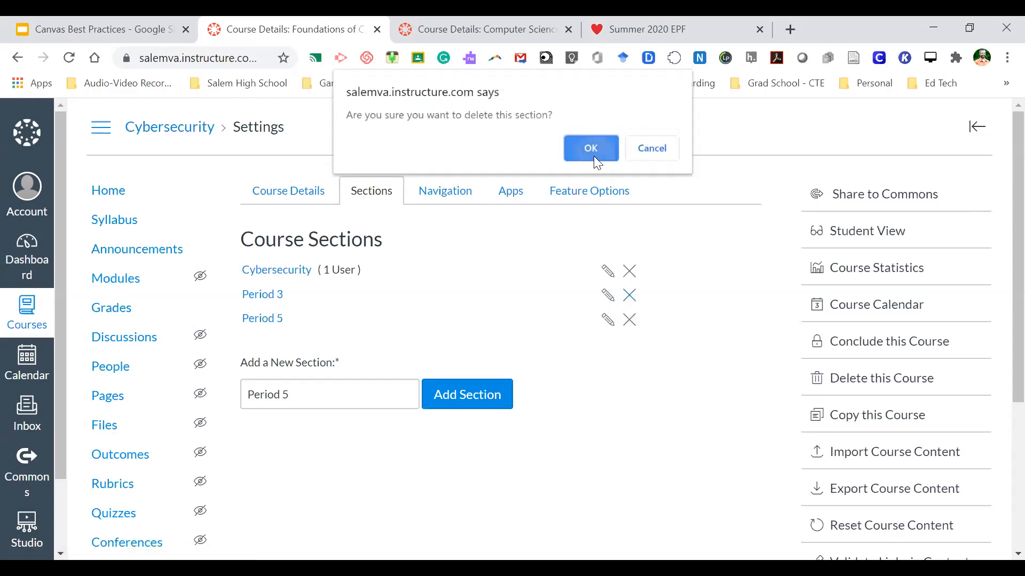
pyautogui.click(593, 156)
pyautogui.click(630, 295)
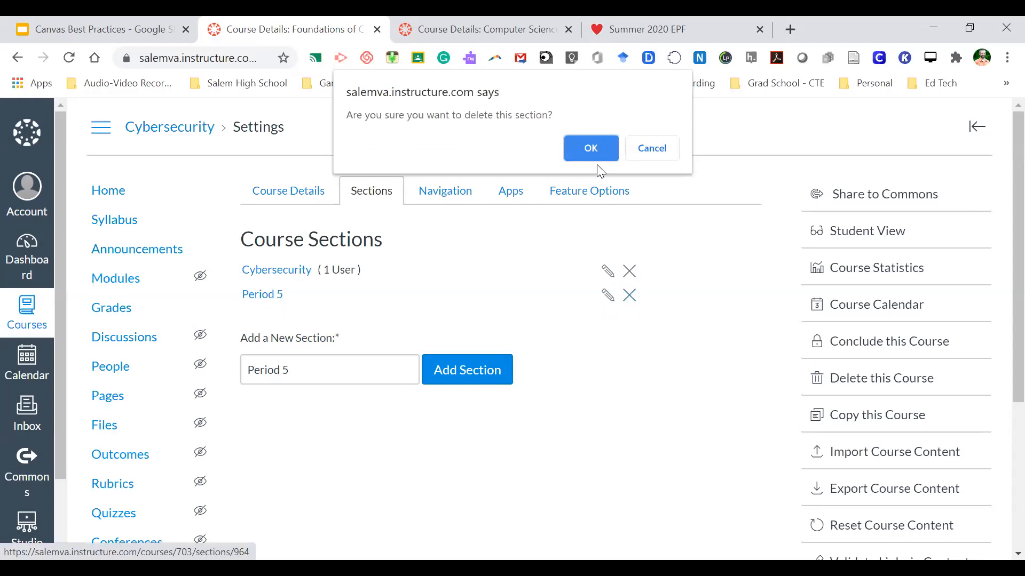
pyautogui.click(602, 147)
pyautogui.click(460, 24)
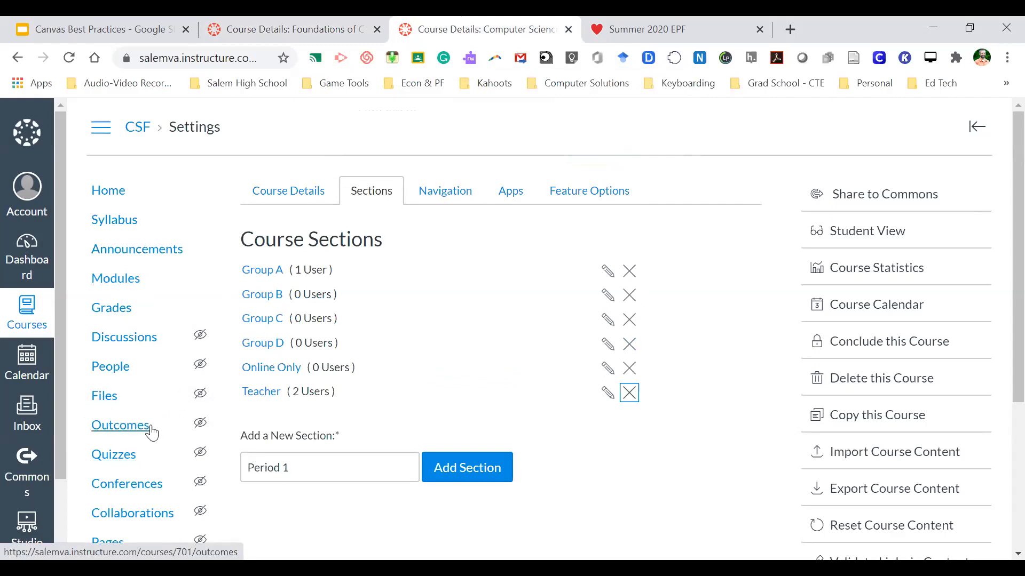
# - Open the Course Syllabus Quiz from the CSF Quizzes list in edit mode
pyautogui.click(128, 457)
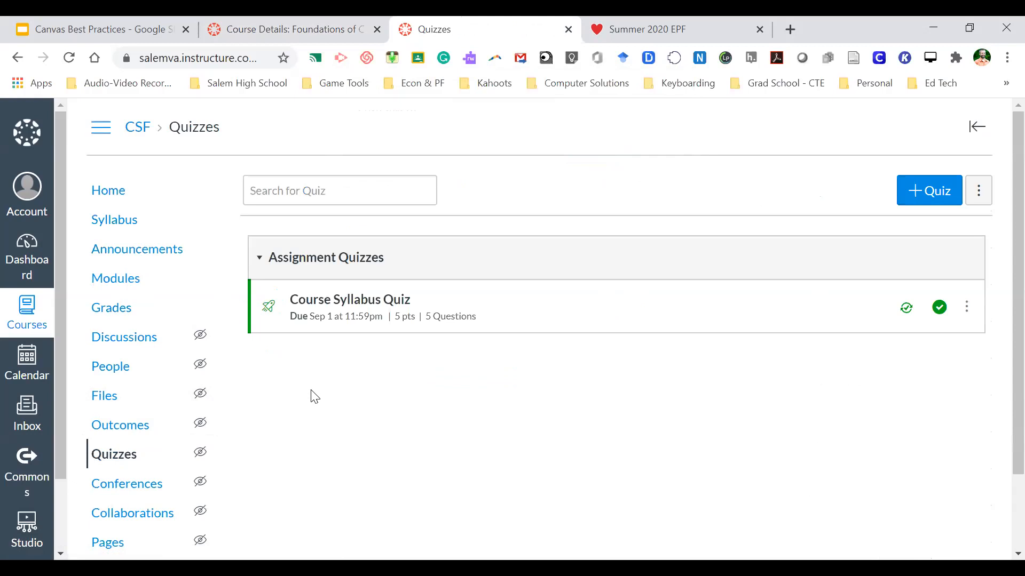
pyautogui.click(369, 302)
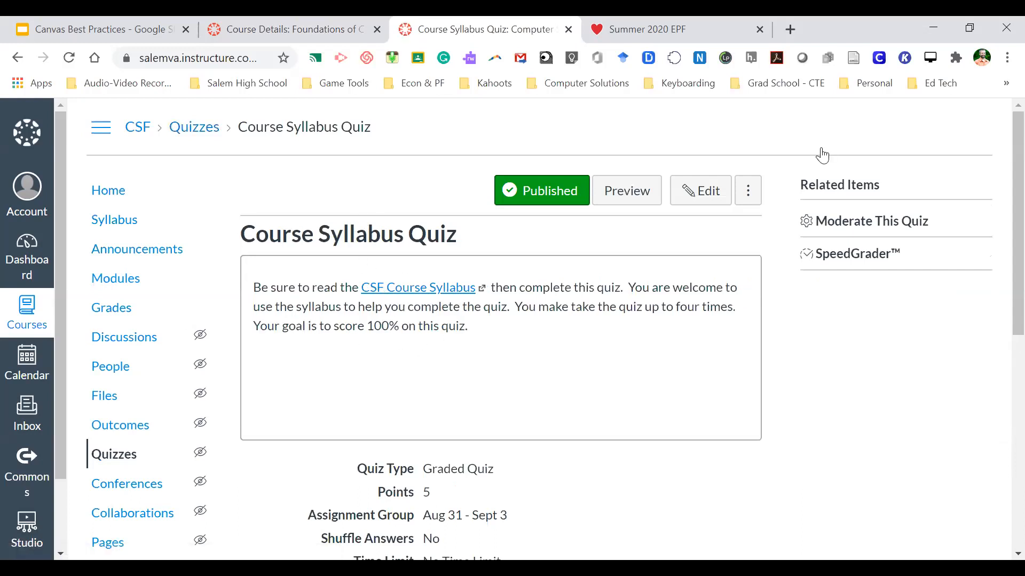
pyautogui.click(697, 192)
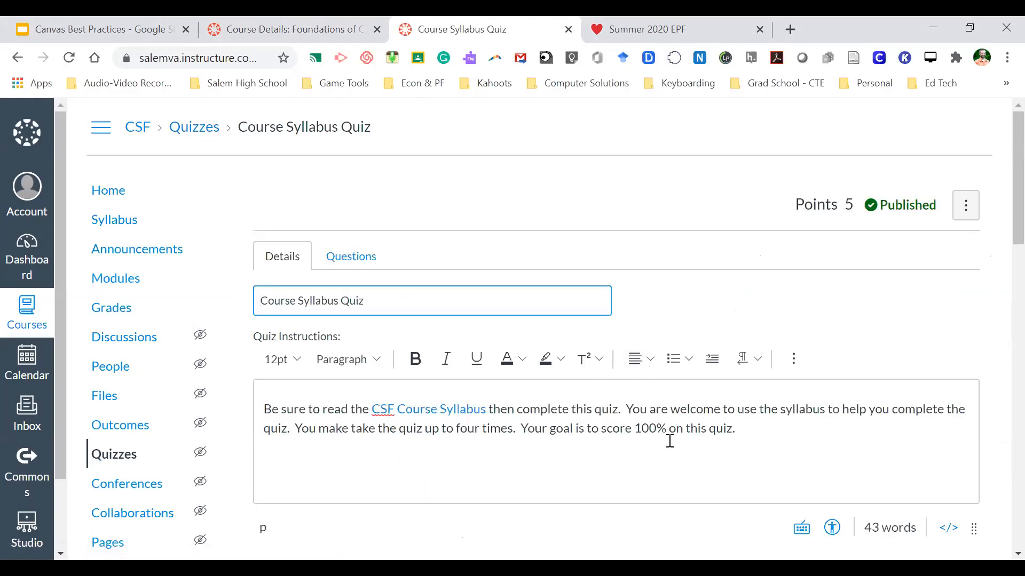
# - Scroll through the quiz details, toggling Sync to SIS off and back on
pyautogui.click(741, 436)
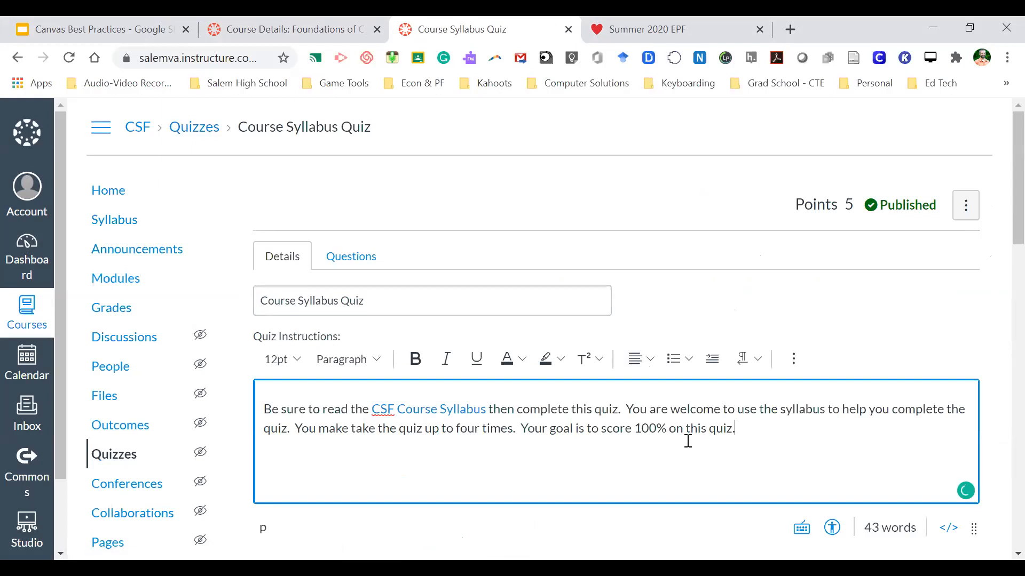
pyautogui.scroll(-5, 688, 442)
pyautogui.scroll(-2, 690, 447)
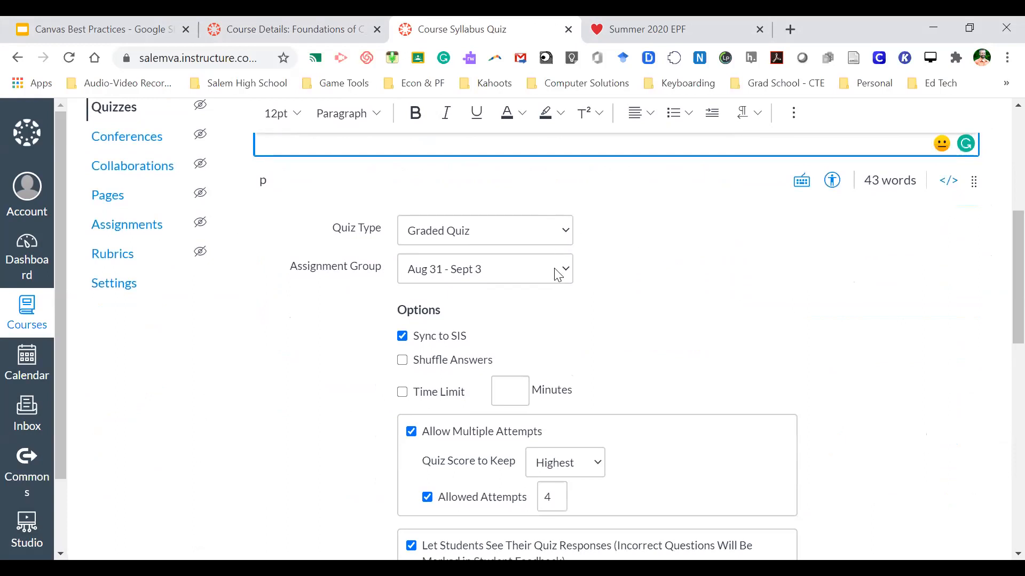
pyautogui.scroll(-2, 656, 339)
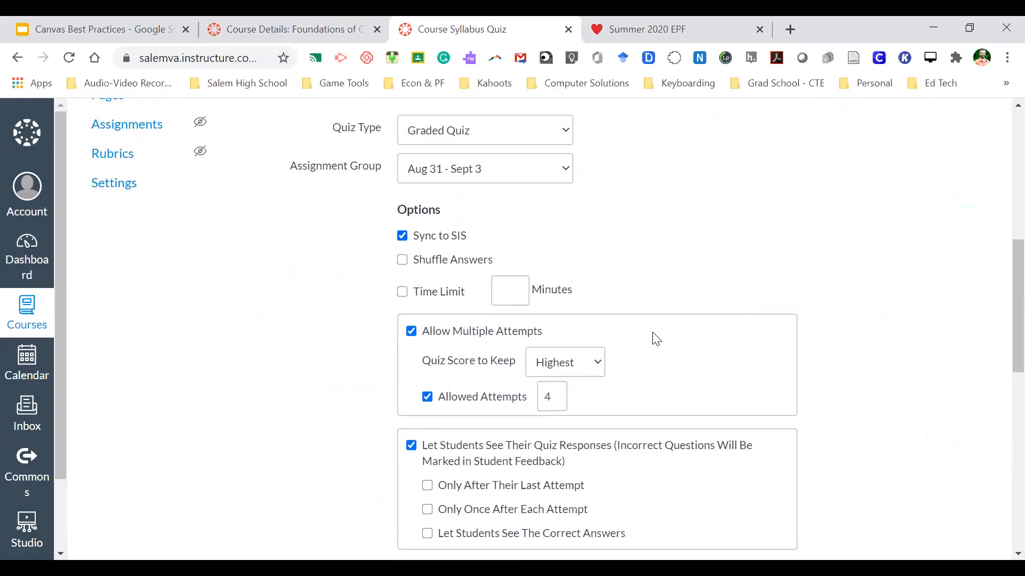
pyautogui.scroll(1, 657, 338)
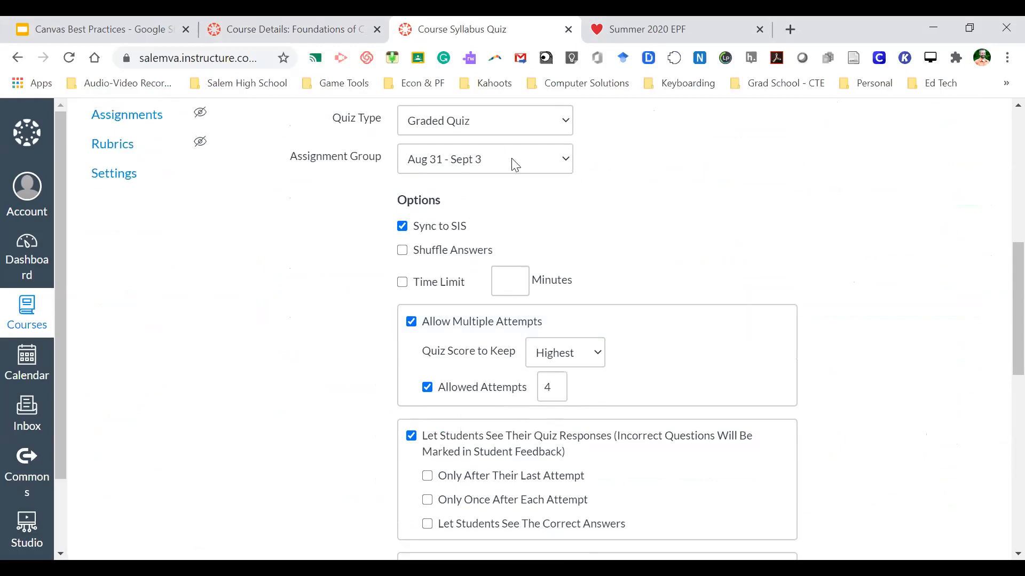
pyautogui.scroll(-2, 837, 381)
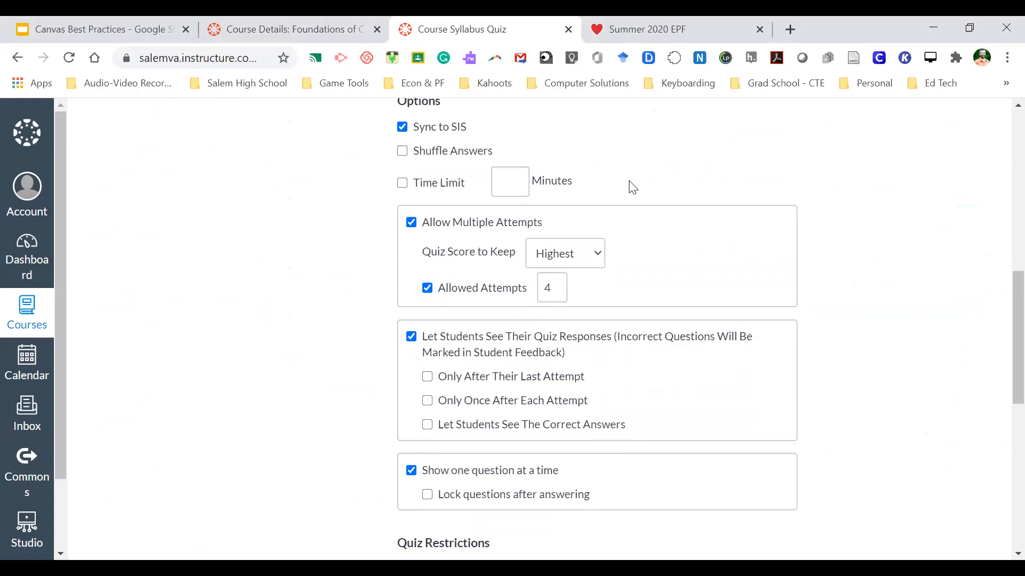
pyautogui.click(446, 128)
pyautogui.click(446, 128)
# - Look over the remaining quiz options and show the quiz's question list
pyautogui.scroll(-1, 350, 264)
pyautogui.scroll(1, 352, 264)
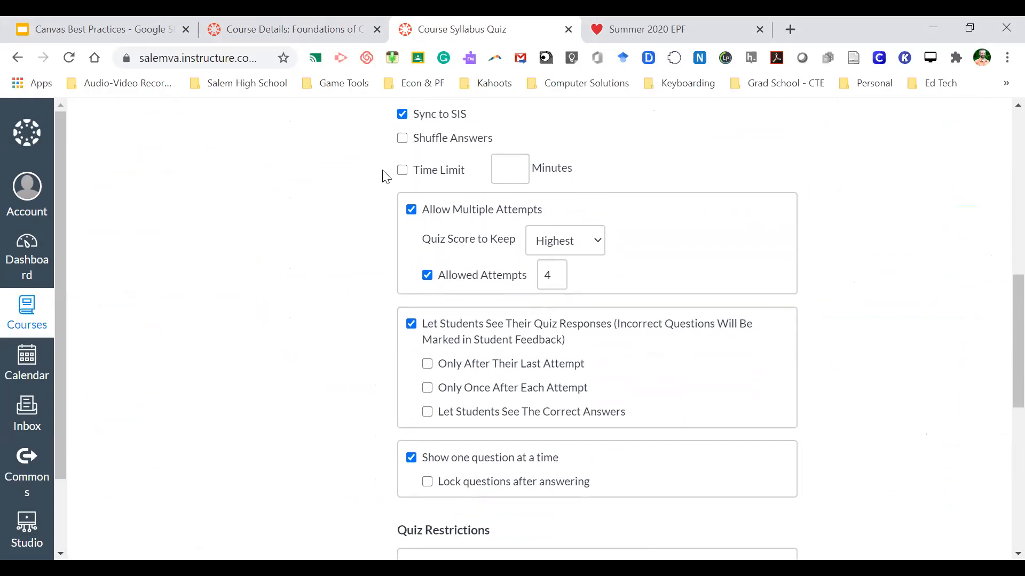
pyautogui.scroll(-2, 360, 285)
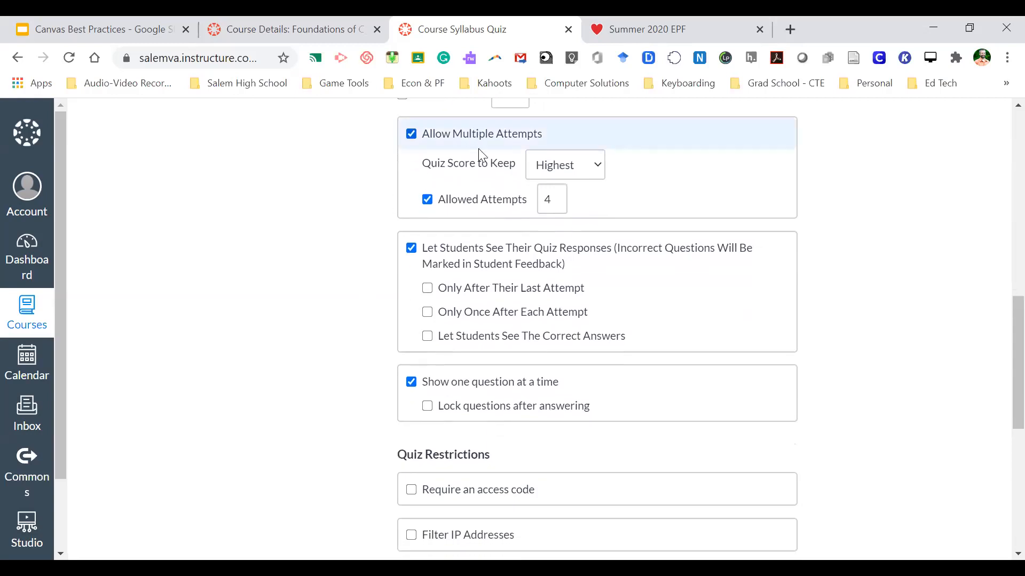
pyautogui.scroll(-2, 382, 293)
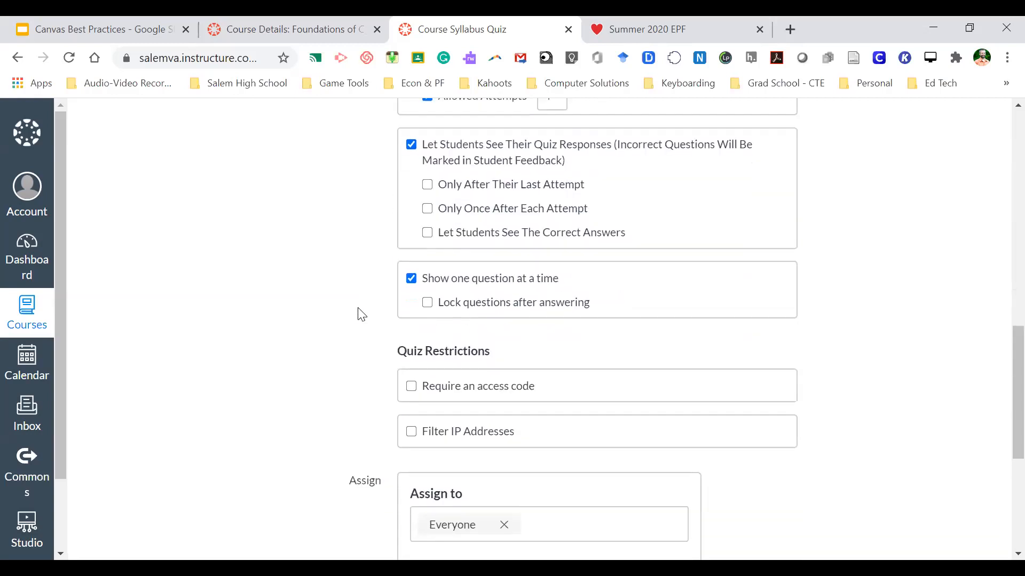
pyautogui.scroll(13, 360, 308)
pyautogui.click(349, 255)
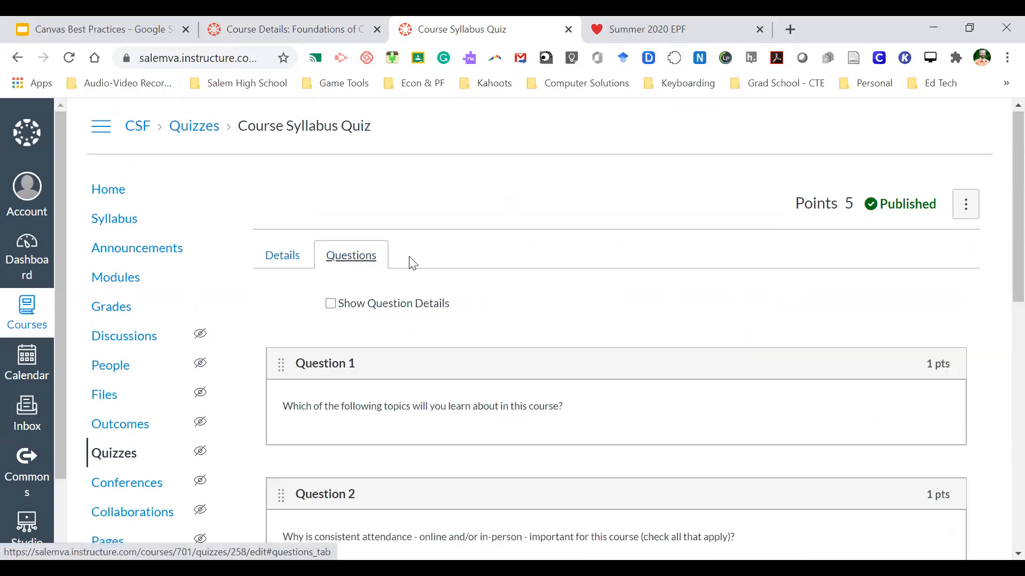
# - Edit Question 1 and launch Insert Math Equation from the editor's More menu
pyautogui.scroll(-2, 412, 261)
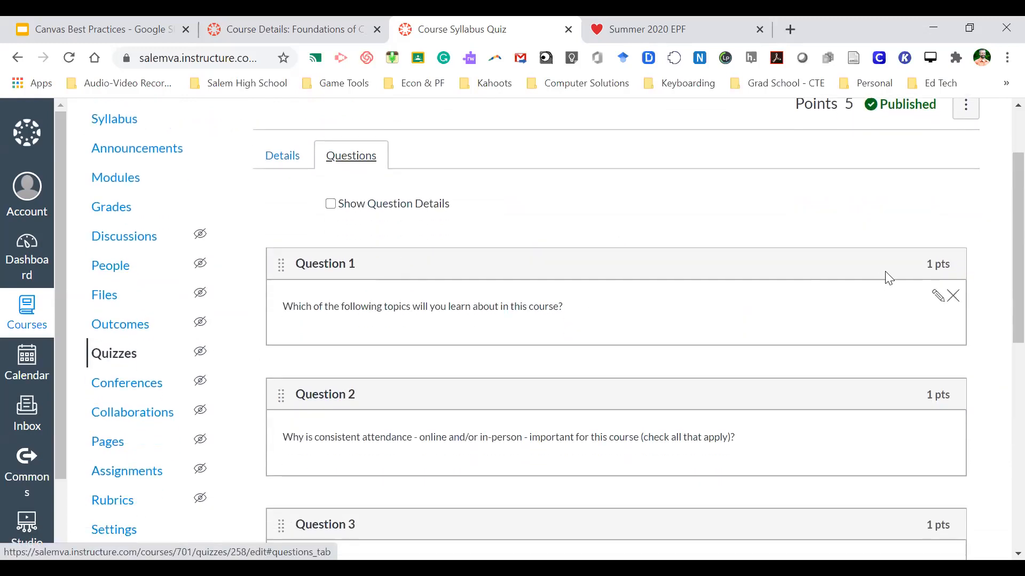
pyautogui.click(937, 295)
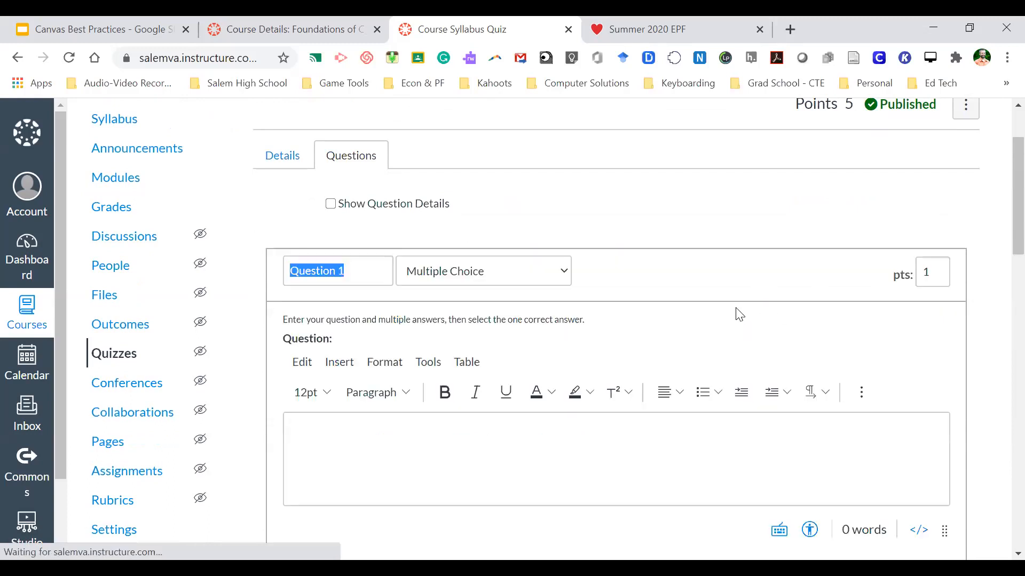
pyautogui.scroll(-1, 701, 345)
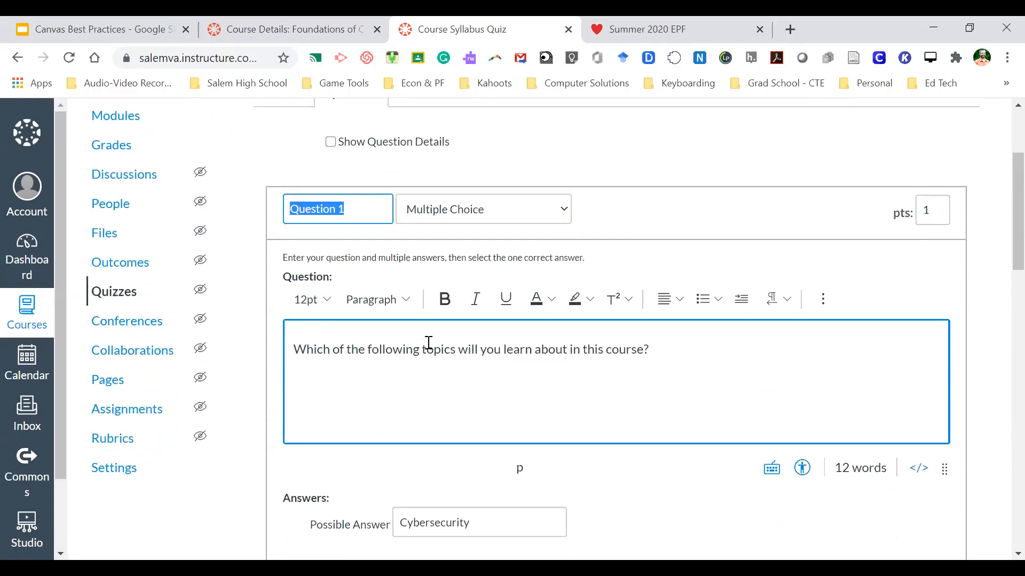
pyautogui.click(822, 303)
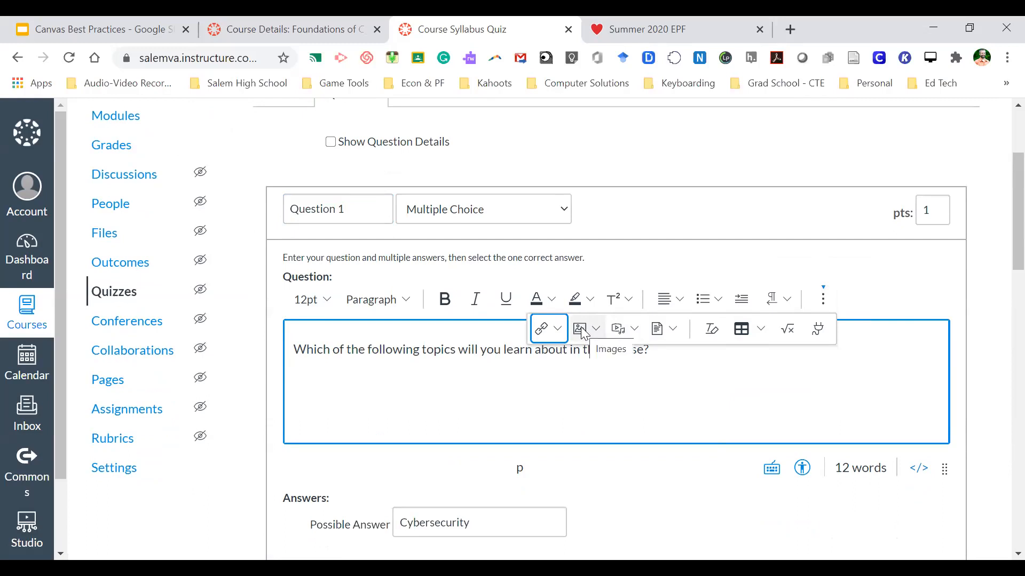
pyautogui.click(788, 335)
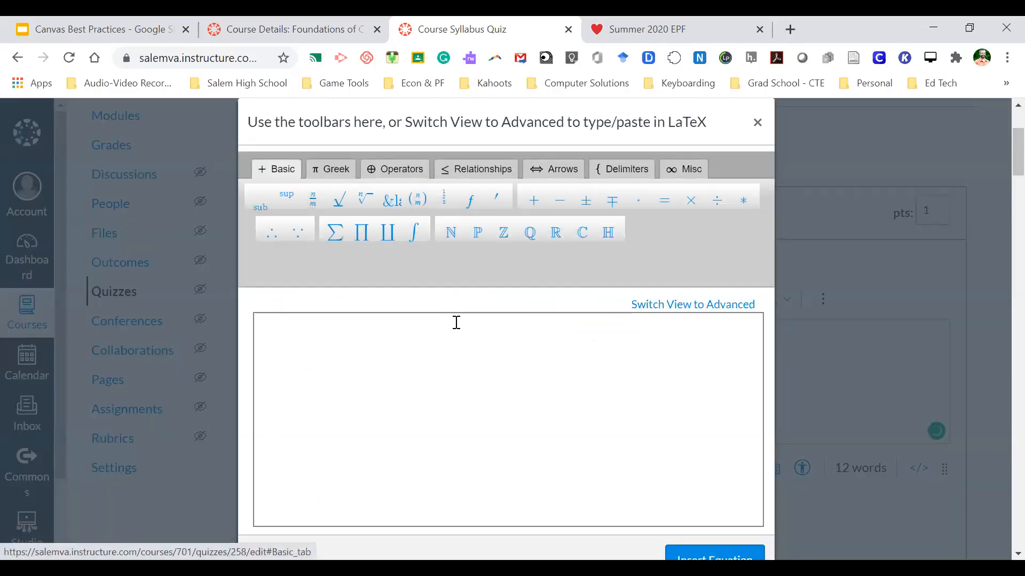
# - Browse the Greek, Operators, Relationships, Arrows, Delimiters and Misc symbol groups, then close the equation editor
pyautogui.scroll(-2, 450, 388)
pyautogui.scroll(2, 450, 388)
pyautogui.scroll(-1, 451, 388)
pyautogui.scroll(1, 450, 388)
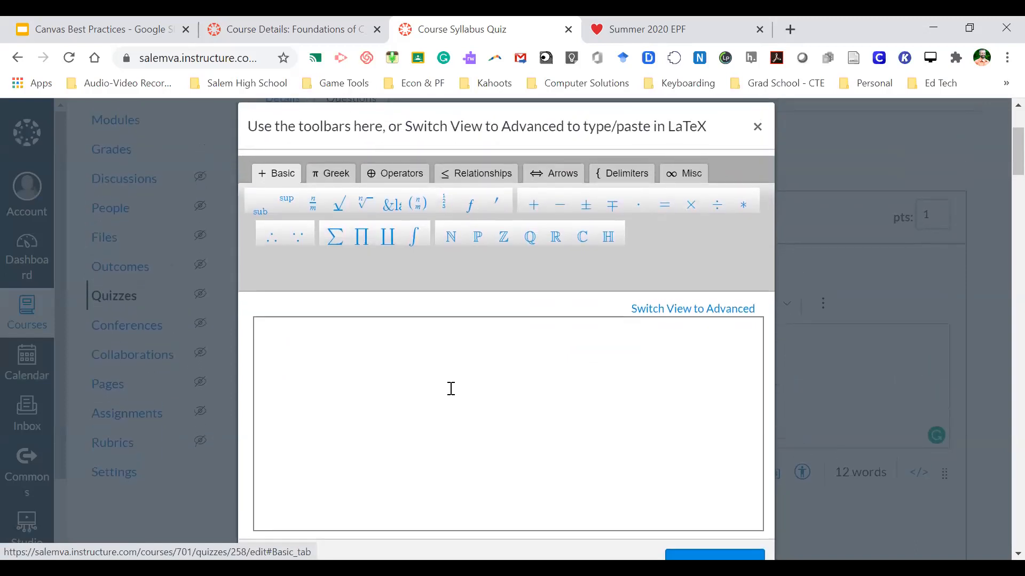
pyautogui.click(337, 173)
pyautogui.click(396, 172)
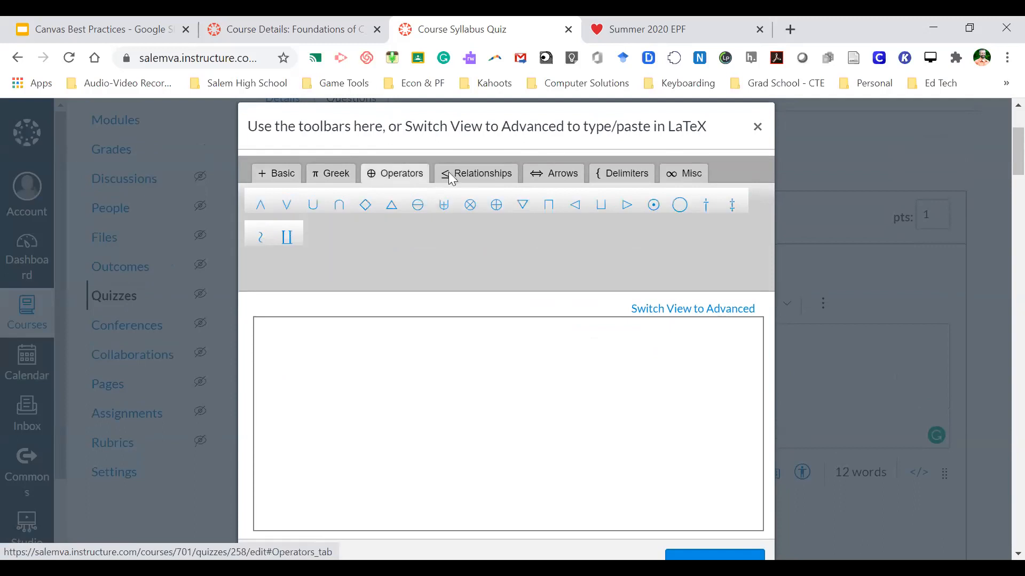
pyautogui.click(450, 173)
pyautogui.click(563, 172)
pyautogui.click(624, 174)
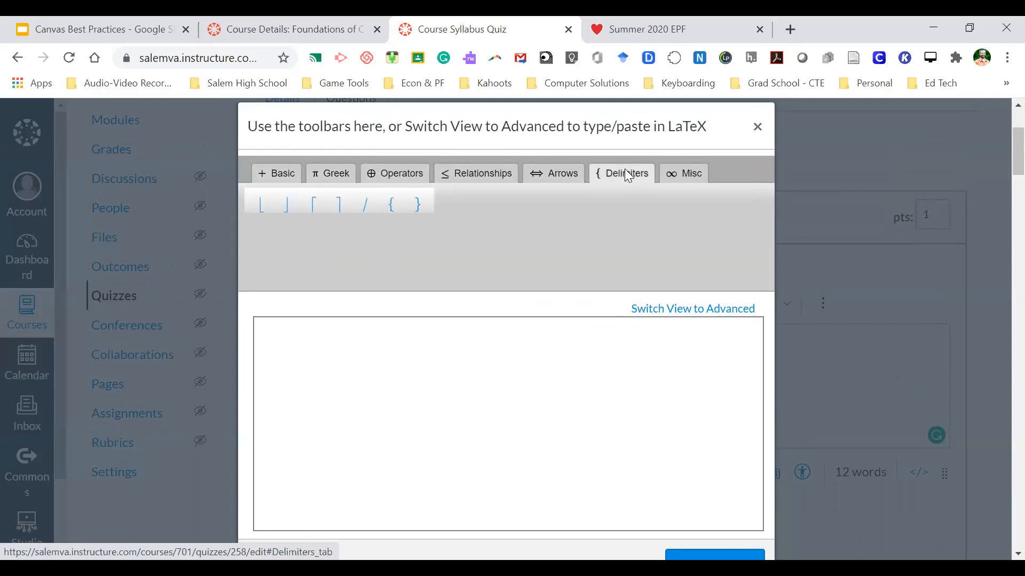
pyautogui.click(686, 173)
pyautogui.click(757, 126)
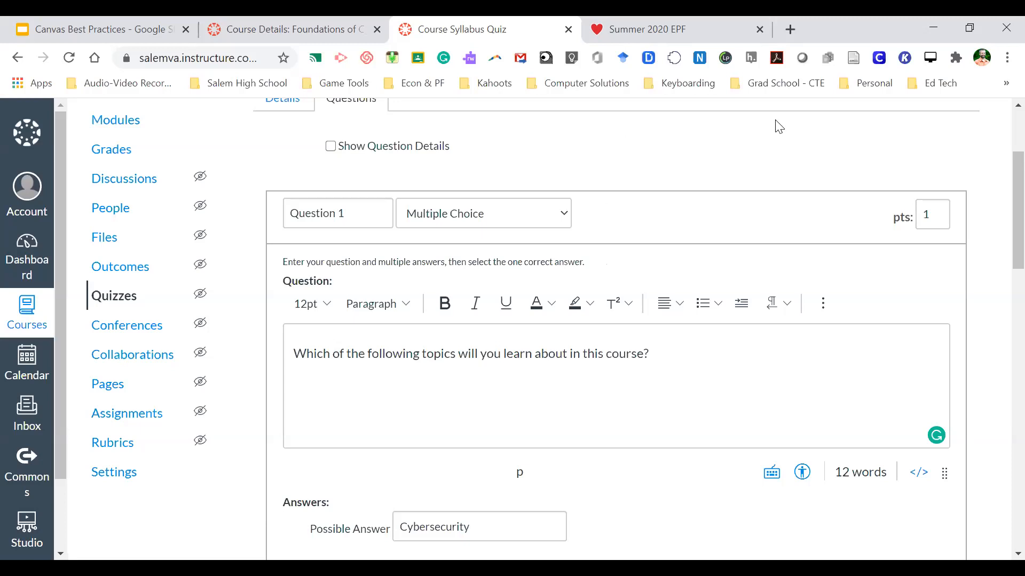
pyautogui.scroll(-6, 623, 349)
pyautogui.scroll(-2, 622, 347)
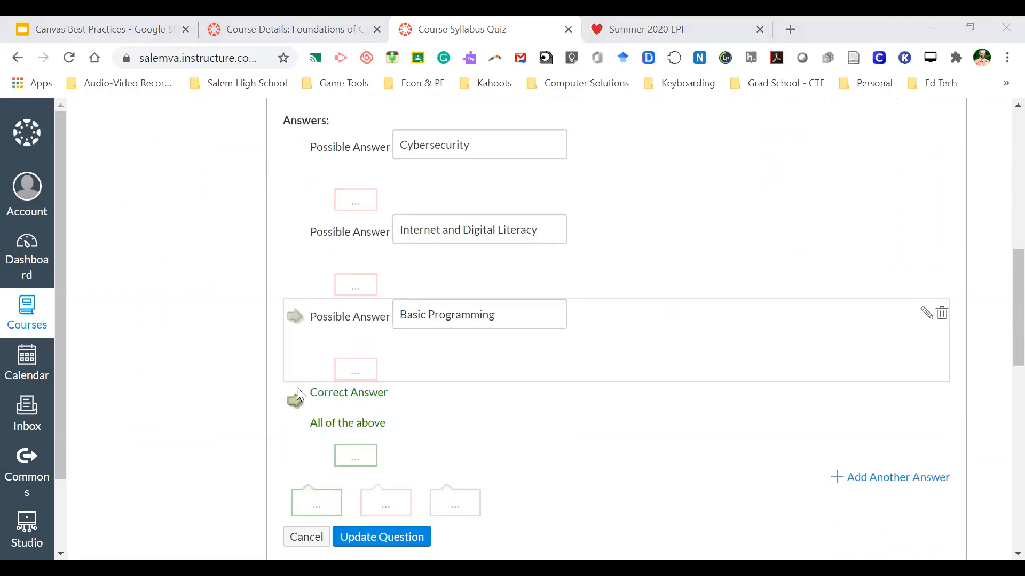
pyautogui.scroll(3, 284, 370)
pyautogui.scroll(4, 251, 381)
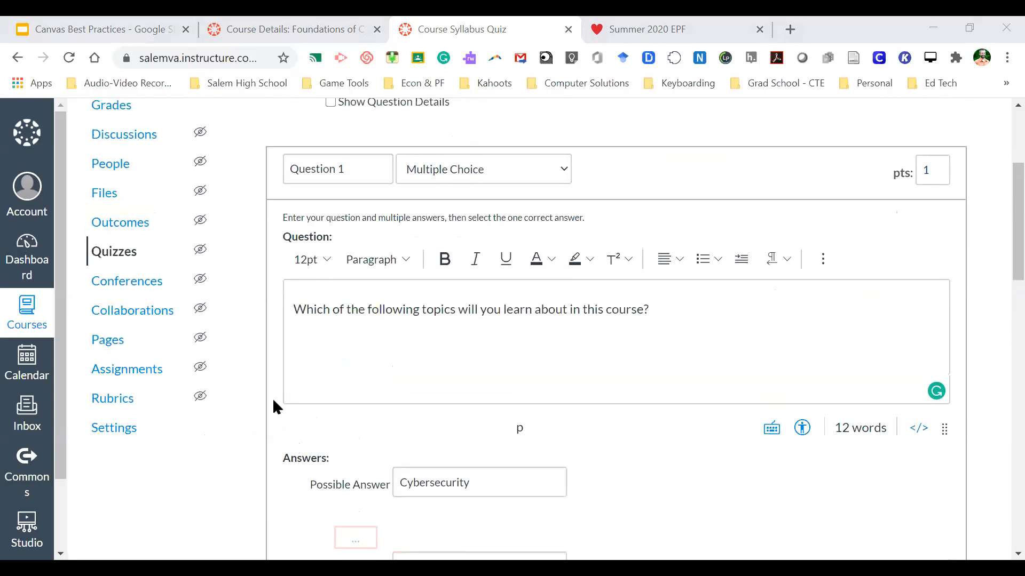
pyautogui.scroll(-1, 272, 400)
pyautogui.scroll(4, 272, 400)
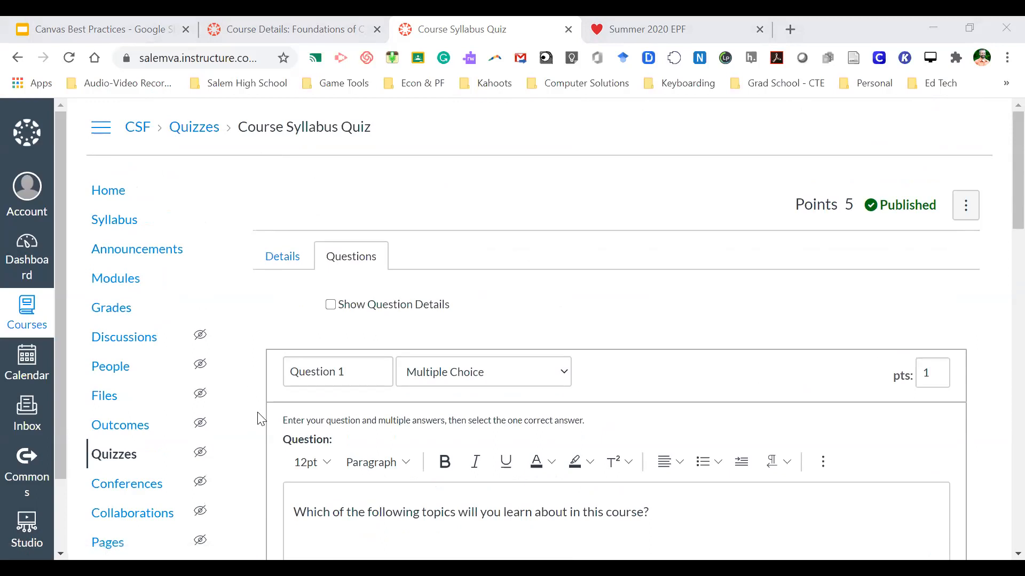
pyautogui.scroll(-10, 261, 419)
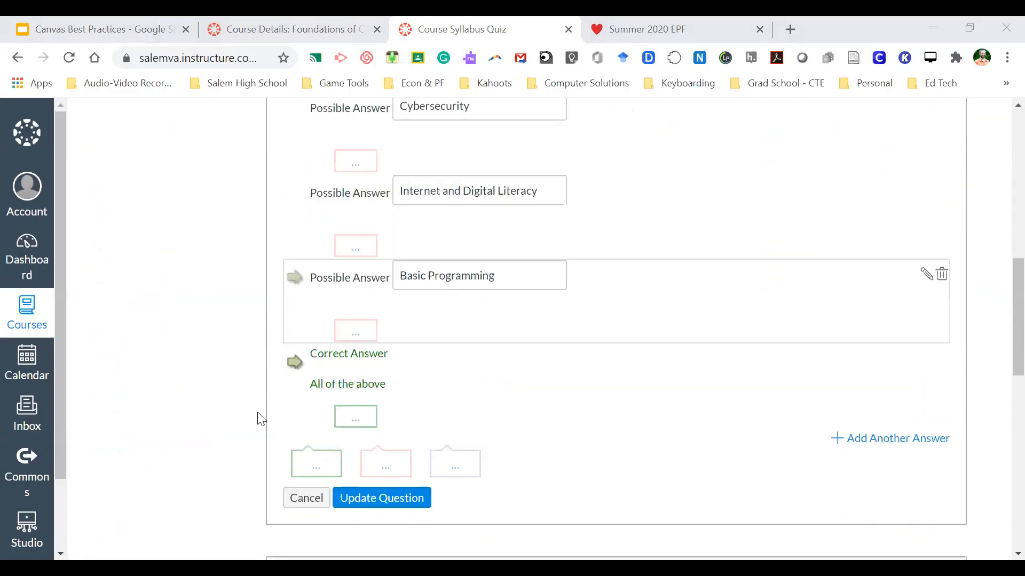
pyautogui.scroll(-9, 261, 419)
pyautogui.scroll(-3, 261, 419)
pyautogui.scroll(20, 261, 419)
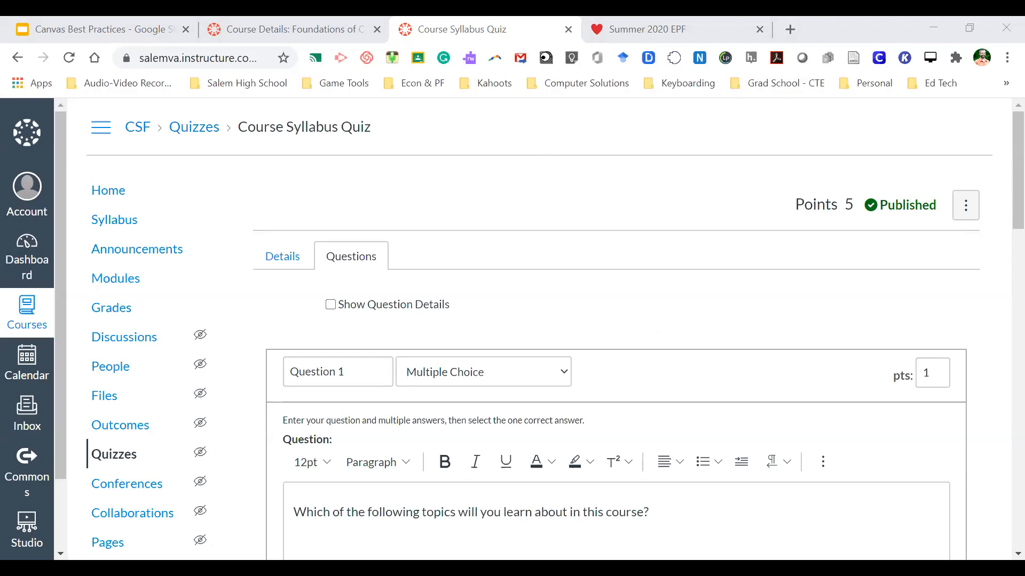
# - Leave Question 1's editor for the CSF course home page
pyautogui.click(662, 512)
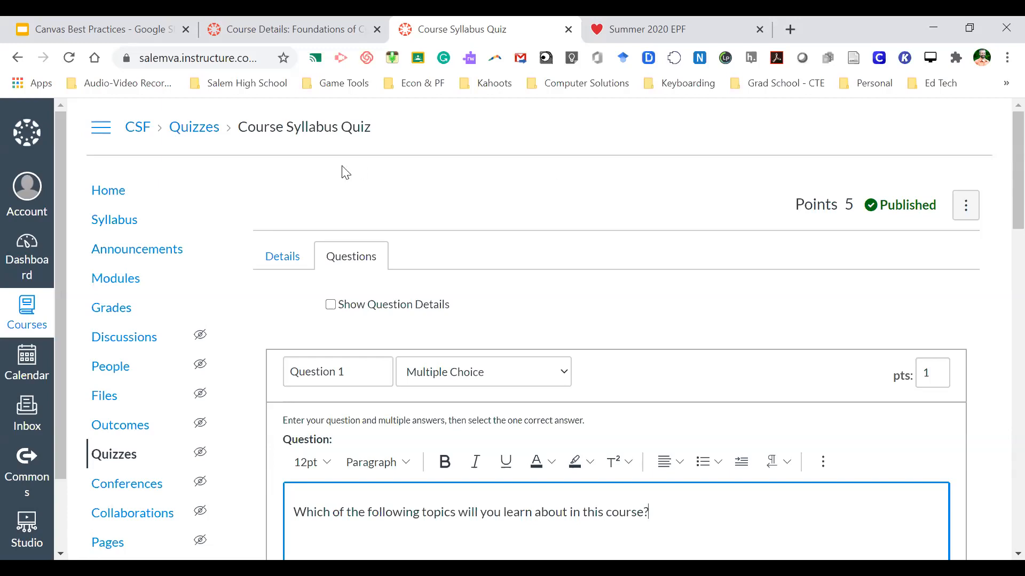
pyautogui.click(129, 203)
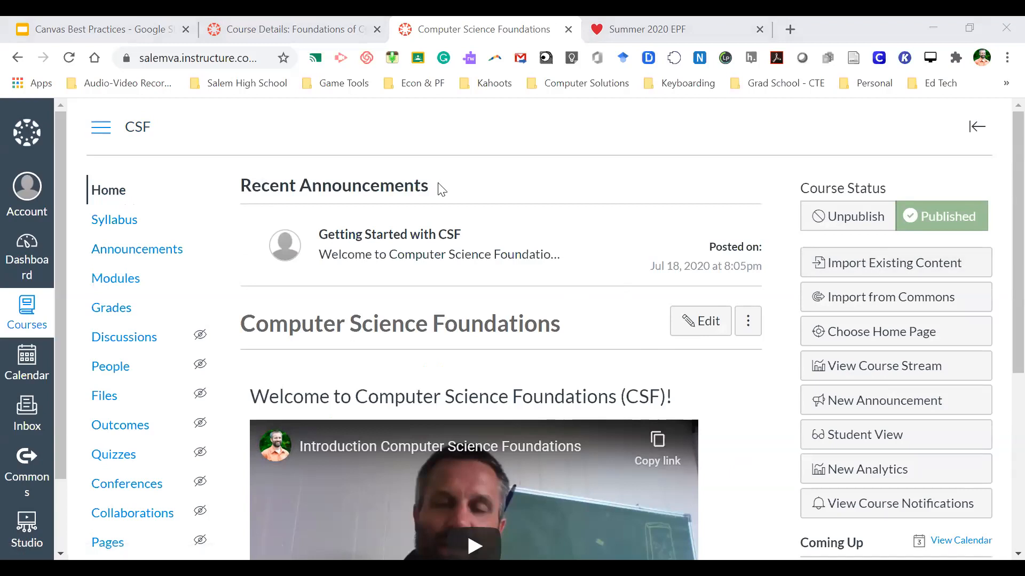
# - Import a Canvas course copy from Foundations of Cybersecurity into CSF with Select specific content
pyautogui.click(873, 263)
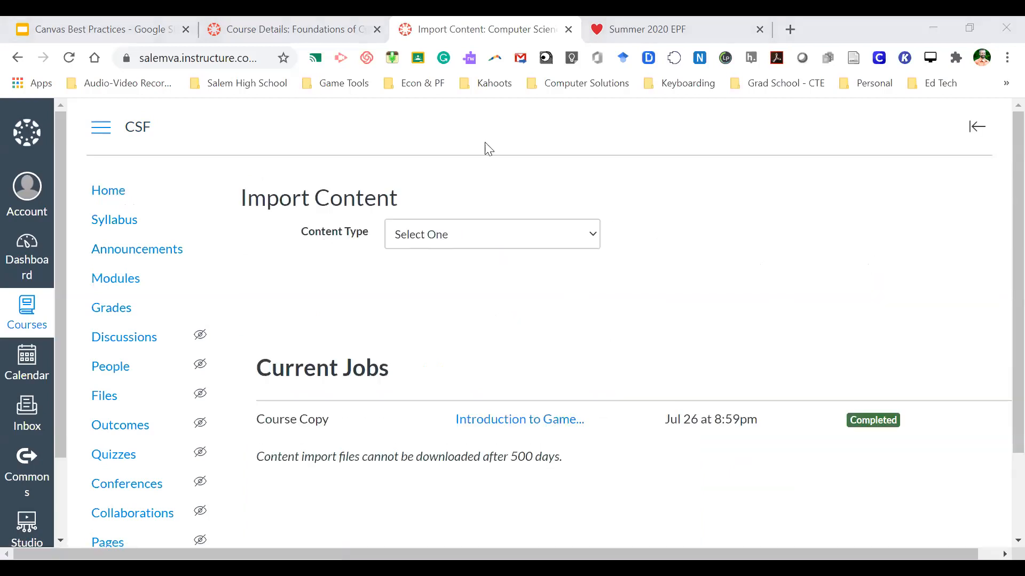
pyautogui.click(475, 243)
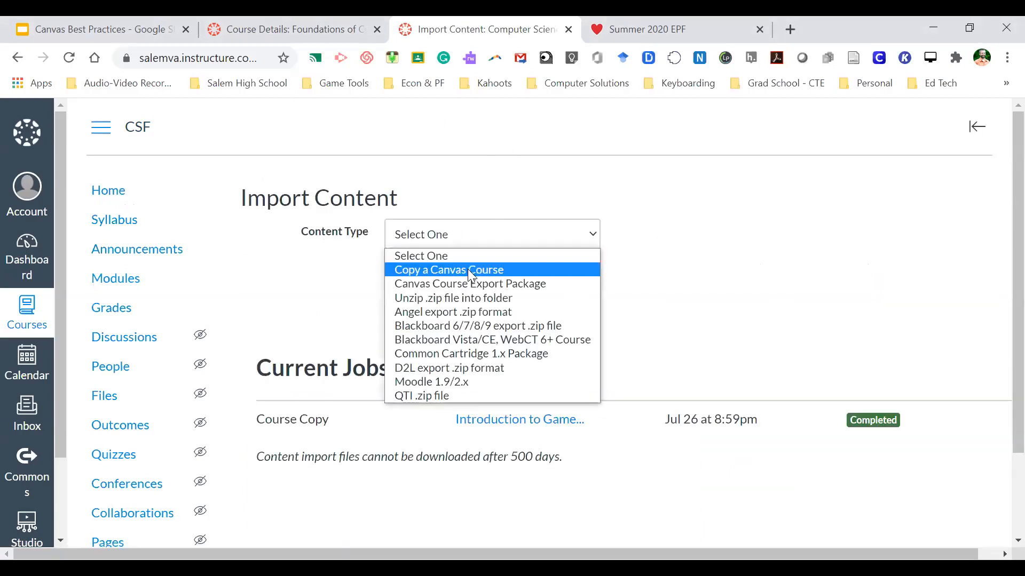
pyautogui.click(468, 269)
pyautogui.click(572, 287)
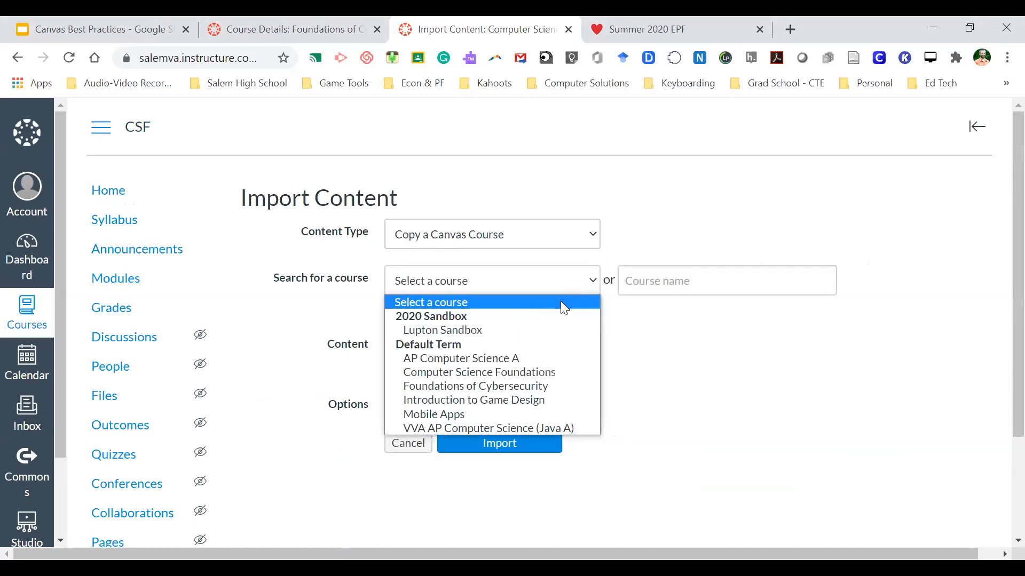
pyautogui.click(543, 373)
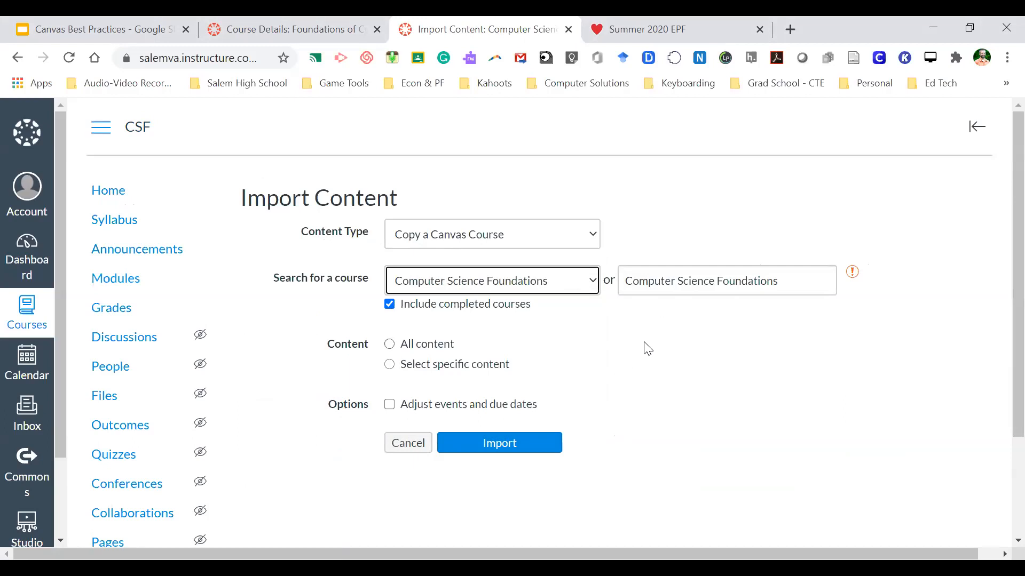
pyautogui.click(409, 346)
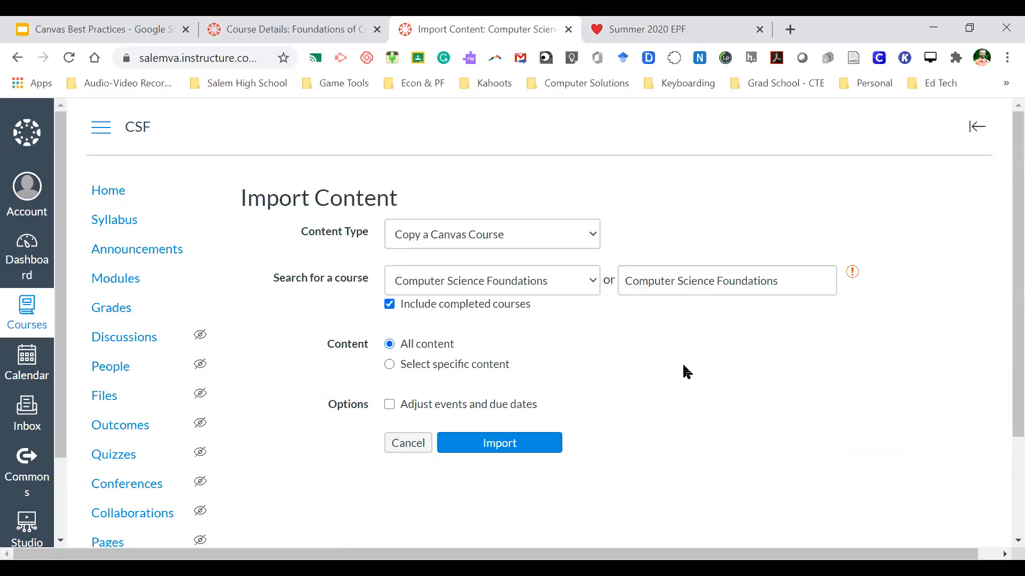
pyautogui.moveTo(853, 273)
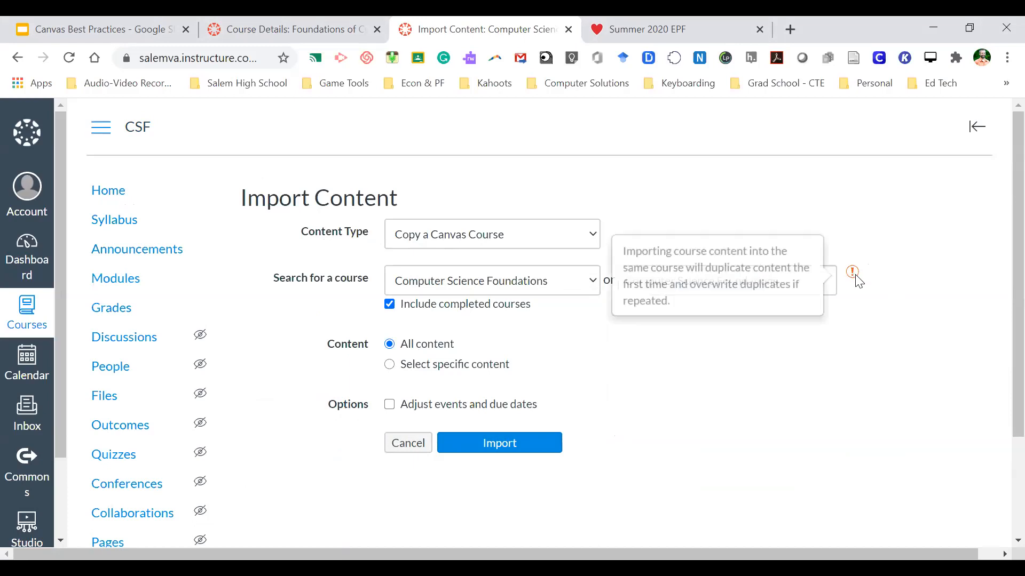
pyautogui.click(579, 280)
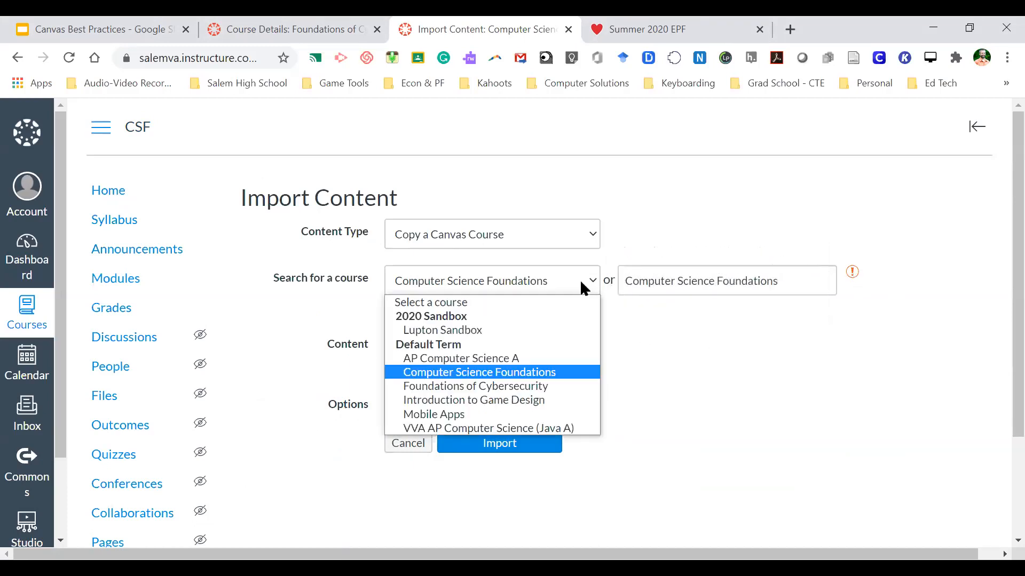
pyautogui.click(498, 386)
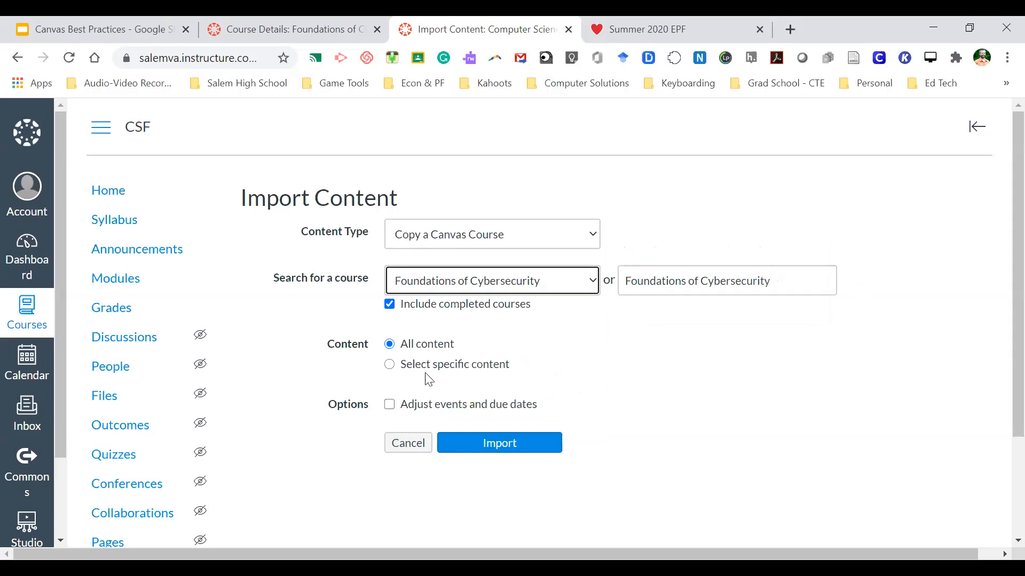
pyautogui.click(390, 365)
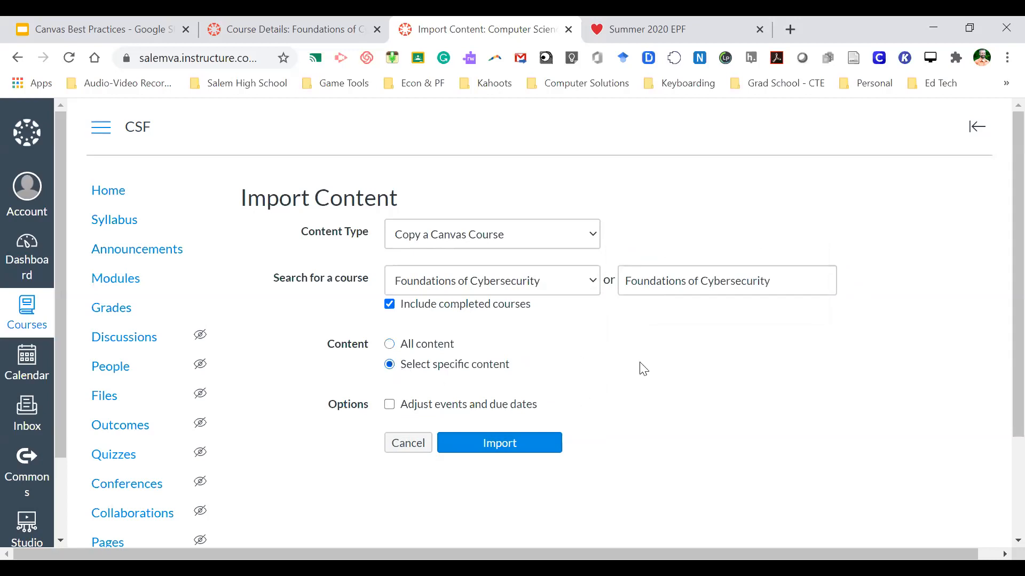
pyautogui.click(509, 445)
pyautogui.scroll(-2, 596, 338)
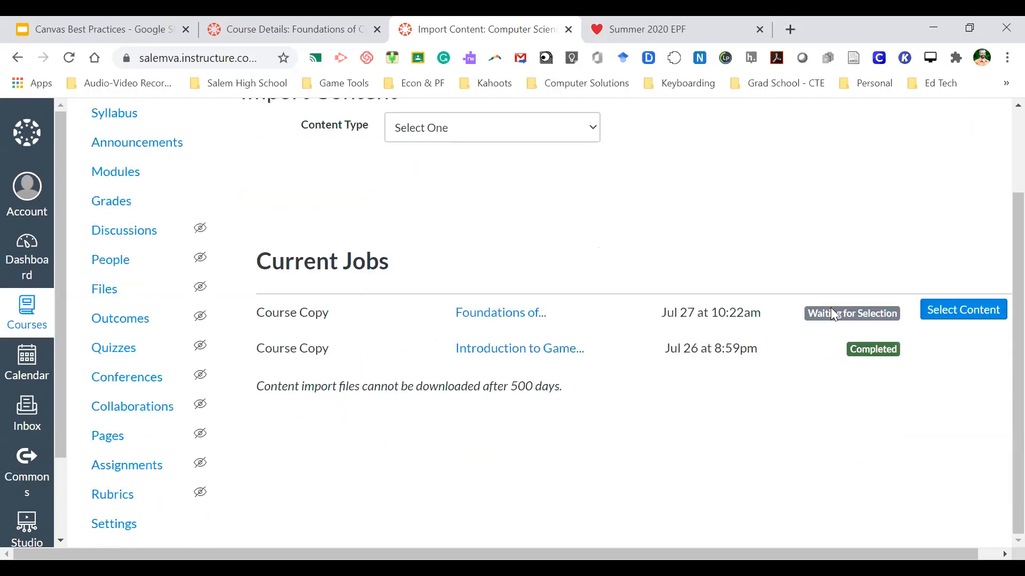
pyautogui.click(959, 314)
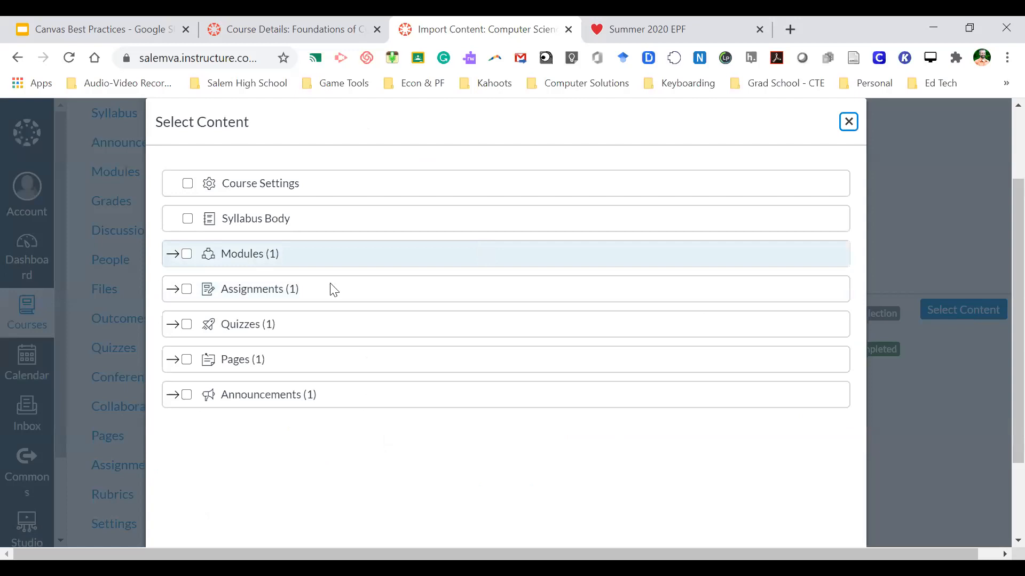
pyautogui.click(173, 291)
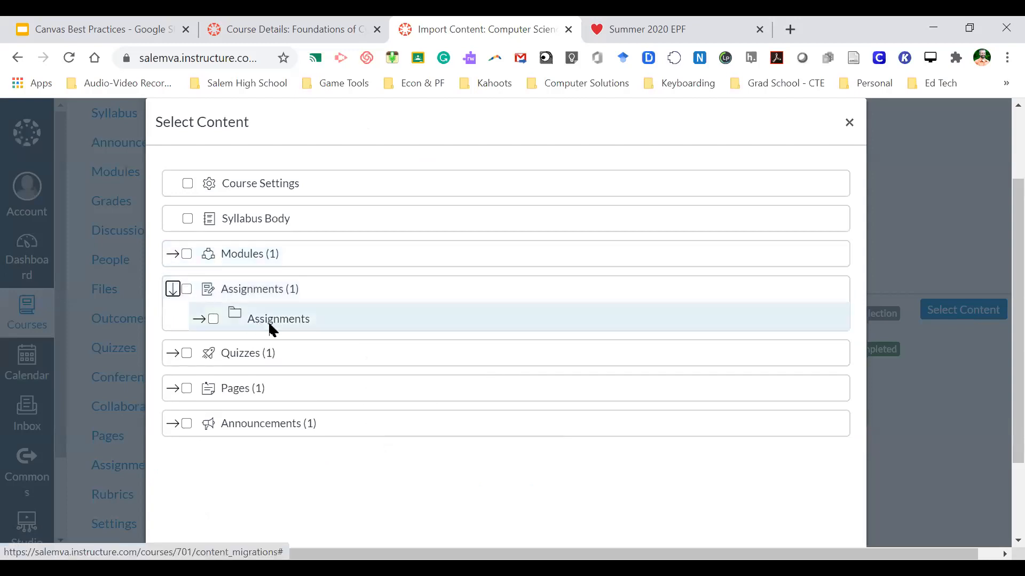
pyautogui.click(172, 355)
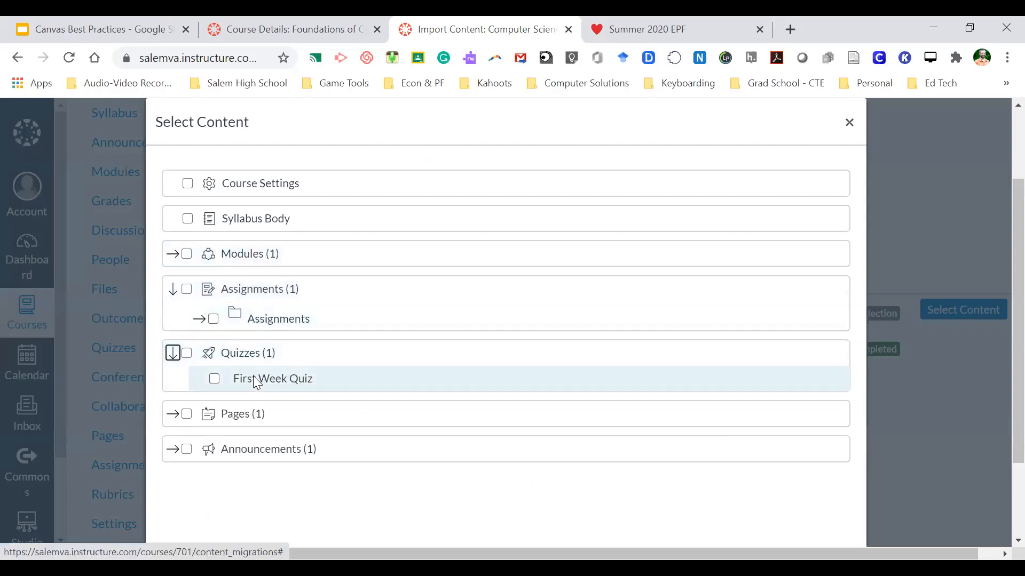
pyautogui.click(173, 254)
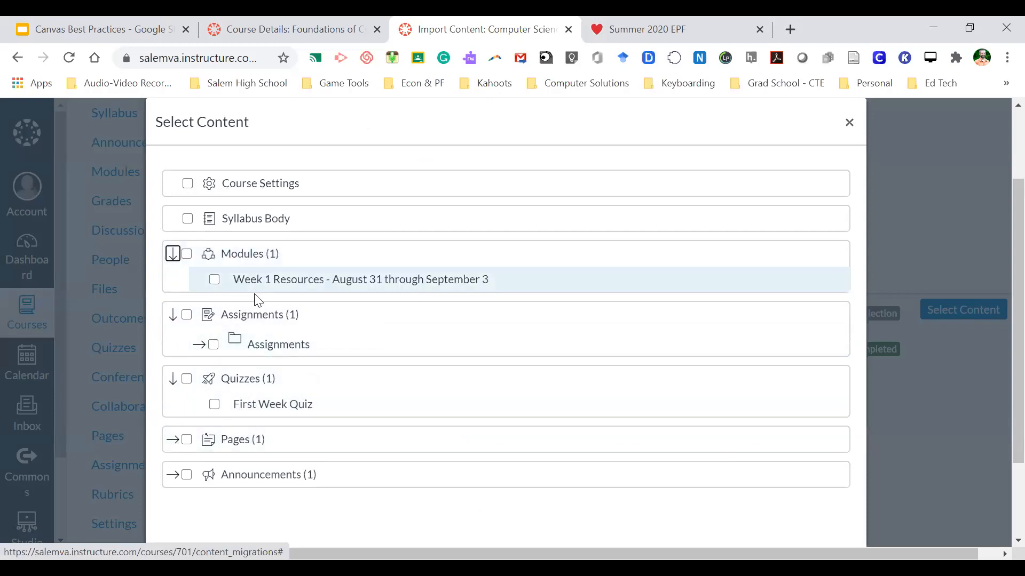
pyautogui.click(173, 254)
pyautogui.click(172, 289)
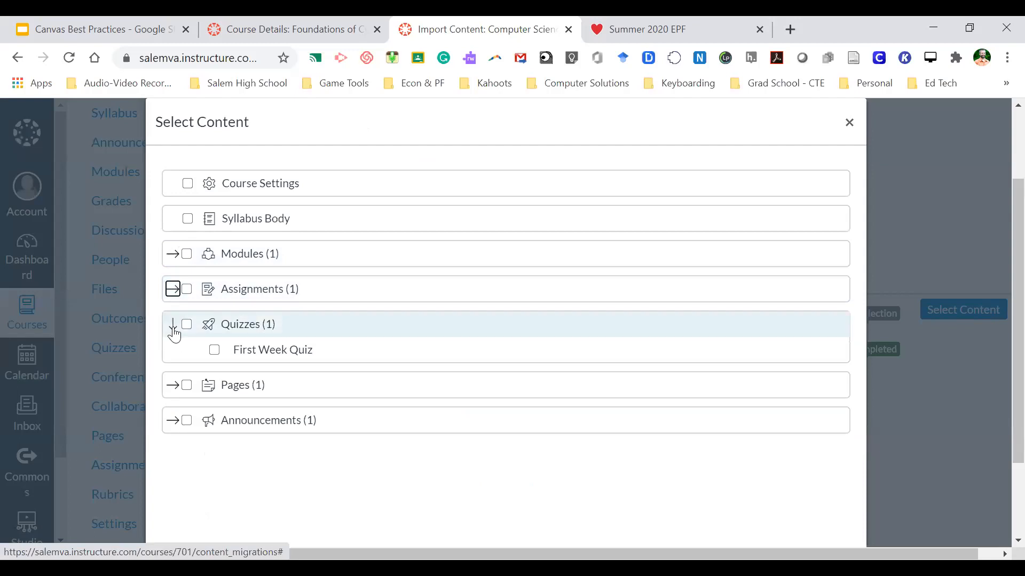
pyautogui.click(173, 327)
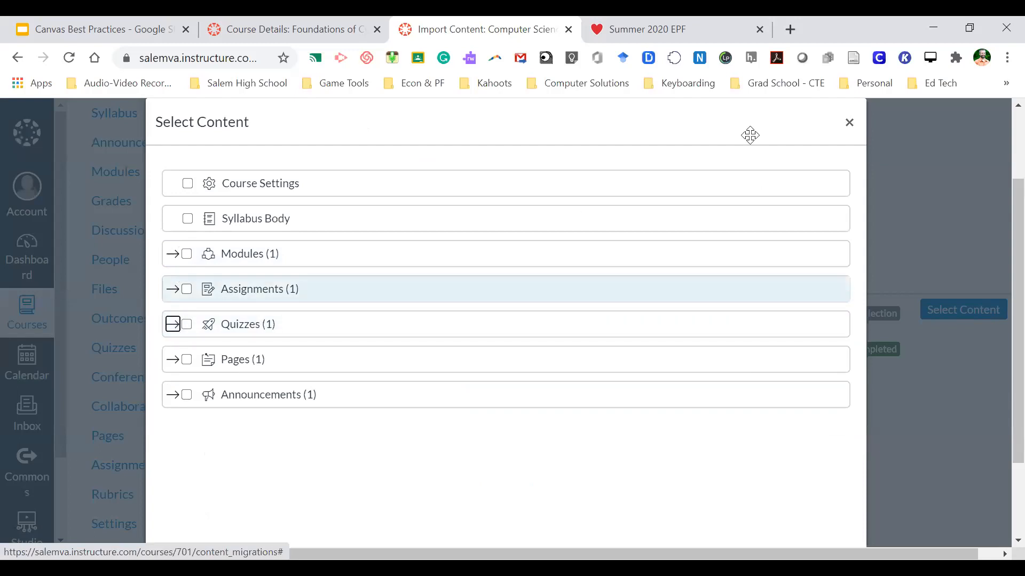
pyautogui.click(948, 112)
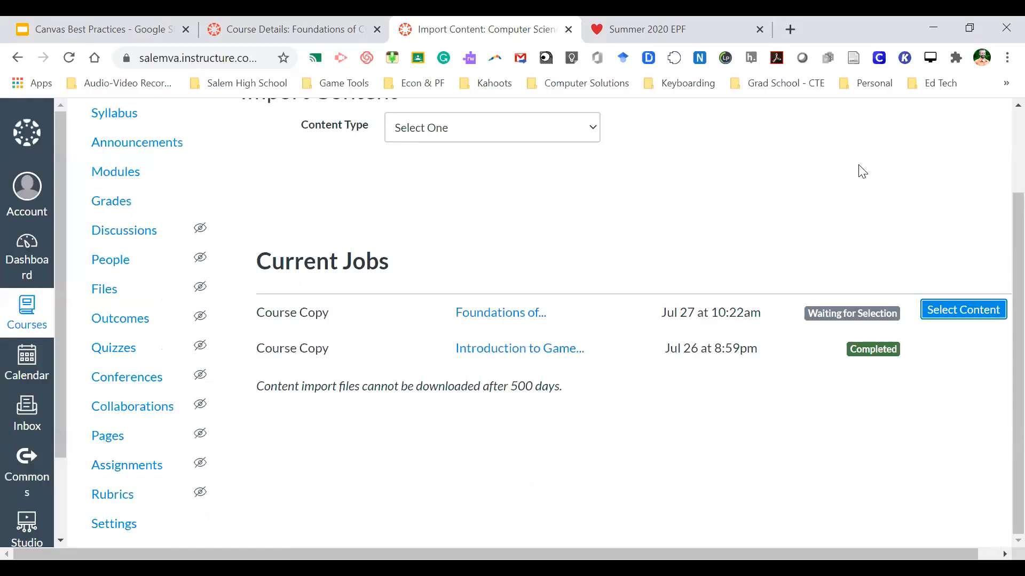
pyautogui.scroll(1, 535, 311)
pyautogui.scroll(-1, 537, 312)
pyautogui.scroll(2, 338, 233)
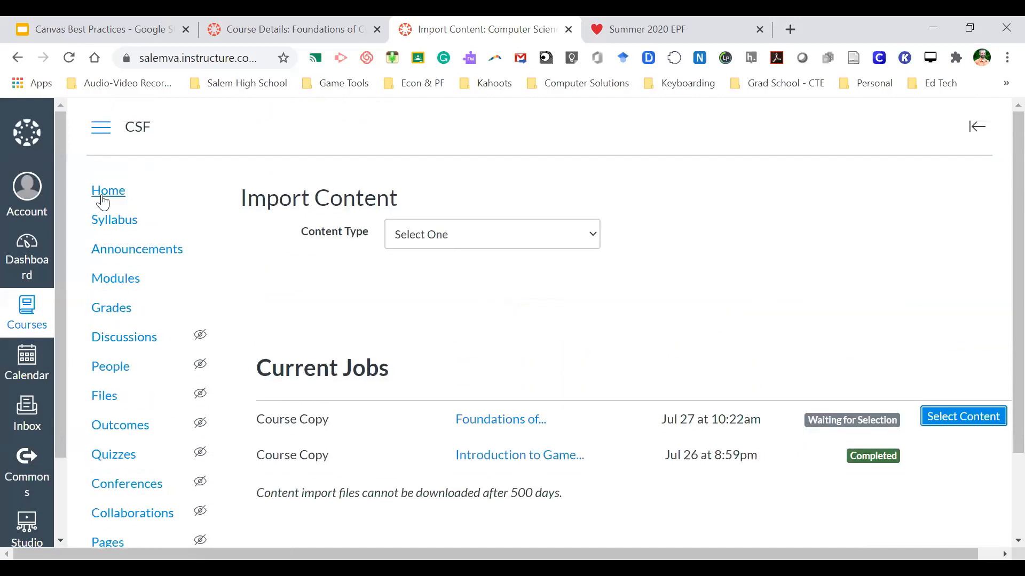
pyautogui.click(103, 202)
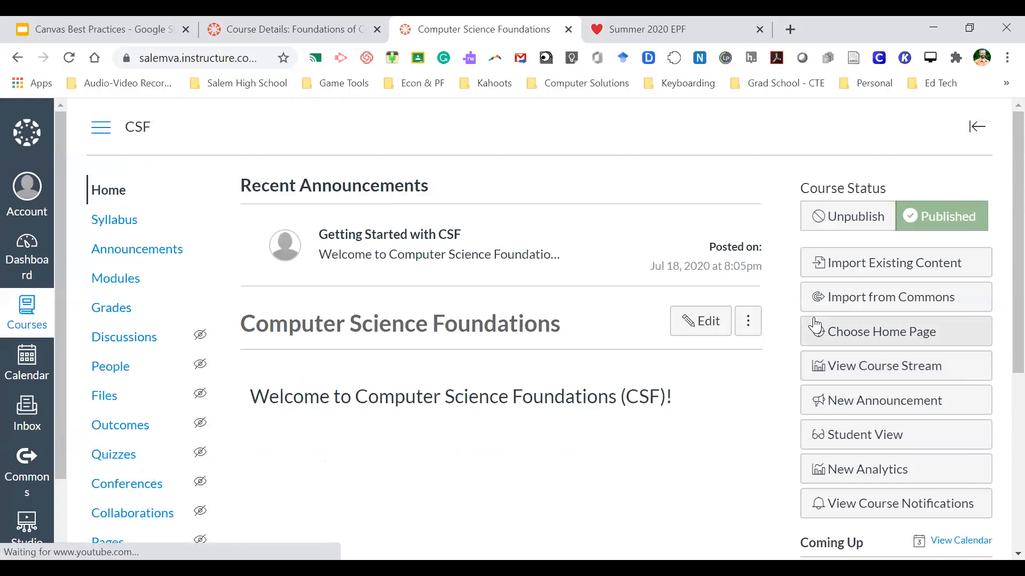
pyautogui.click(873, 264)
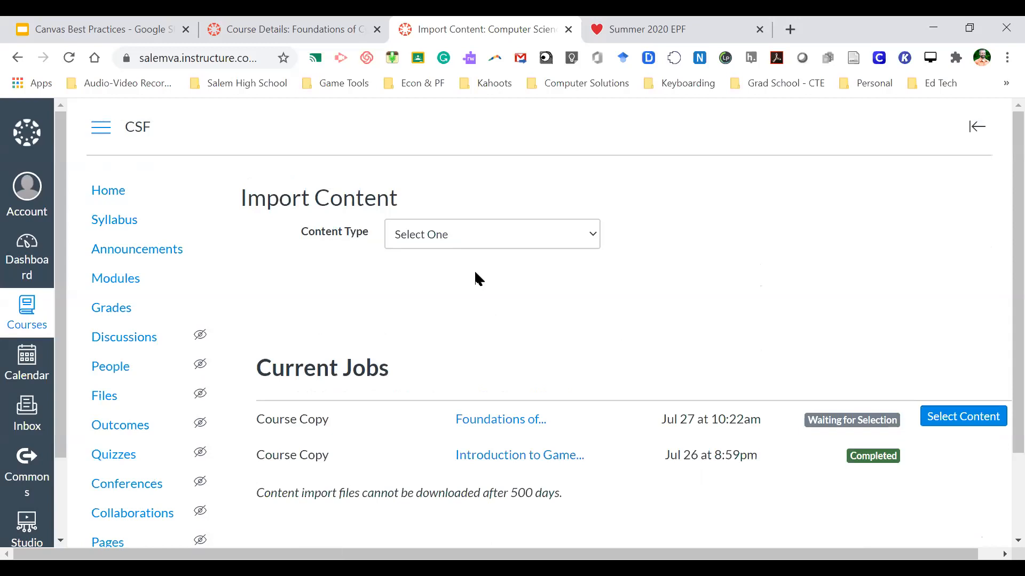
pyautogui.click(492, 234)
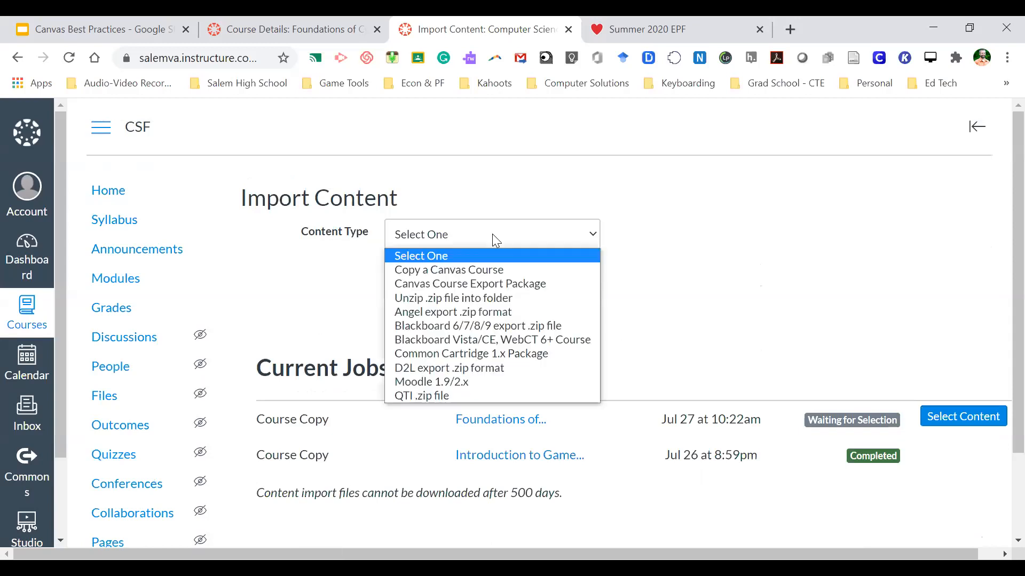
pyautogui.click(481, 269)
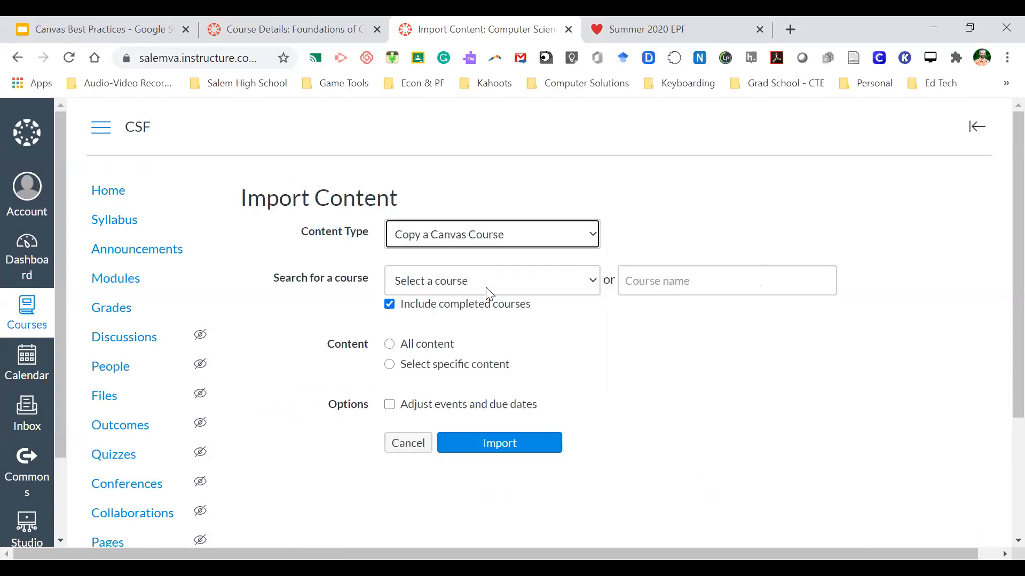
pyautogui.click(425, 350)
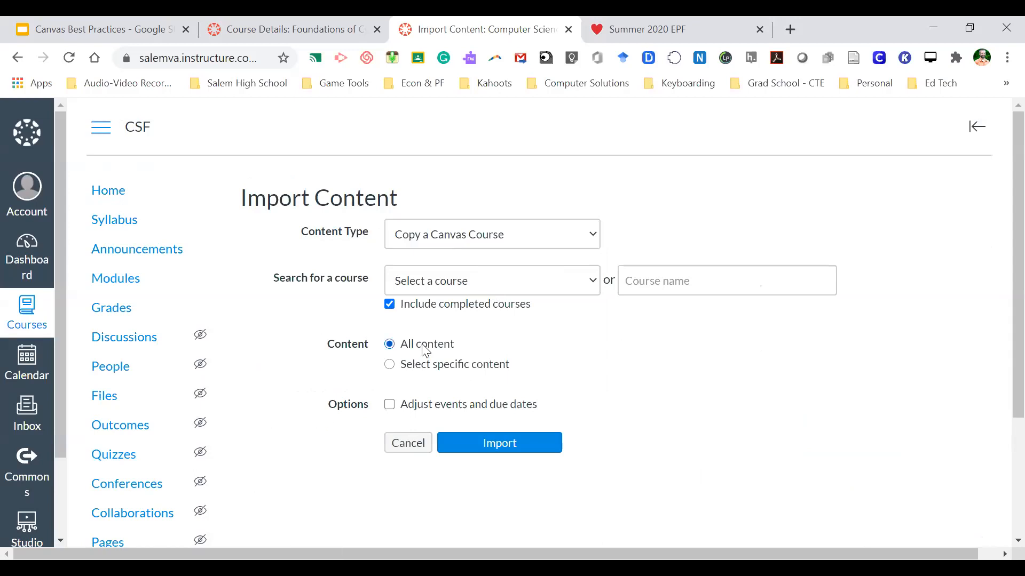
pyautogui.click(408, 367)
pyautogui.click(416, 444)
pyautogui.scroll(-1, 580, 327)
pyautogui.scroll(1, 579, 328)
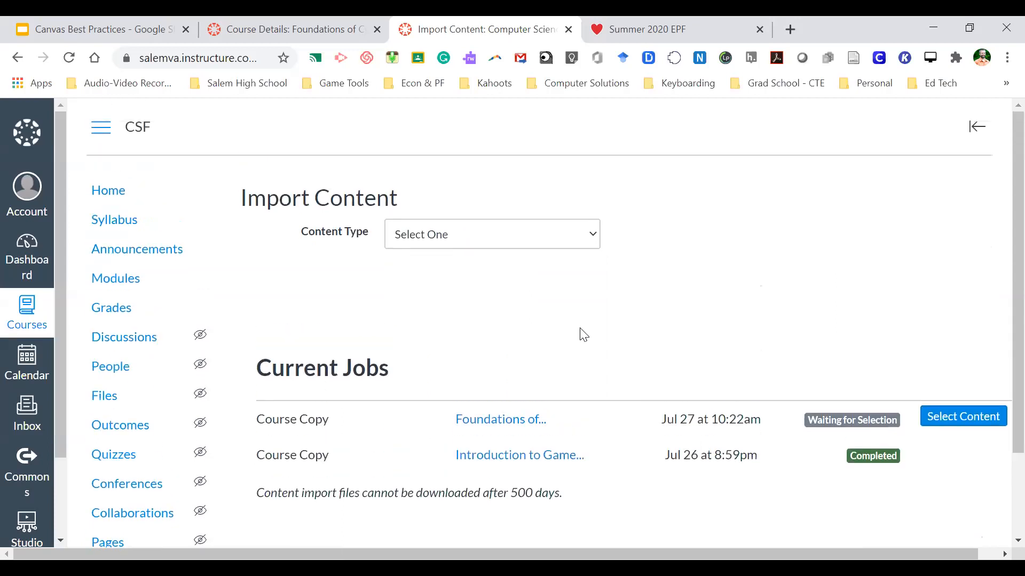
pyautogui.scroll(-1, 591, 356)
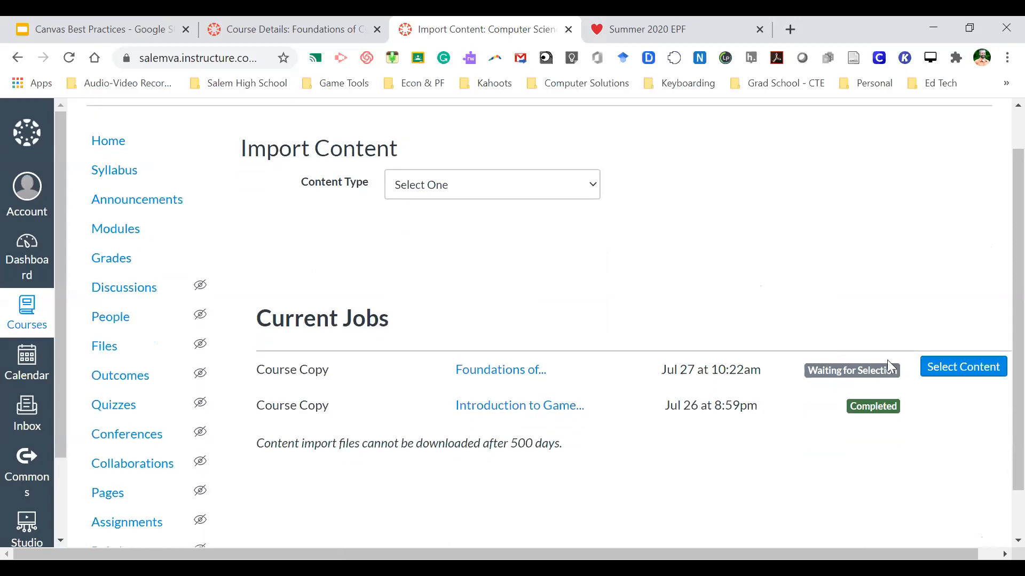
pyautogui.click(932, 371)
pyautogui.scroll(-2, 545, 366)
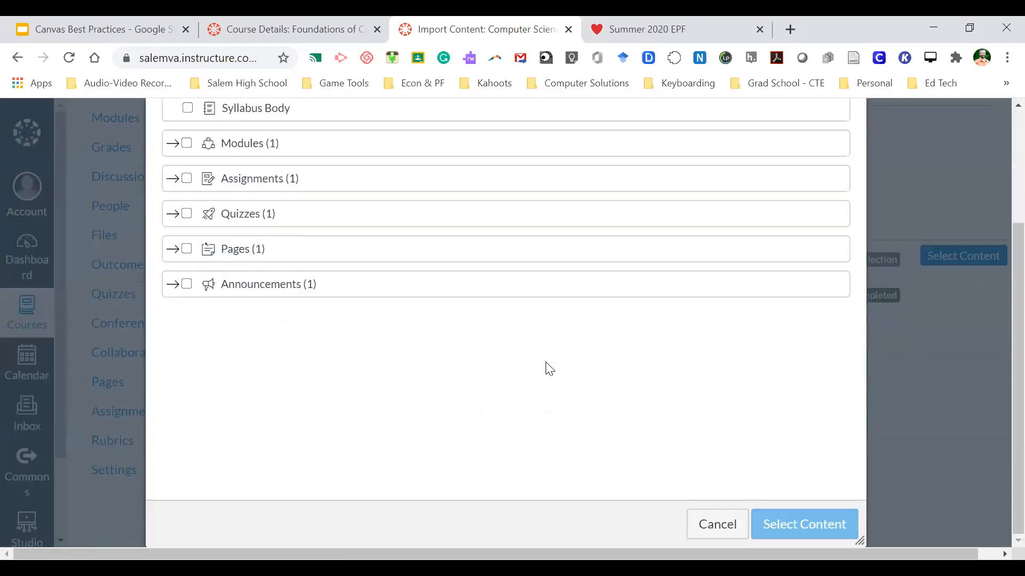
pyautogui.click(720, 529)
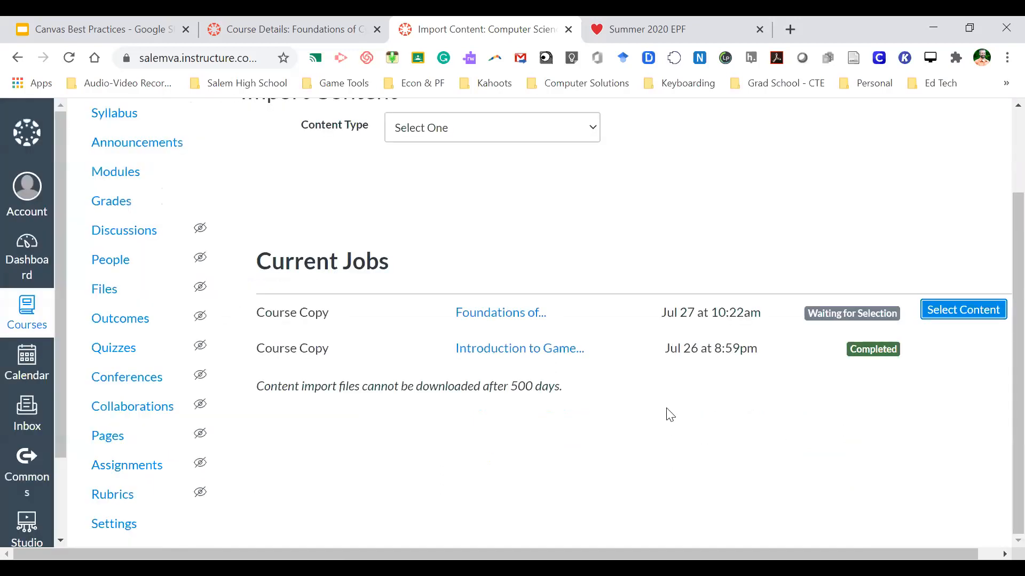
pyautogui.scroll(2, 668, 412)
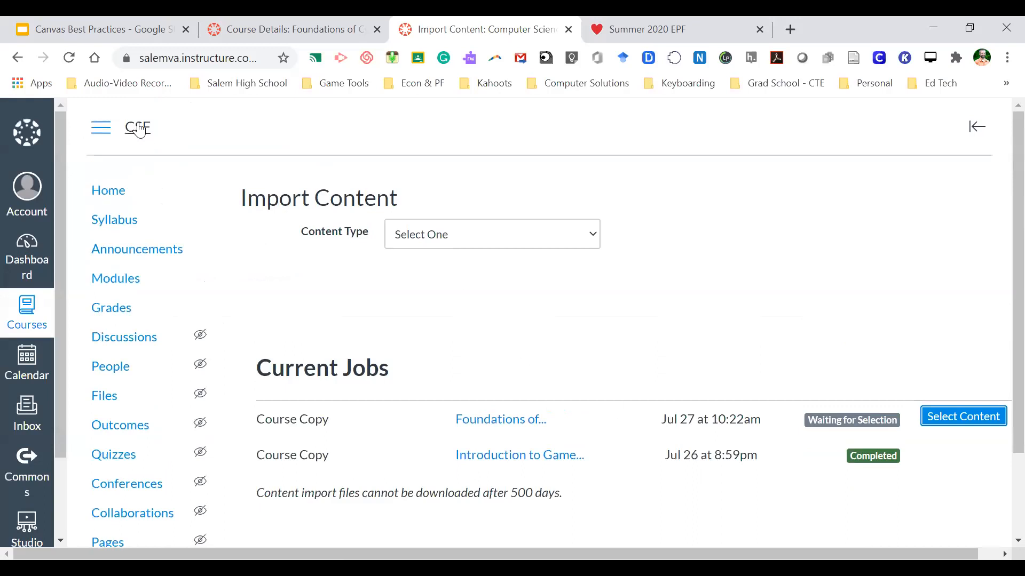
# - Return to the CSF home page and open the People roster
pyautogui.click(102, 200)
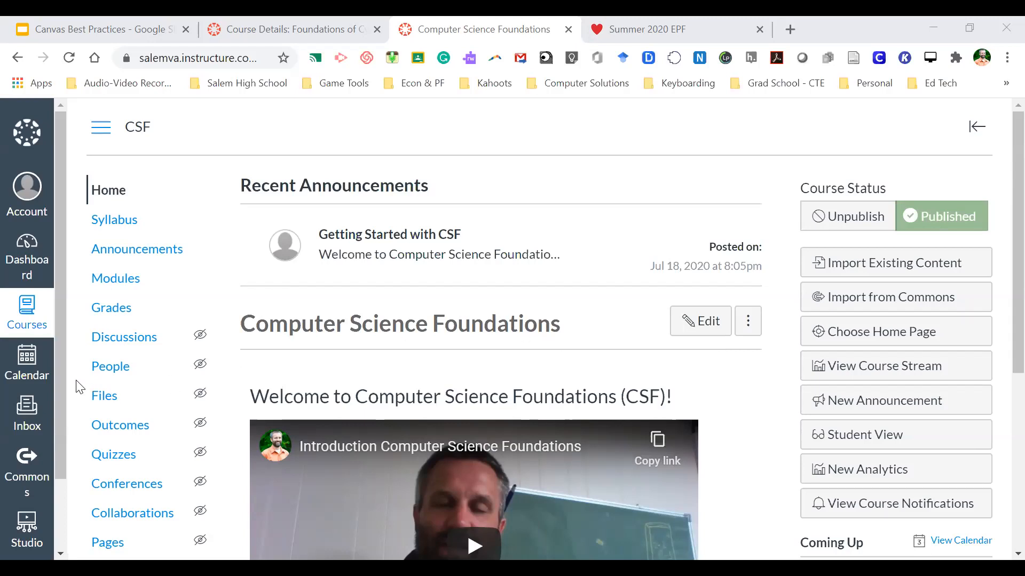
pyautogui.click(119, 369)
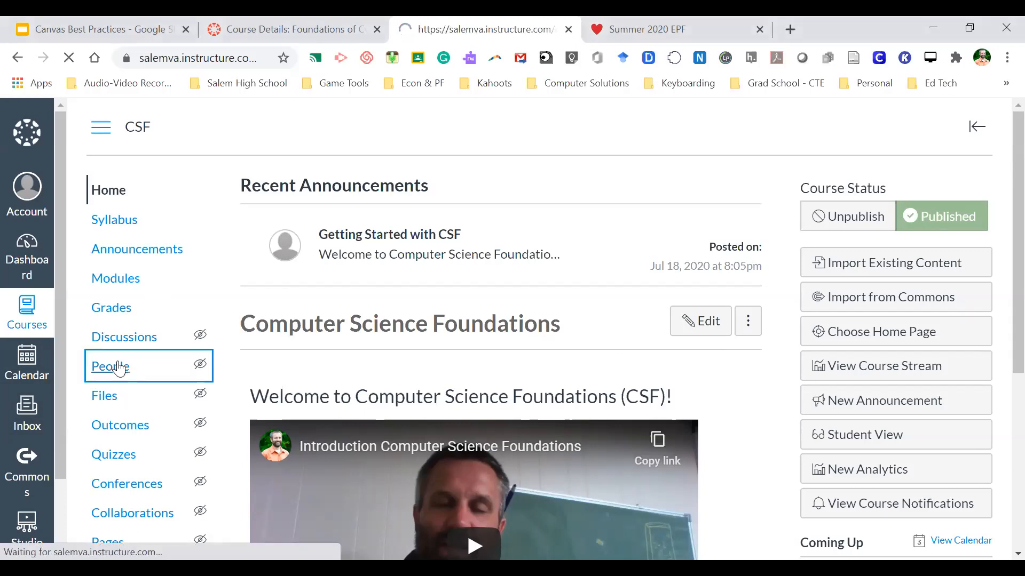